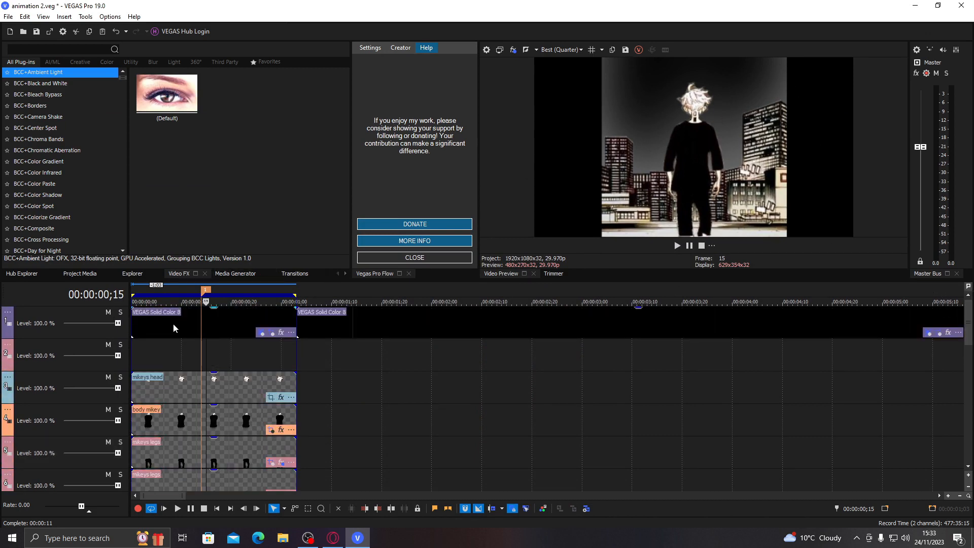
# Show the project media and preview the scene with the top solid color track temporarily muted
pyautogui.click(69, 274)
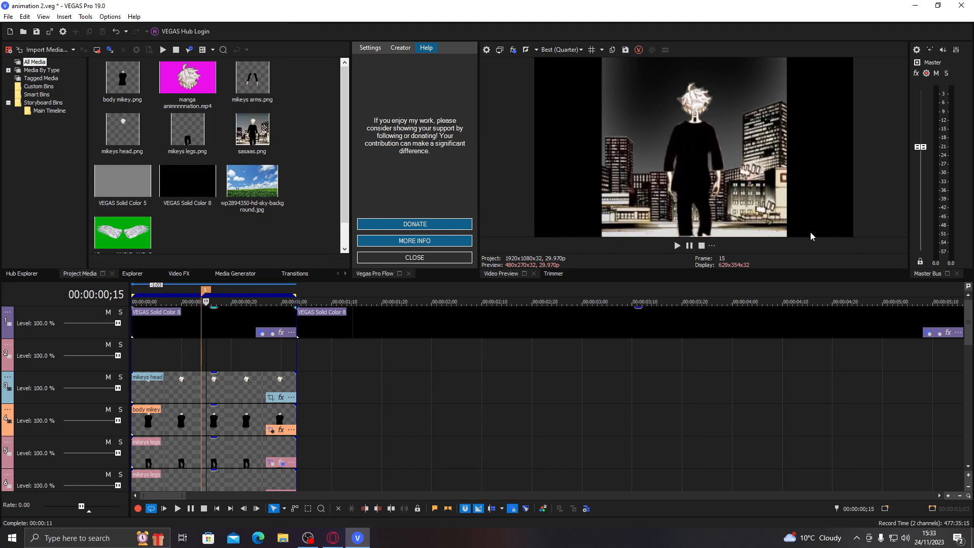
pyautogui.click(110, 313)
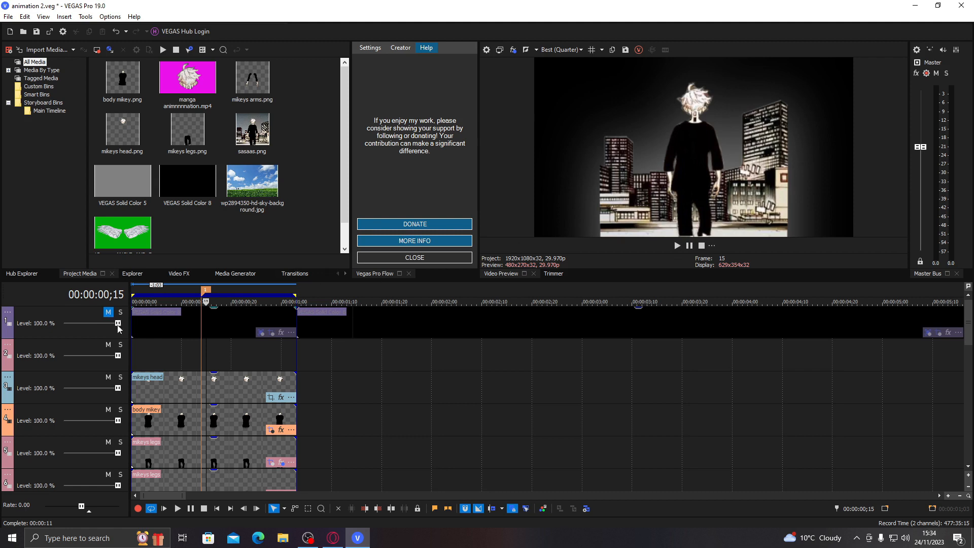
pyautogui.click(108, 313)
# Examine the mikeys head, body, legs and arms layers and the sasaas layers below them in the timeline
pyautogui.moveTo(967, 338); pyautogui.dragTo(966, 358)
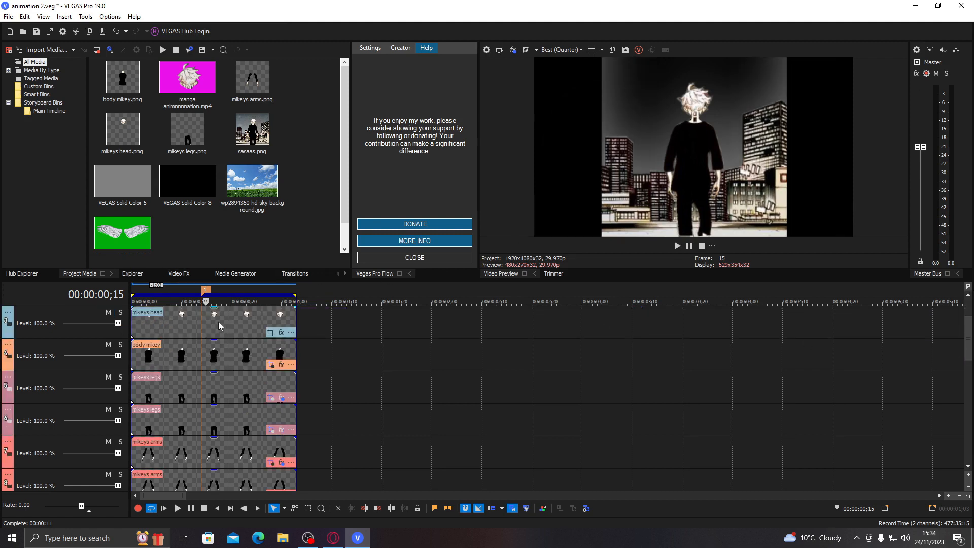
pyautogui.click(157, 328)
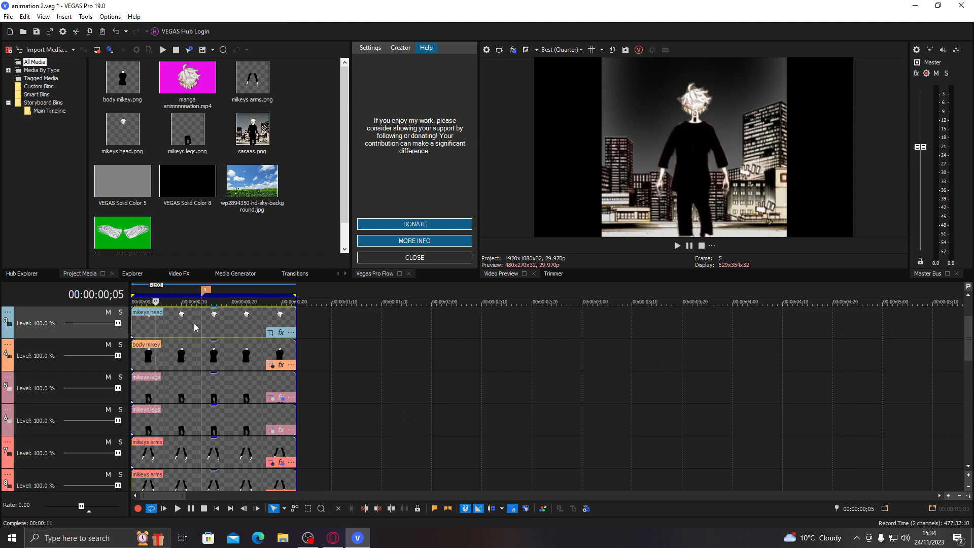
pyautogui.click(241, 331)
pyautogui.moveTo(968, 338); pyautogui.dragTo(967, 385)
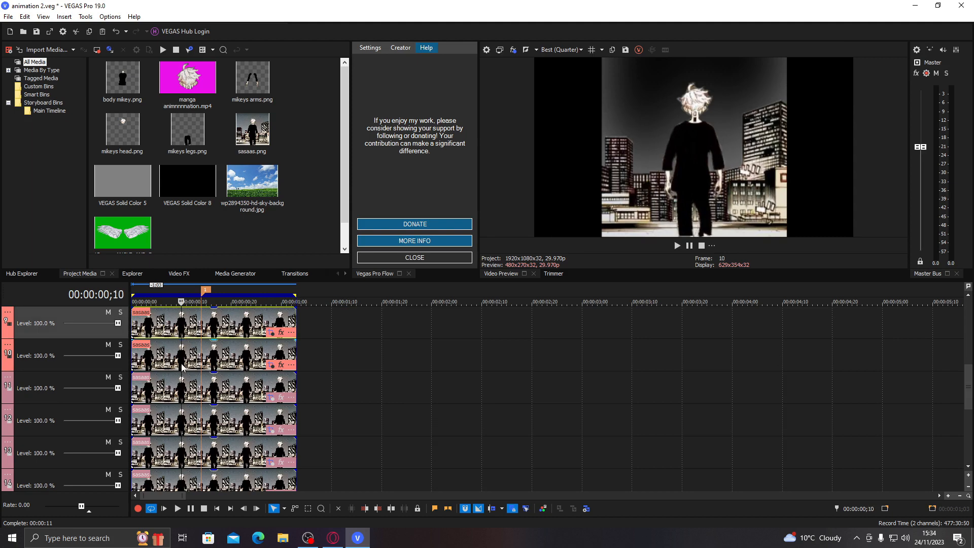
pyautogui.click(181, 351)
# Inspect the Pan/Crop masks of the sasaas events on tracks 11 and 12 at frame 20
pyautogui.click(271, 398)
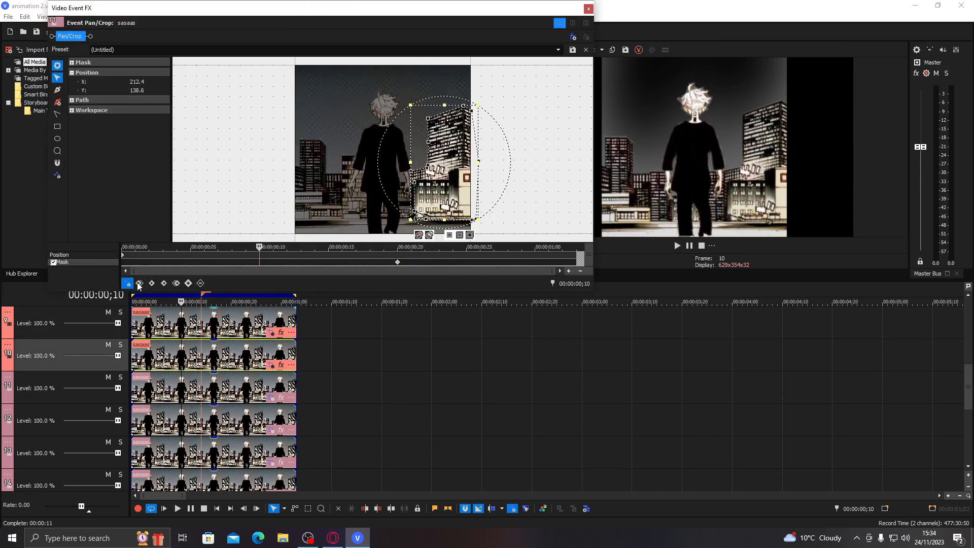
pyautogui.click(398, 264)
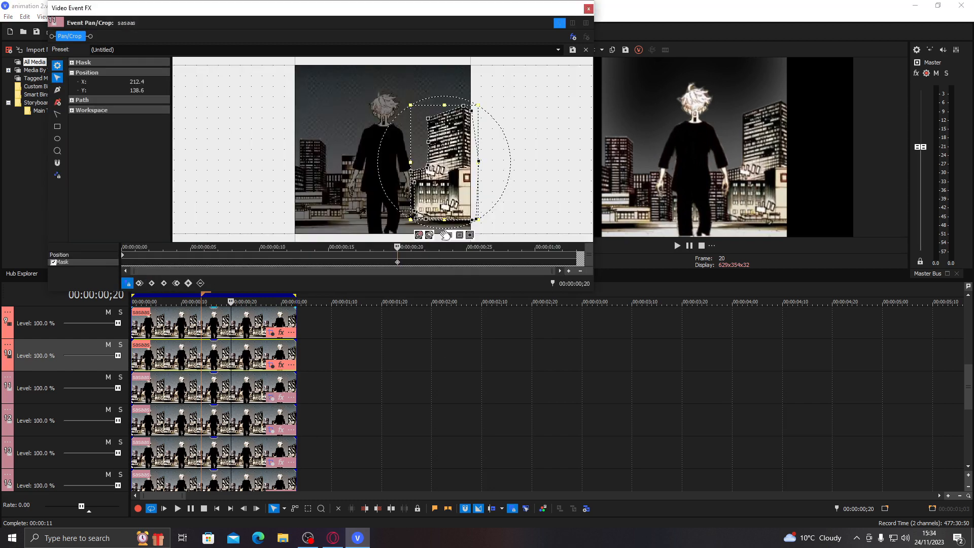
pyautogui.click(276, 427)
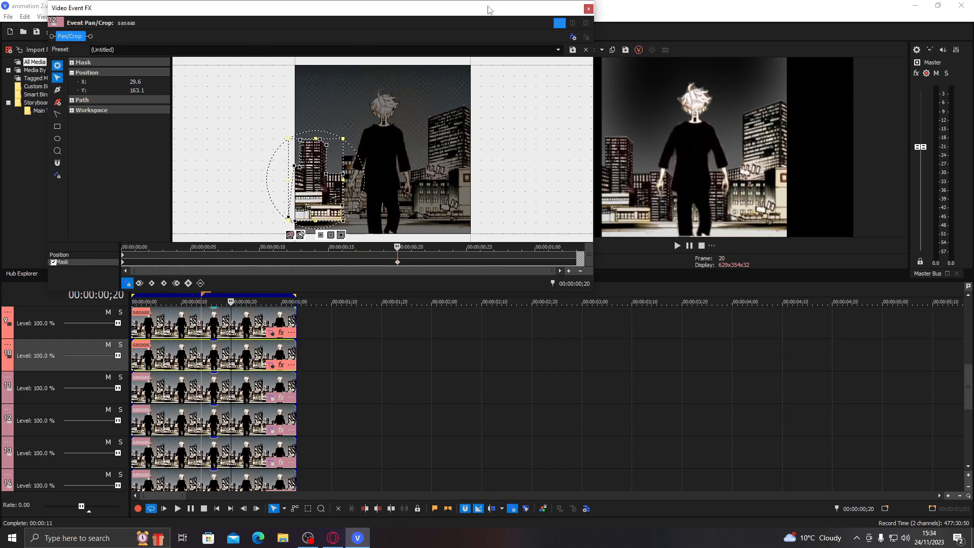
pyautogui.moveTo(489, 9); pyautogui.dragTo(380, 31)
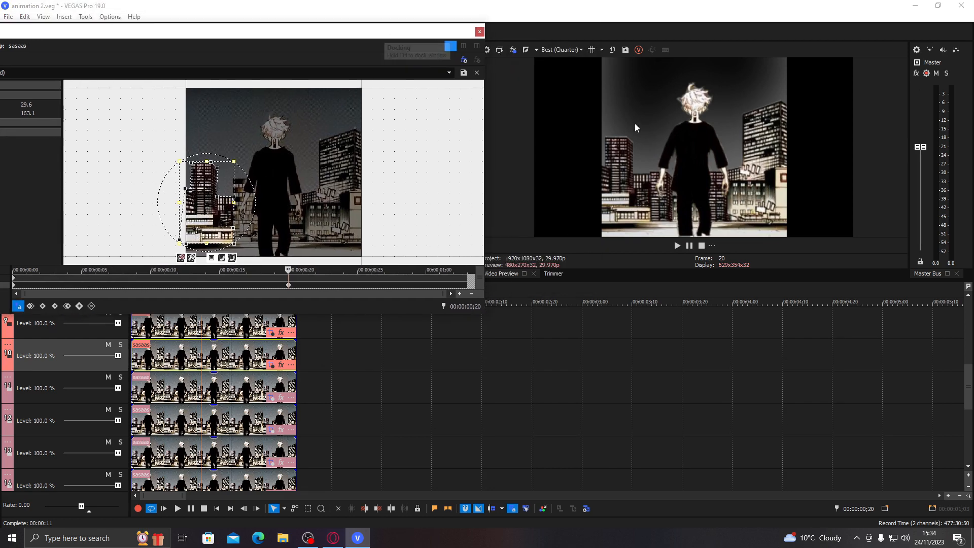
pyautogui.click(479, 33)
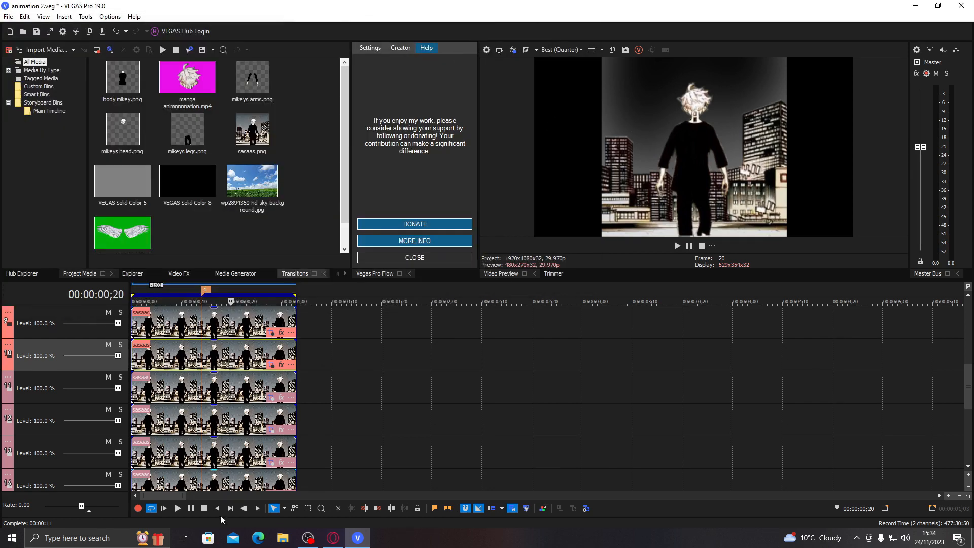
# Inspect the Pan/Crop mask of the sasaas event on track 13 at its frame 20 keyframe
pyautogui.click(269, 490)
pyautogui.click(271, 462)
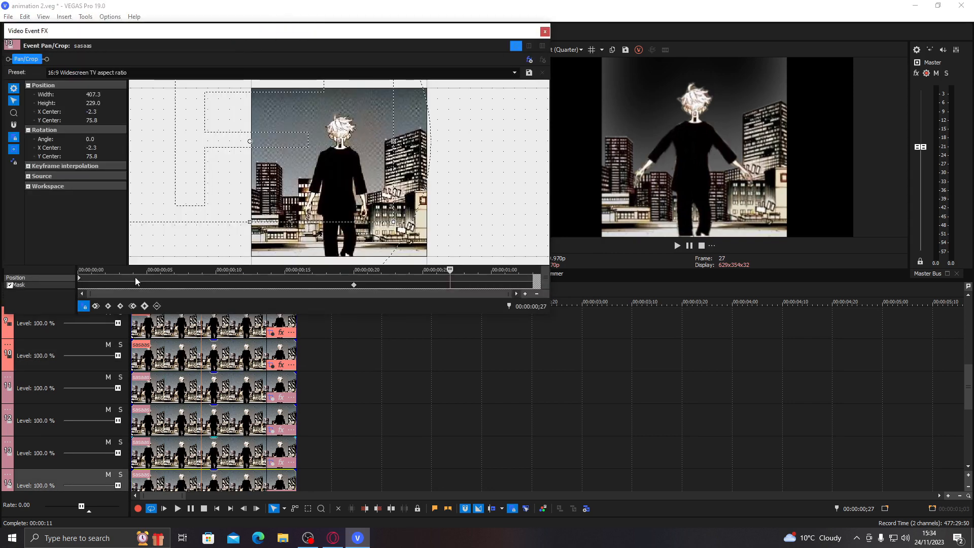
pyautogui.click(352, 285)
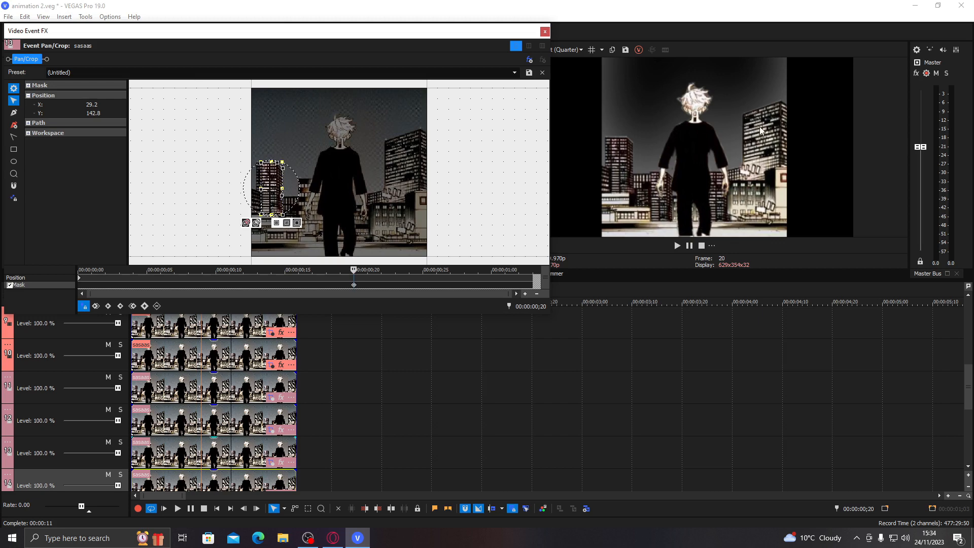
pyautogui.click(546, 33)
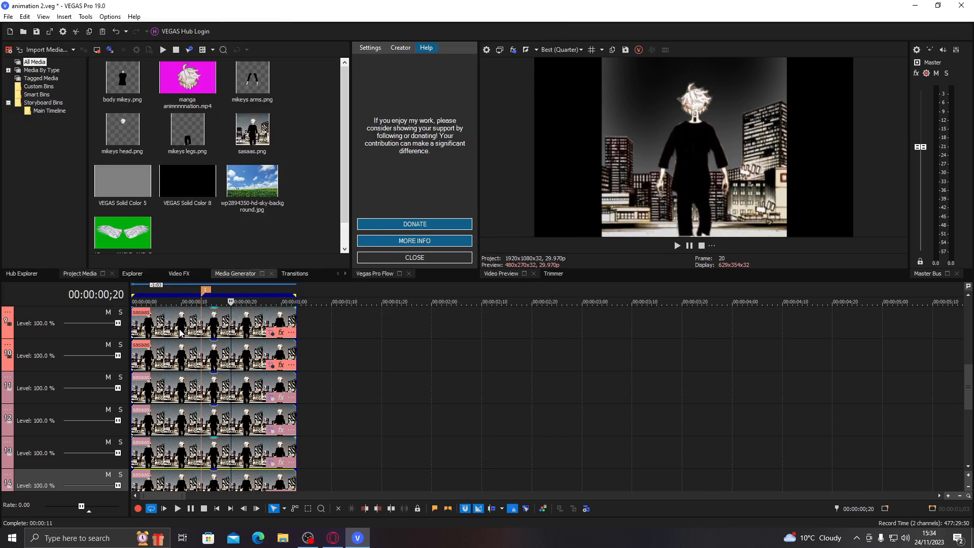
# Preview several frames of the animation along the uppermost sasaas layer
pyautogui.click(177, 323)
pyautogui.click(157, 324)
pyautogui.click(226, 331)
pyautogui.click(257, 333)
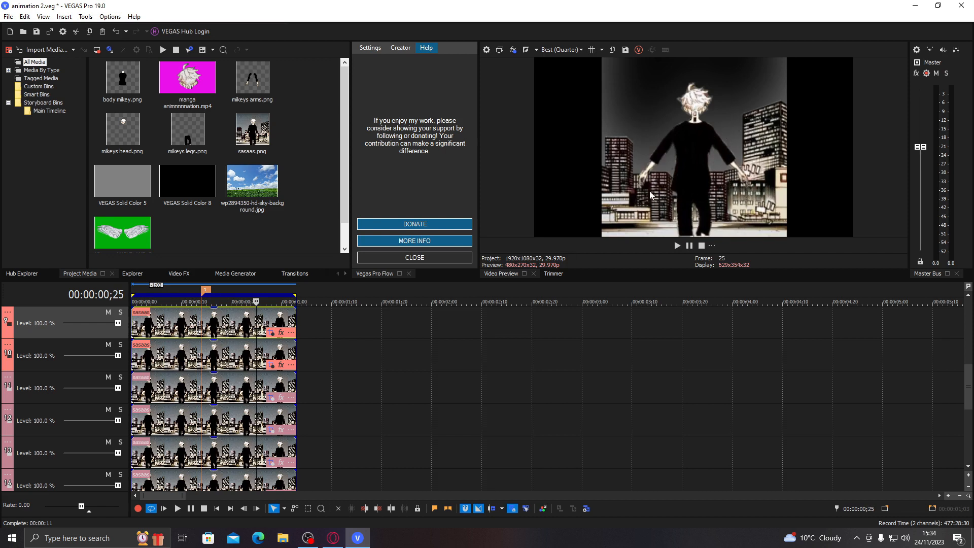
# Insert an empty video track between the lower mikeys arms track and the first sasaas track
pyautogui.moveTo(969, 384)
pyautogui.mouseDown()
pyautogui.moveTo(969, 370)
pyautogui.moveTo(968, 379)
pyautogui.mouseUp()
pyautogui.rightClick(323, 348)
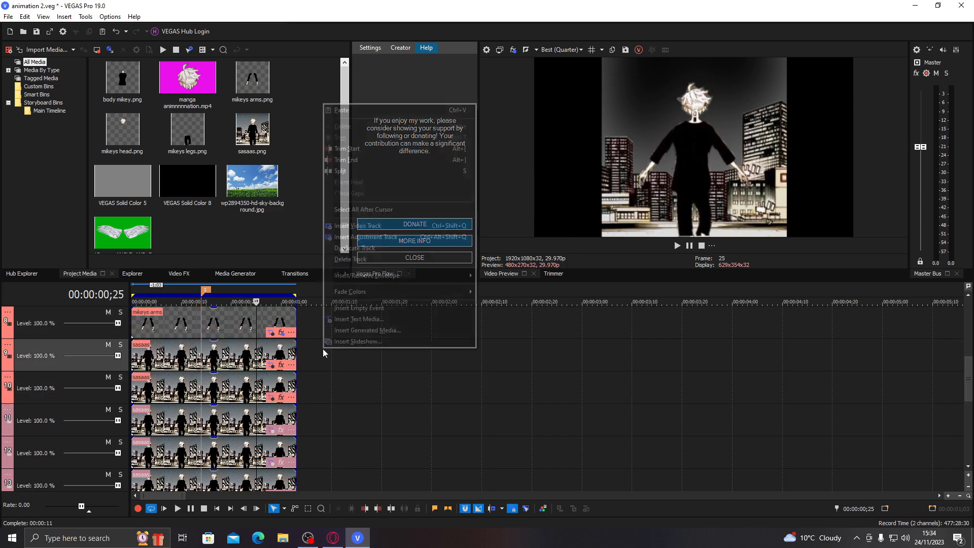
pyautogui.click(360, 221)
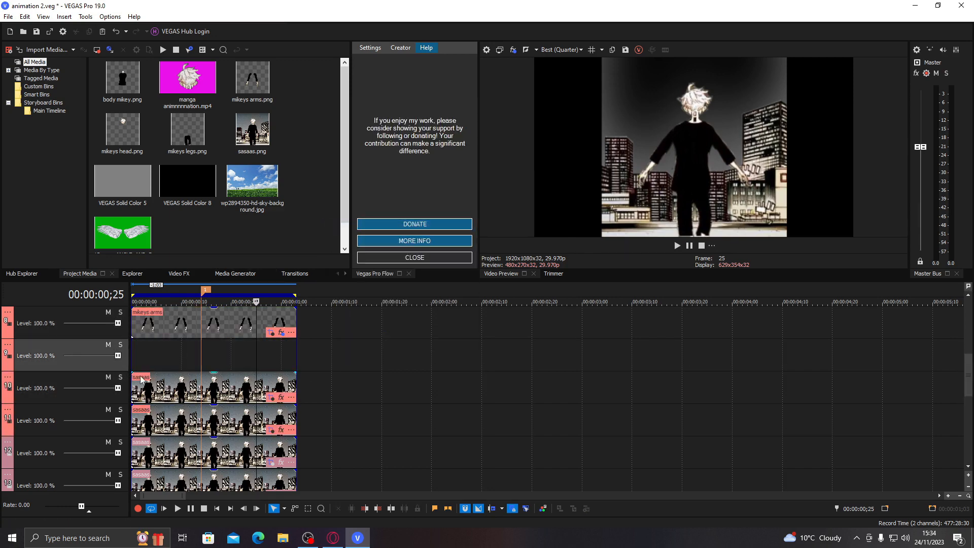
# Make the sasaas tracks 10 through 16 compositing children of the new empty track 9
pyautogui.click(151, 388)
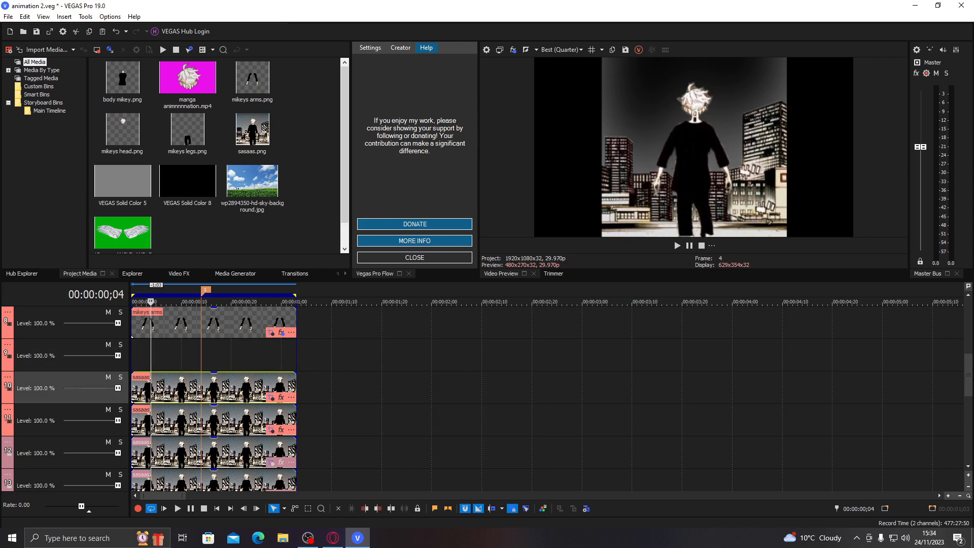
pyautogui.scroll(-5, 141, 457)
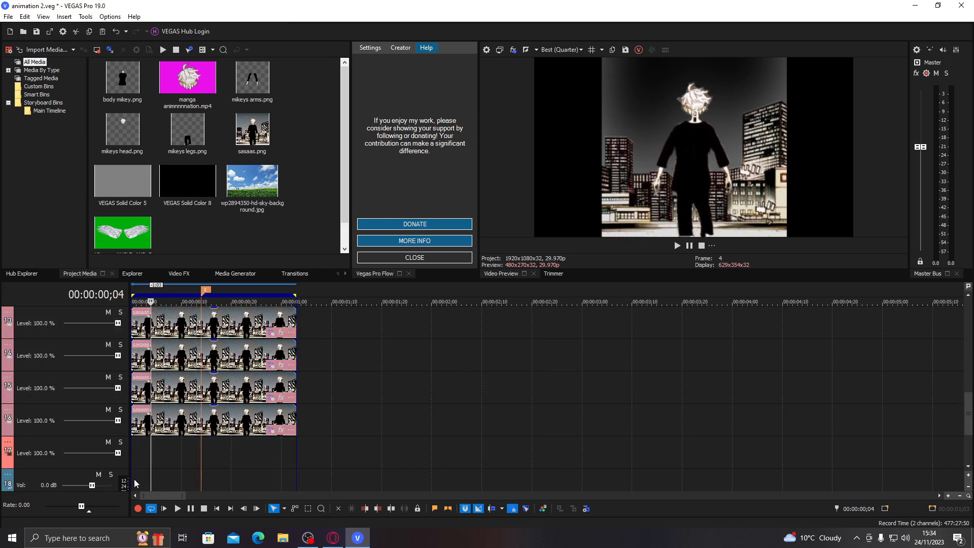
pyautogui.keyDown('shift'); pyautogui.click(105, 426); pyautogui.keyUp('shift')
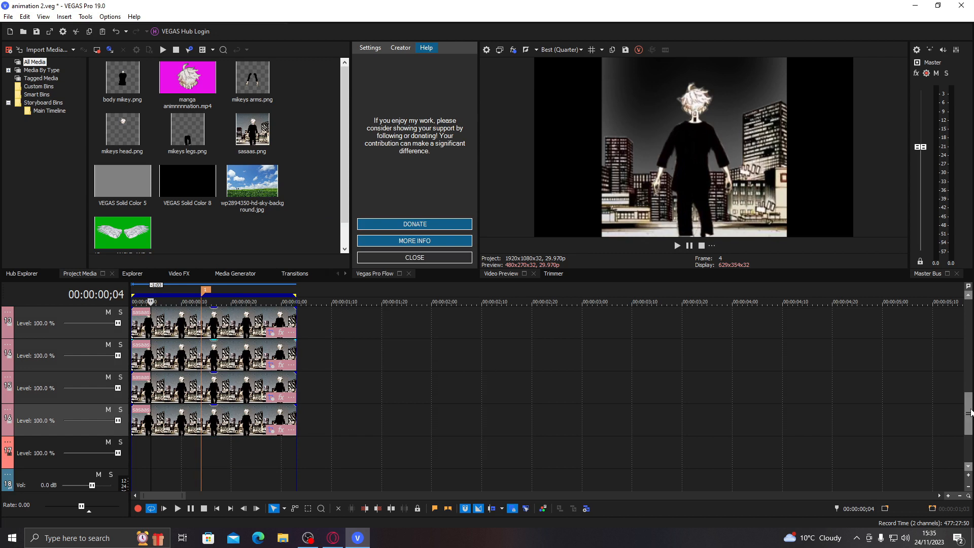
pyautogui.scroll(5, 383, 404)
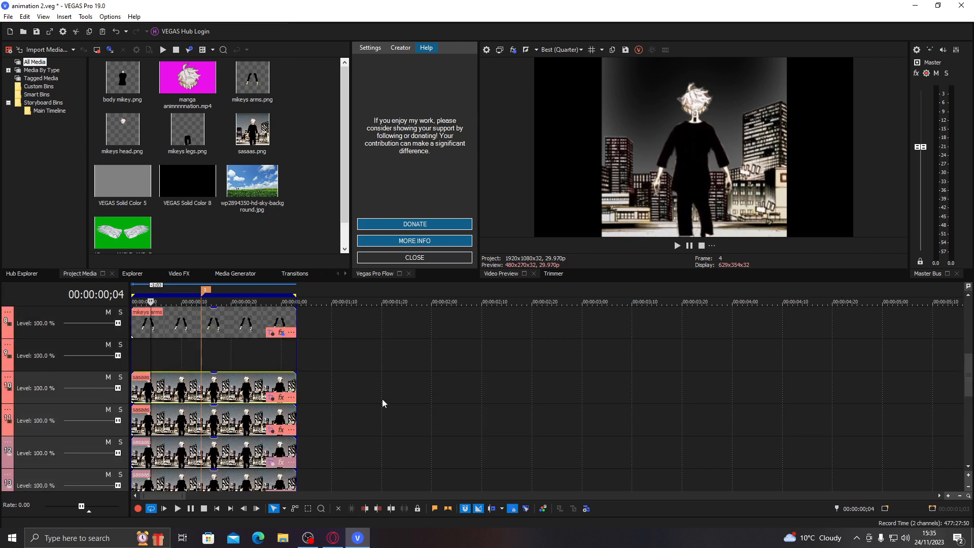
pyautogui.rightClick(11, 381)
pyautogui.click(58, 466)
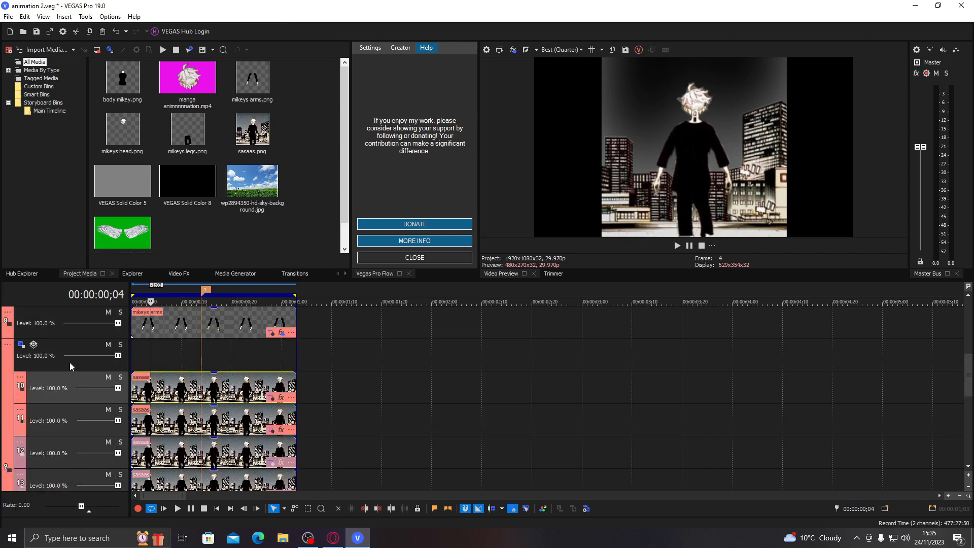
pyautogui.click(83, 364)
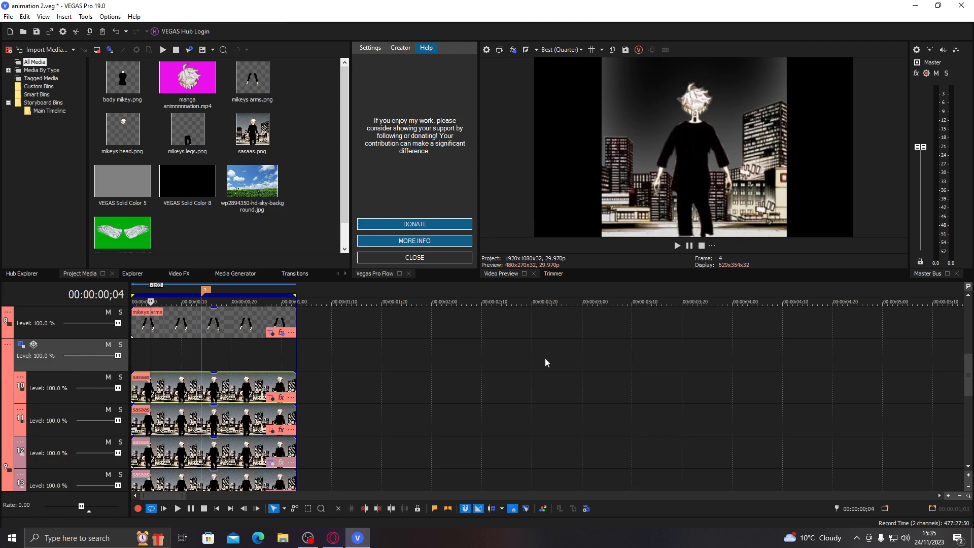
# Make the mikeys head, body, legs and arms tracks 3 through 8 compositing children of empty track 2
pyautogui.scroll(6, 961, 343)
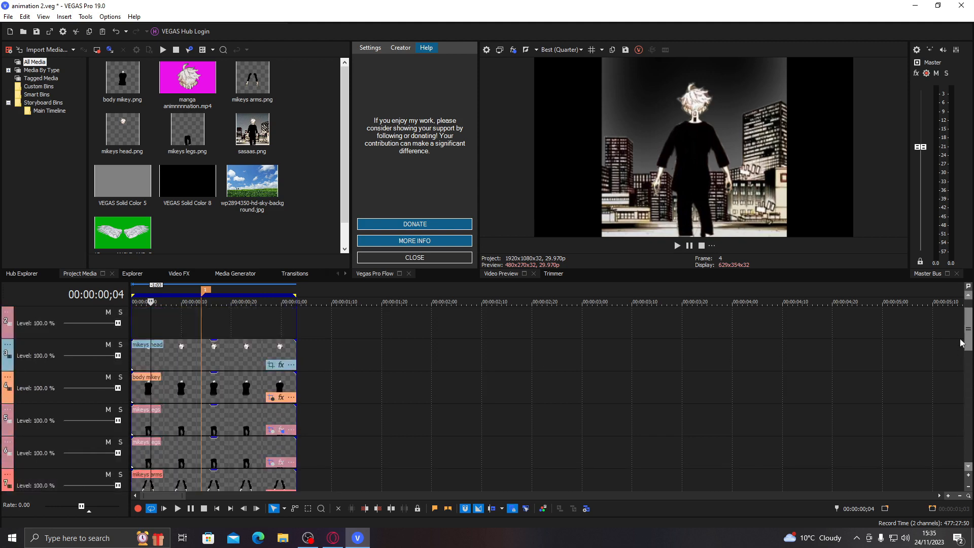
pyautogui.scroll(-3, 961, 344)
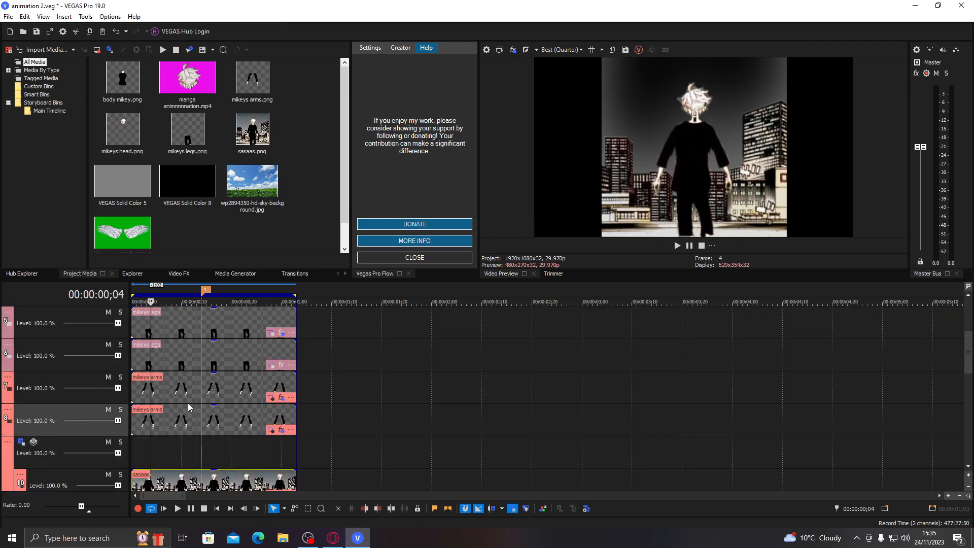
pyautogui.scroll(3, 971, 357)
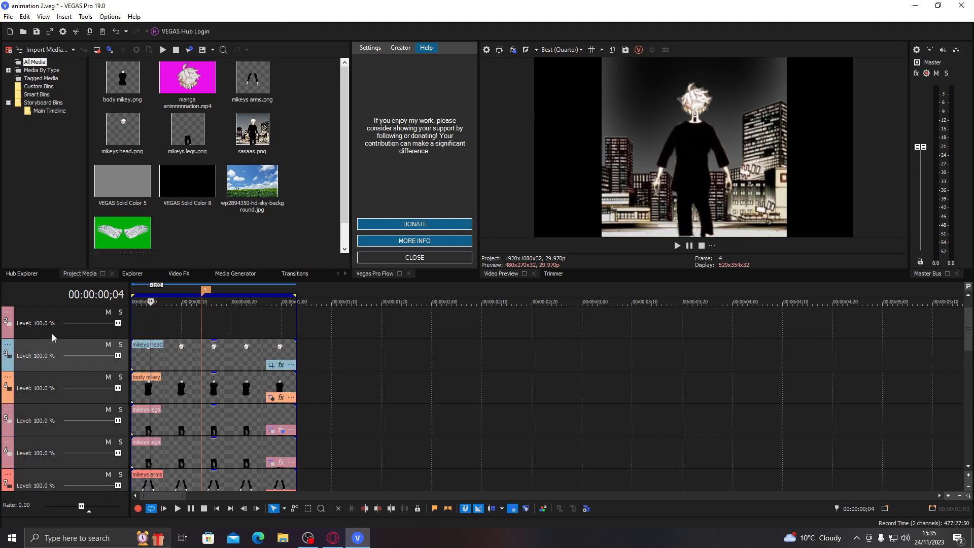
pyautogui.rightClick(10, 356)
pyautogui.click(41, 436)
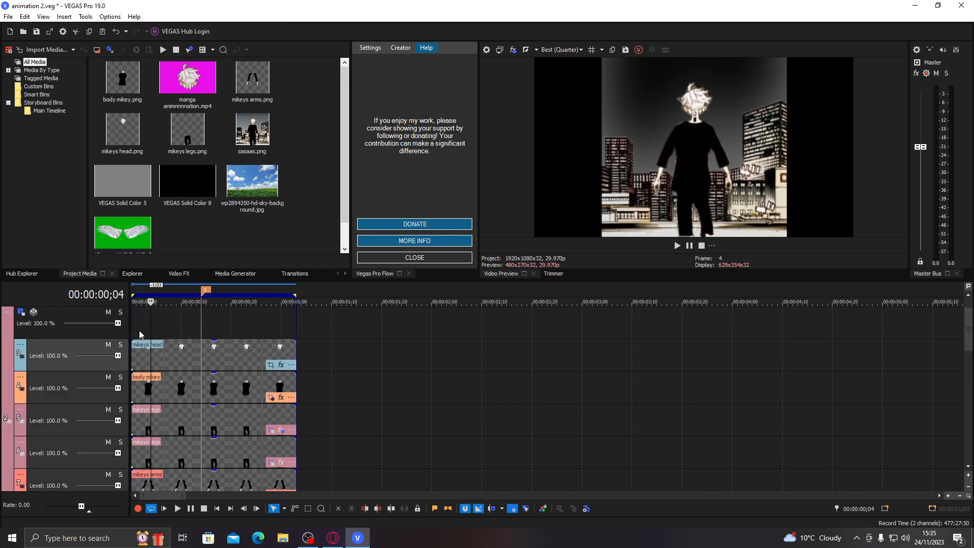
# Preview several frames along the character's parent track and the lowest sasaas background layers
pyautogui.click(141, 331)
pyautogui.click(181, 333)
pyautogui.click(242, 327)
pyautogui.click(277, 326)
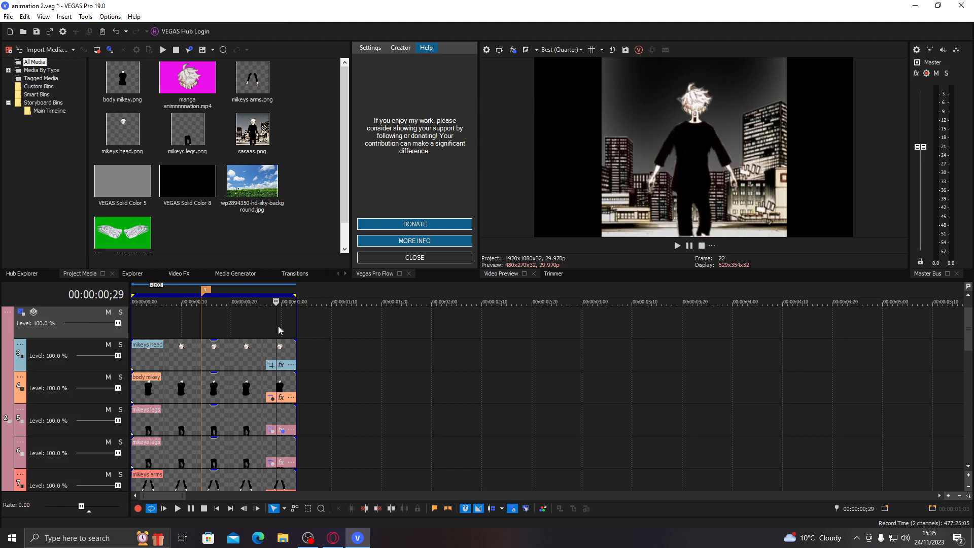
pyautogui.click(181, 326)
pyautogui.moveTo(971, 343); pyautogui.dragTo(953, 444)
pyautogui.click(166, 362)
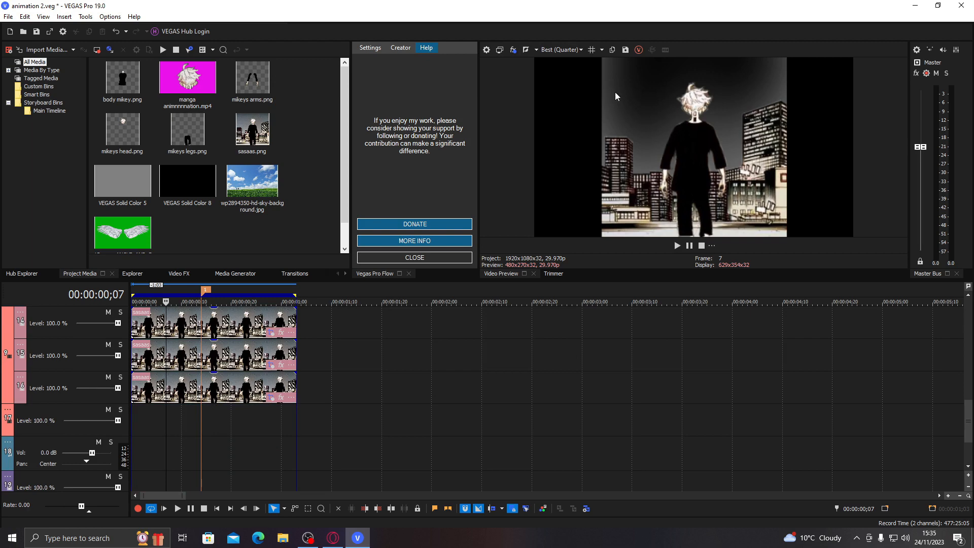
# Check the S_DropShadow effect in the Video Output FX by toggling it off and back on
pyautogui.click(513, 50)
pyautogui.click(17, 60)
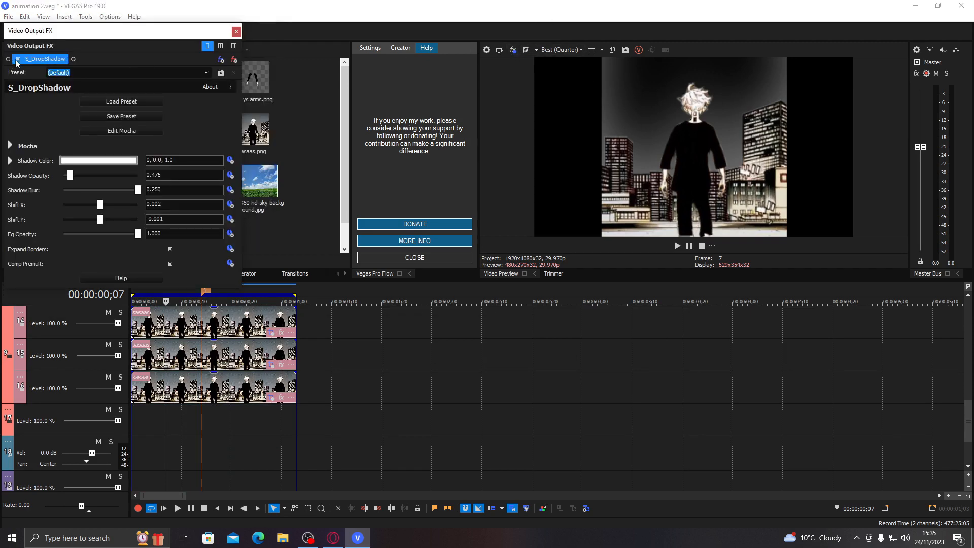
pyautogui.click(17, 61)
pyautogui.click(236, 32)
# Place wp2894350-hd-sky-background.jpg at the start of empty track 17 and trim its end to match the sasaas events
pyautogui.moveTo(252, 188); pyautogui.dragTo(136, 440)
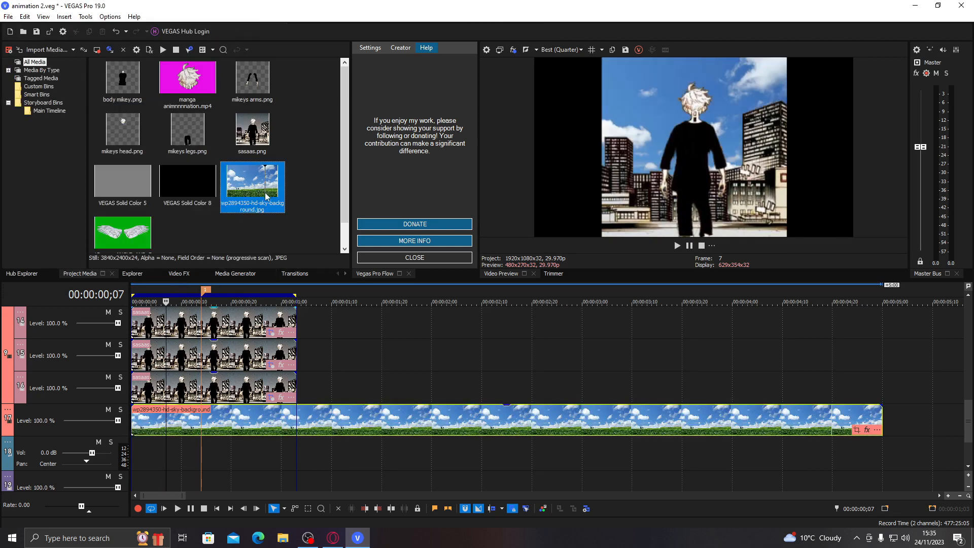
pyautogui.moveTo(883, 417); pyautogui.dragTo(297, 416)
# Reframe the sky event's Pan/Crop at frame 0 to about 3,435 by 2,147, centred near X 1,835, Y 1,173
pyautogui.click(271, 430)
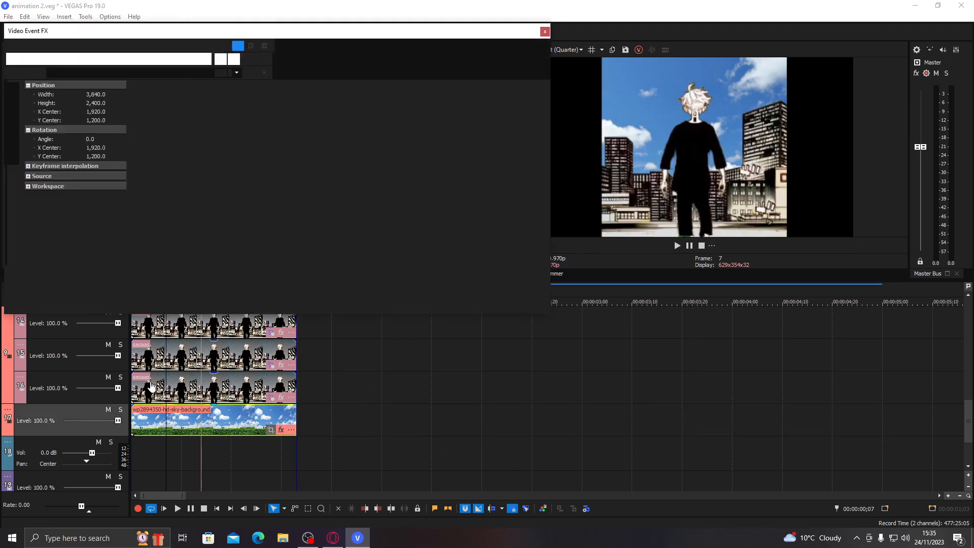
pyautogui.click(80, 282)
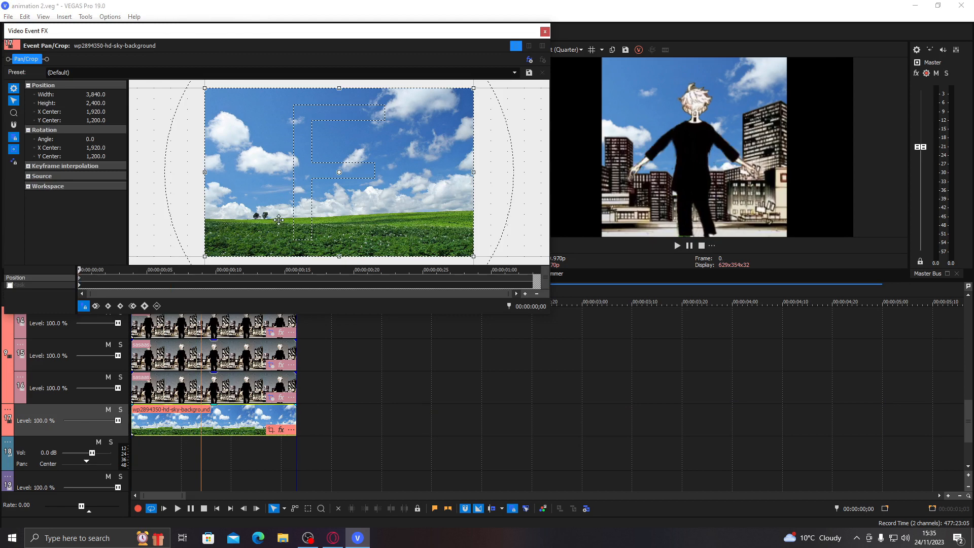
pyautogui.moveTo(337, 259); pyautogui.dragTo(346, 294)
pyautogui.moveTo(336, 232); pyautogui.dragTo(336, 269)
pyautogui.scroll(-2, 314, 189)
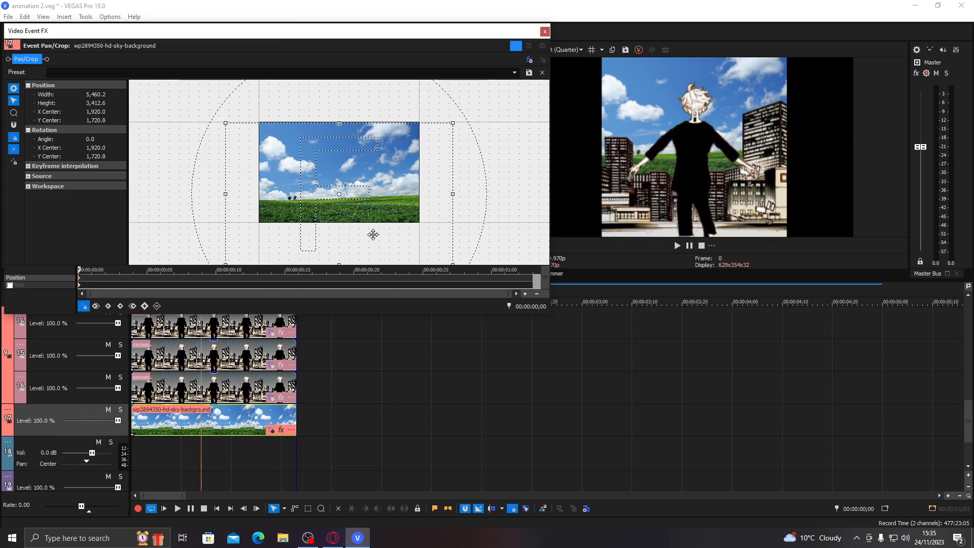
pyautogui.moveTo(346, 125); pyautogui.dragTo(343, 151)
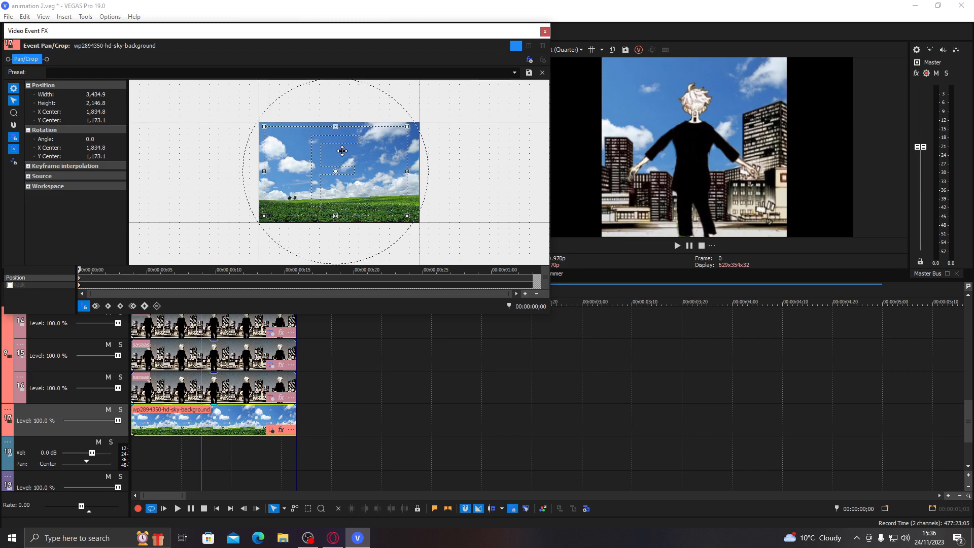
pyautogui.click(544, 31)
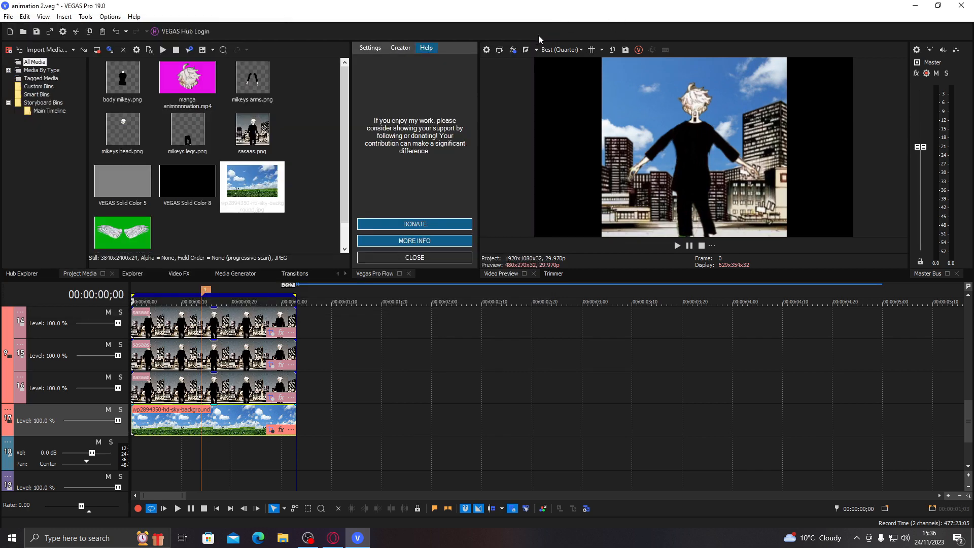
# Preview the sasaas background layers and the sky event on track 17 at frame 17
pyautogui.moveTo(969, 424); pyautogui.dragTo(969, 416)
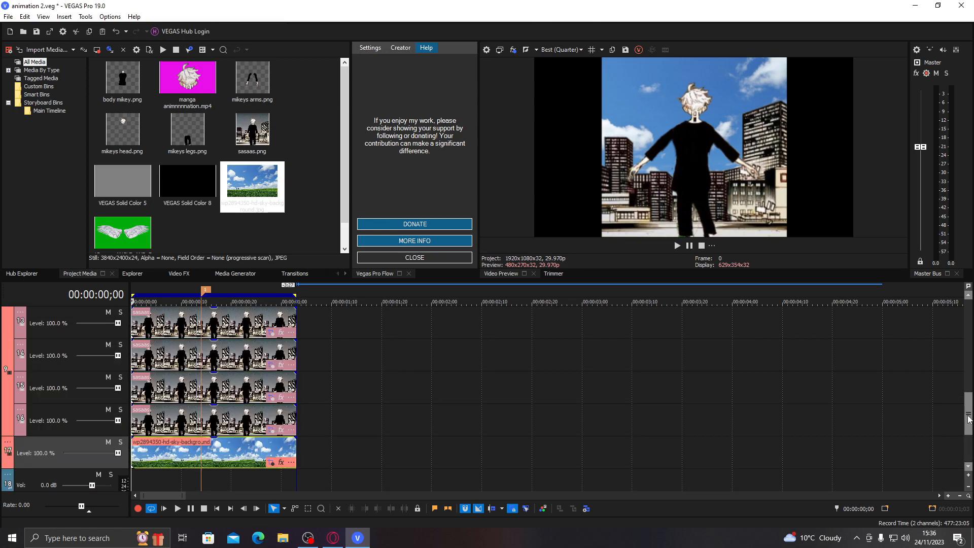
pyautogui.click(213, 407)
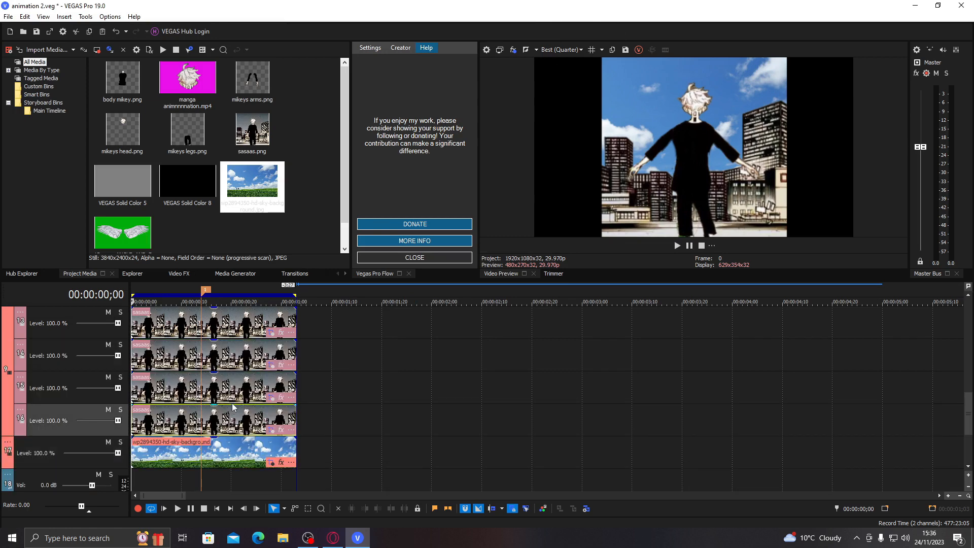
pyautogui.click(235, 428)
pyautogui.click(216, 453)
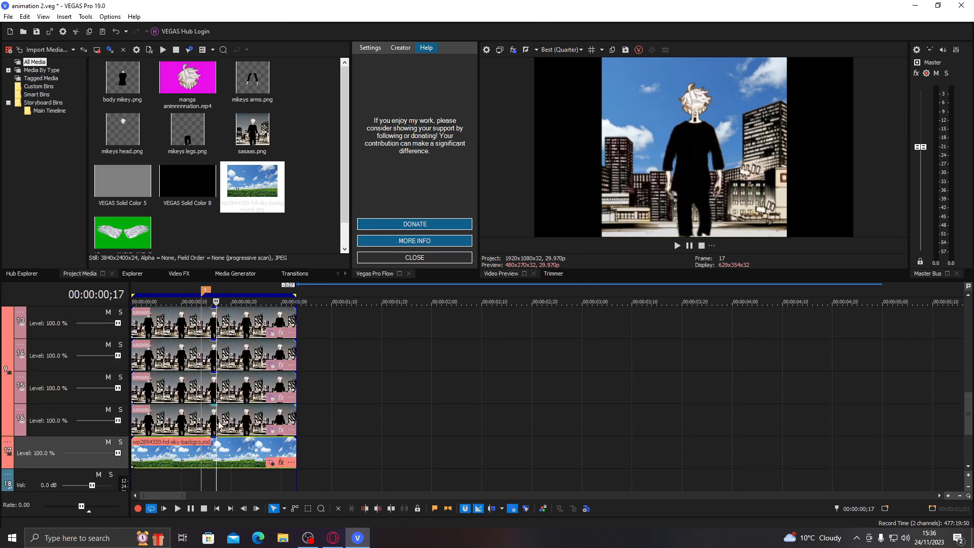
# Search the video effects for "night" and apply the default BCC+Day for Night to the sky background event
pyautogui.click(178, 273)
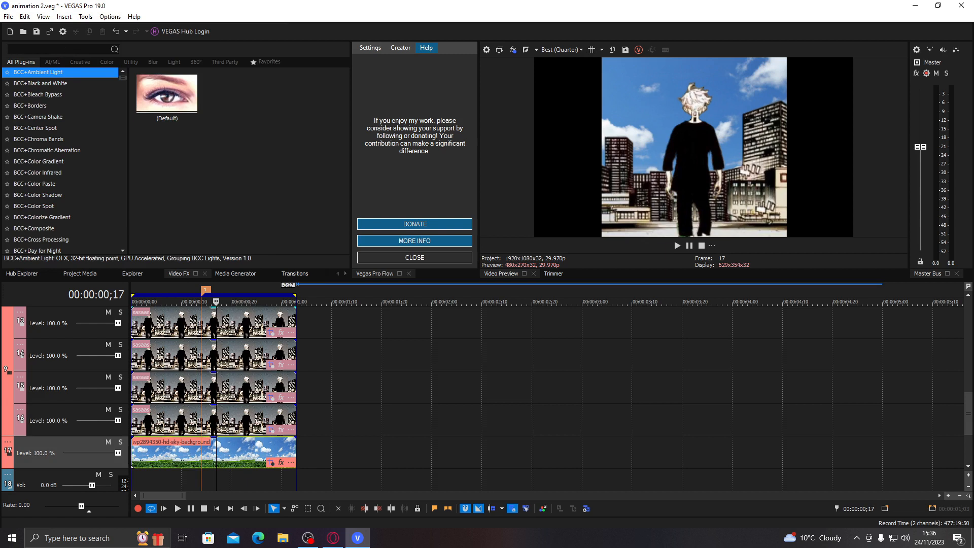
pyautogui.write('light')
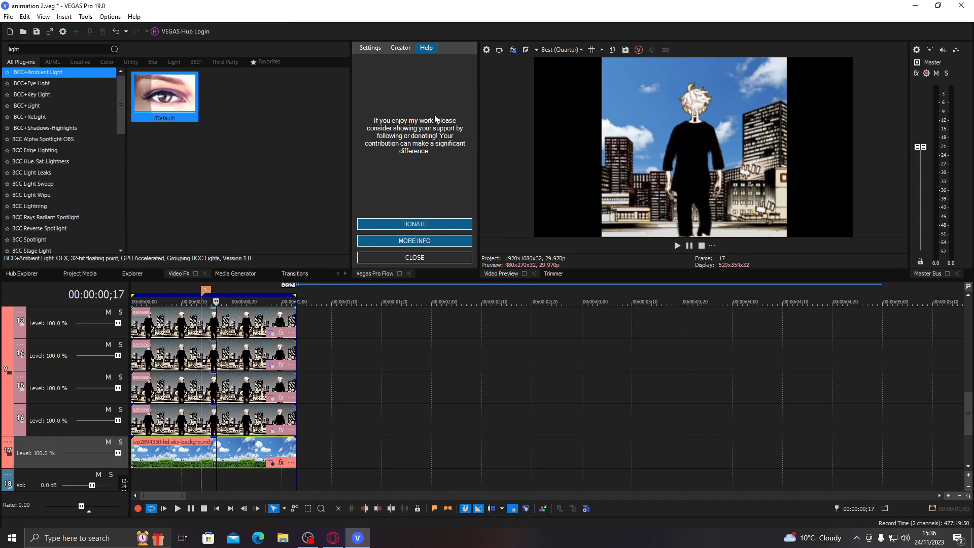
pyautogui.press('BackSpace')
pyautogui.press('BackSpace')
pyautogui.press('BackSpace')
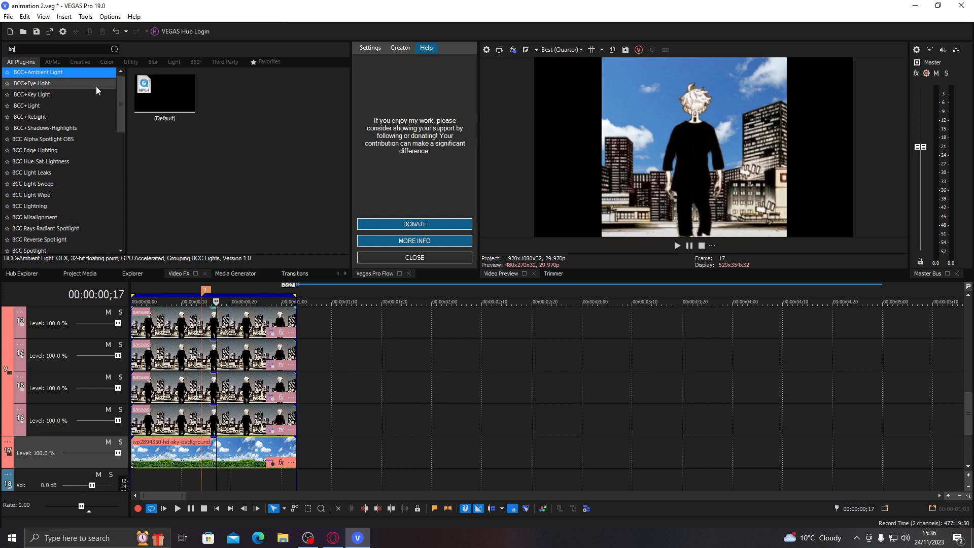
pyautogui.press('BackSpace')
pyautogui.press('BackSpace')
pyautogui.write('night')
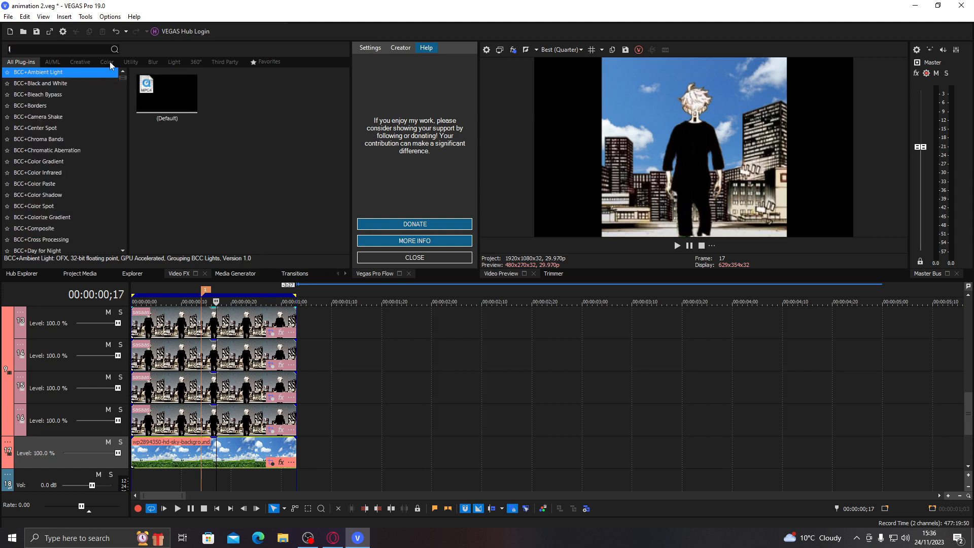
pyautogui.moveTo(108, 79); pyautogui.dragTo(232, 445)
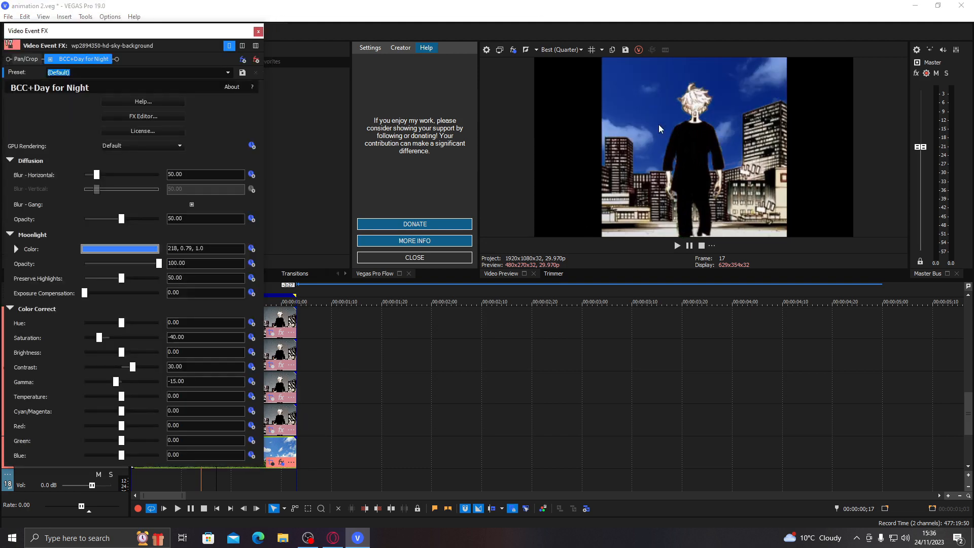
# Change the Day for Night Moonlight color to a pale orange, HSV 30, 0.48, 0.97
pyautogui.click(116, 251)
pyautogui.moveTo(79, 278); pyautogui.dragTo(84, 276)
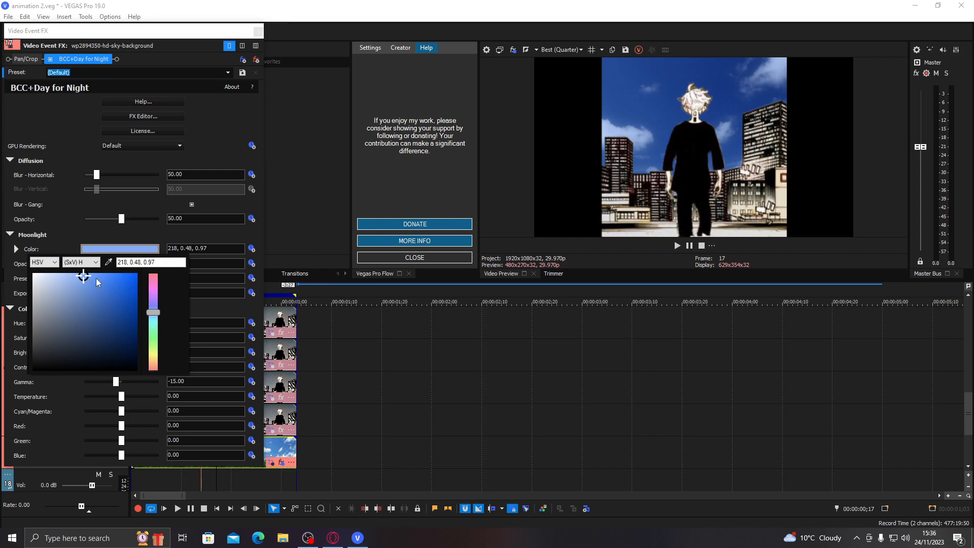
pyautogui.moveTo(153, 315); pyautogui.dragTo(154, 365)
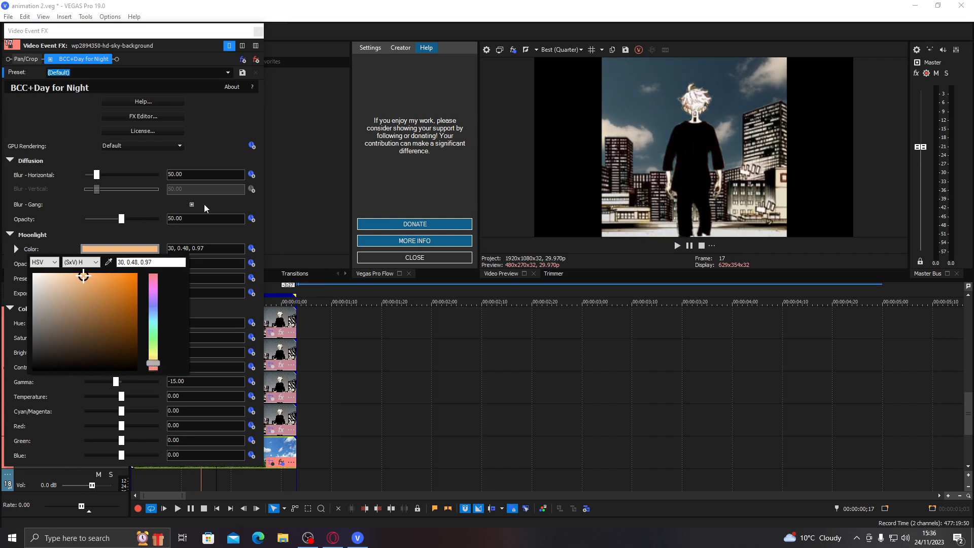
# Ungang the Diffusion blurs, set the Diffusion Opacity to 0 and lower Preserve Highlights to about 17
pyautogui.click(203, 204)
pyautogui.moveTo(121, 219); pyautogui.dragTo(74, 223)
pyautogui.moveTo(122, 323); pyautogui.dragTo(125, 327)
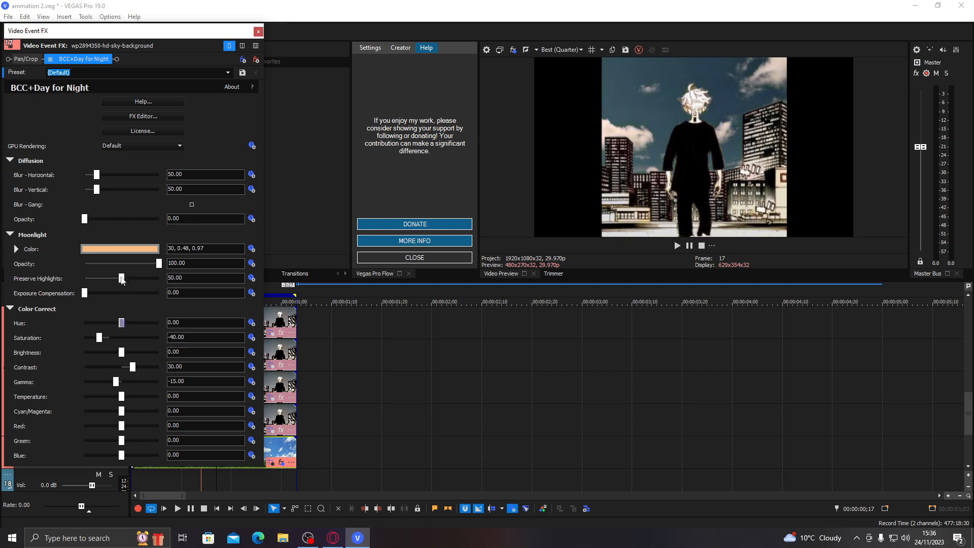
pyautogui.moveTo(123, 283); pyautogui.dragTo(99, 293)
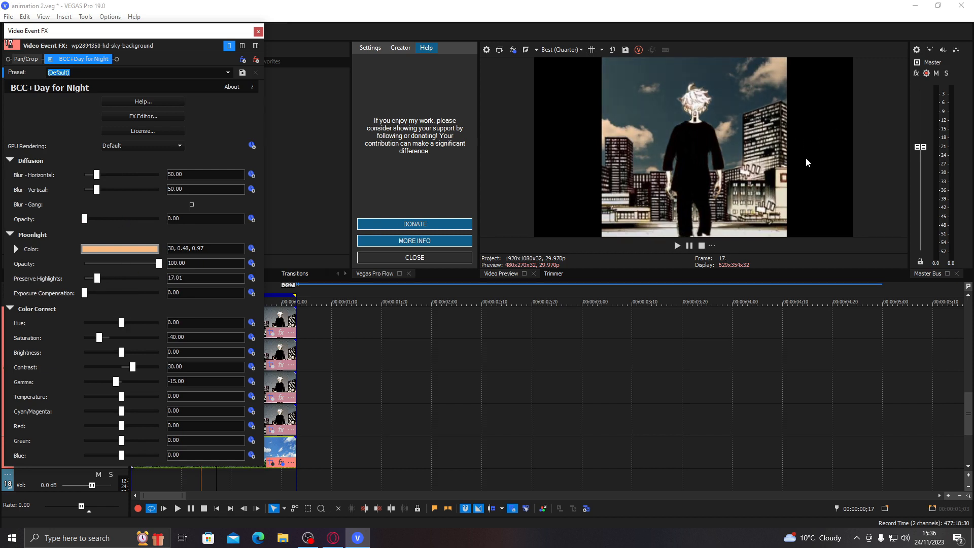
# Adjust the Day for Night color correction to Contrast 26.53 and Gamma -10.20
pyautogui.moveTo(157, 266)
pyautogui.mouseDown()
pyautogui.moveTo(130, 264)
pyautogui.moveTo(171, 263)
pyautogui.mouseUp()
pyautogui.moveTo(85, 294)
pyautogui.mouseDown()
pyautogui.moveTo(103, 294)
pyautogui.moveTo(77, 296)
pyautogui.mouseUp()
pyautogui.moveTo(133, 367); pyautogui.dragTo(118, 385)
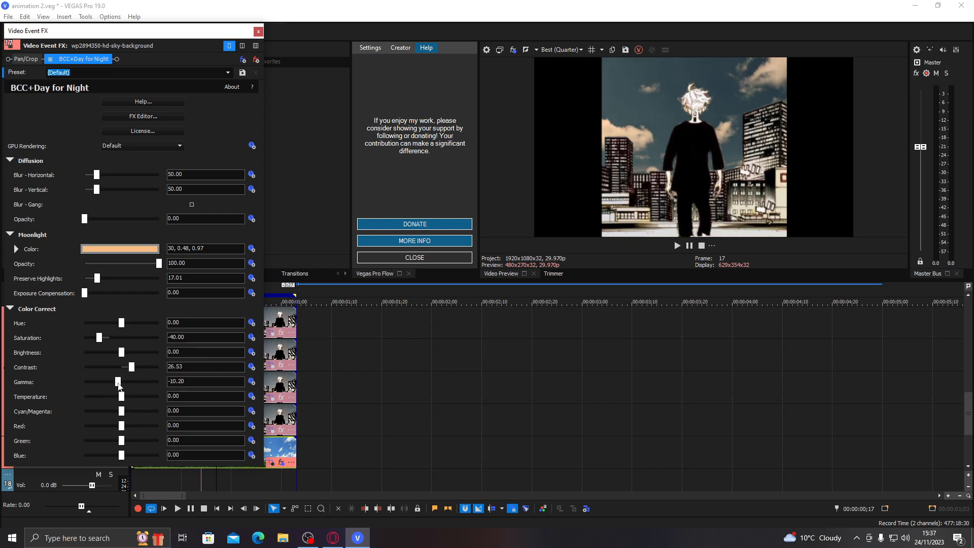
# Deepen the Moonlight color to HSV 30, 0.59, 0.91, raise Temperature slightly and close the sky event's effect settings
pyautogui.click(130, 250)
pyautogui.moveTo(78, 313)
pyautogui.mouseDown()
pyautogui.moveTo(64, 299)
pyautogui.moveTo(96, 284)
pyautogui.mouseUp()
pyautogui.click(75, 192)
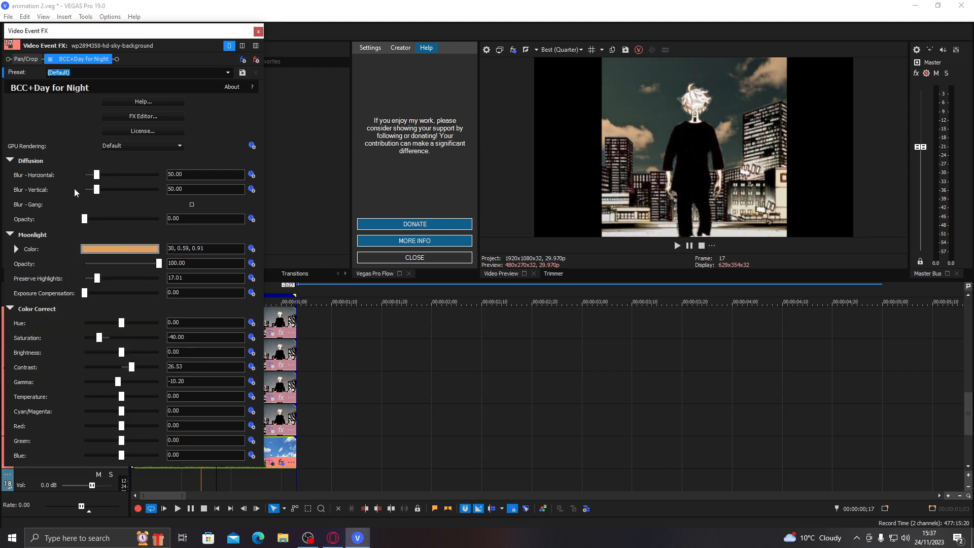
pyautogui.moveTo(122, 398); pyautogui.dragTo(125, 398)
pyautogui.click(258, 32)
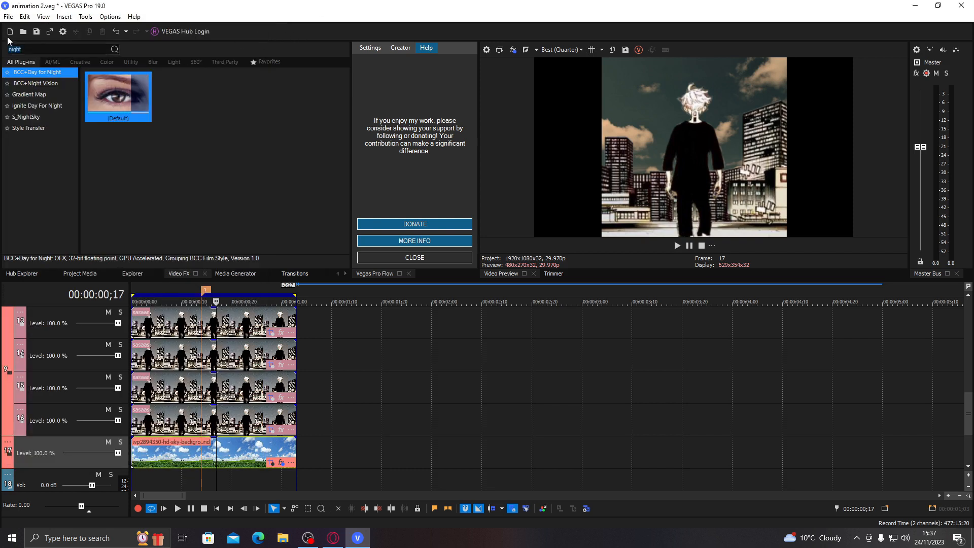
# Search the video effects for "tint" and apply the default S_Tint to the whole video output
pyautogui.write('tint')
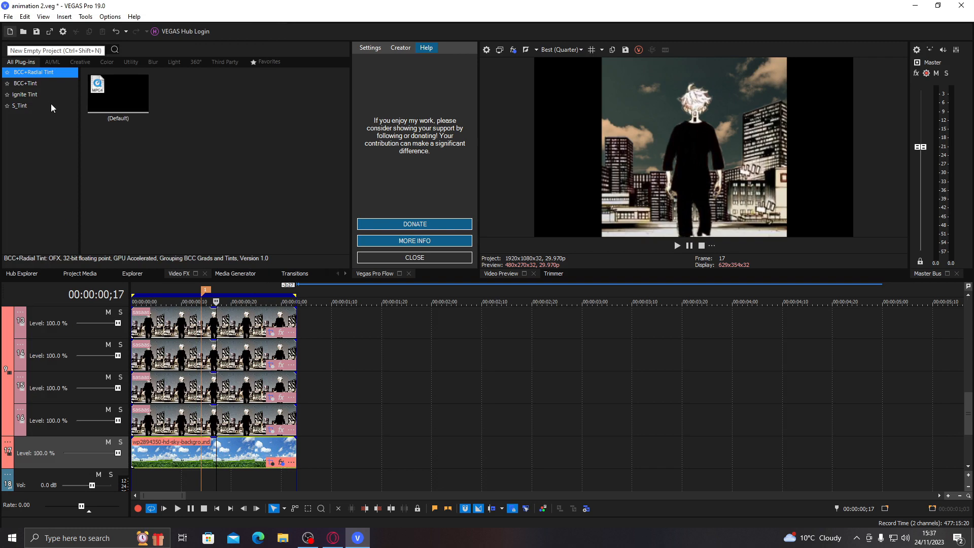
pyautogui.click(51, 105)
pyautogui.moveTo(115, 96); pyautogui.dragTo(686, 128)
# Set the S_Tint Tint Lights color to a very pale blue, HSV 192, 0.13, 0.99, and close the output effect settings
pyautogui.click(98, 160)
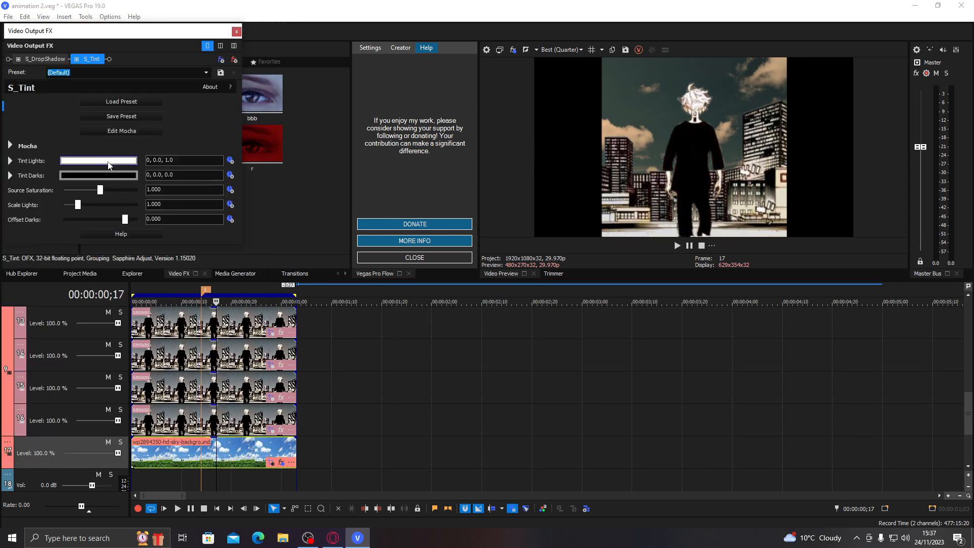
pyautogui.click(33, 187)
pyautogui.click(136, 232)
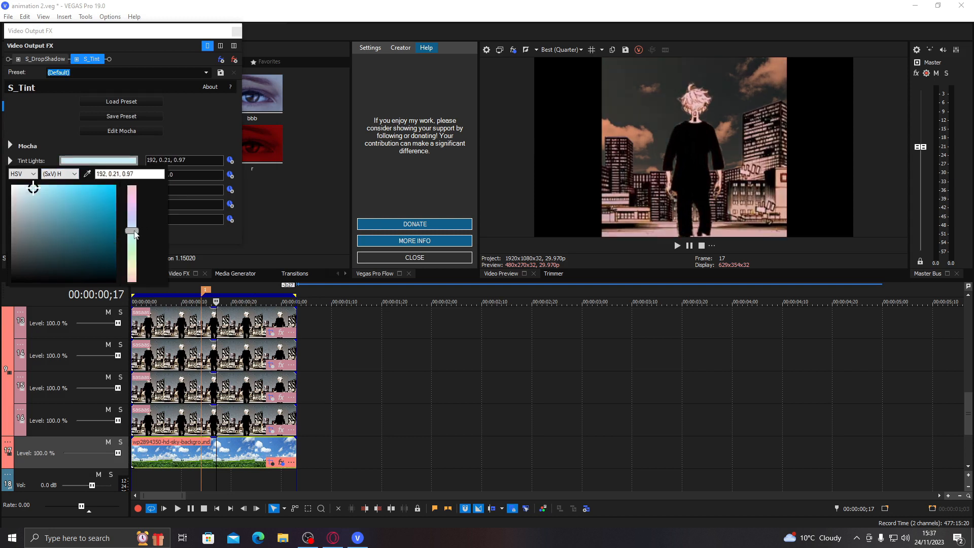
pyautogui.click(31, 188)
pyautogui.moveTo(31, 188); pyautogui.dragTo(24, 189)
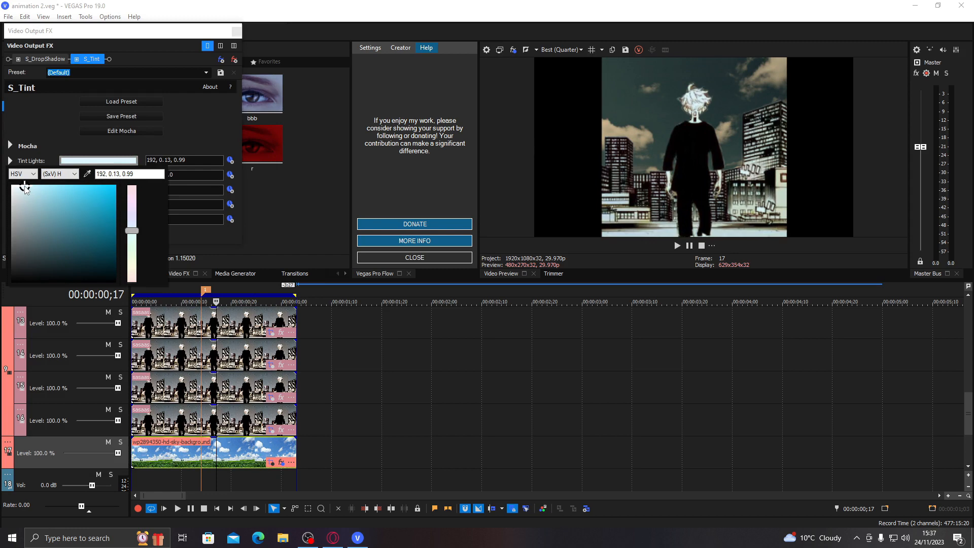
pyautogui.click(43, 137)
pyautogui.click(236, 32)
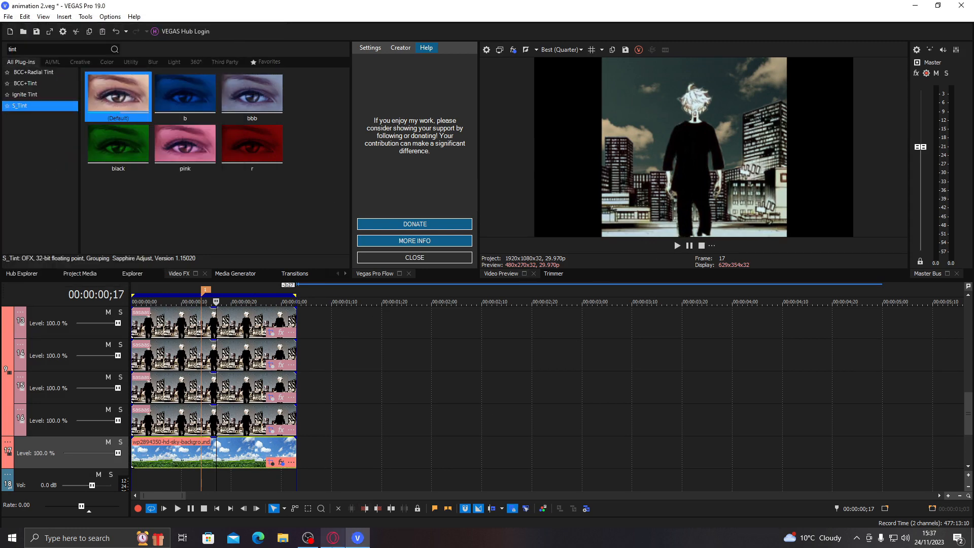
# Switch to the browser and bring up the palette.fm page with its address highlighted for viewing
pyautogui.click(333, 538)
pyautogui.click(203, 6)
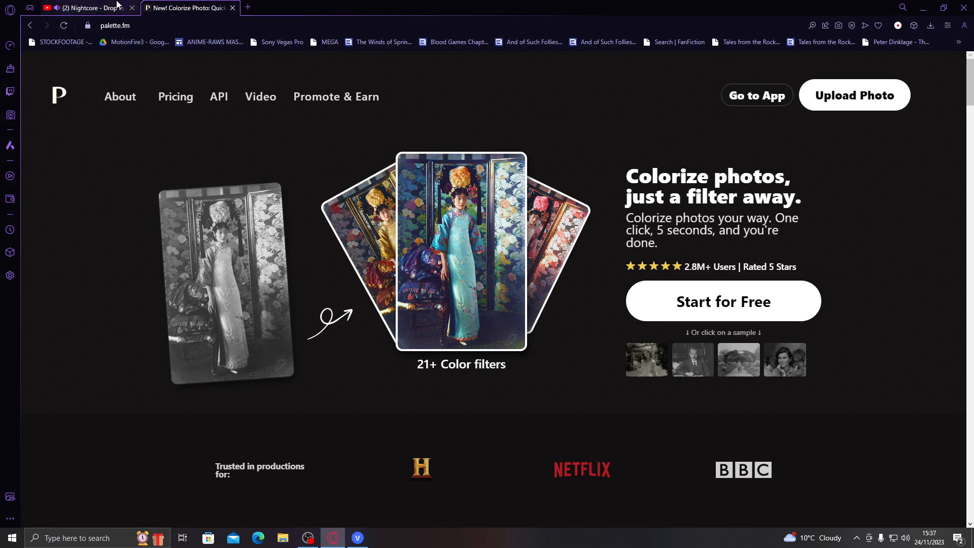
pyautogui.click(121, 25)
pyautogui.click(130, 24)
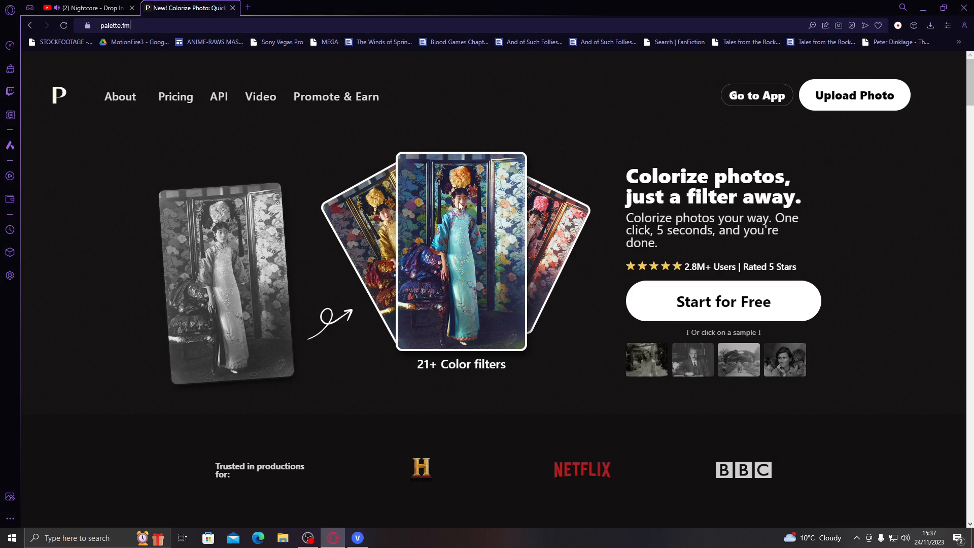
# Start the free palette.fm colorizer and upload the 7-o JPG manga image from Downloads
pyautogui.click(741, 308)
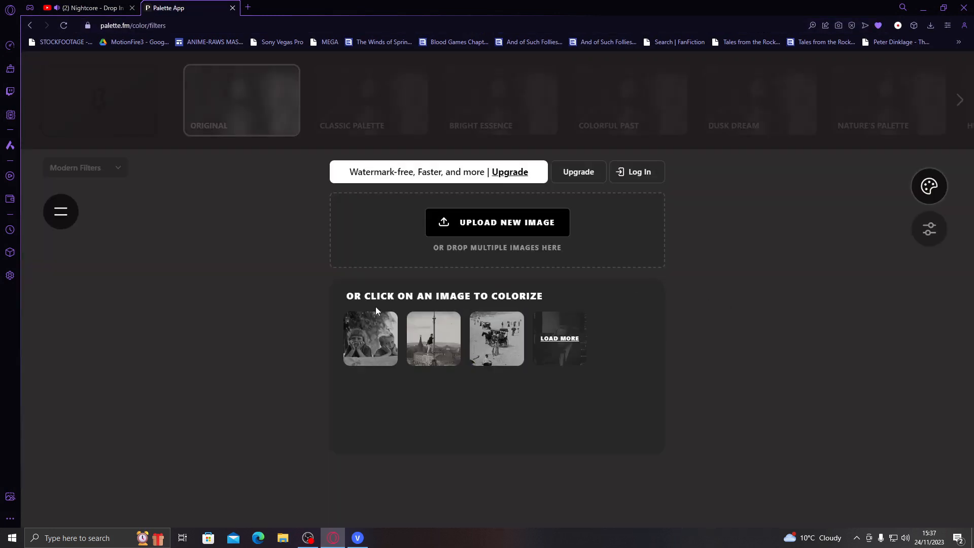
pyautogui.click(507, 231)
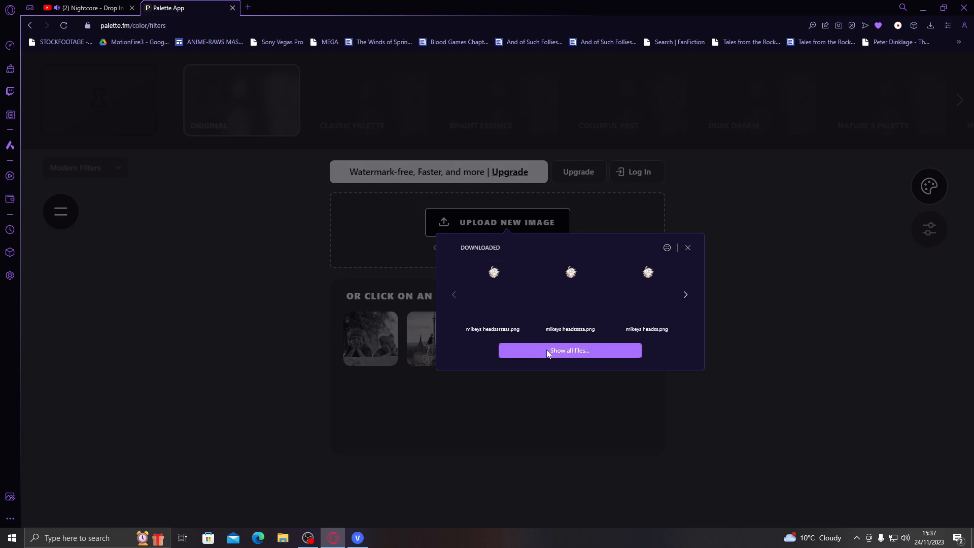
pyautogui.click(546, 350)
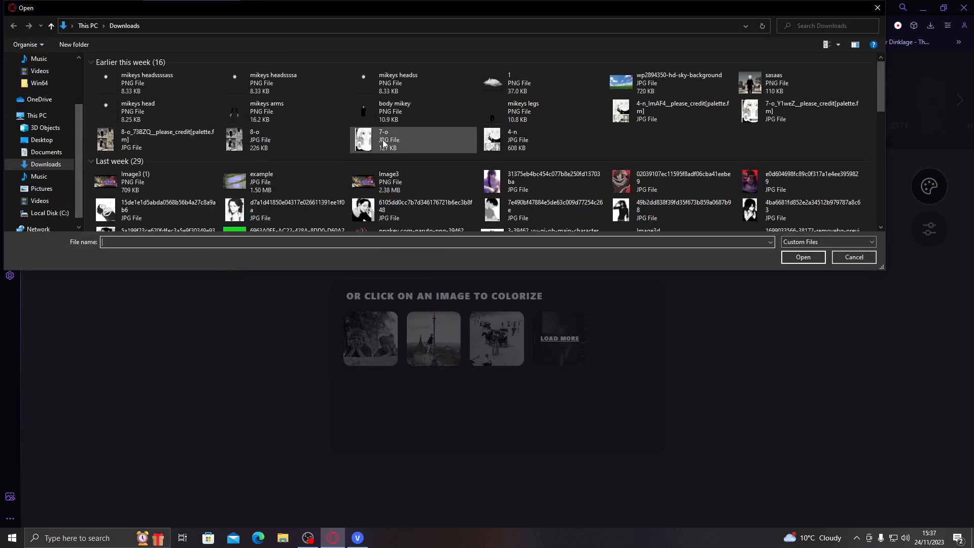
pyautogui.doubleClick(407, 139)
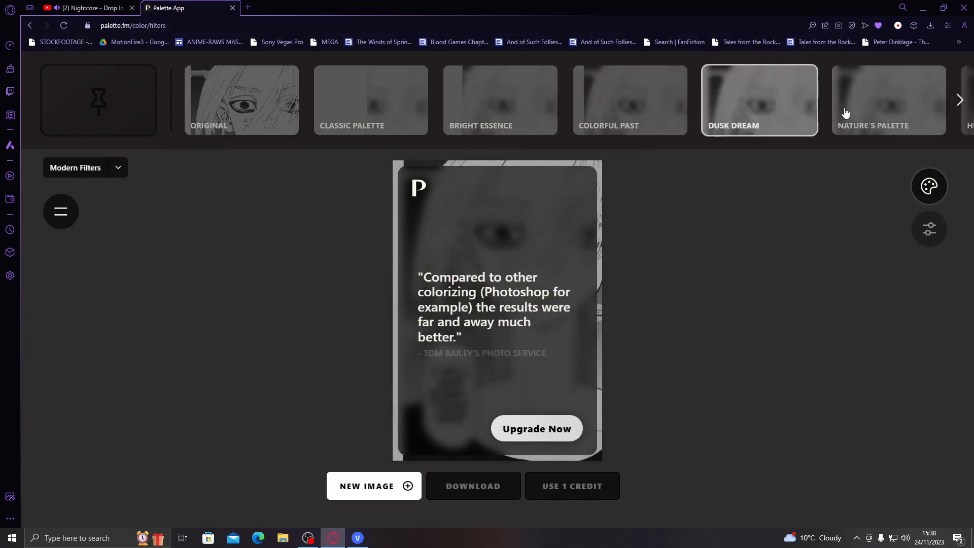
# Browse the modern color filters and apply Dusk Dream to the uploaded manga image
pyautogui.click(959, 99)
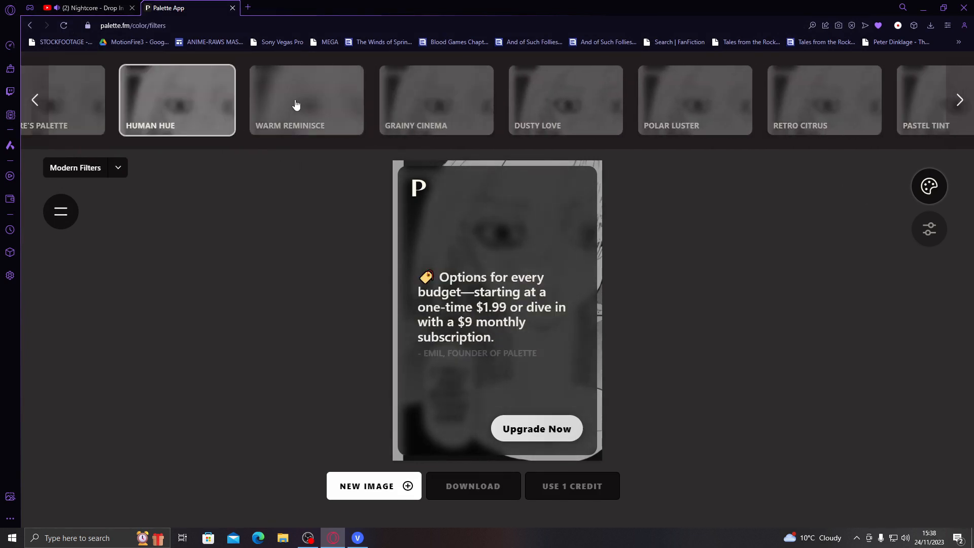
pyautogui.click(959, 99)
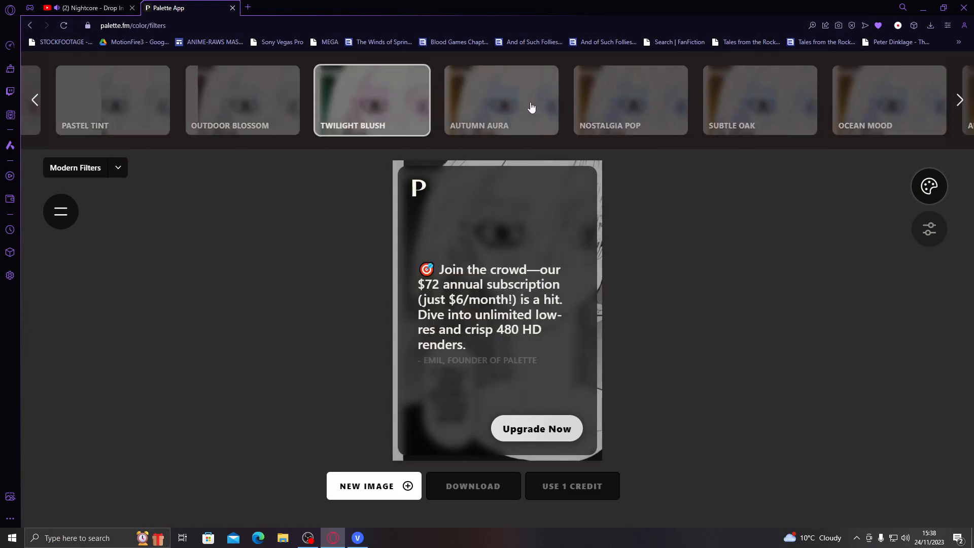
pyautogui.click(35, 102)
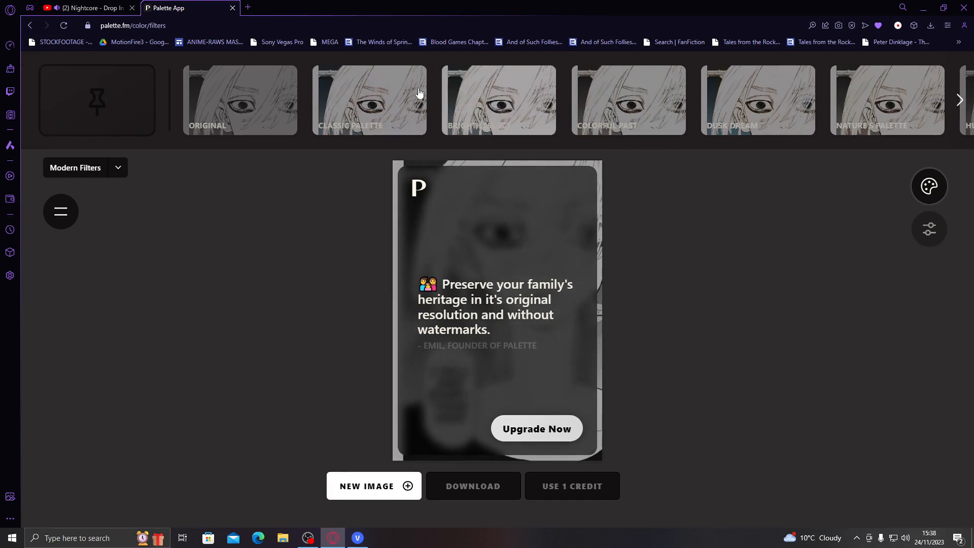
pyautogui.click(718, 114)
pyautogui.click(639, 100)
pyautogui.click(764, 106)
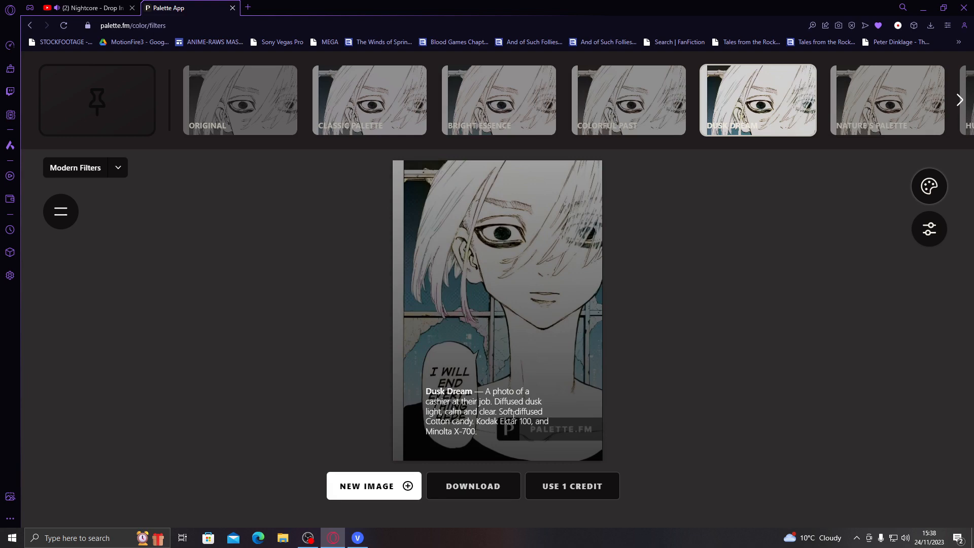
# Switch back to VEGAS Pro and select the mikeys head event with the playhead at frame 20
pyautogui.click(356, 536)
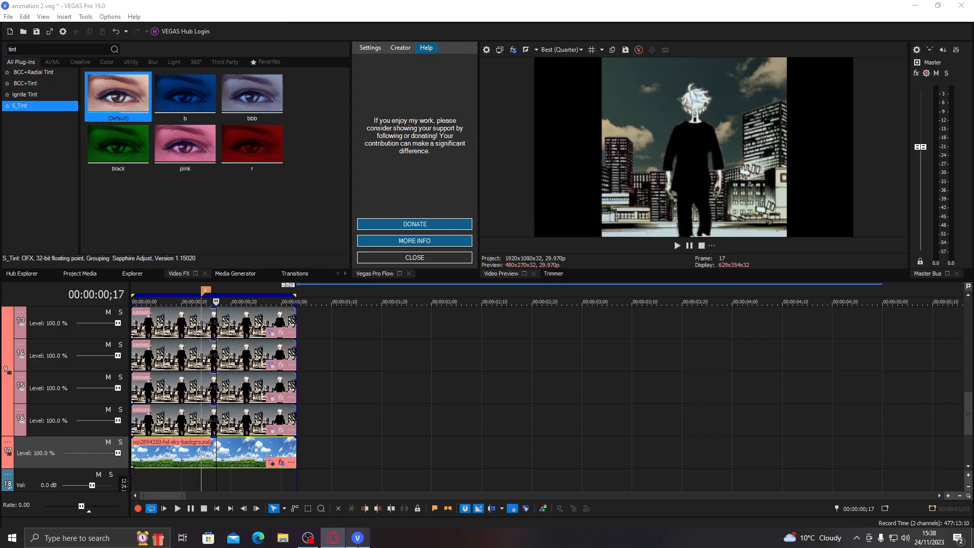
pyautogui.rightClick(10, 450)
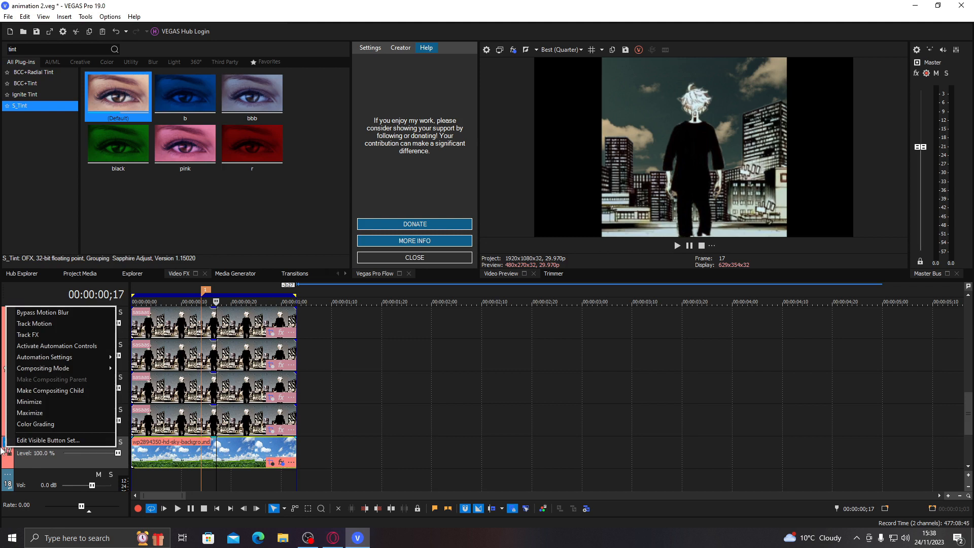
pyautogui.click(32, 469)
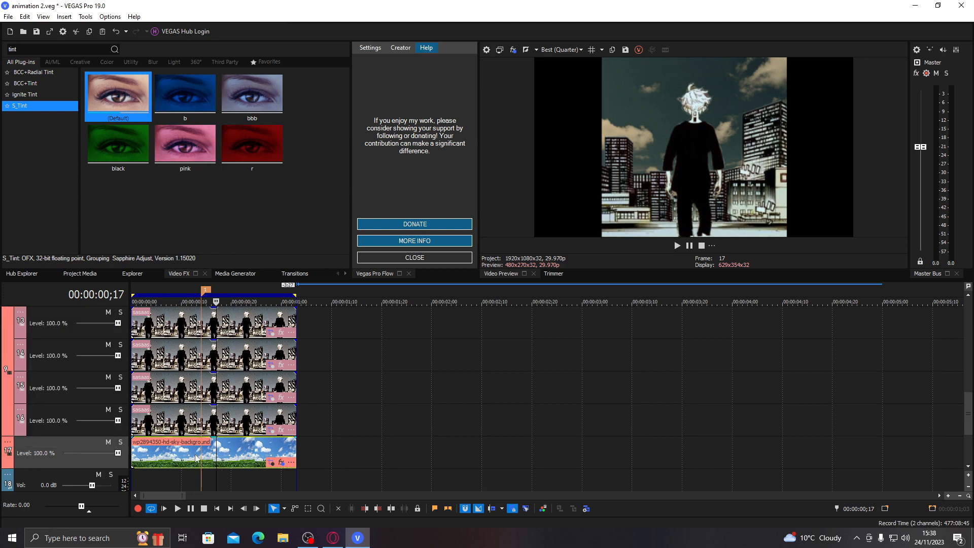
pyautogui.click(180, 457)
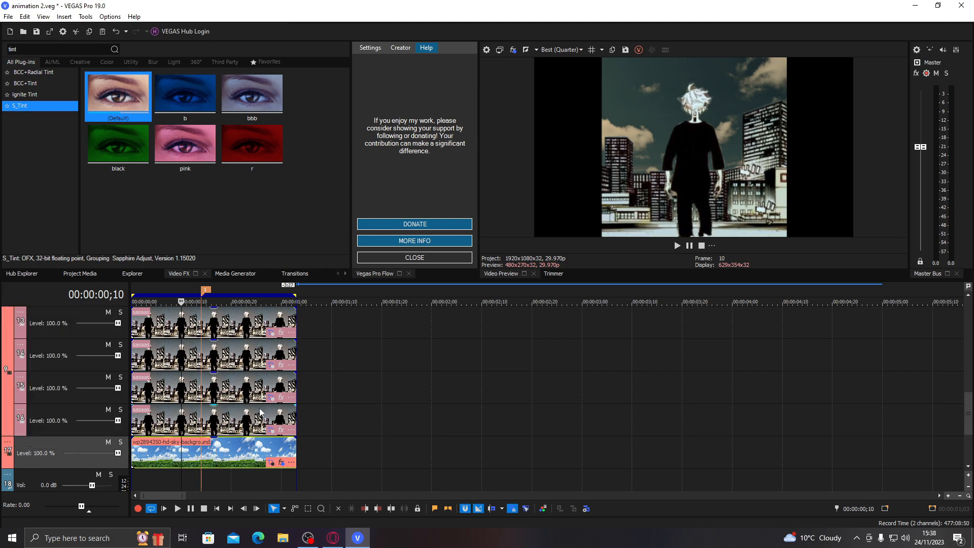
pyautogui.moveTo(969, 421); pyautogui.dragTo(968, 325)
pyautogui.click(231, 385)
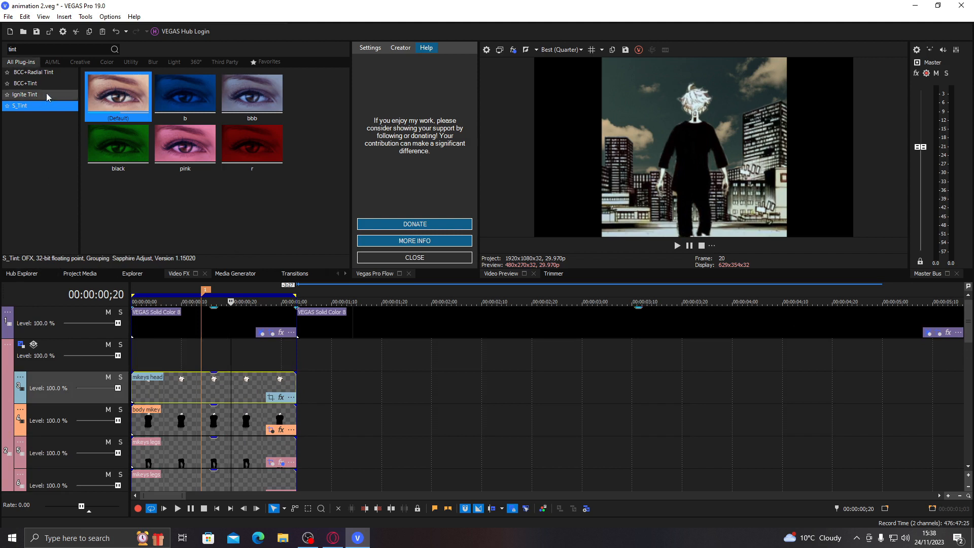
# Find S_DropShadow in the video effects, apply its F preset to the Track 2 parent, and place it after Composite in the effect chain
pyautogui.moveTo(31, 50); pyautogui.dragTo(1, 57)
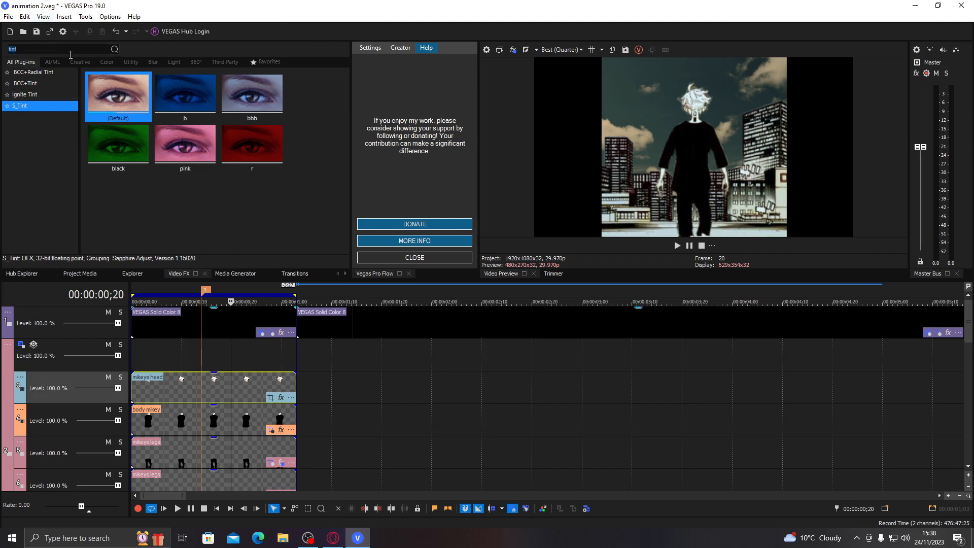
pyautogui.write('d')
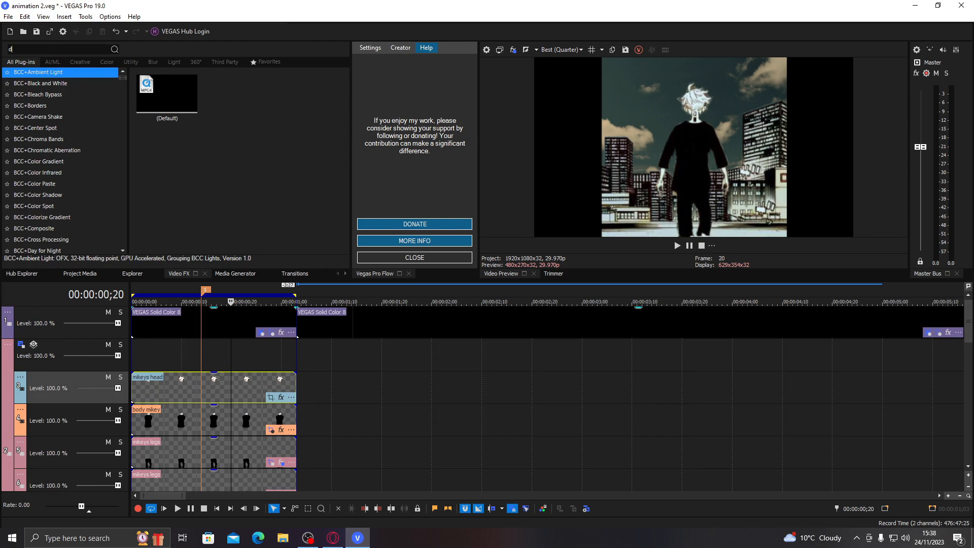
pyautogui.write('r')
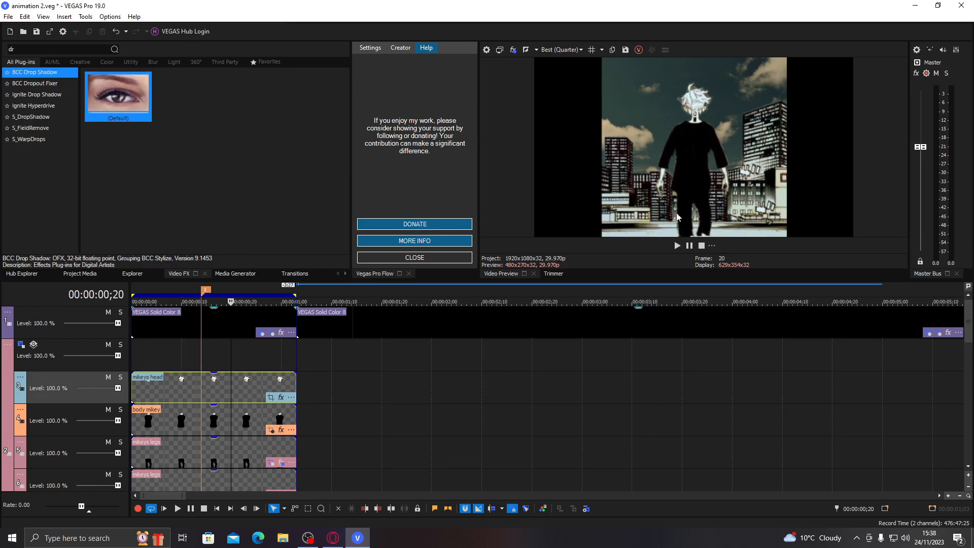
pyautogui.click(5, 118)
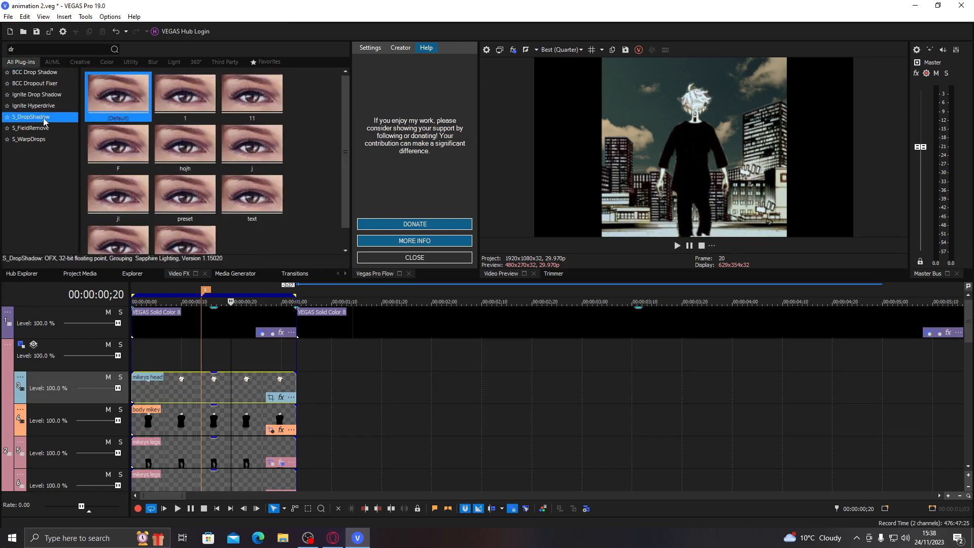
pyautogui.moveTo(126, 153); pyautogui.dragTo(87, 343)
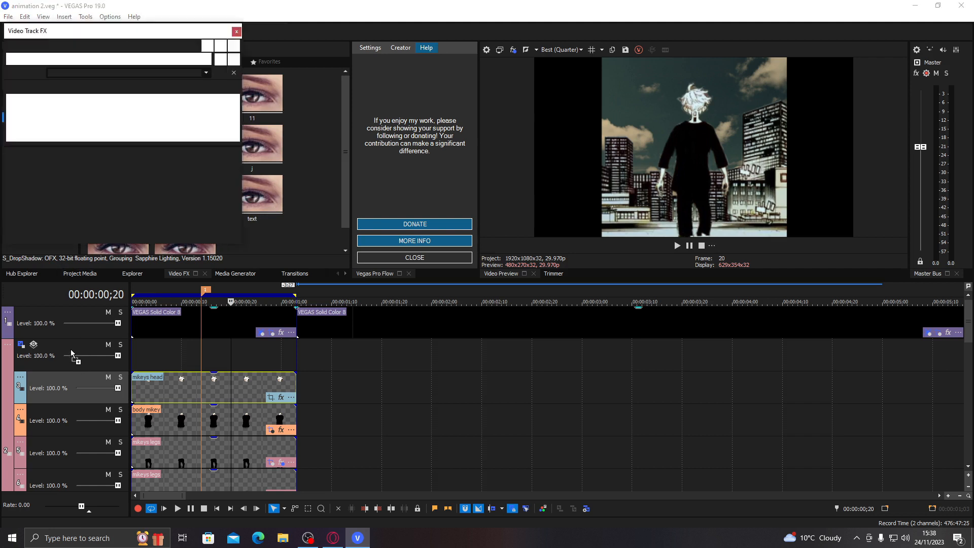
pyautogui.moveTo(60, 61); pyautogui.dragTo(137, 84)
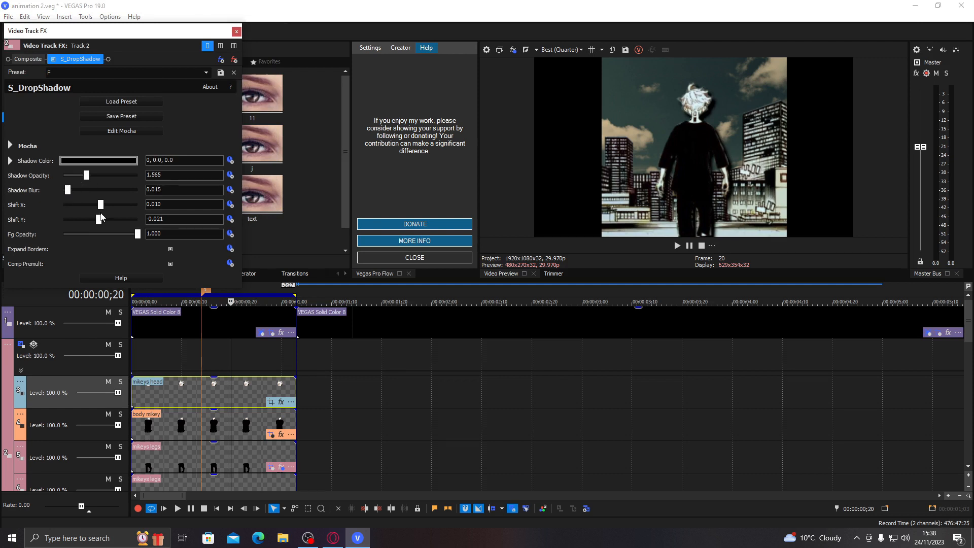
# Set the drop shadow's Shift Y to -0.600
pyautogui.moveTo(100, 221); pyautogui.dragTo(52, 233)
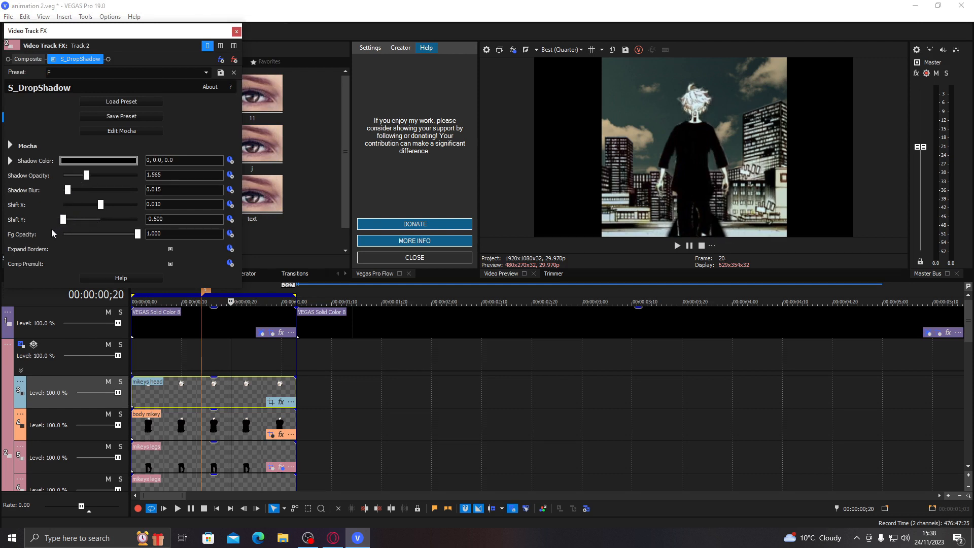
pyautogui.moveTo(164, 219); pyautogui.dragTo(158, 219)
pyautogui.write('6')
pyautogui.press('Return')
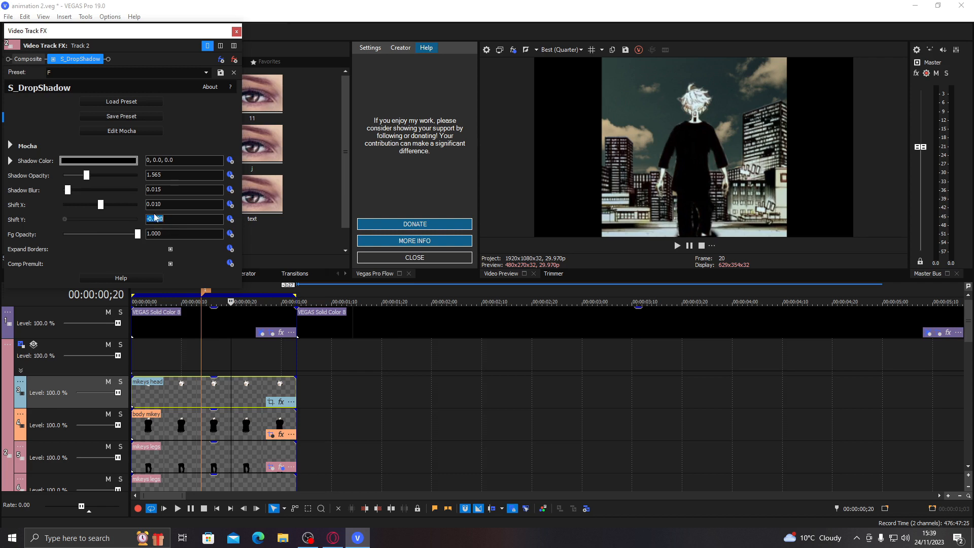
# Adjust the drop shadow to a blur of about 0.029, opacity of about 1.020 and Shift X of about 0.003
pyautogui.click(77, 191)
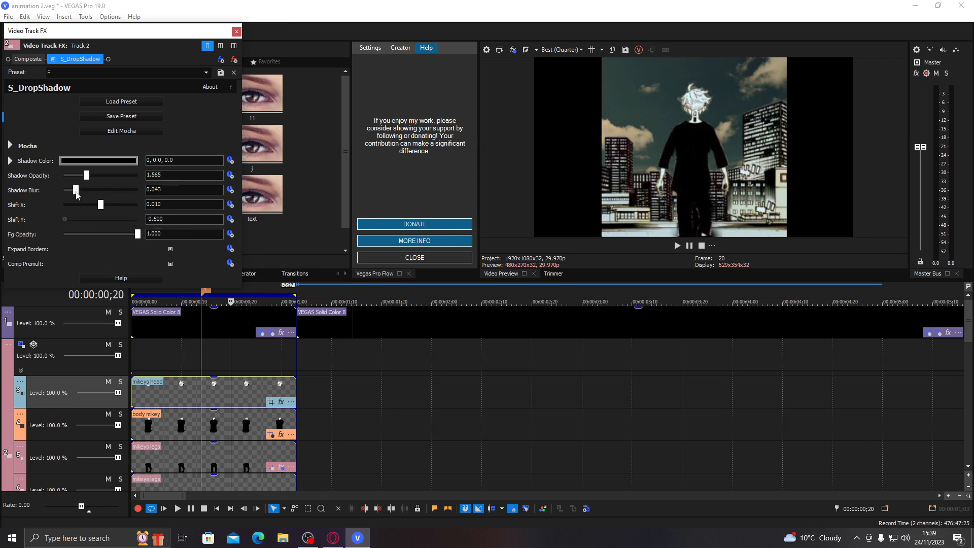
pyautogui.moveTo(73, 192); pyautogui.dragTo(72, 191)
pyautogui.click(79, 175)
pyautogui.click(101, 205)
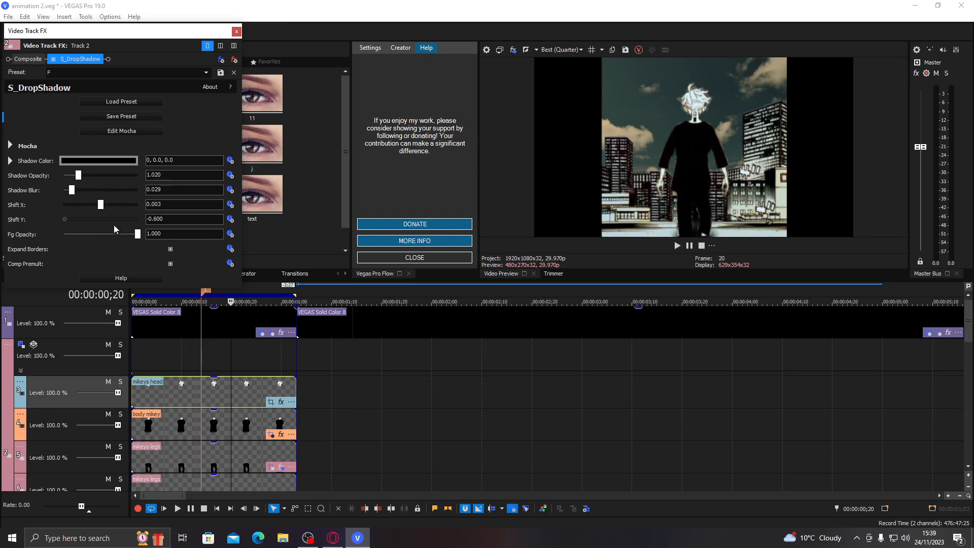
# Set the drop shadow's Shift Y to -0.700
pyautogui.moveTo(74, 219); pyautogui.dragTo(59, 222)
pyautogui.moveTo(167, 219); pyautogui.dragTo(152, 219)
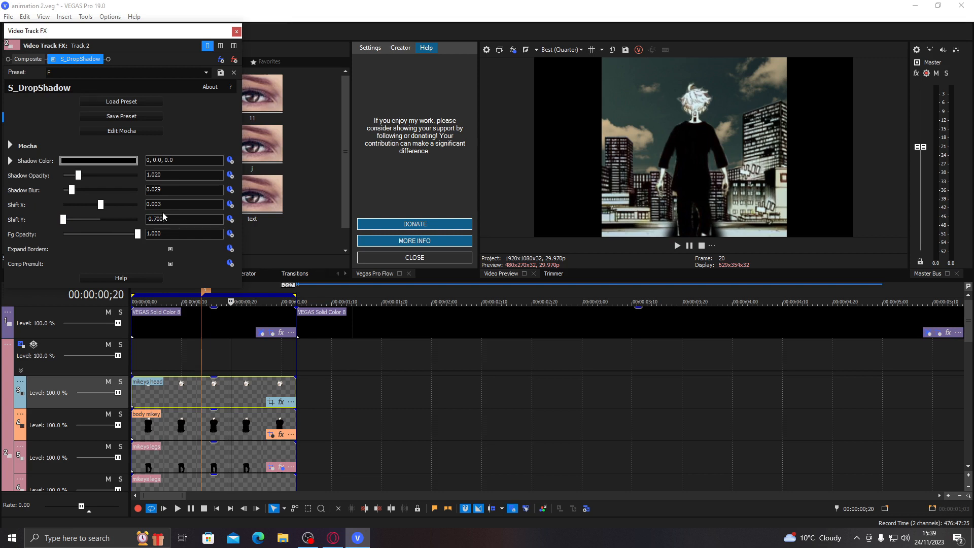
pyautogui.write('70')
pyautogui.press('Return')
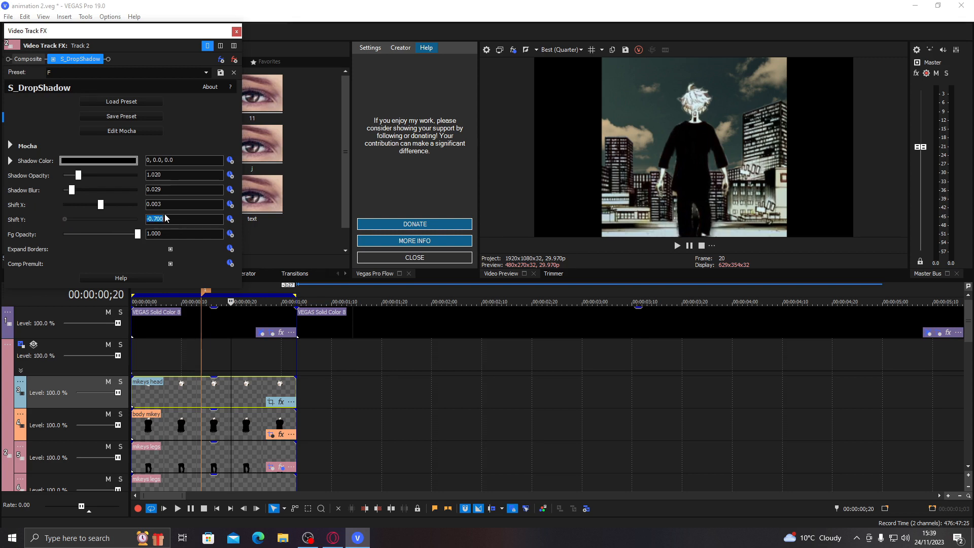
# Set the drop shadow's opacity to about 0.714, its blur to about 0.073 and its Shift Y to -0.650
pyautogui.click(72, 176)
pyautogui.moveTo(73, 177); pyautogui.dragTo(77, 176)
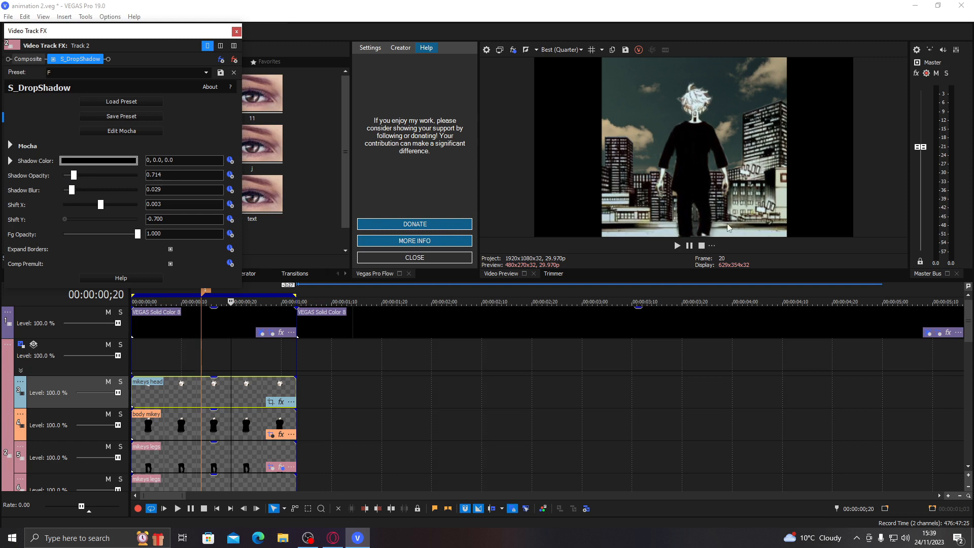
pyautogui.moveTo(71, 190)
pyautogui.mouseDown()
pyautogui.moveTo(106, 190)
pyautogui.moveTo(85, 191)
pyautogui.mouseUp()
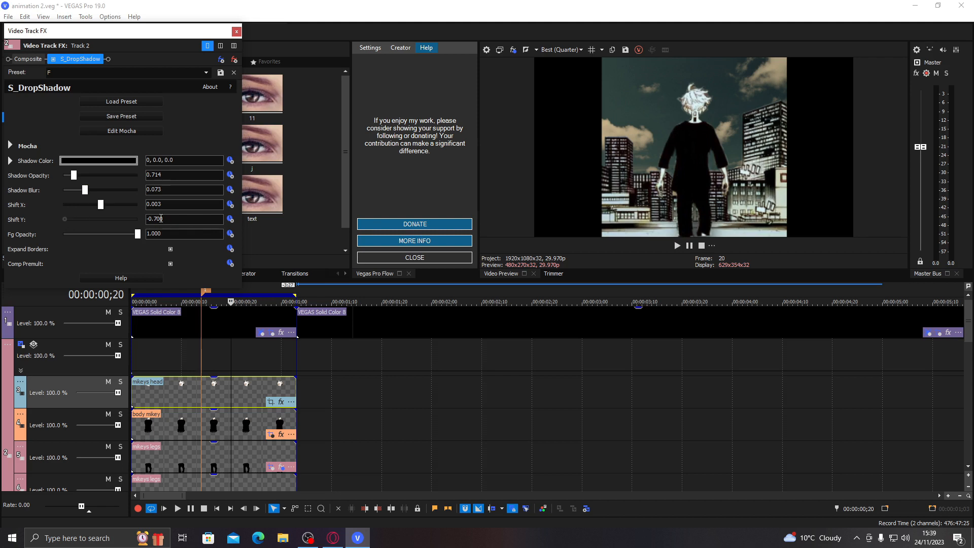
pyautogui.click(67, 220)
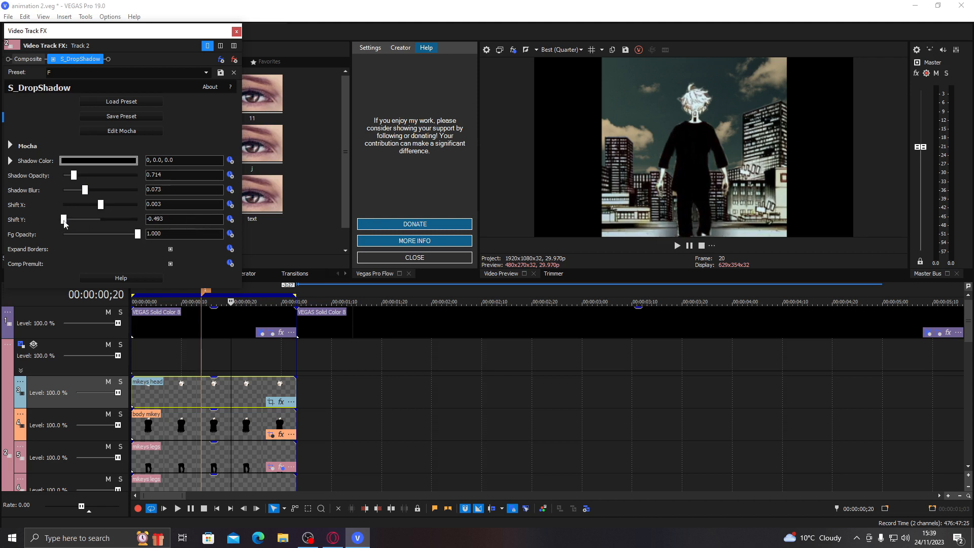
pyautogui.moveTo(167, 221); pyautogui.dragTo(158, 219)
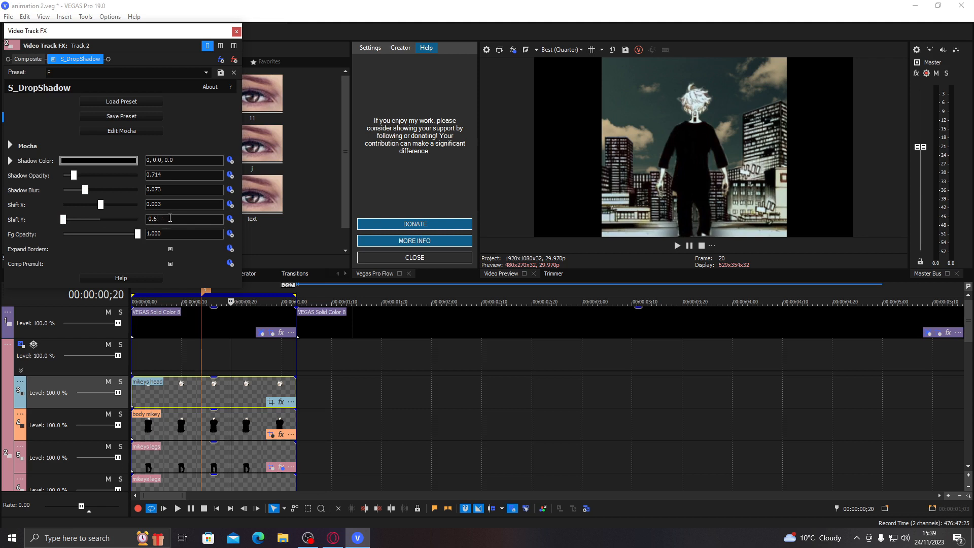
pyautogui.press('Return')
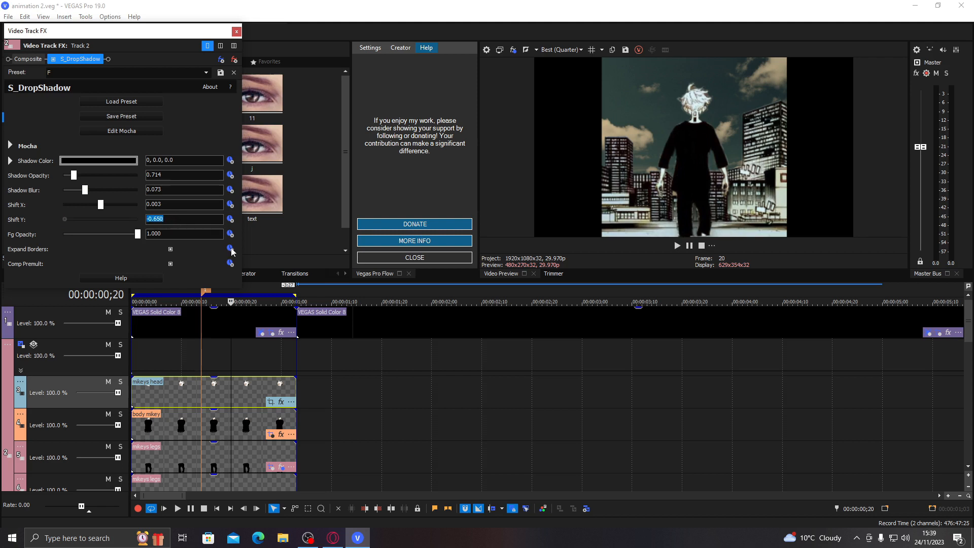
# Set the drop shadow's Shift Y to about -0.446 and check the shadow at several frames of the animation
pyautogui.click(169, 388)
pyautogui.click(203, 391)
pyautogui.click(232, 392)
pyautogui.click(242, 393)
pyautogui.click(252, 393)
pyautogui.click(255, 393)
pyautogui.moveTo(78, 220); pyautogui.dragTo(67, 220)
pyautogui.click(177, 391)
pyautogui.click(156, 393)
pyautogui.click(205, 398)
pyautogui.click(237, 399)
pyautogui.click(262, 399)
pyautogui.click(282, 402)
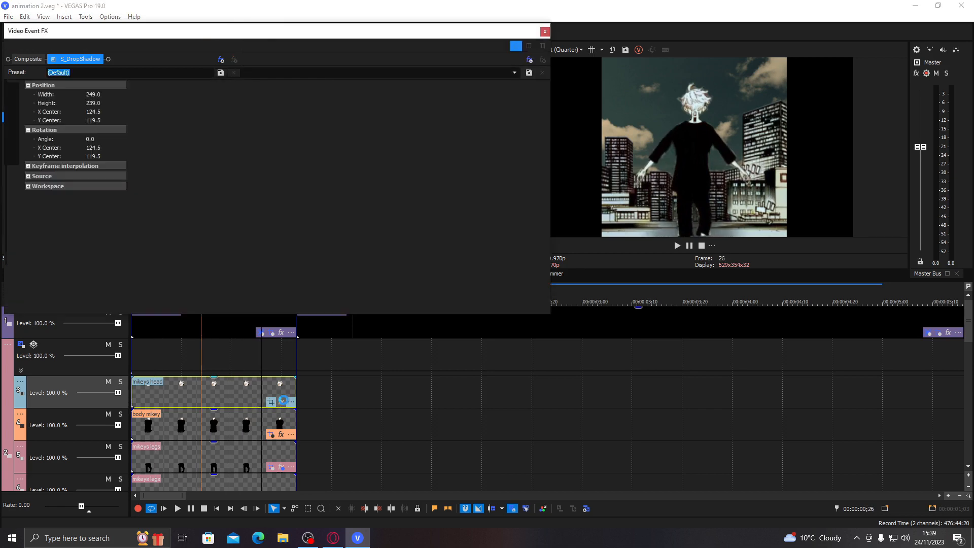
pyautogui.click(795, 114)
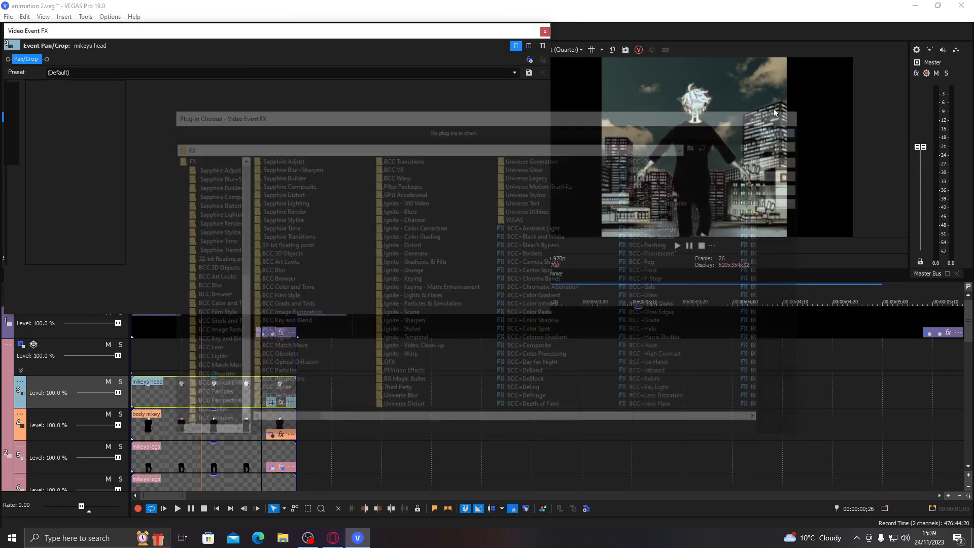
pyautogui.click(545, 31)
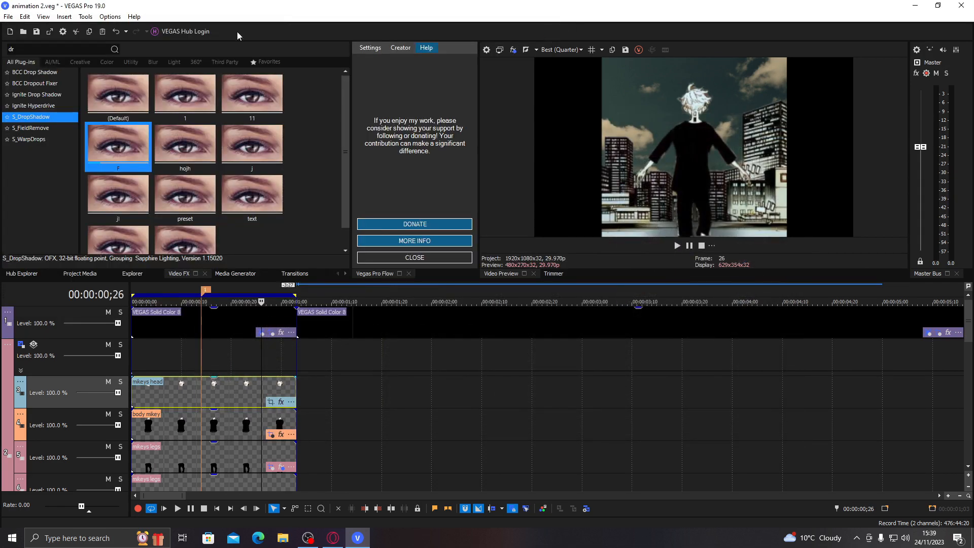
# Reopen the Track 2 parent's effects, lower the shadow opacity to about 0.476, and check it at several frames
pyautogui.rightClick(17, 354)
pyautogui.click(41, 381)
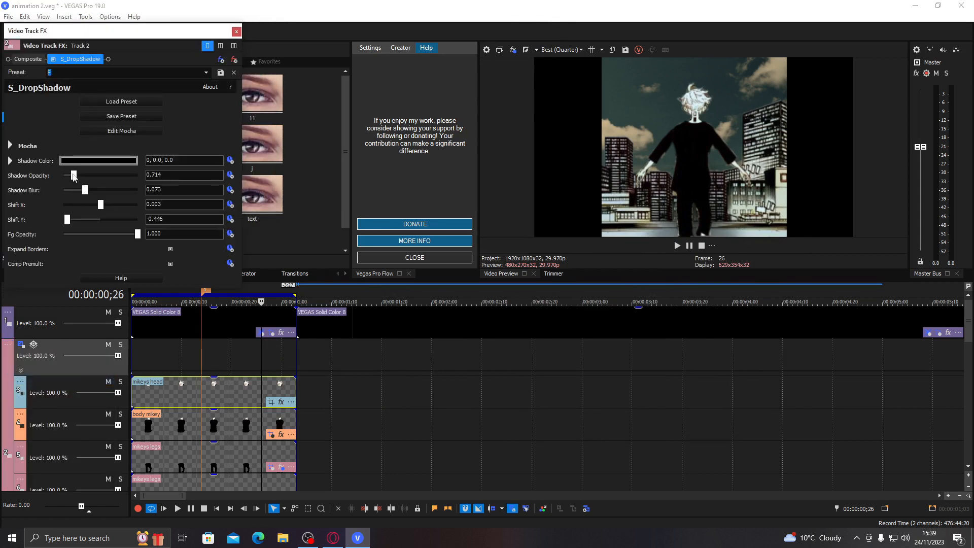
pyautogui.moveTo(74, 179); pyautogui.dragTo(70, 179)
pyautogui.click(176, 367)
pyautogui.click(205, 370)
pyautogui.click(233, 369)
pyautogui.click(241, 370)
# Refine the drop shadow to a blur of about 0.043 and opacity of about 0.578, checking frames up to 28, and close its settings
pyautogui.moveTo(85, 191); pyautogui.dragTo(78, 195)
pyautogui.click(153, 353)
pyautogui.click(183, 359)
pyautogui.click(222, 366)
pyautogui.click(245, 366)
pyautogui.click(271, 366)
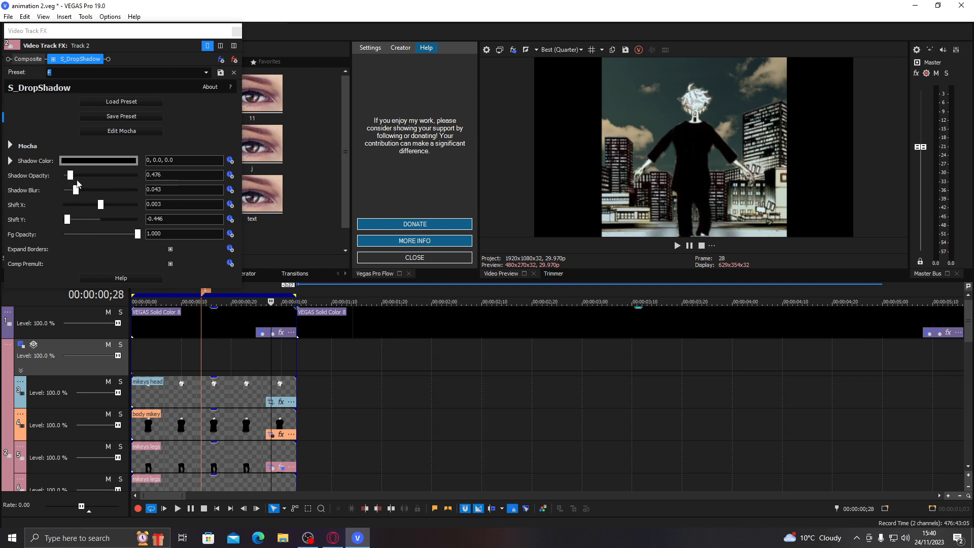
pyautogui.moveTo(70, 175); pyautogui.dragTo(72, 179)
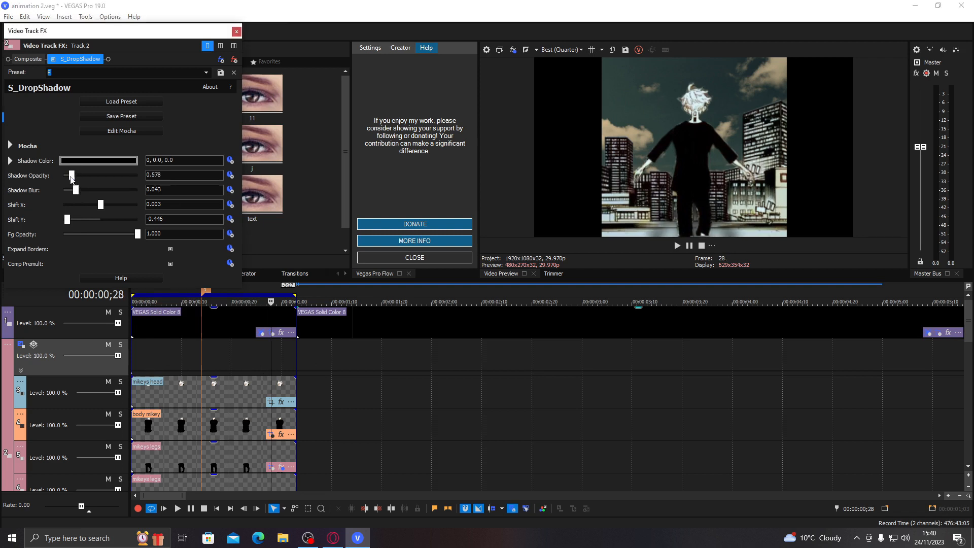
pyautogui.click(236, 32)
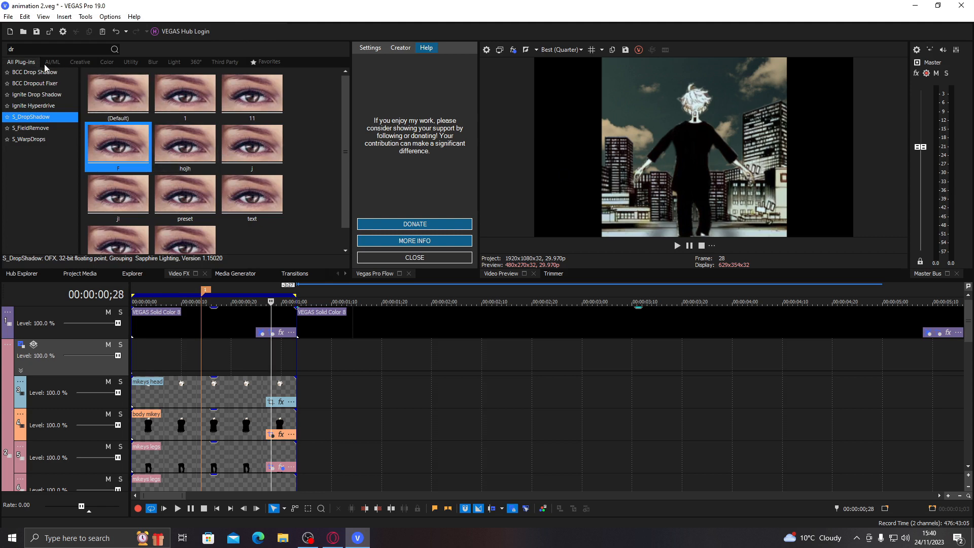
# Try adding the default BCC Light Wipe effect to the Track 2 parent, placed after S_DropShadow in the chain
pyautogui.moveTo(44, 49); pyautogui.dragTo(0, 49)
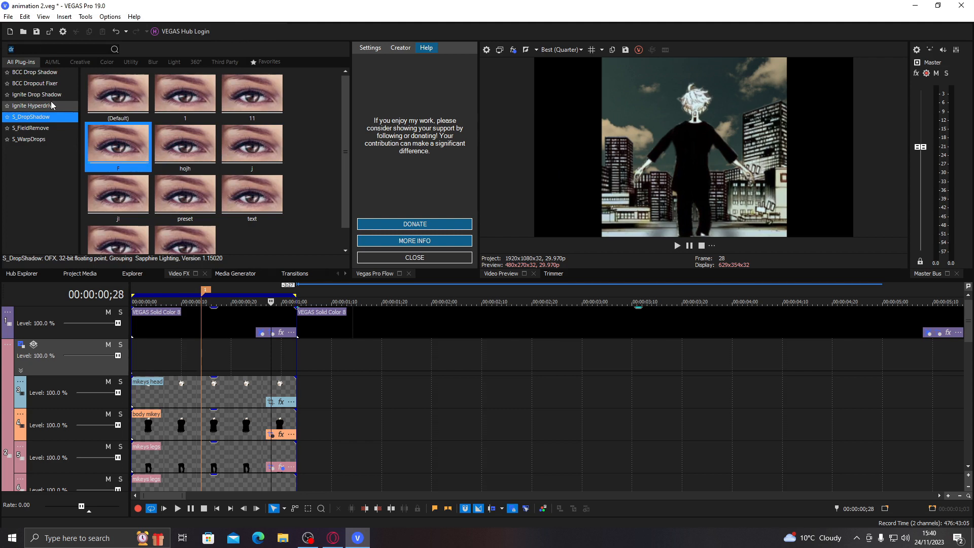
pyautogui.write('bcc ligh')
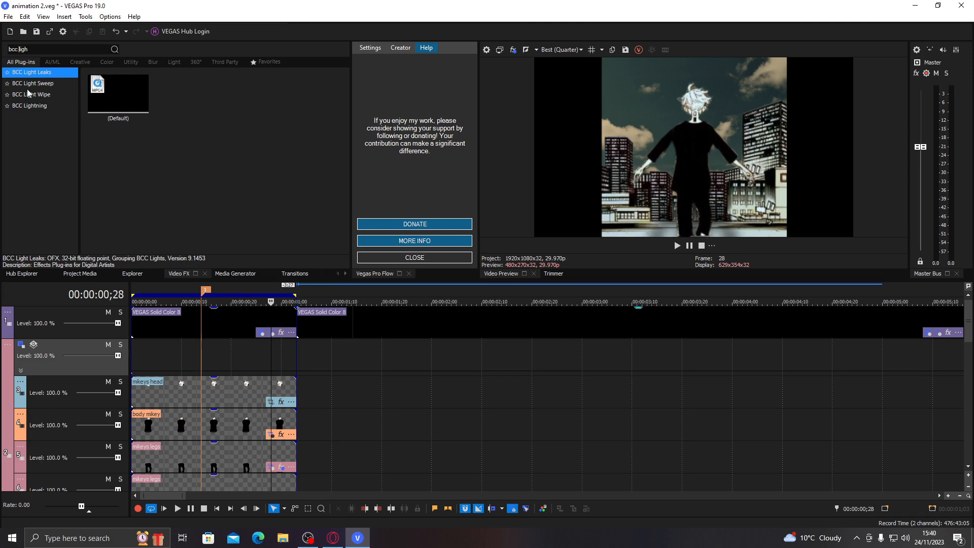
pyautogui.click(56, 93)
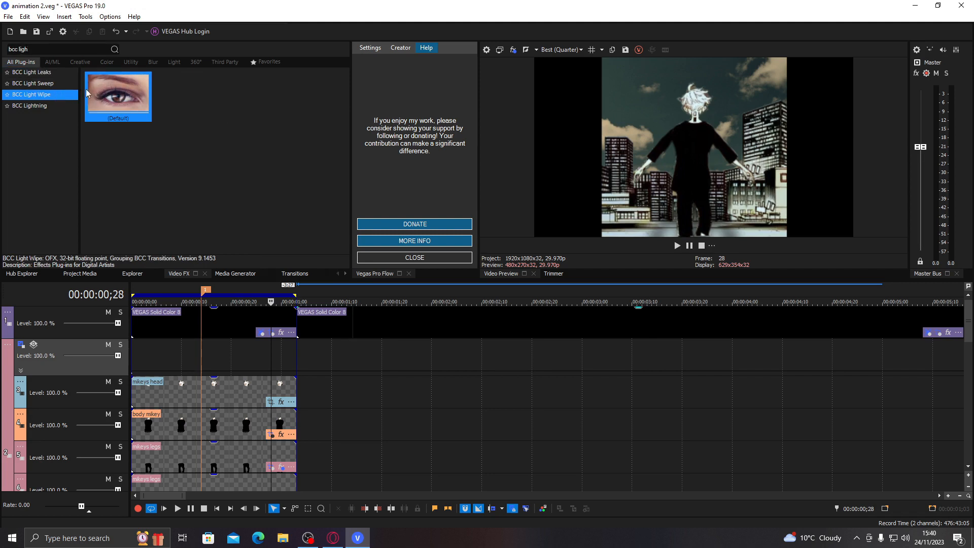
pyautogui.moveTo(122, 103); pyautogui.dragTo(86, 361)
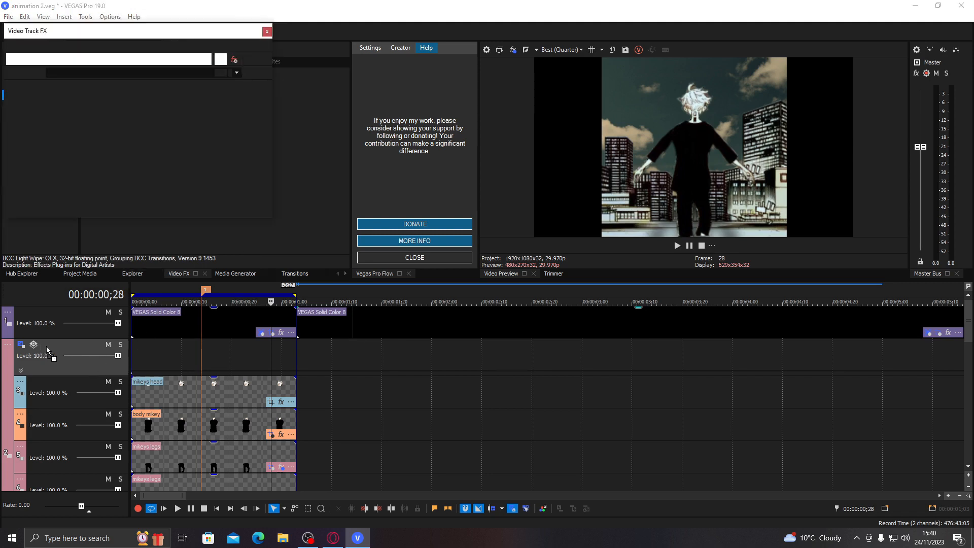
pyautogui.moveTo(48, 60); pyautogui.dragTo(168, 59)
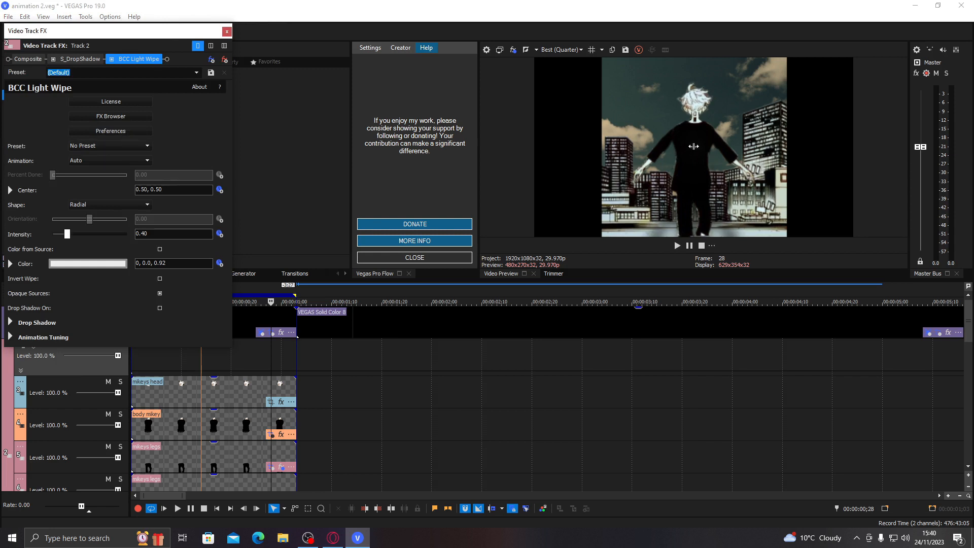
# Try a Light Wipe intensity of about 0.84 with its center moved near the figure's neck, at about 0.45, 0.62
pyautogui.moveTo(694, 147); pyautogui.dragTo(701, 126)
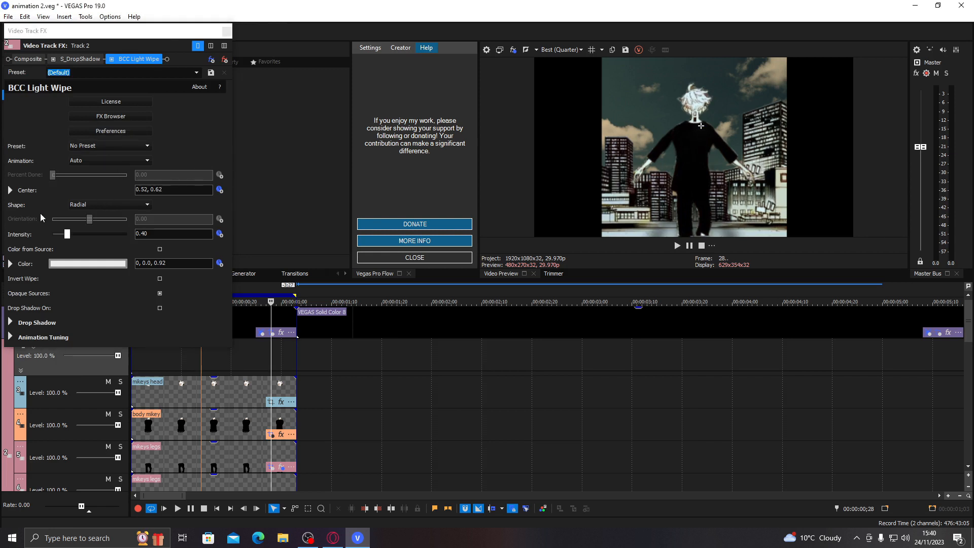
pyautogui.click(80, 235)
pyautogui.moveTo(81, 235); pyautogui.dragTo(84, 235)
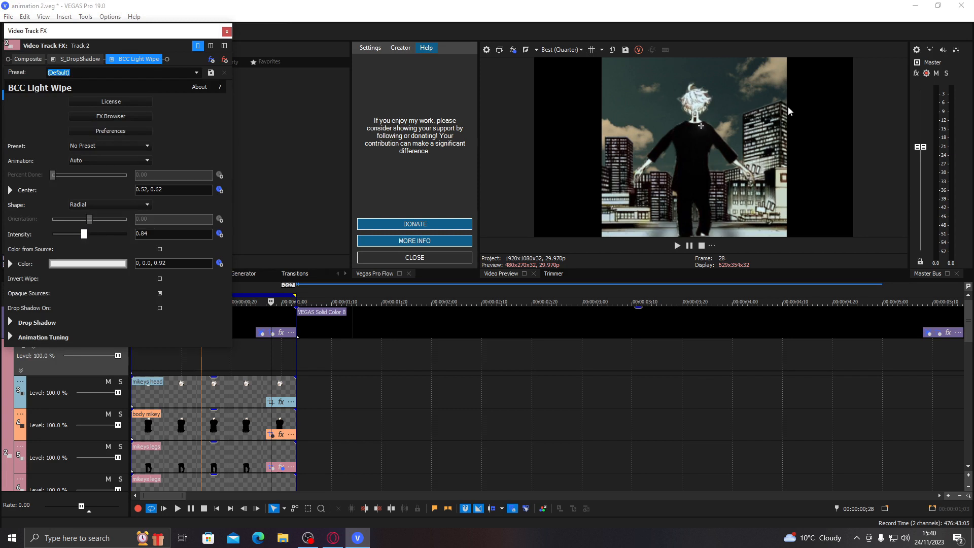
pyautogui.moveTo(701, 125); pyautogui.dragTo(697, 125)
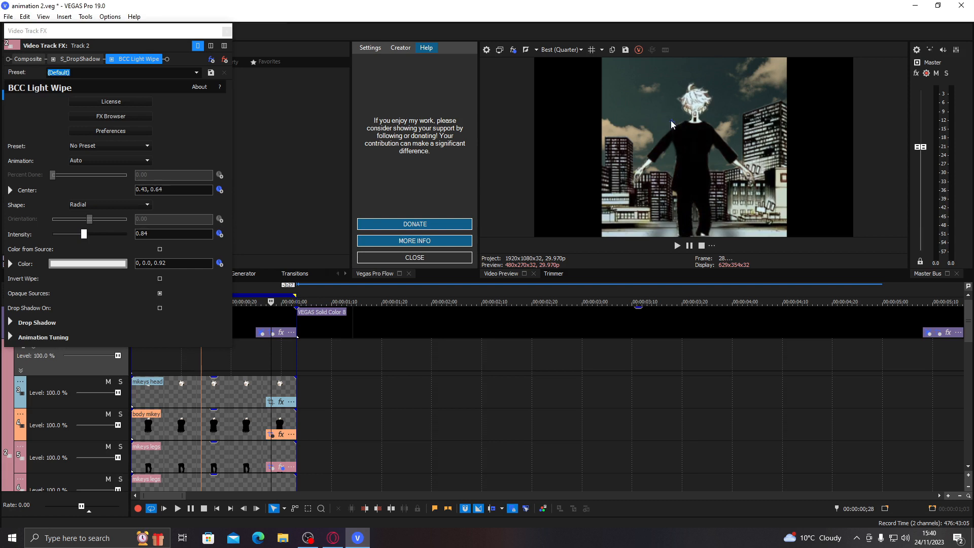
# Move BCC Light Wipe ahead of S_DropShadow, remove it from the Track 2 effect chain, and close the effect settings
pyautogui.moveTo(133, 60); pyautogui.dragTo(61, 58)
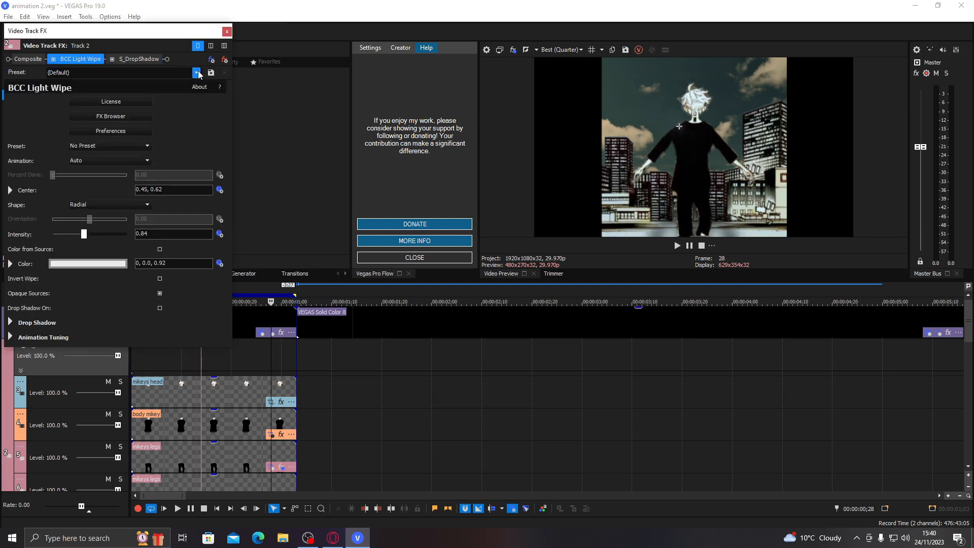
pyautogui.click(226, 61)
pyautogui.click(237, 31)
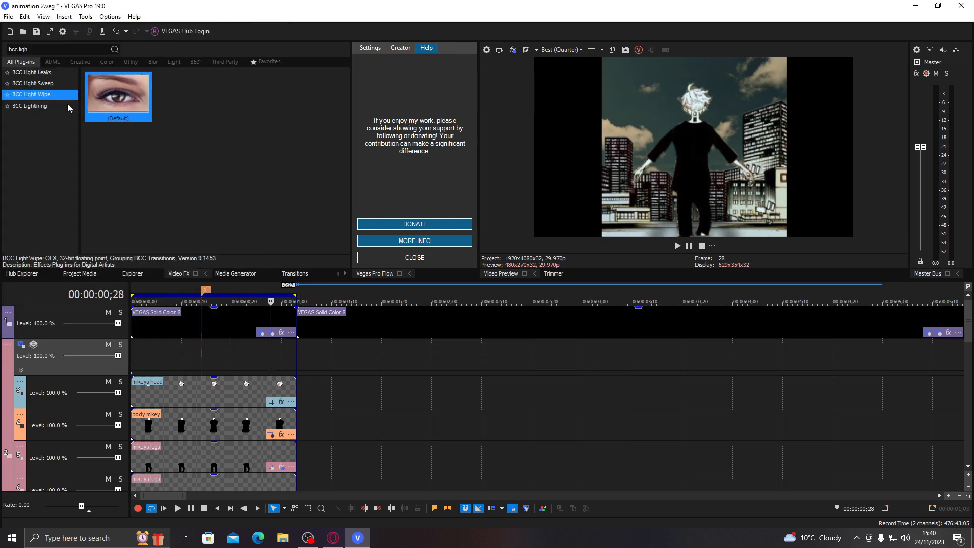
# Add the default BCC Light Sweep effect to the Track 2 parent, placed between Composite and S_DropShadow in the chain
pyautogui.click(31, 83)
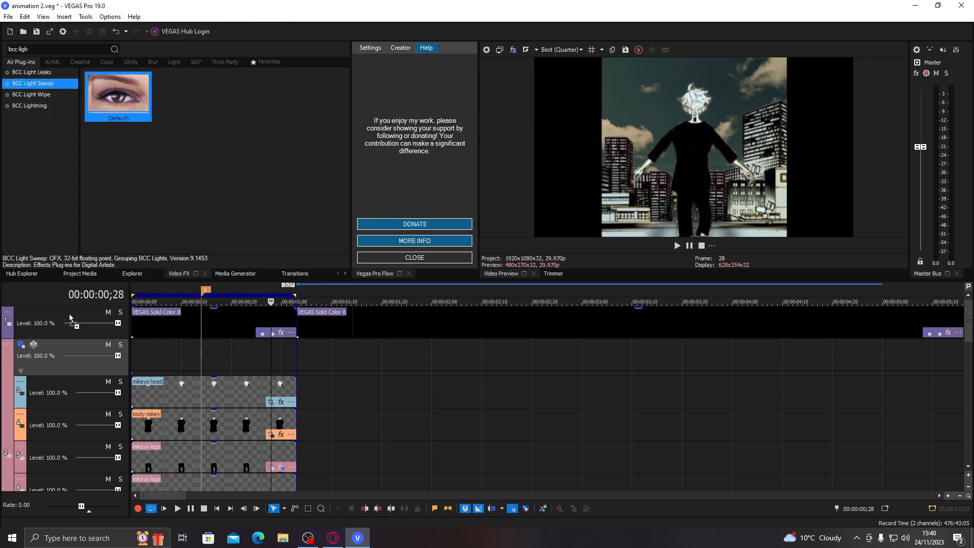
pyautogui.moveTo(59, 344); pyautogui.dragTo(59, 344)
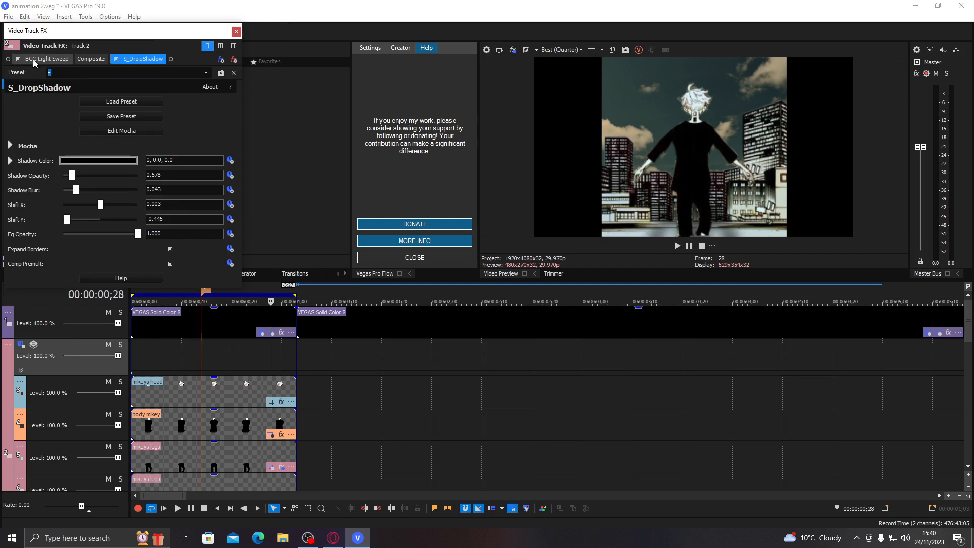
pyautogui.moveTo(29, 59); pyautogui.dragTo(141, 74)
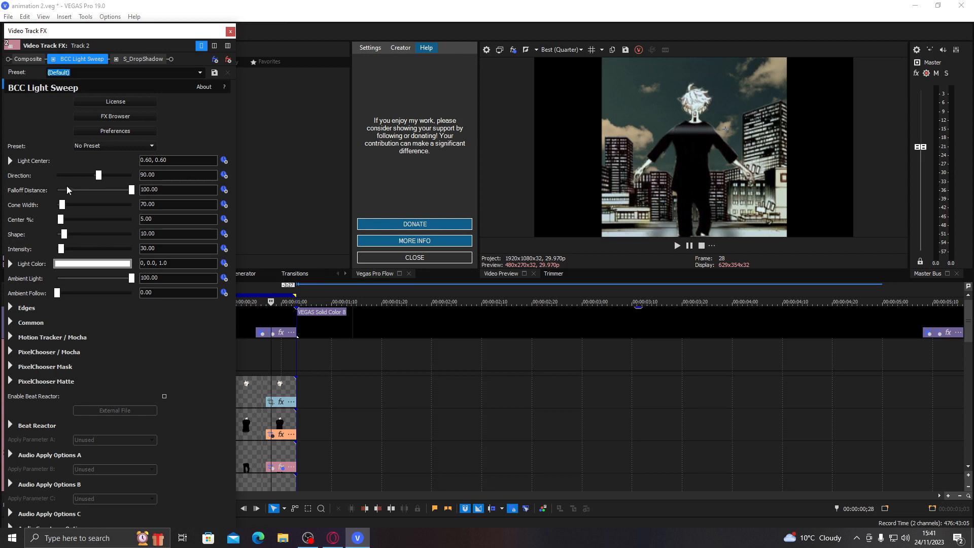
# Set the Light Sweep's direction to about -32.69, cone width about 170.07 and center about 0.59, 0.57, then close its settings
pyautogui.moveTo(62, 205); pyautogui.dragTo(63, 206)
pyautogui.moveTo(101, 179); pyautogui.dragTo(95, 177)
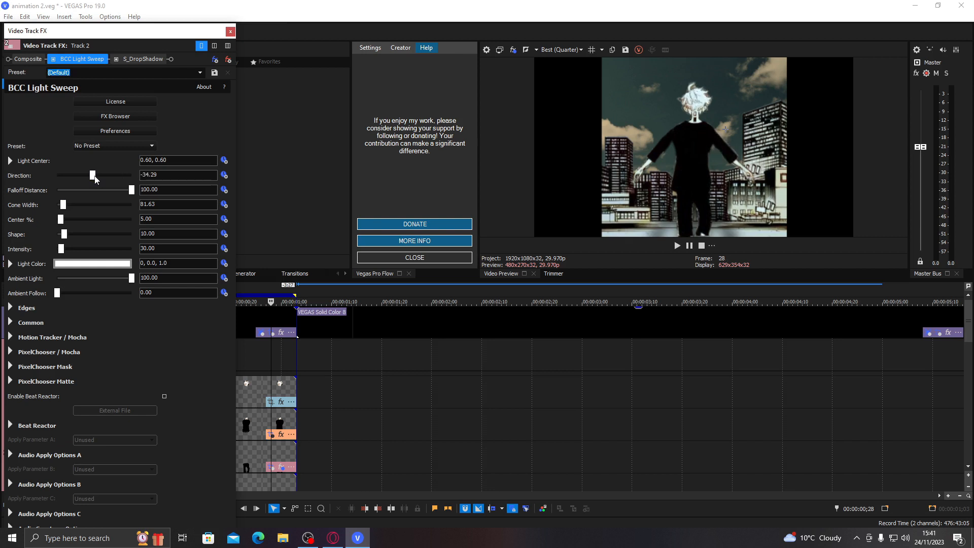
pyautogui.moveTo(723, 127); pyautogui.dragTo(721, 135)
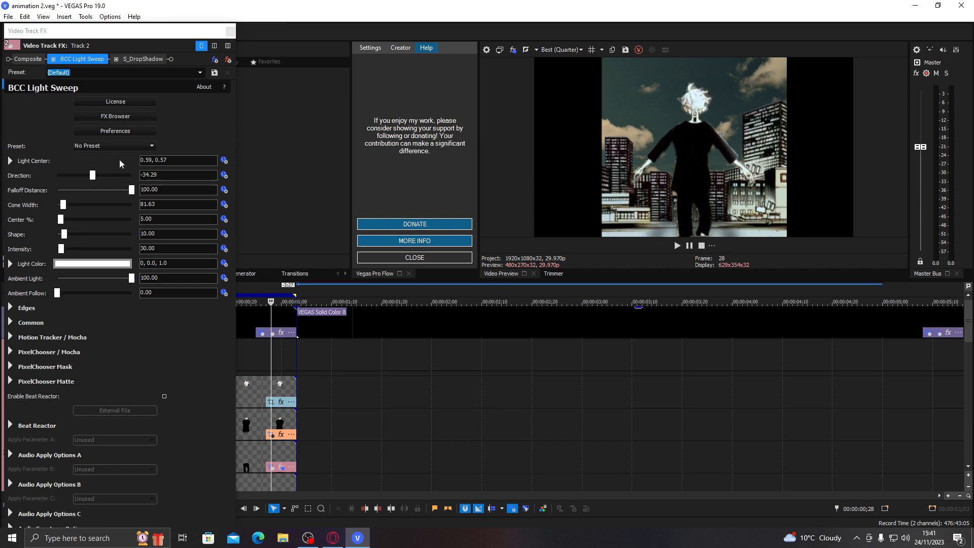
pyautogui.click(95, 176)
pyautogui.moveTo(95, 177); pyautogui.dragTo(94, 177)
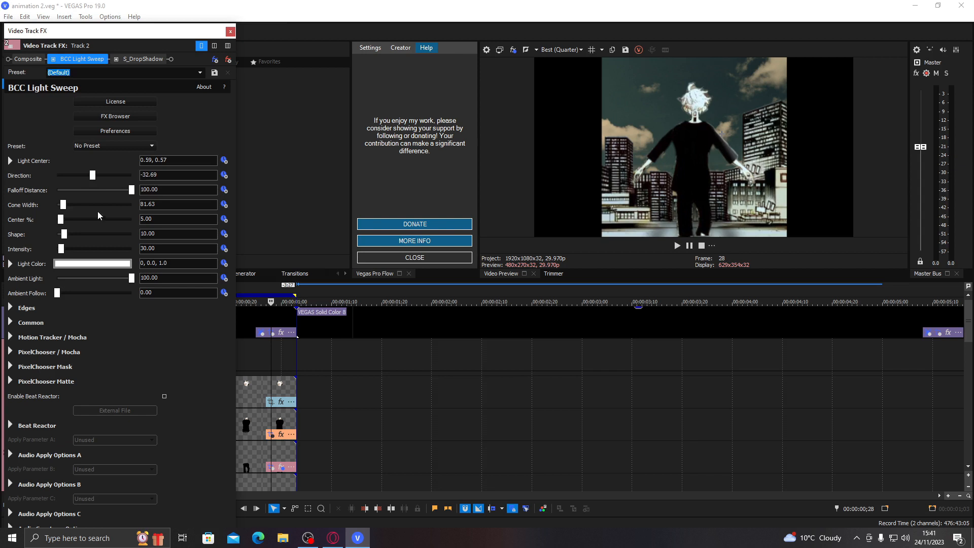
pyautogui.moveTo(80, 204)
pyautogui.mouseDown()
pyautogui.moveTo(135, 196)
pyautogui.moveTo(70, 205)
pyautogui.mouseUp()
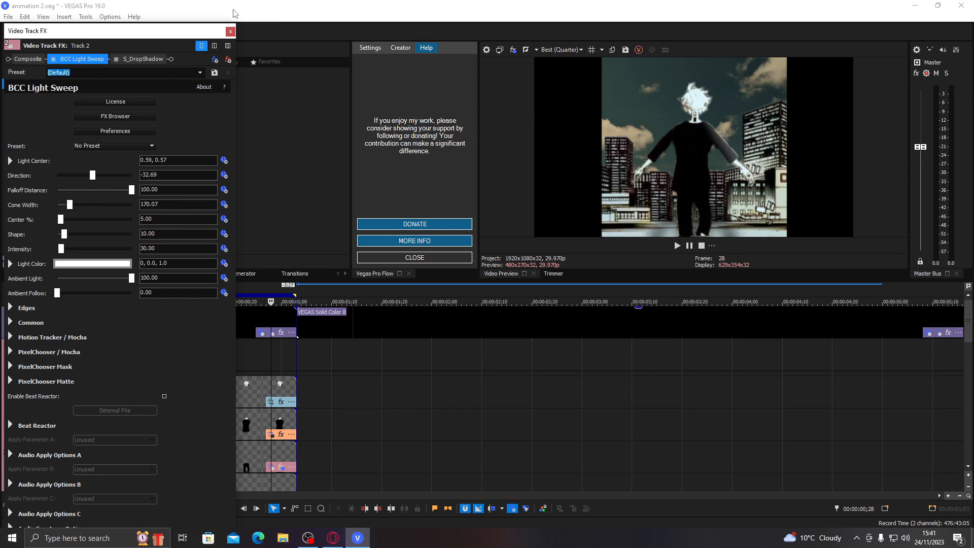
pyautogui.click(231, 31)
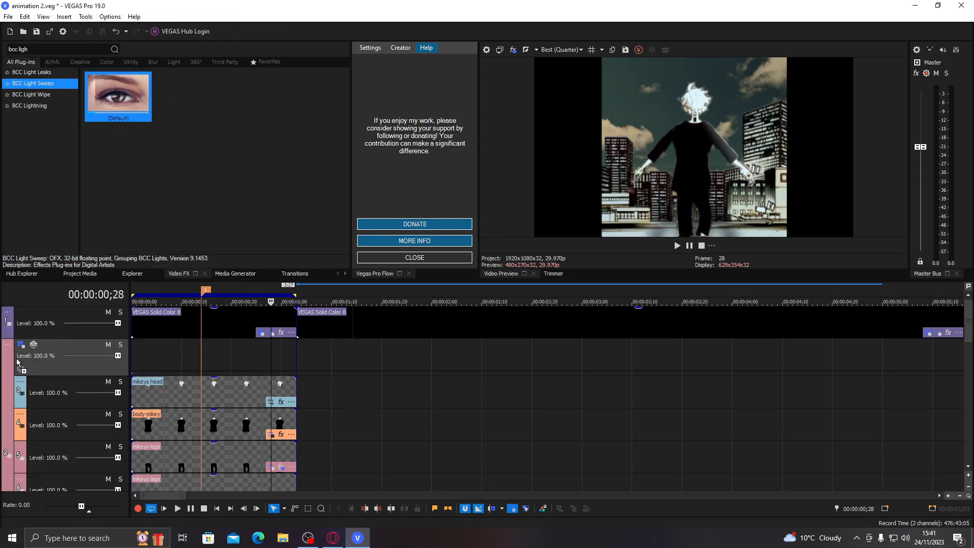
# Add a second BCC Light Sweep to the Track 2 parent, directed at about 34.29 and centered on the figure's left shoulder
pyautogui.moveTo(15, 363); pyautogui.dragTo(15, 363)
pyautogui.click(156, 33)
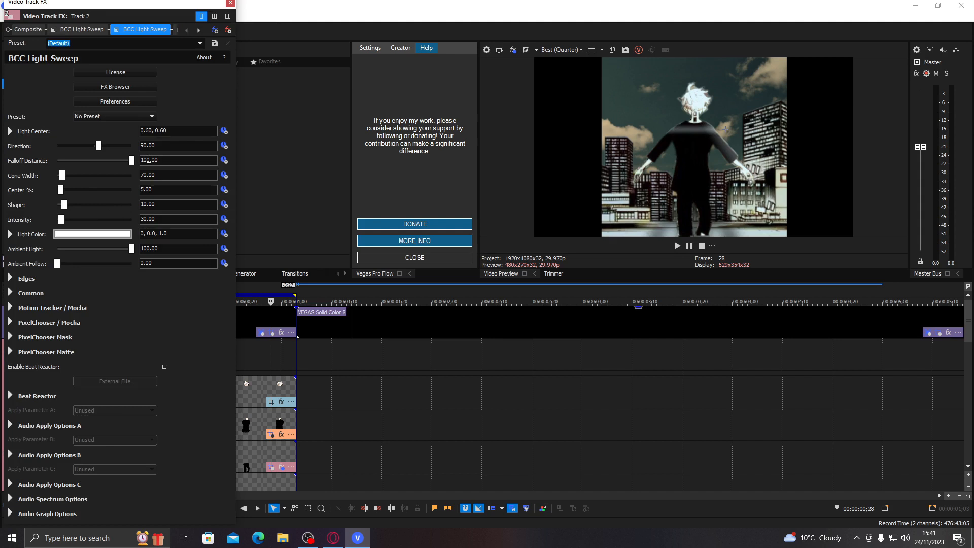
pyautogui.moveTo(99, 146); pyautogui.dragTo(96, 148)
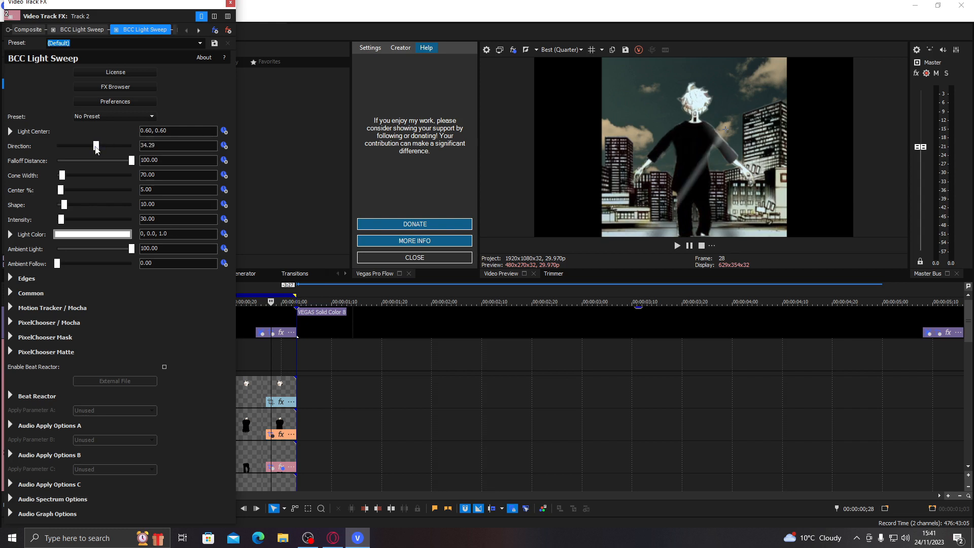
pyautogui.moveTo(726, 129); pyautogui.dragTo(675, 129)
# Refine the second Light Sweep to direction about 37.79, cone width about 136.05 and center about 0.42, 0.61, and close its settings
pyautogui.click(96, 146)
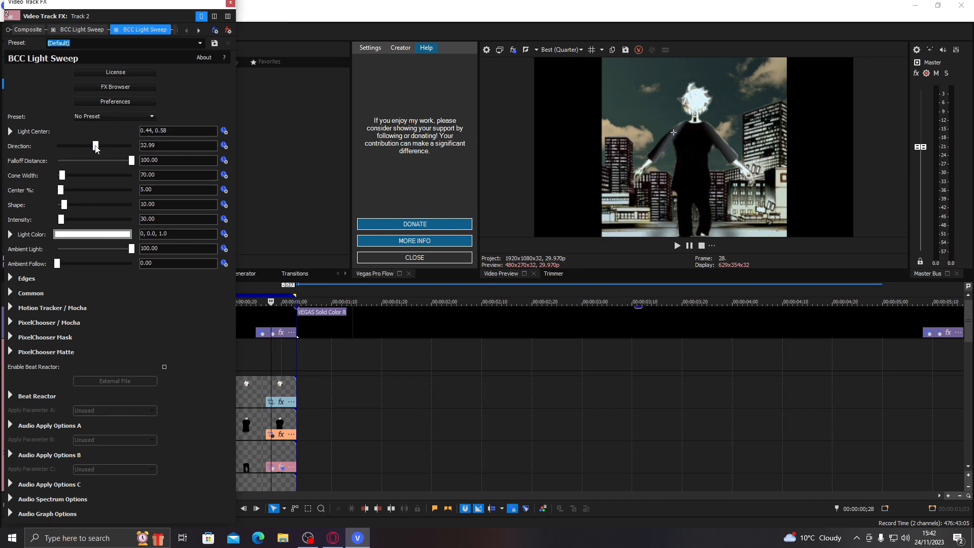
pyautogui.moveTo(96, 147); pyautogui.dragTo(96, 147)
pyautogui.moveTo(96, 147); pyautogui.dragTo(96, 147)
pyautogui.moveTo(675, 133); pyautogui.dragTo(669, 132)
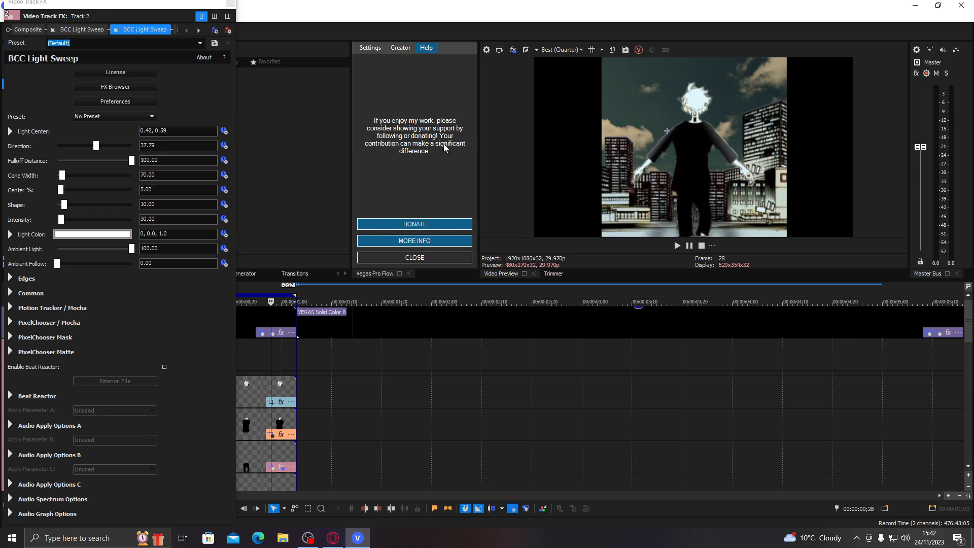
pyautogui.moveTo(62, 175); pyautogui.dragTo(68, 176)
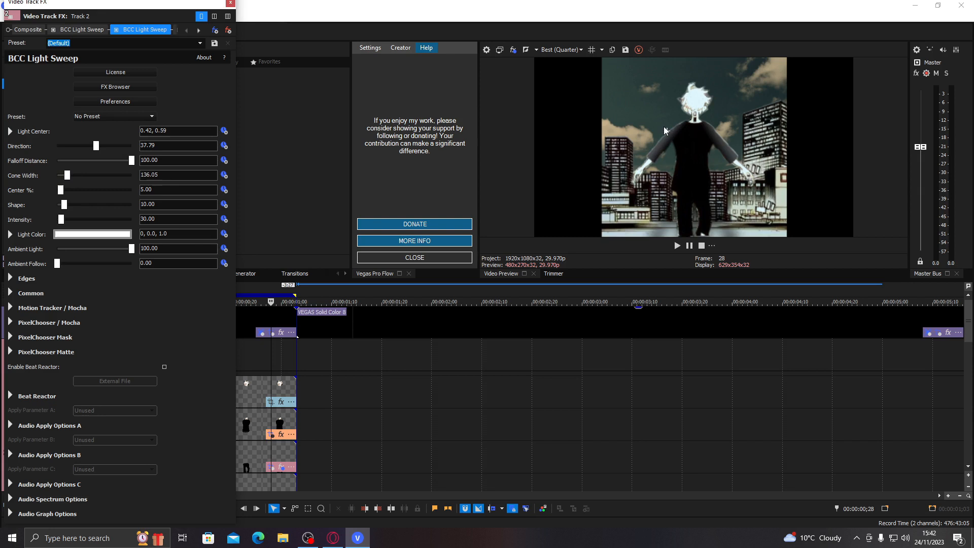
pyautogui.moveTo(667, 132); pyautogui.dragTo(666, 128)
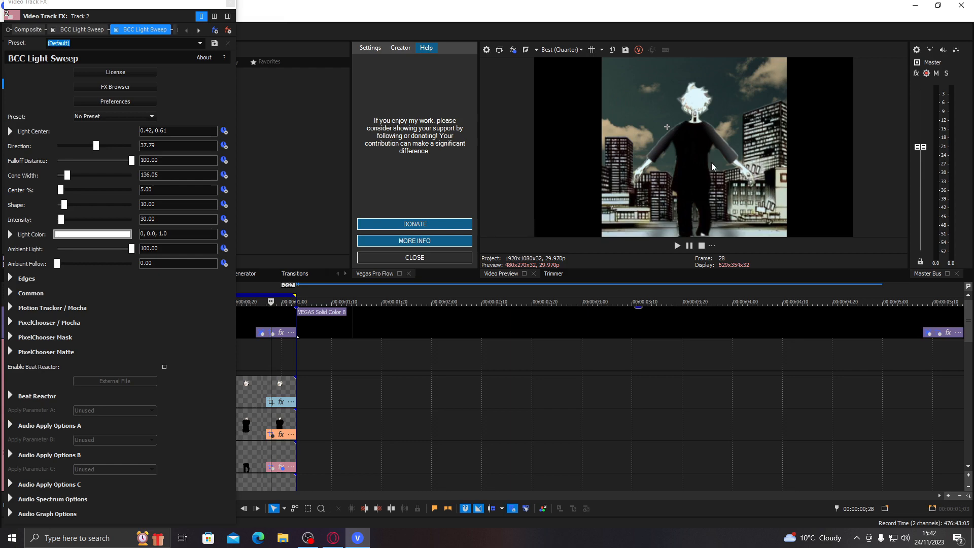
pyautogui.click(230, 3)
# Add a third BCC Light Sweep to the Track 2 parent with direction 0 and its center at about 0.43, 0.24
pyautogui.moveTo(43, 83); pyautogui.dragTo(52, 342)
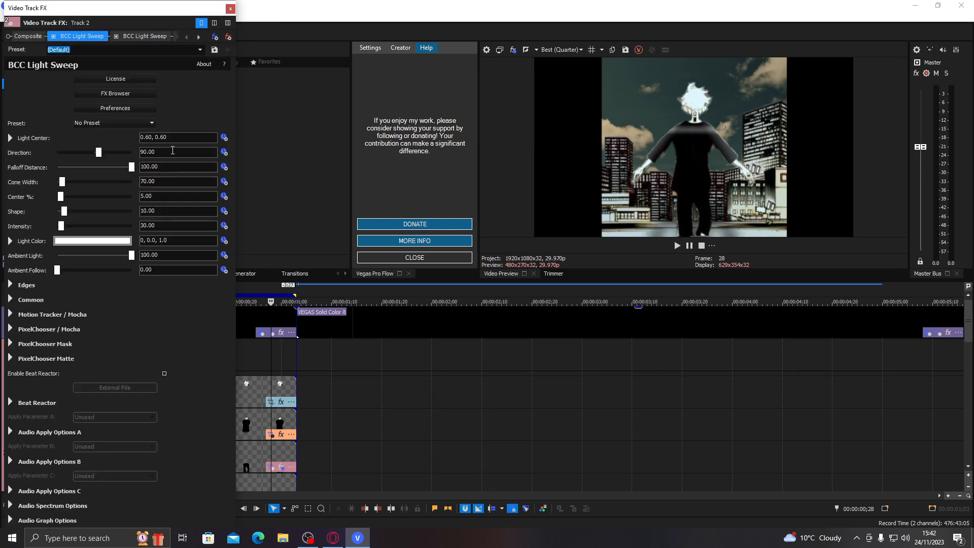
pyautogui.doubleClick(173, 152)
pyautogui.write('0')
pyautogui.press('Return')
pyautogui.moveTo(726, 127); pyautogui.dragTo(672, 194)
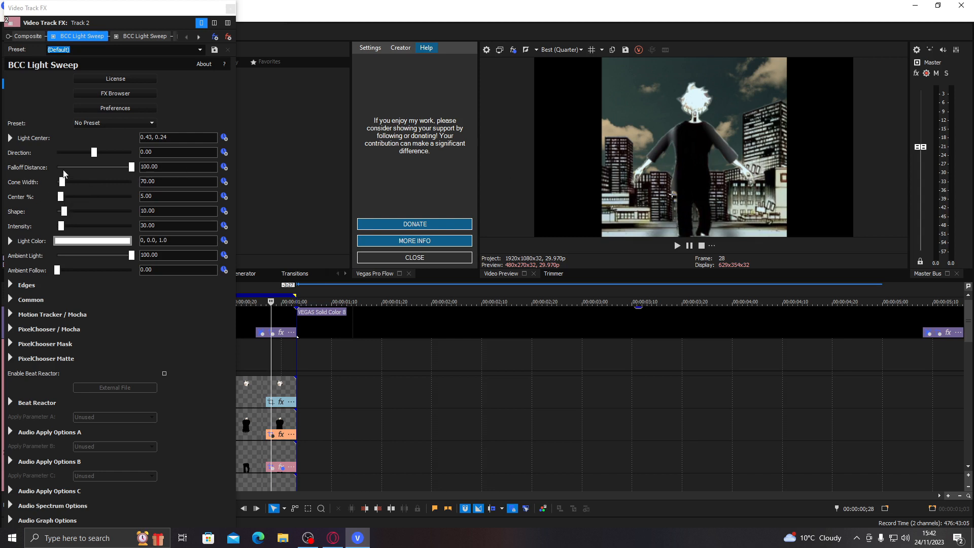
# Set the third Light Sweep's falloff distance to about 94.56 and move its center beside the figure's lower leg, at about 0.45, 0.11
pyautogui.moveTo(134, 169); pyautogui.dragTo(63, 173)
pyautogui.moveTo(676, 195); pyautogui.dragTo(675, 140)
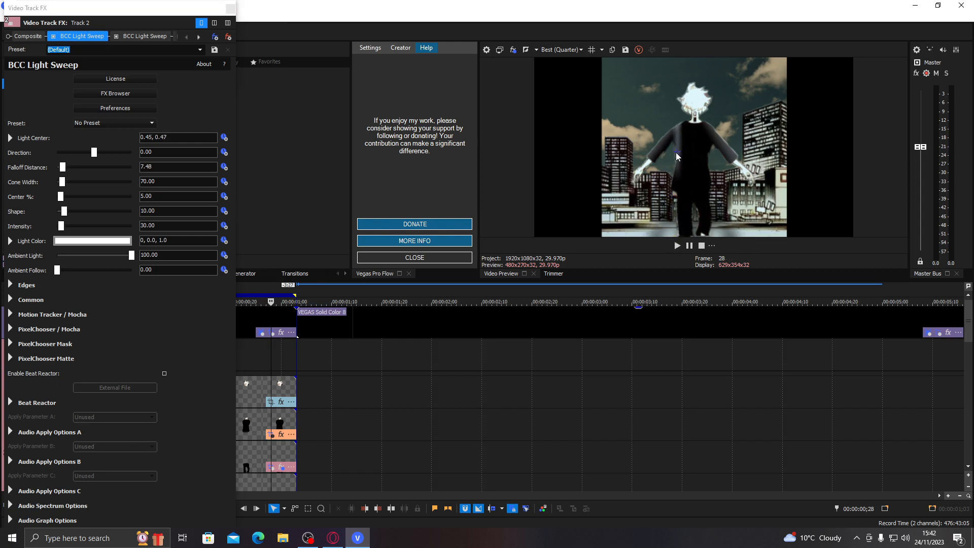
pyautogui.moveTo(62, 169); pyautogui.dragTo(127, 172)
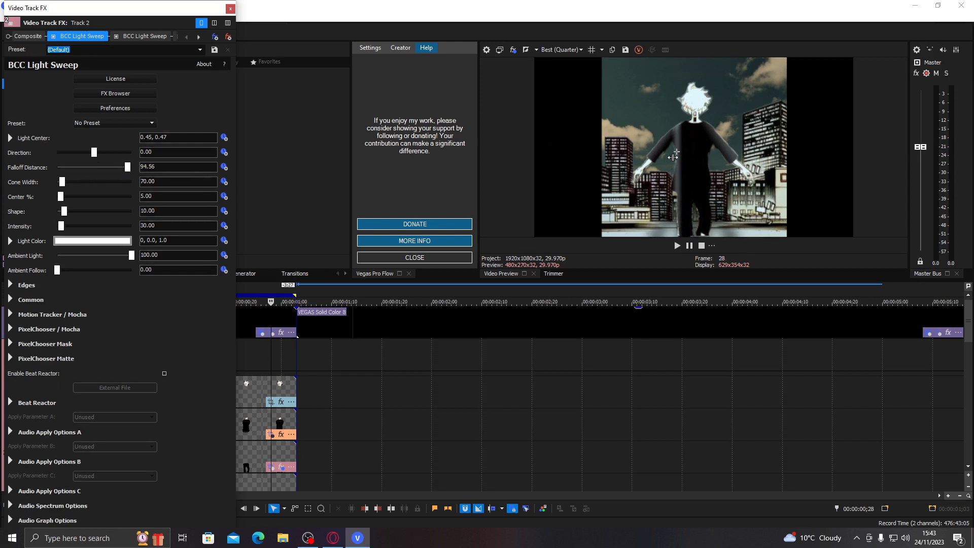
pyautogui.moveTo(674, 151); pyautogui.dragTo(678, 217)
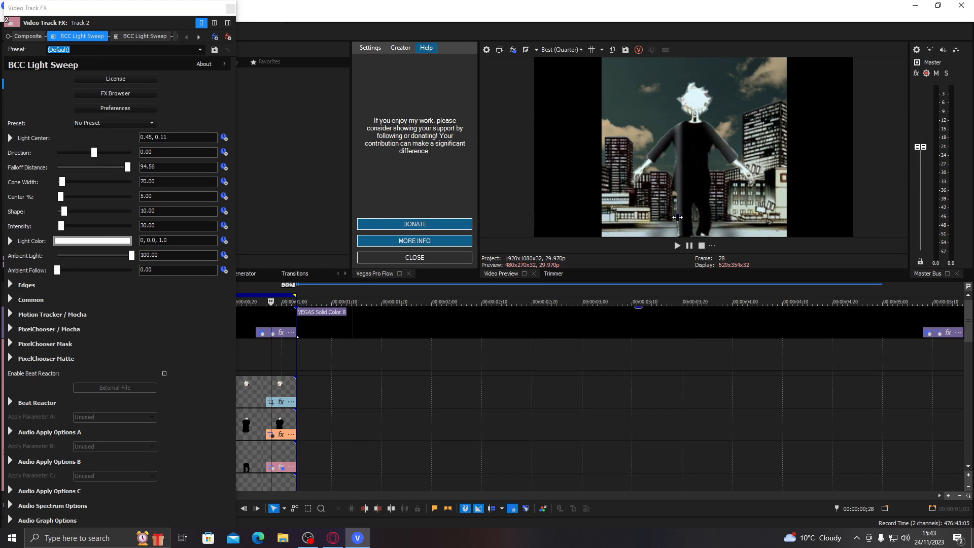
# Soften the third Light Sweep with a cone width of about 129.25, intensity about 17.01 and center about 0.44, 0.09
pyautogui.moveTo(69, 182); pyautogui.dragTo(68, 184)
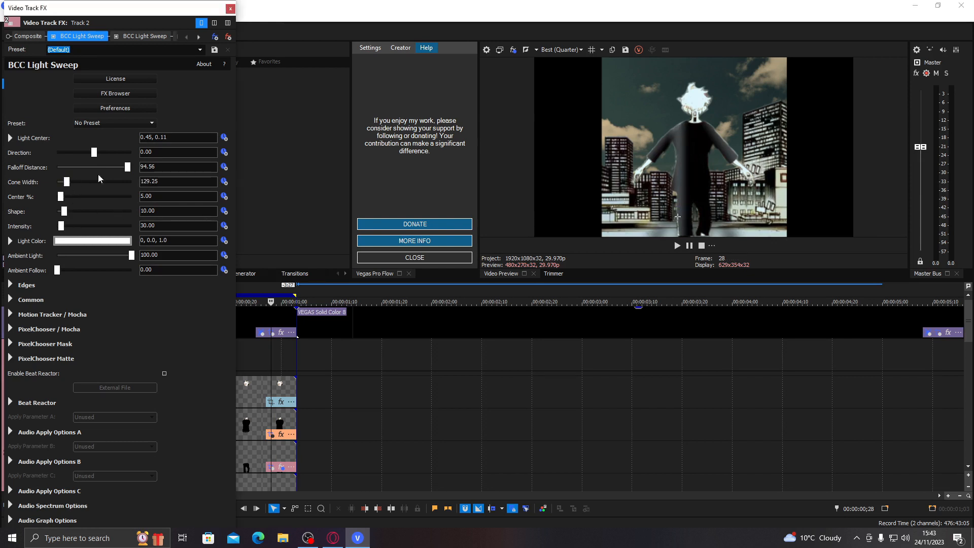
pyautogui.moveTo(680, 215); pyautogui.dragTo(671, 218)
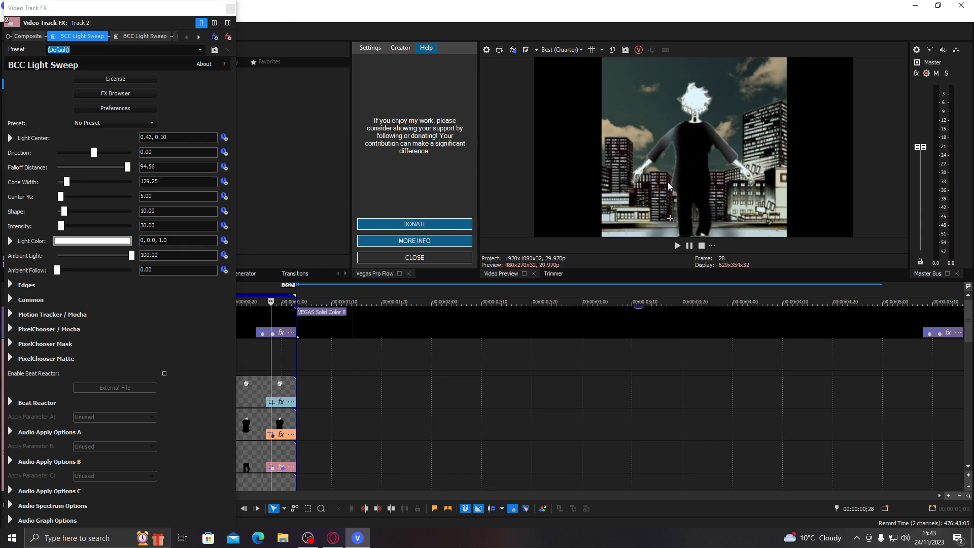
pyautogui.click(60, 226)
pyautogui.moveTo(61, 227); pyautogui.dragTo(60, 229)
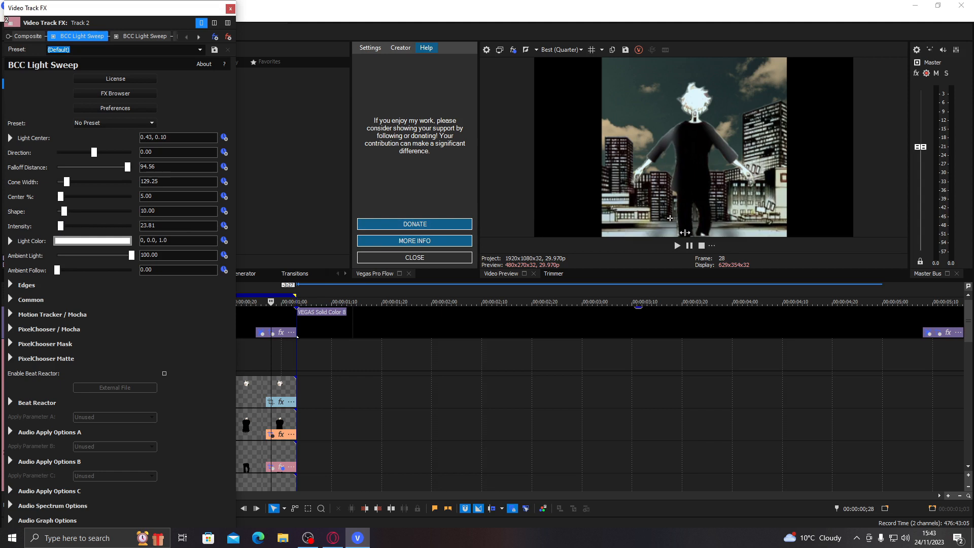
pyautogui.click(671, 219)
pyautogui.moveTo(671, 219); pyautogui.dragTo(672, 219)
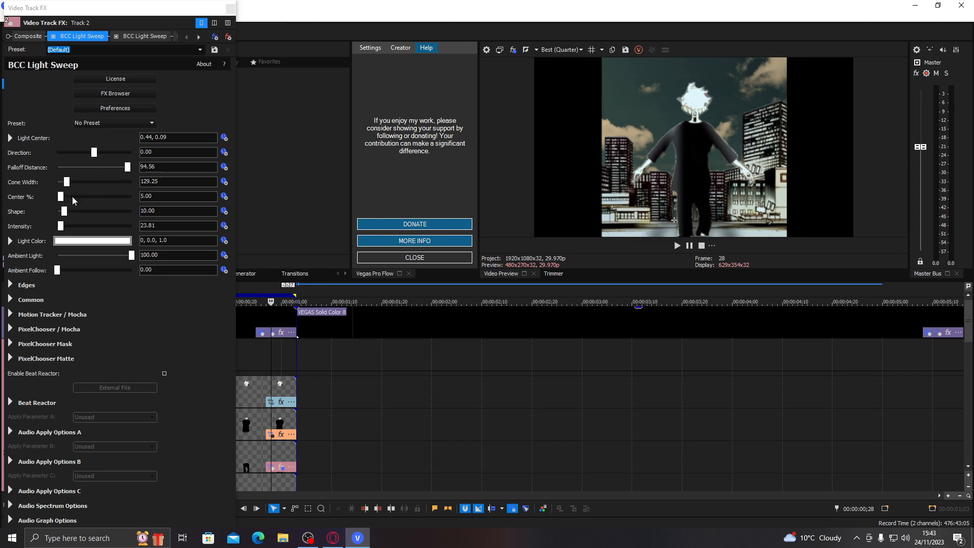
pyautogui.moveTo(65, 229); pyautogui.dragTo(62, 227)
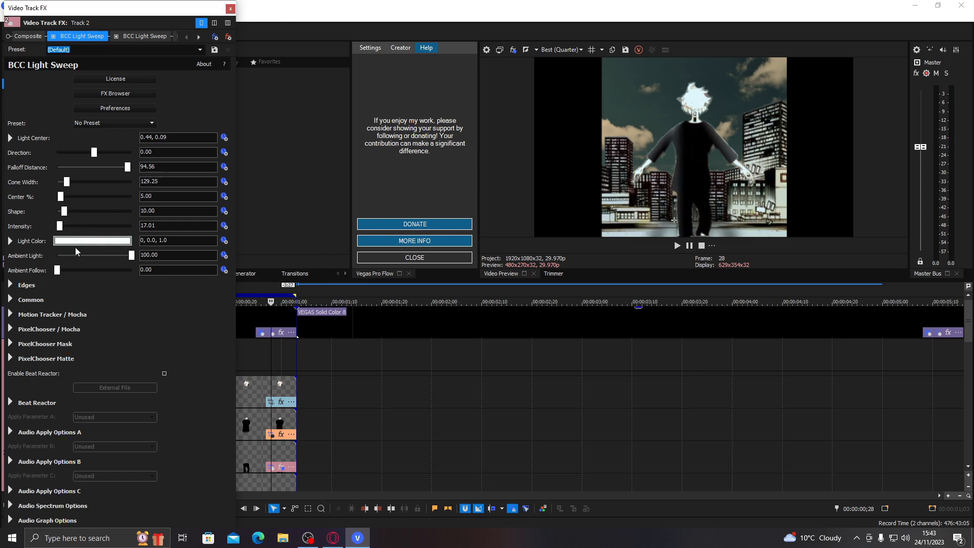
# Set the third Light Sweep's edge intensity to about 17.01 and close the effect settings
pyautogui.click(11, 285)
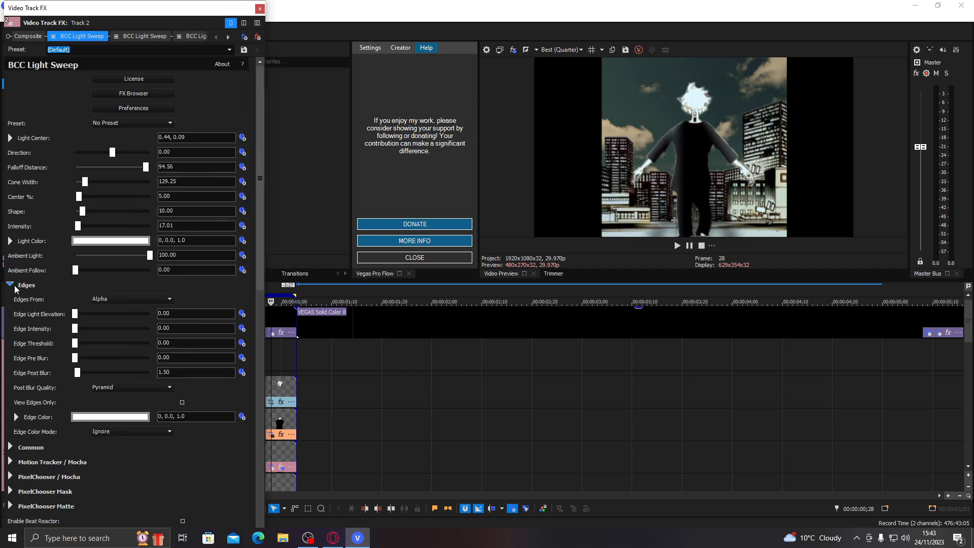
pyautogui.moveTo(74, 315)
pyautogui.mouseDown()
pyautogui.moveTo(98, 314)
pyautogui.moveTo(73, 315)
pyautogui.mouseUp()
pyautogui.moveTo(75, 330); pyautogui.dragTo(182, 331)
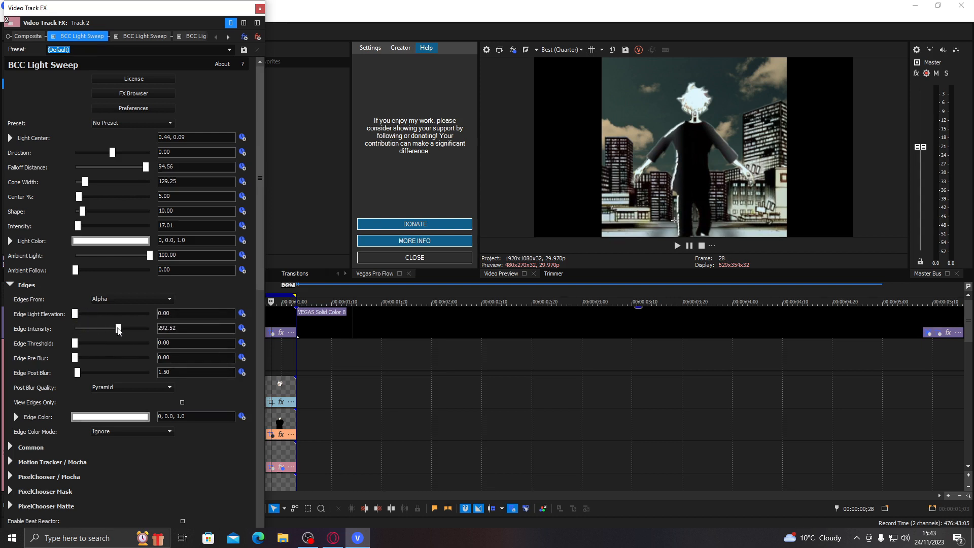
pyautogui.moveTo(89, 332); pyautogui.dragTo(77, 342)
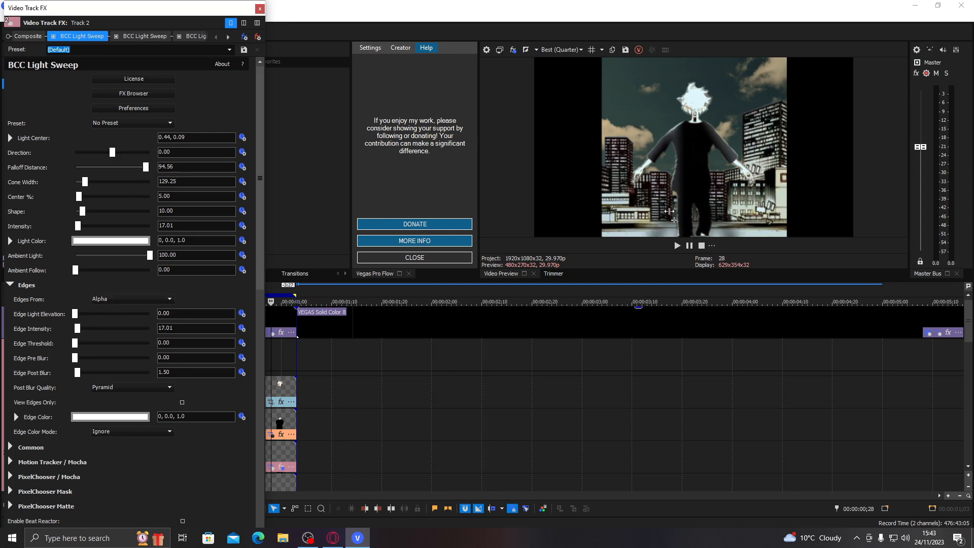
pyautogui.click(258, 9)
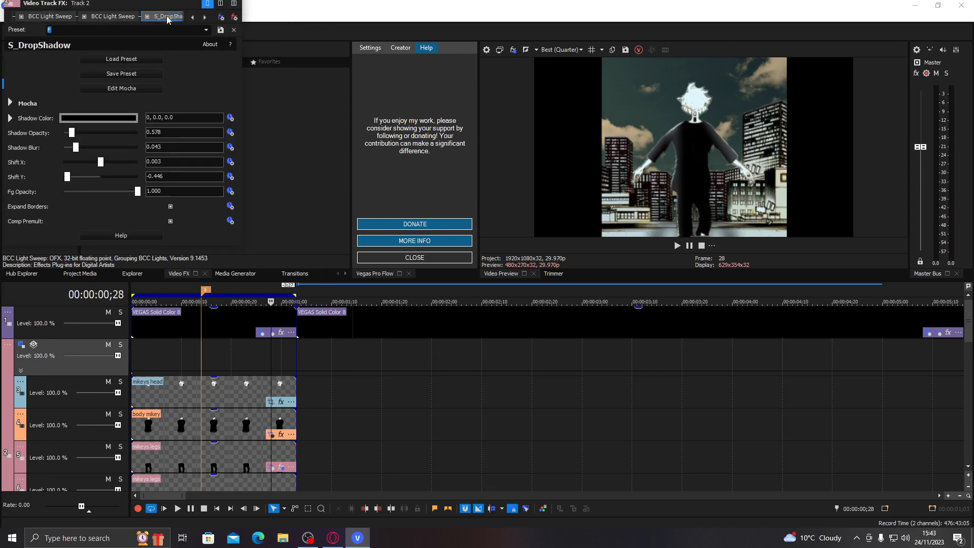
# Add a fourth BCC Light Sweep right after Composite in the Track 2 chain, with direction about -4.90 and center about 0.55, 0.37
pyautogui.click(196, 19)
pyautogui.moveTo(67, 17); pyautogui.dragTo(133, 44)
pyautogui.moveTo(188, 115); pyautogui.dragTo(181, 113)
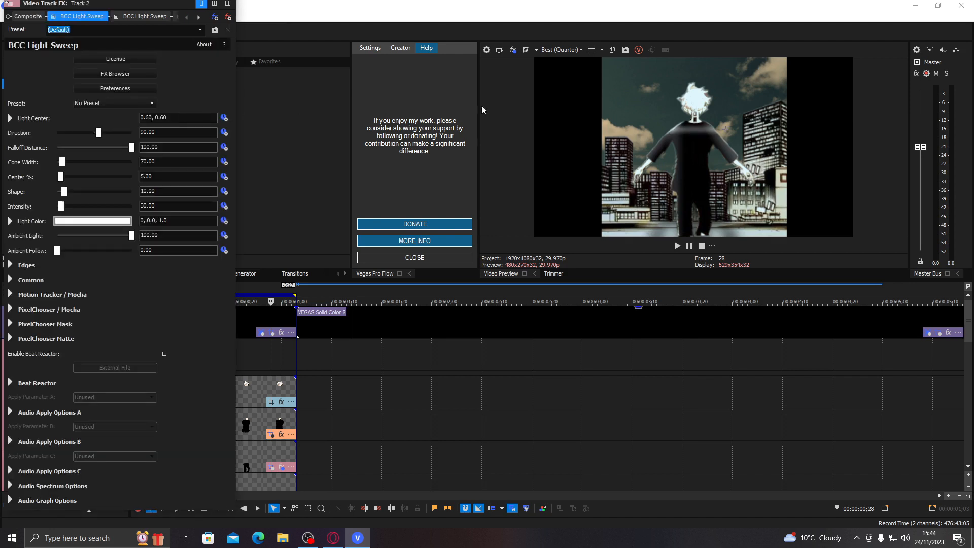
pyautogui.moveTo(100, 134); pyautogui.dragTo(96, 139)
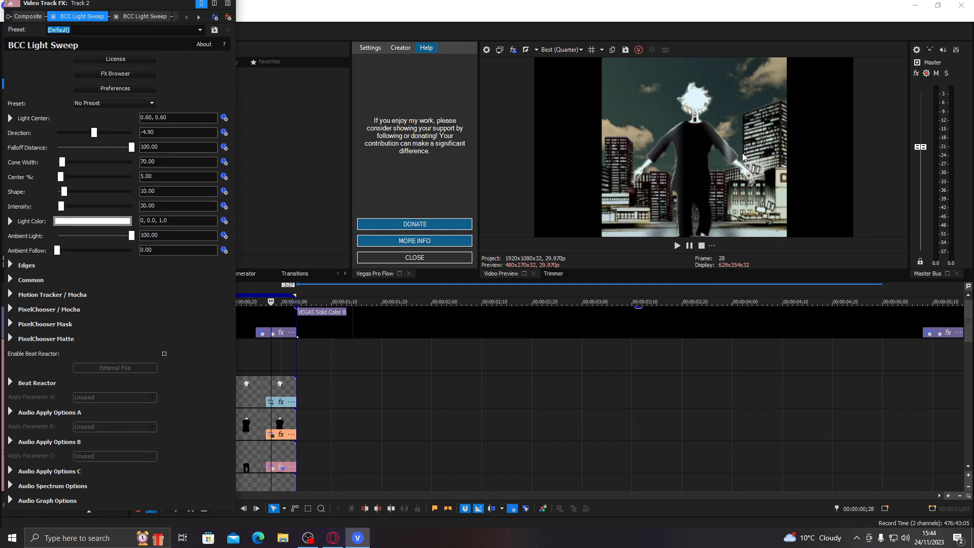
pyautogui.moveTo(726, 135); pyautogui.dragTo(710, 171)
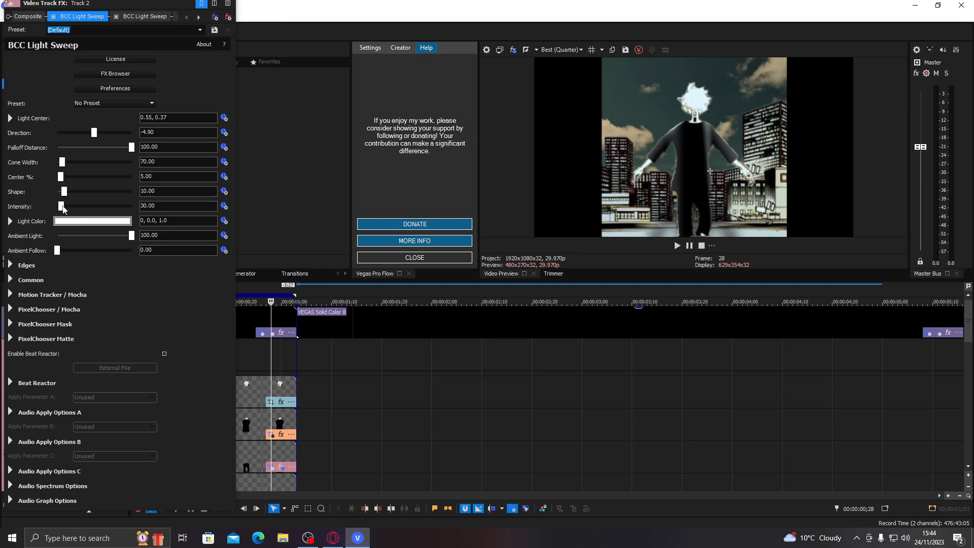
# Set the fourth Light Sweep's shape to about 17.69, cone width to about 129.25 and center to about 0.56, 0.24
pyautogui.moveTo(67, 195)
pyautogui.mouseDown()
pyautogui.moveTo(89, 193)
pyautogui.moveTo(70, 194)
pyautogui.mouseUp()
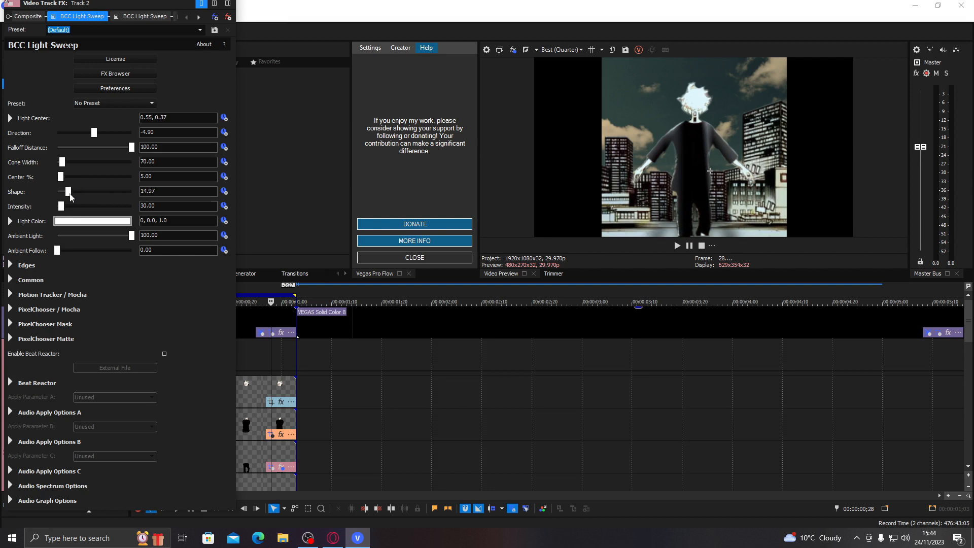
pyautogui.click(70, 162)
pyautogui.moveTo(69, 164); pyautogui.dragTo(68, 165)
pyautogui.moveTo(711, 172); pyautogui.dragTo(713, 198)
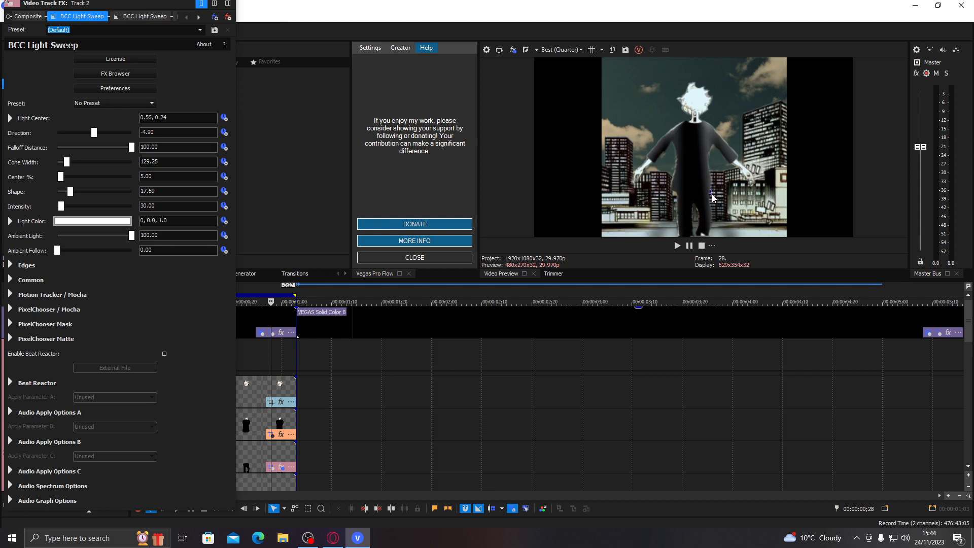
# Set the fourth Light Sweep's edge intensity to about 40.82 and its light intensity to about 13.61
pyautogui.click(10, 265)
pyautogui.moveTo(76, 311); pyautogui.dragTo(83, 313)
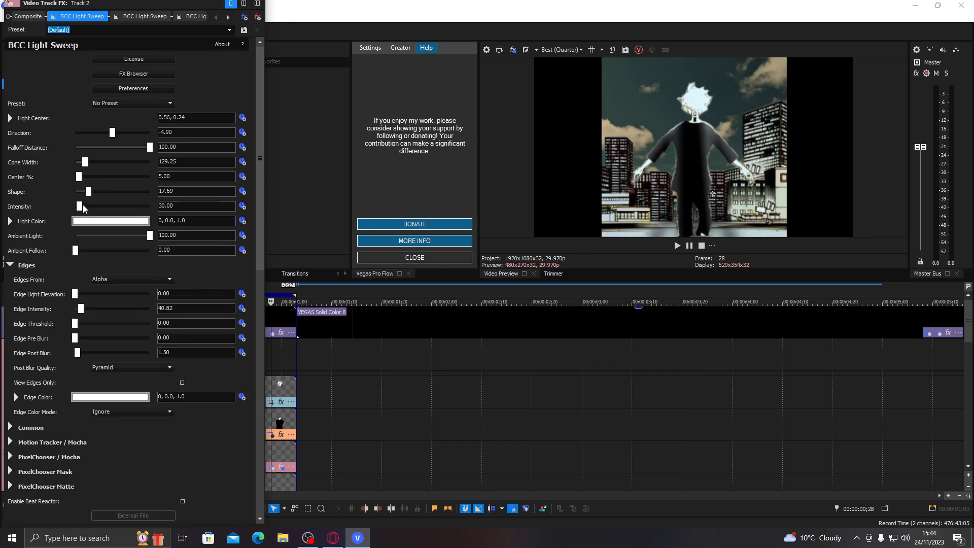
pyautogui.moveTo(80, 208); pyautogui.dragTo(77, 209)
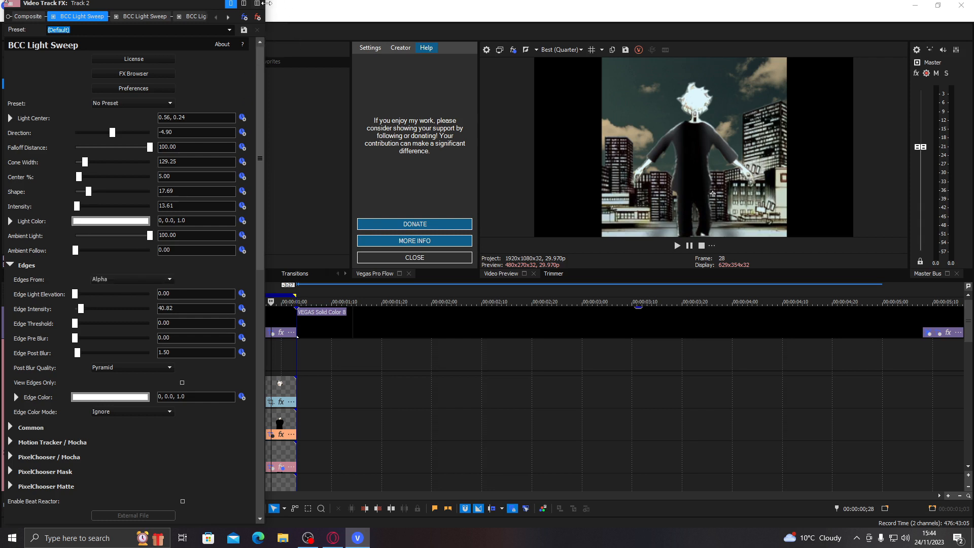
# Close the effect settings and check the light sweeps on the character at several frames of the animation
pyautogui.moveTo(265, 6); pyautogui.dragTo(247, 8)
pyautogui.click(239, 8)
pyautogui.click(154, 358)
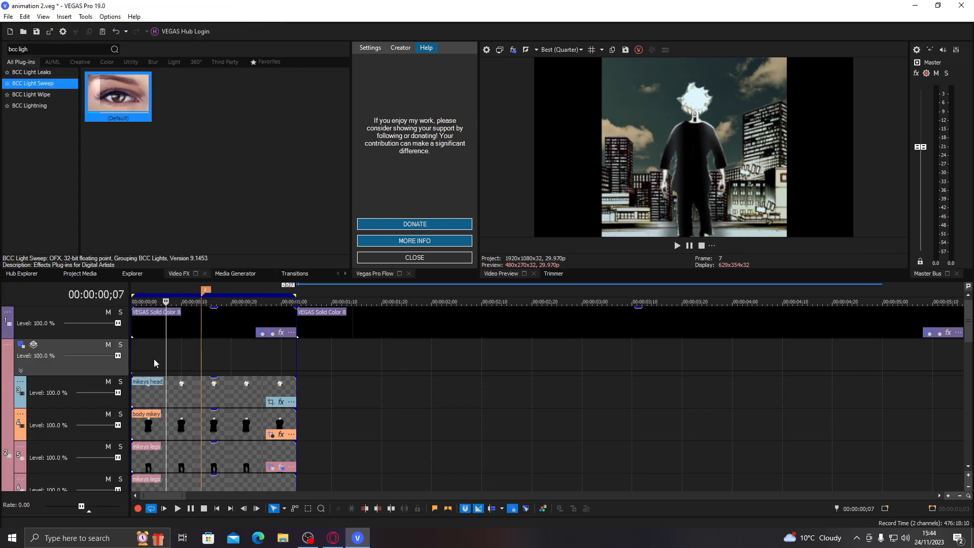
pyautogui.click(204, 361)
pyautogui.click(241, 363)
pyautogui.click(257, 365)
pyautogui.click(268, 365)
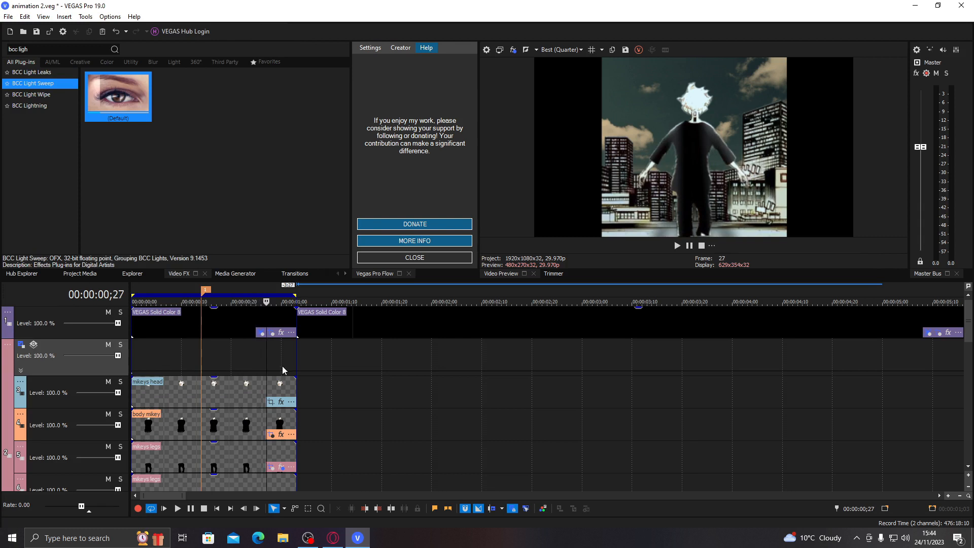
# Add the default S_EdgeRays effect to Track 9, placed after Composite in its effect chain
pyautogui.moveTo(970, 338); pyautogui.dragTo(970, 378)
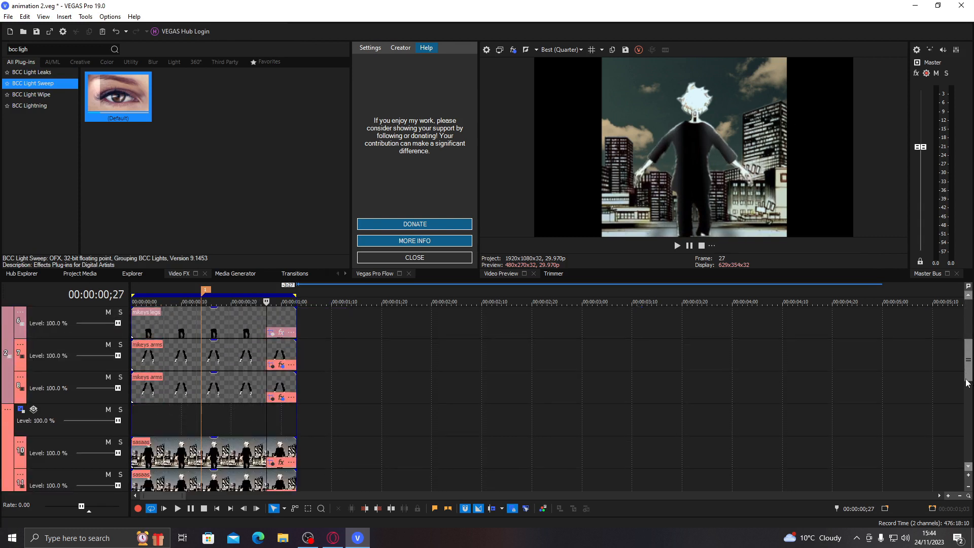
pyautogui.click(88, 409)
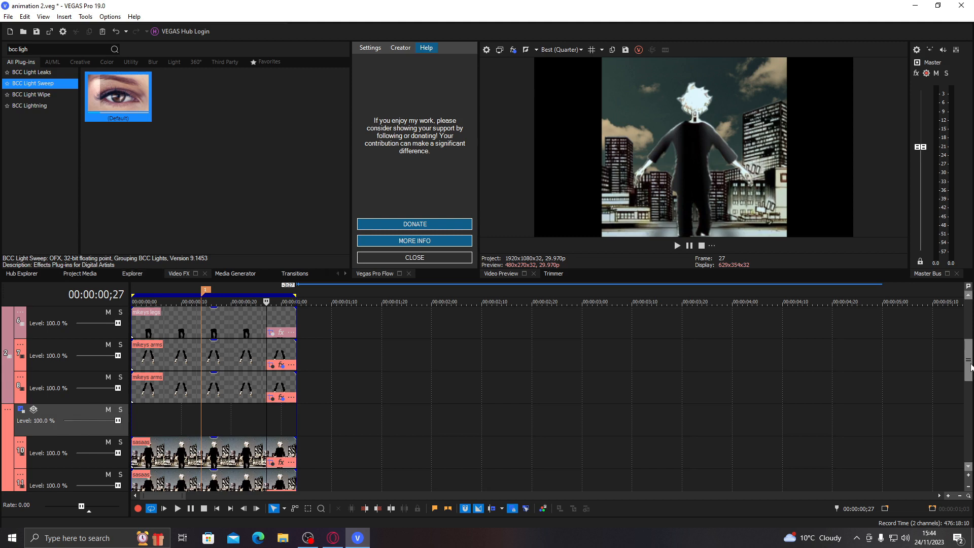
pyautogui.scroll(-1, 528, 351)
pyautogui.moveTo(32, 49); pyautogui.dragTo(2, 56)
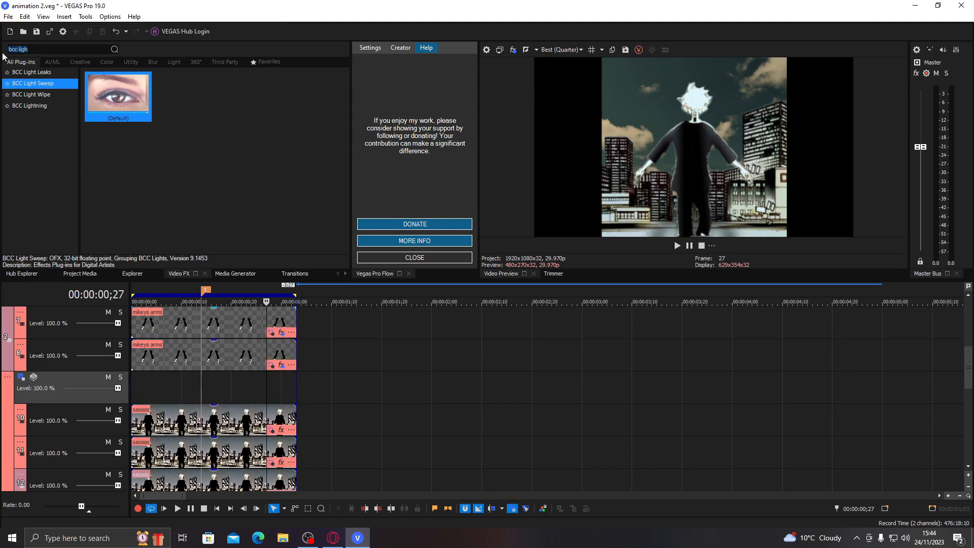
pyautogui.write('edge')
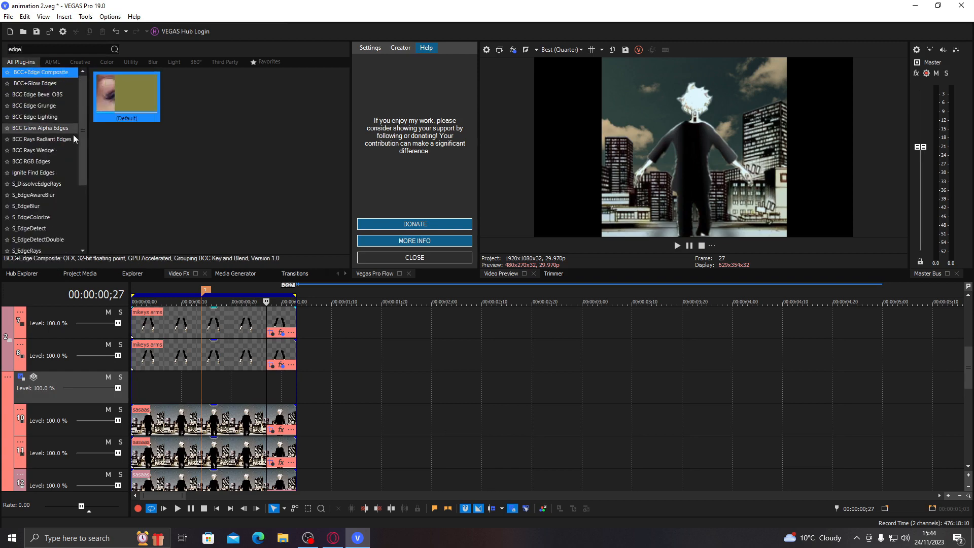
pyautogui.click(30, 250)
pyautogui.moveTo(131, 97); pyautogui.dragTo(102, 392)
pyautogui.moveTo(50, 21); pyautogui.dragTo(160, 30)
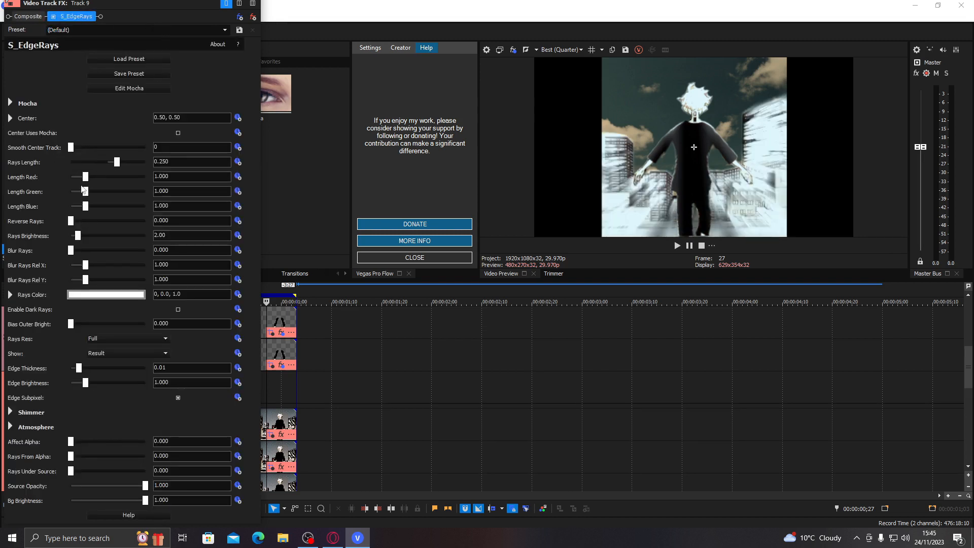
# Set the Track 9 edge rays to length about 0.088, center about 0.69, 0.37 and brightness about 0.14, and close the settings
pyautogui.moveTo(76, 234); pyautogui.dragTo(83, 232)
pyautogui.moveTo(120, 165); pyautogui.dragTo(115, 165)
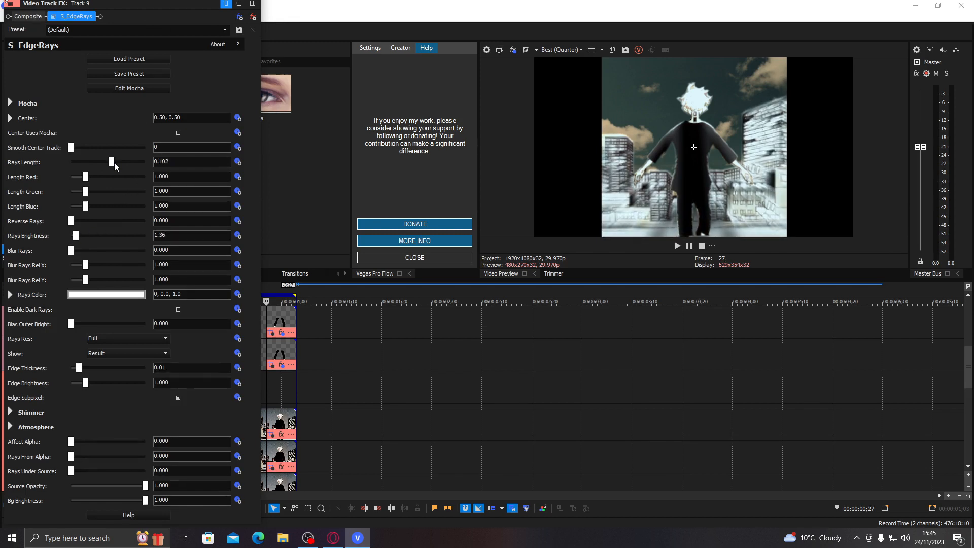
pyautogui.moveTo(694, 150); pyautogui.dragTo(751, 170)
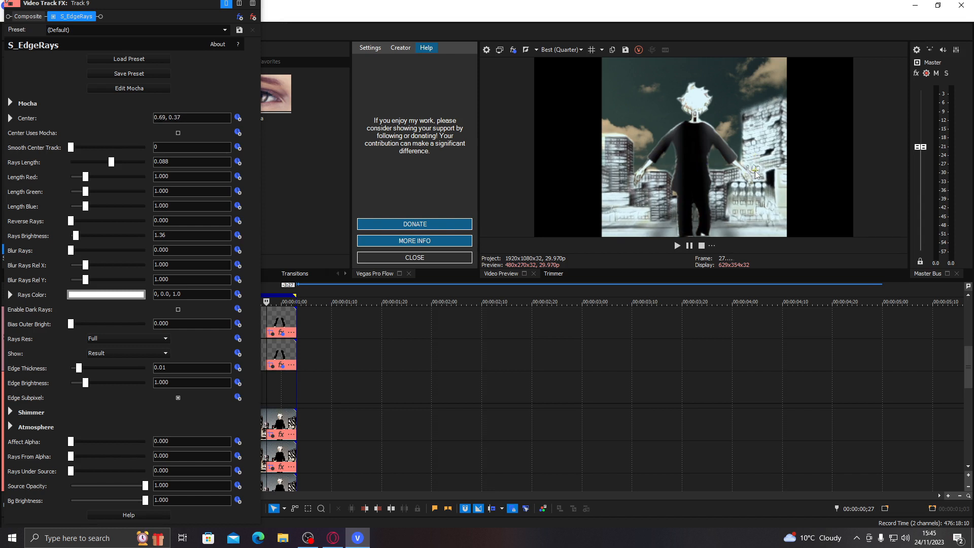
pyautogui.moveTo(79, 235); pyautogui.dragTo(71, 235)
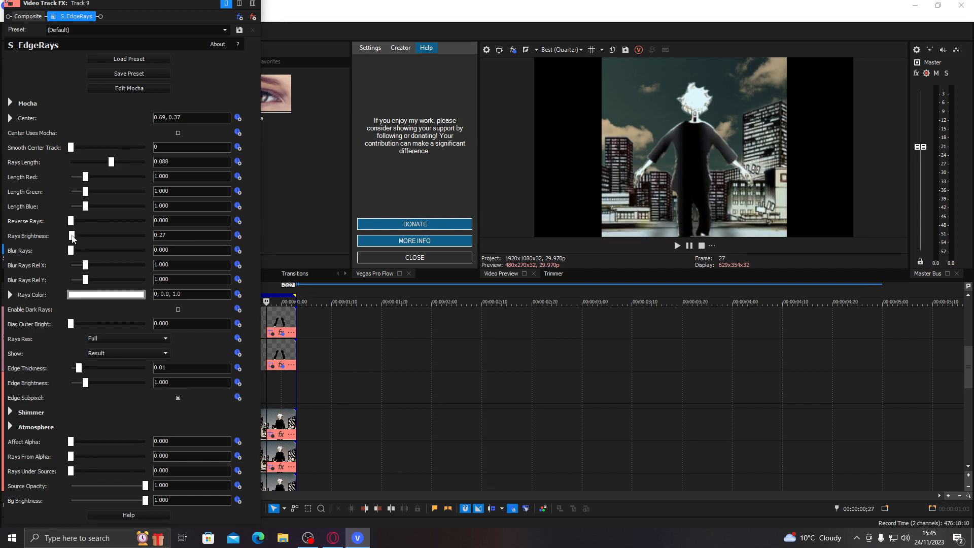
pyautogui.moveTo(71, 236); pyautogui.dragTo(71, 236)
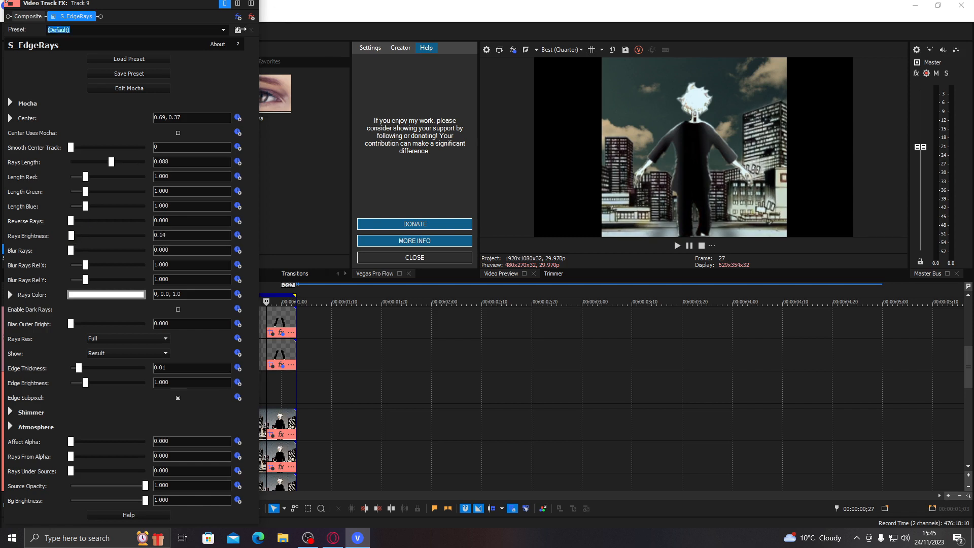
pyautogui.moveTo(248, 27); pyautogui.dragTo(248, 26)
pyautogui.click(239, 12)
# Add S_FilmDamage with the "edgy effect slow one" preset at the end of Track 9's effect chain, with flicker about 0.245
pyautogui.moveTo(34, 50); pyautogui.dragTo(1, 56)
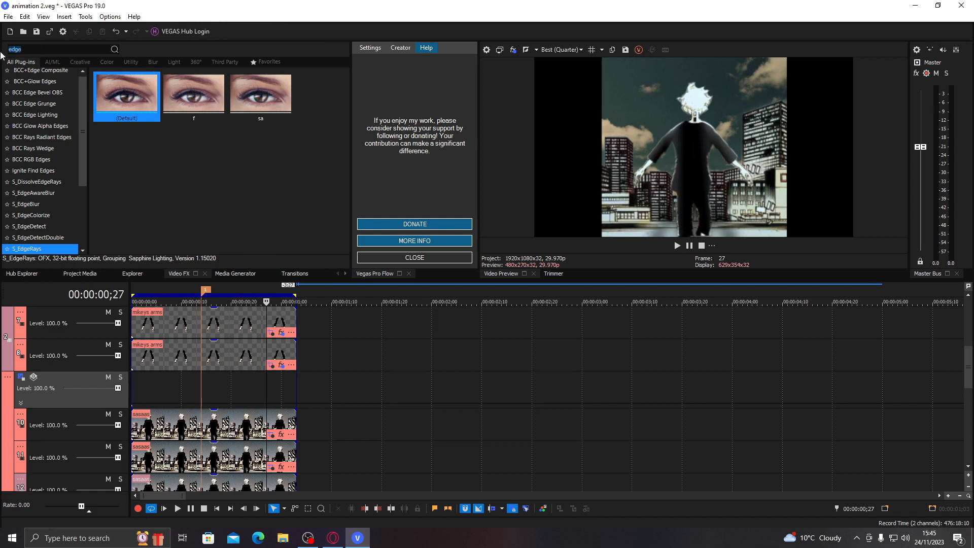
pyautogui.write('film')
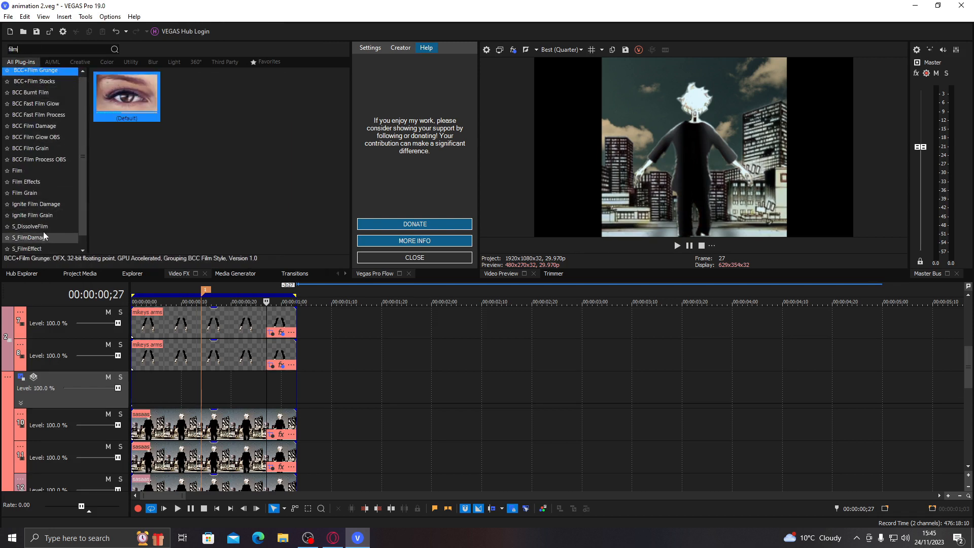
pyautogui.click(44, 238)
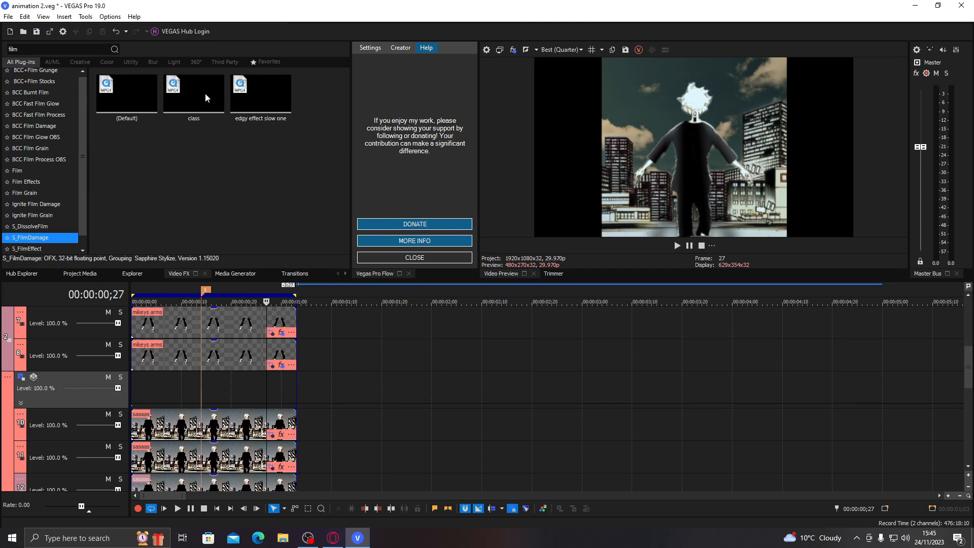
pyautogui.moveTo(256, 97); pyautogui.dragTo(67, 381)
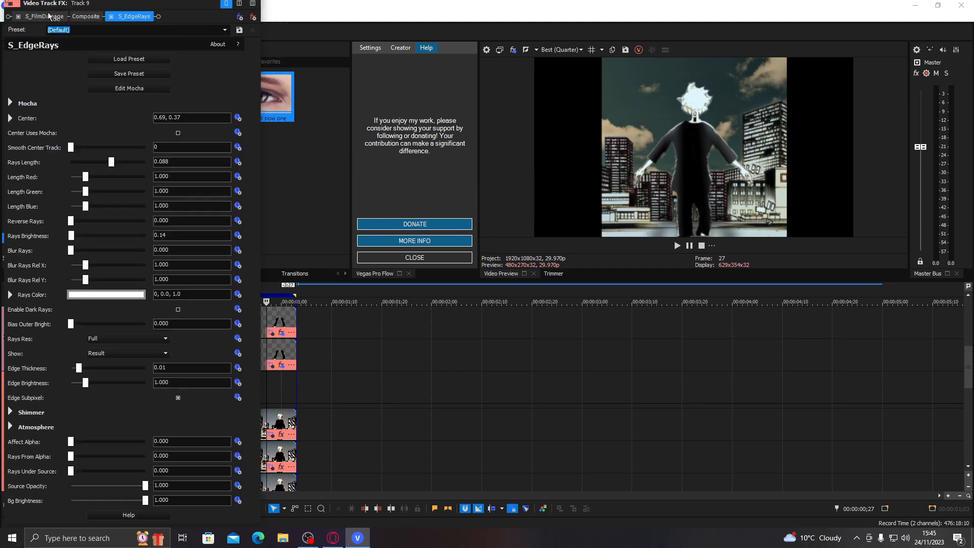
pyautogui.moveTo(48, 17); pyautogui.dragTo(139, 18)
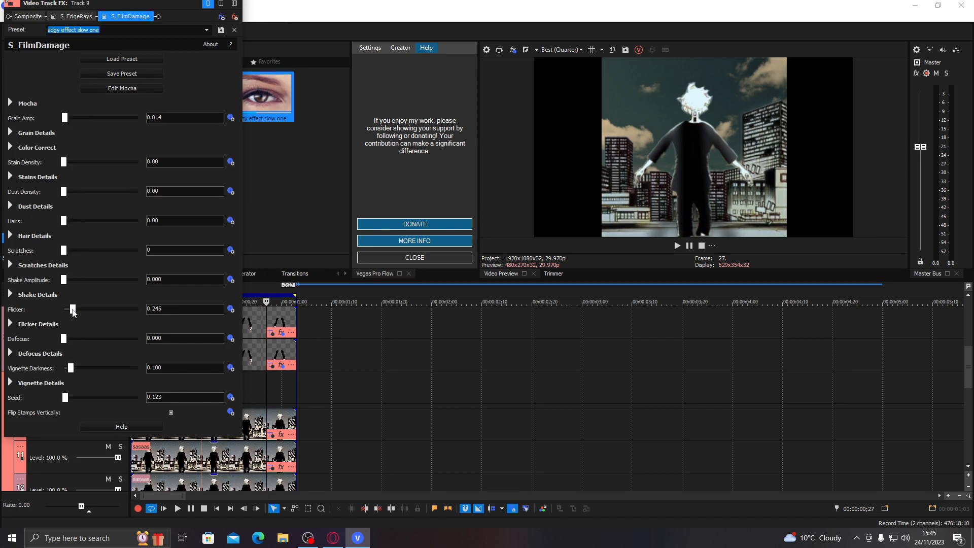
pyautogui.moveTo(244, 6); pyautogui.dragTo(225, 8)
pyautogui.click(220, 9)
# Step through the animation from near its start frame by frame and play it back to review the background effects
pyautogui.click(133, 354)
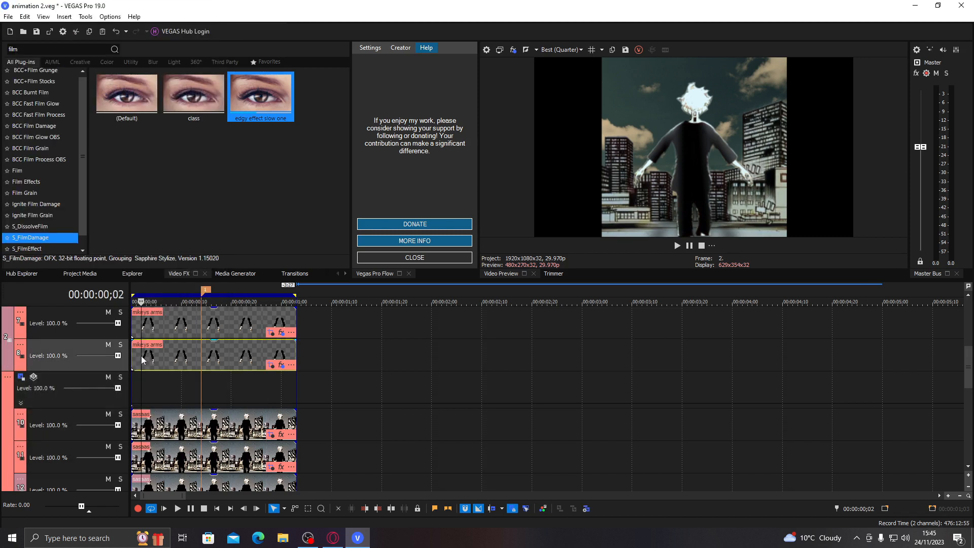
pyautogui.press('Right')
pyautogui.press('Right')
pyautogui.press('Right')
pyautogui.press('Right')
pyautogui.press('Right')
pyautogui.press('Right')
pyautogui.press('Right')
pyautogui.press('Right')
pyautogui.press('Right')
pyautogui.press('Right')
pyautogui.press('Right')
pyautogui.press('Right')
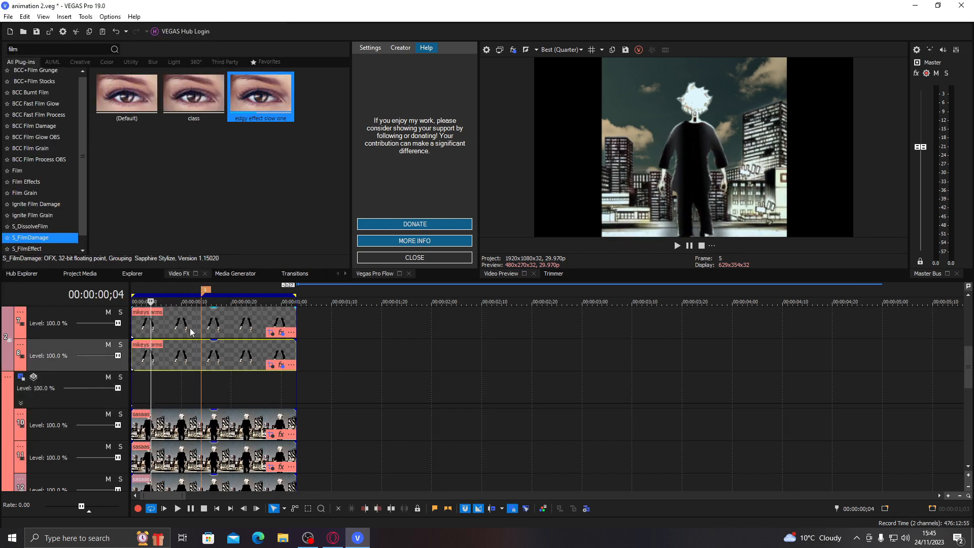
pyautogui.press('Right')
pyautogui.press('Right')
pyautogui.press('Right')
pyautogui.press('Right')
pyautogui.press('Right')
pyautogui.press('Right')
pyautogui.press('Right')
pyautogui.press('Right')
pyautogui.press('Right')
pyautogui.press('Right')
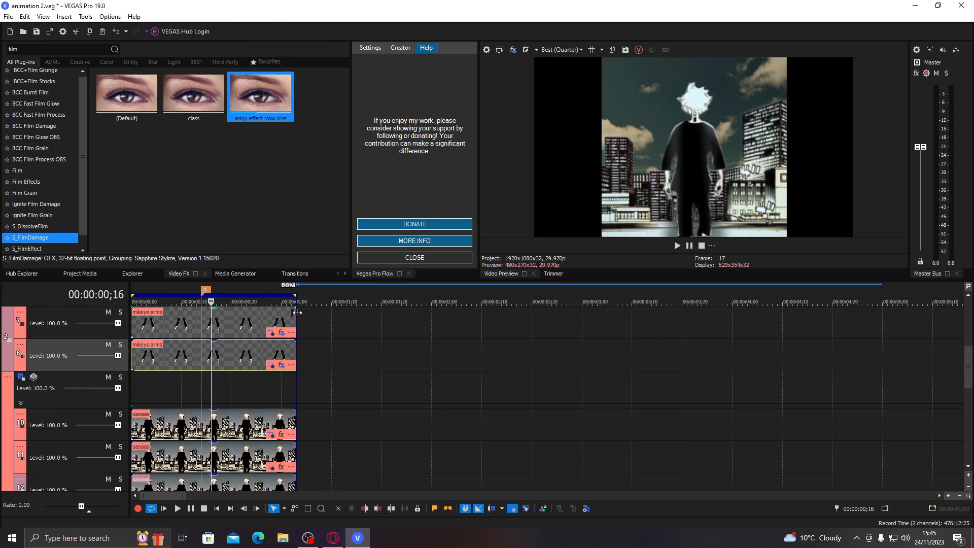
pyautogui.press('space')
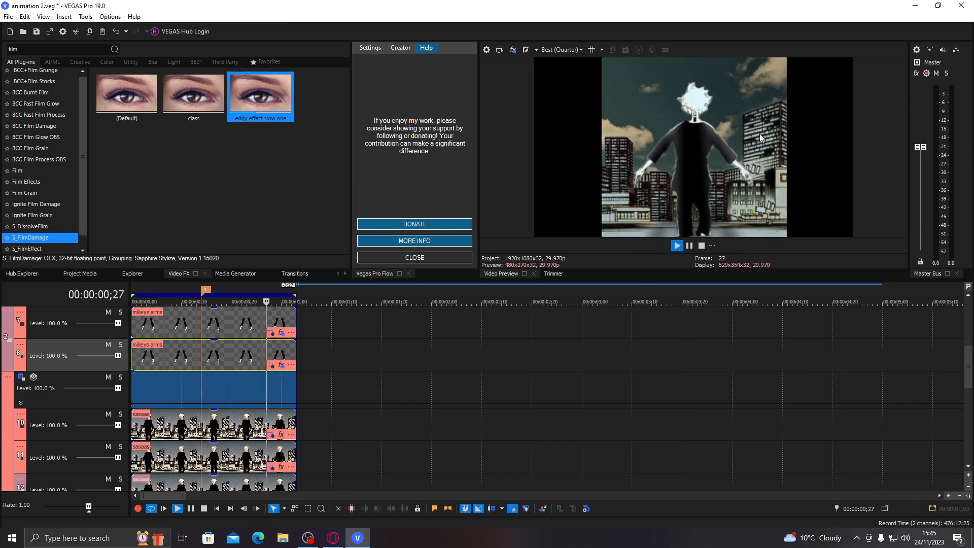
pyautogui.press('space')
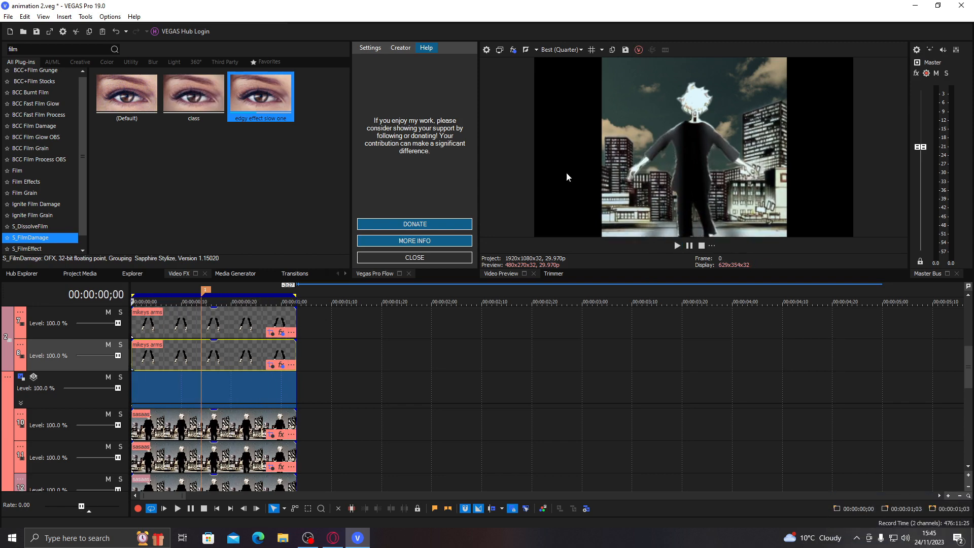
# Add the default S_BleachBypass effect to the sky background clip on Track 17
pyautogui.moveTo(968, 371); pyautogui.dragTo(968, 434)
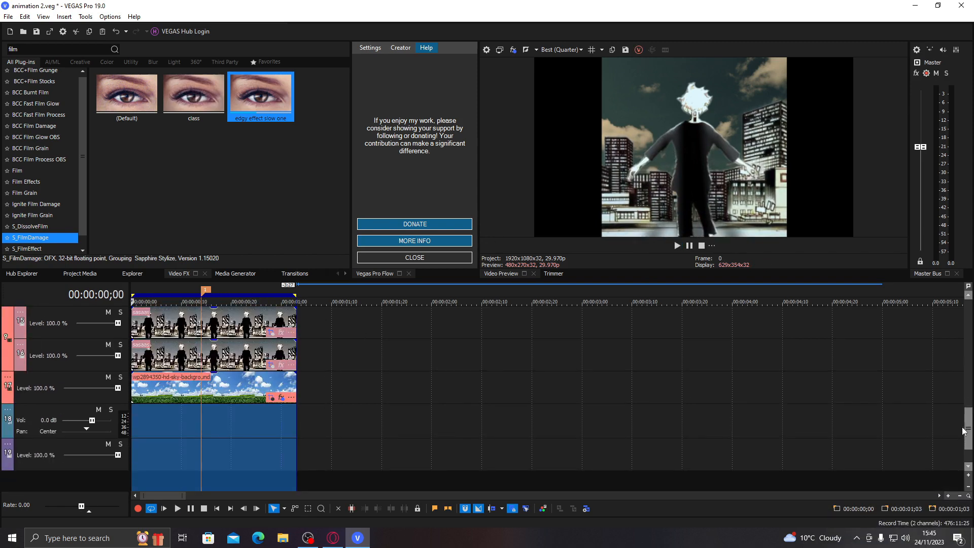
pyautogui.click(171, 391)
pyautogui.moveTo(54, 49); pyautogui.dragTo(1, 40)
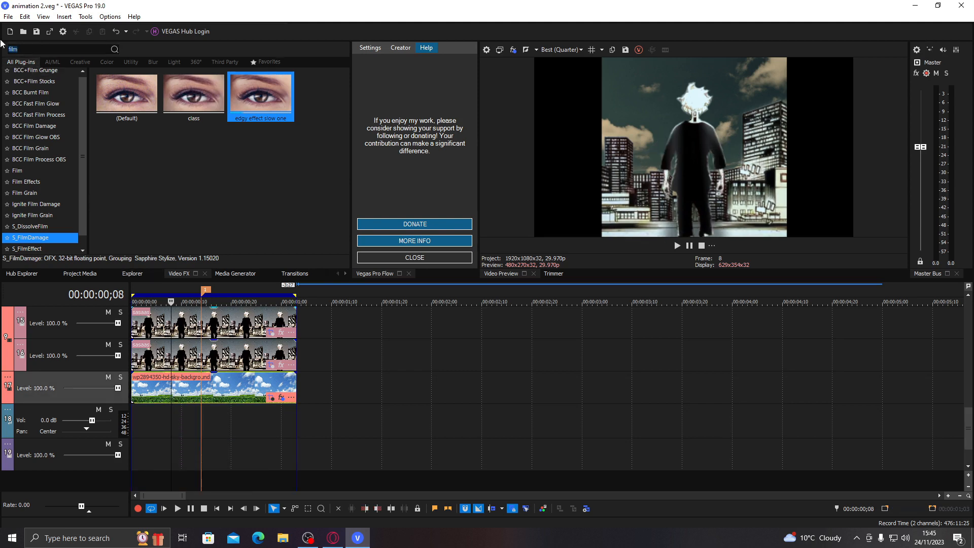
pyautogui.write('bleach')
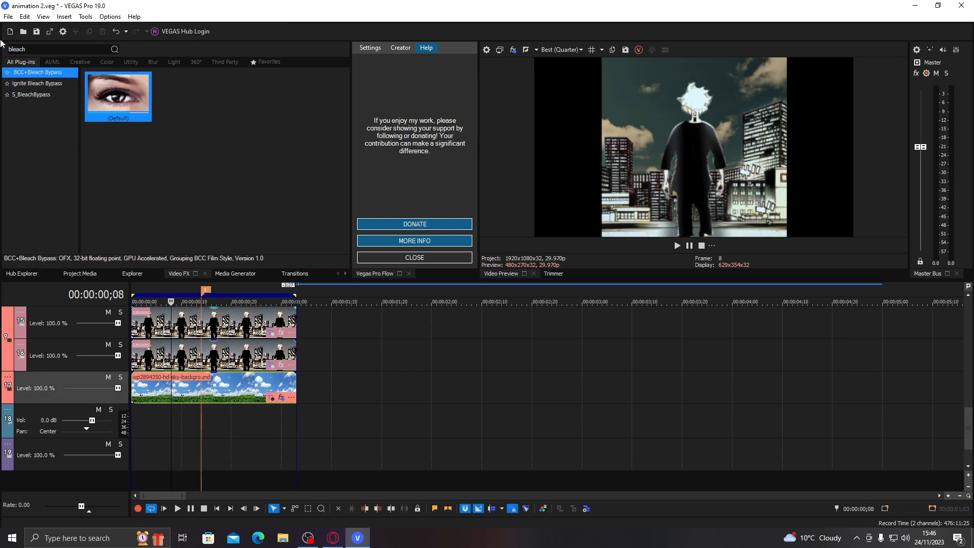
pyautogui.click(41, 95)
pyautogui.moveTo(118, 93); pyautogui.dragTo(192, 393)
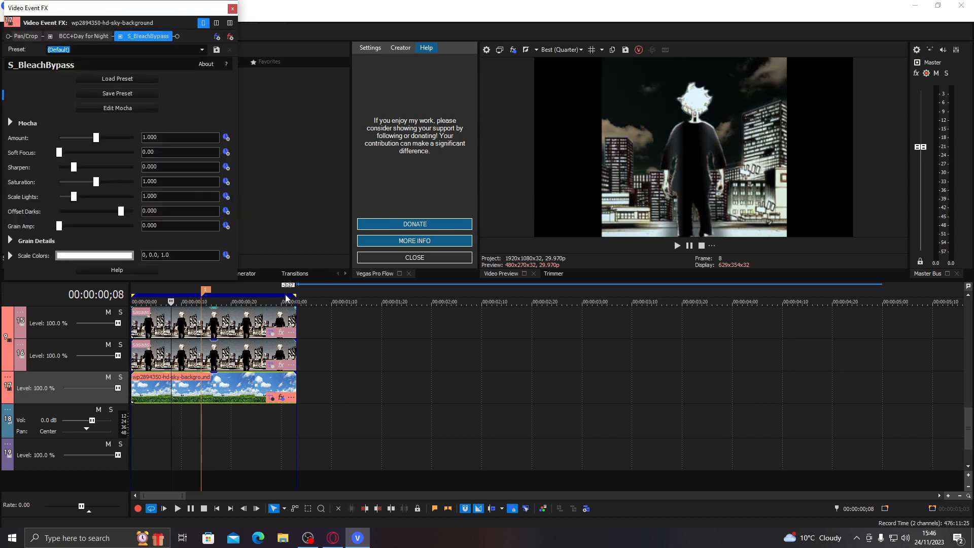
# Fine-tune the sky's bleach bypass amount and light scale, lower its saturation, and close the settings
pyautogui.moveTo(96, 138)
pyautogui.mouseDown()
pyautogui.moveTo(116, 139)
pyautogui.moveTo(86, 142)
pyautogui.moveTo(97, 142)
pyautogui.mouseUp()
pyautogui.moveTo(96, 182); pyautogui.dragTo(85, 187)
pyautogui.moveTo(75, 198); pyautogui.dragTo(75, 198)
pyautogui.click(233, 9)
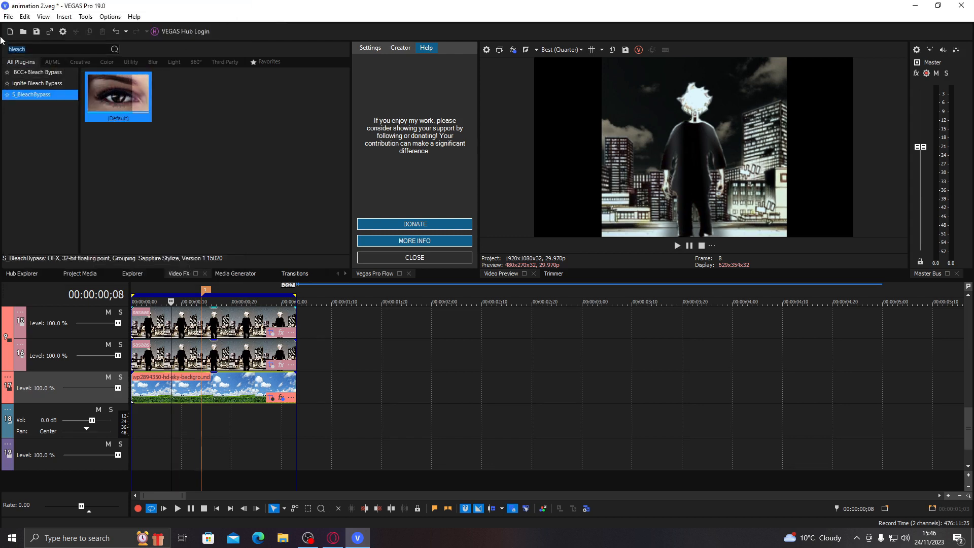
# Add S_FilmDamage with the "edgy effect slow one" preset to the sky background clip
pyautogui.write('filmda')
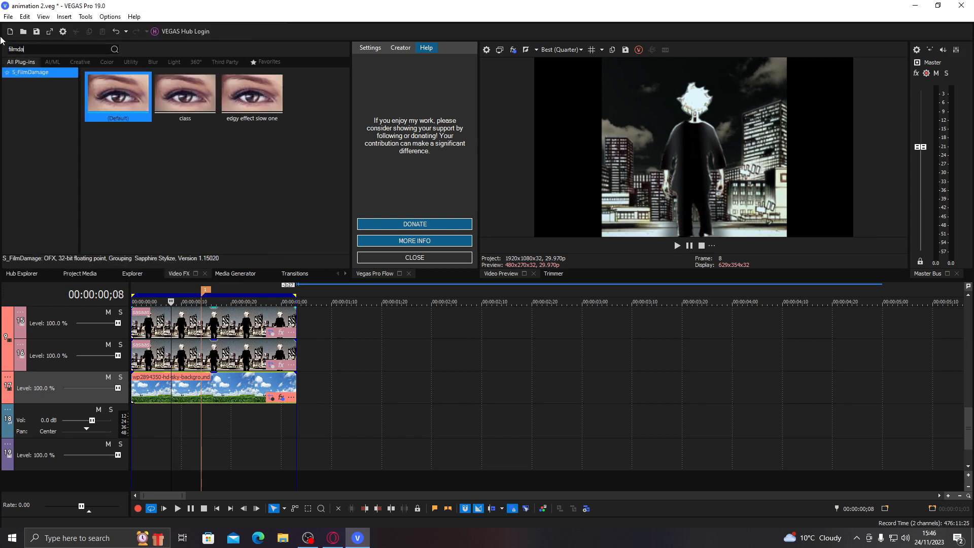
pyautogui.doubleClick(252, 105)
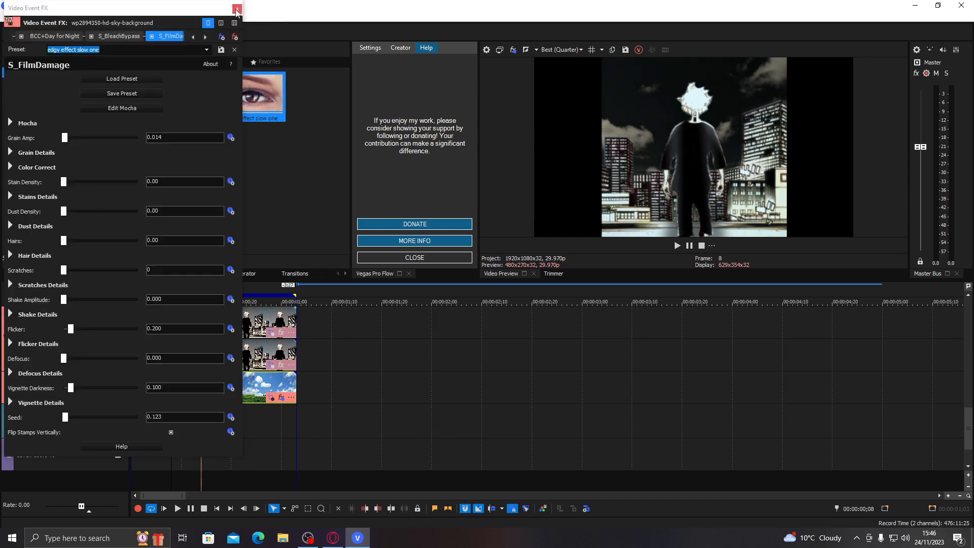
pyautogui.click(237, 9)
# Play back the animation to review the graded sky
pyautogui.press('space')
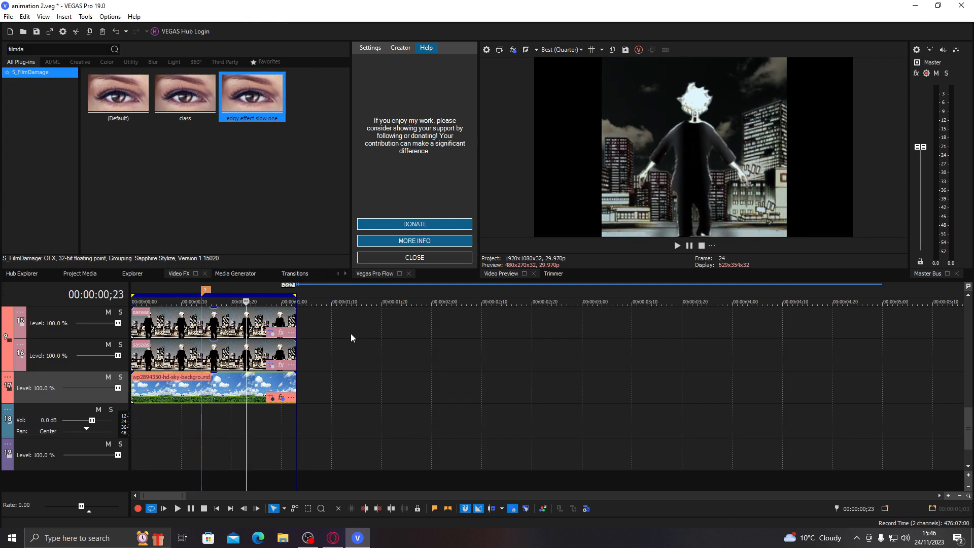
pyautogui.press('space')
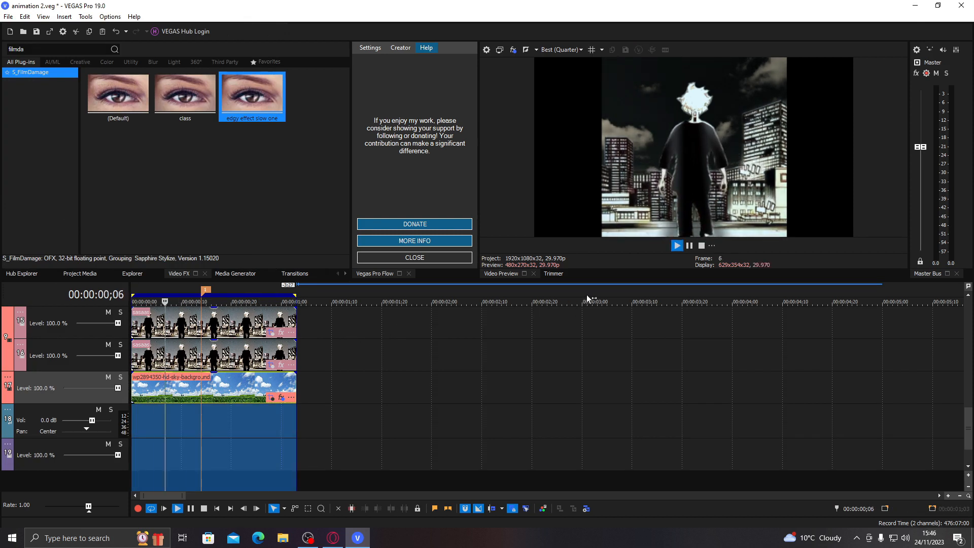
pyautogui.press('space')
# Set the light intensity of the second BCC Light Sweep in Track 2's effect chain to 0
pyautogui.moveTo(971, 431); pyautogui.dragTo(971, 319)
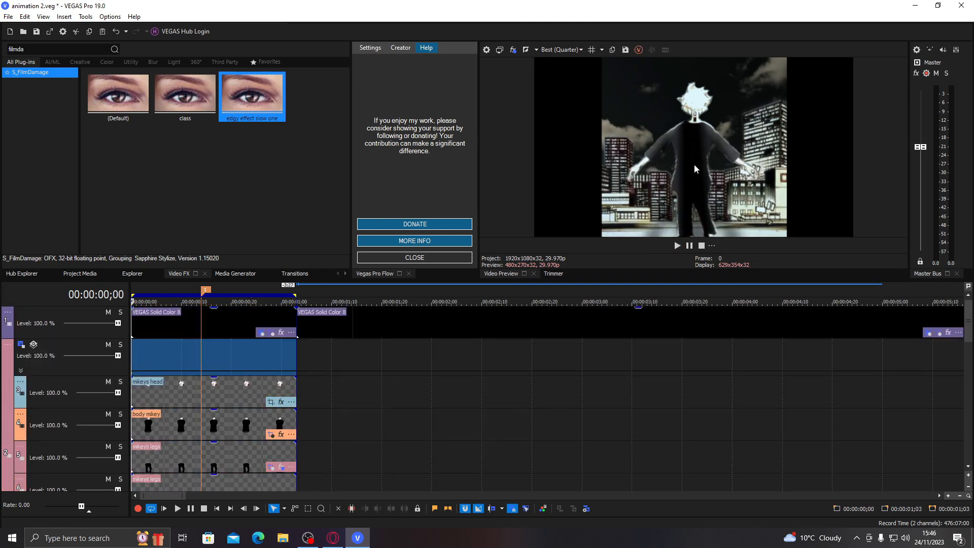
pyautogui.click(7, 345)
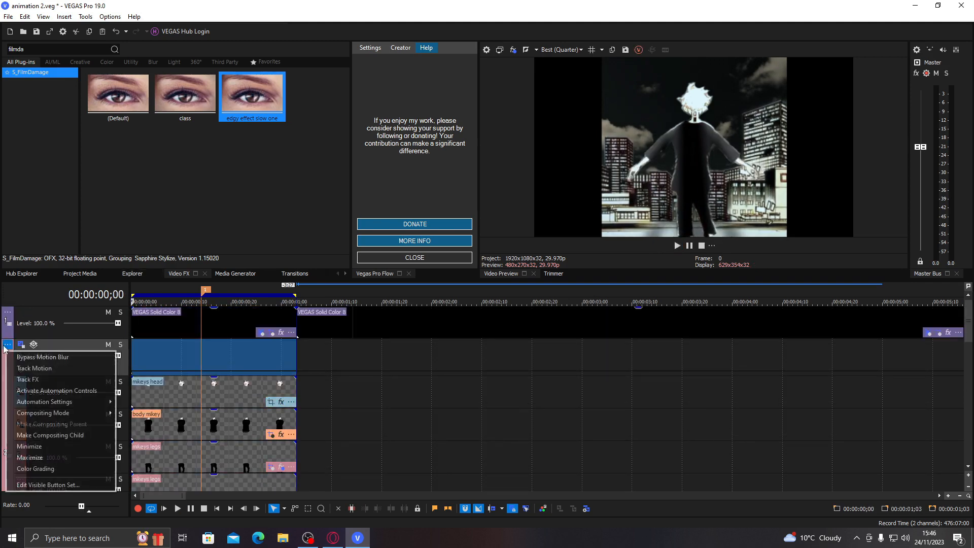
pyautogui.click(36, 382)
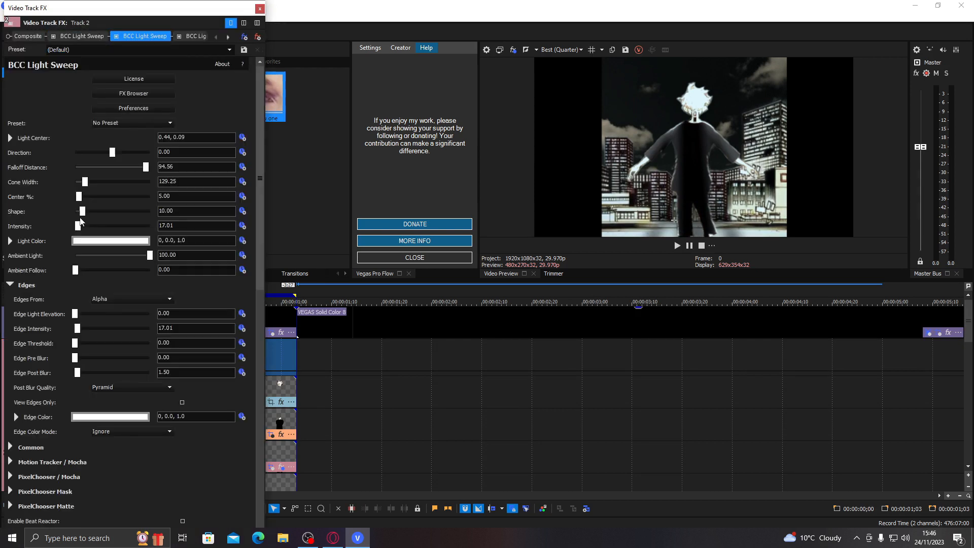
pyautogui.moveTo(80, 230); pyautogui.dragTo(77, 231)
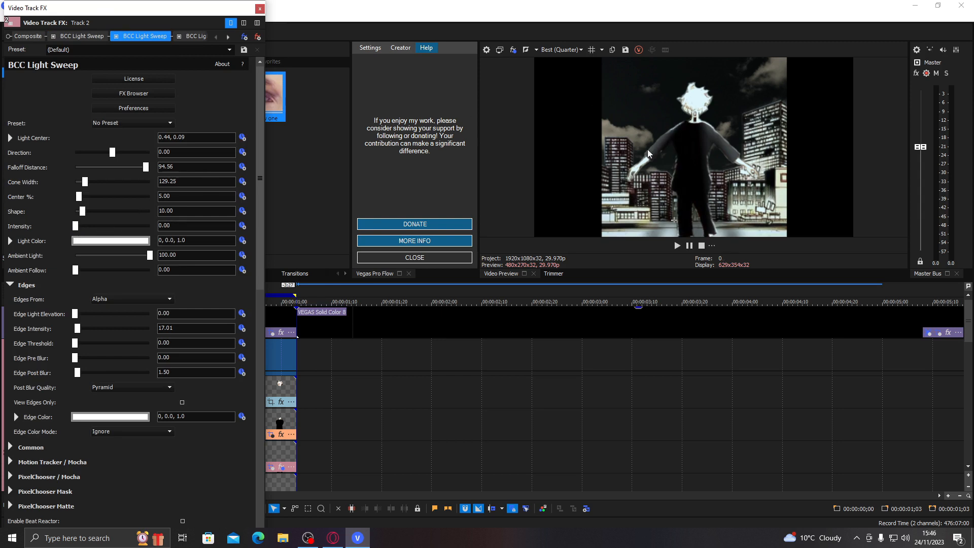
pyautogui.click(228, 37)
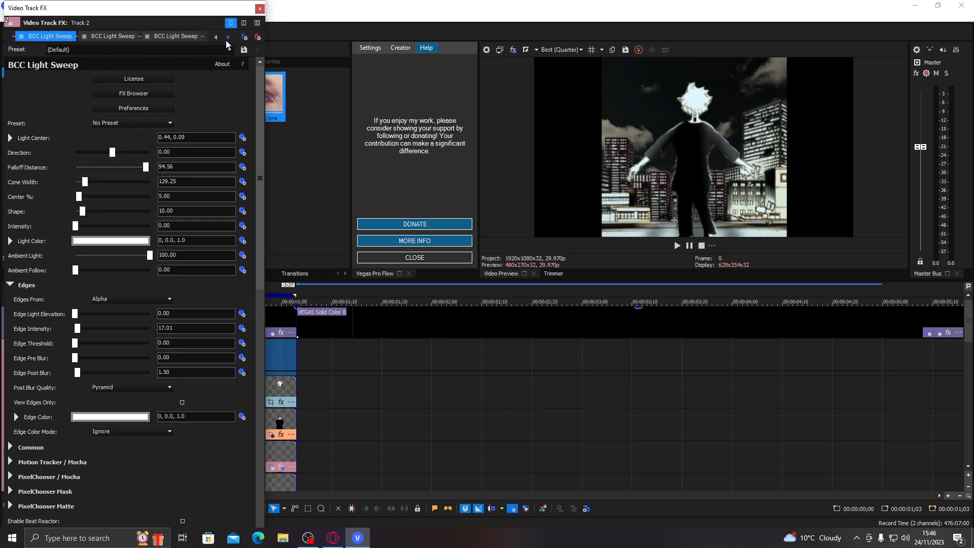
# Set the light intensity to 10.20 and edge intensity to 6.80 in Track 2's BCC Light Sweep with direction -32.69
pyautogui.click(117, 35)
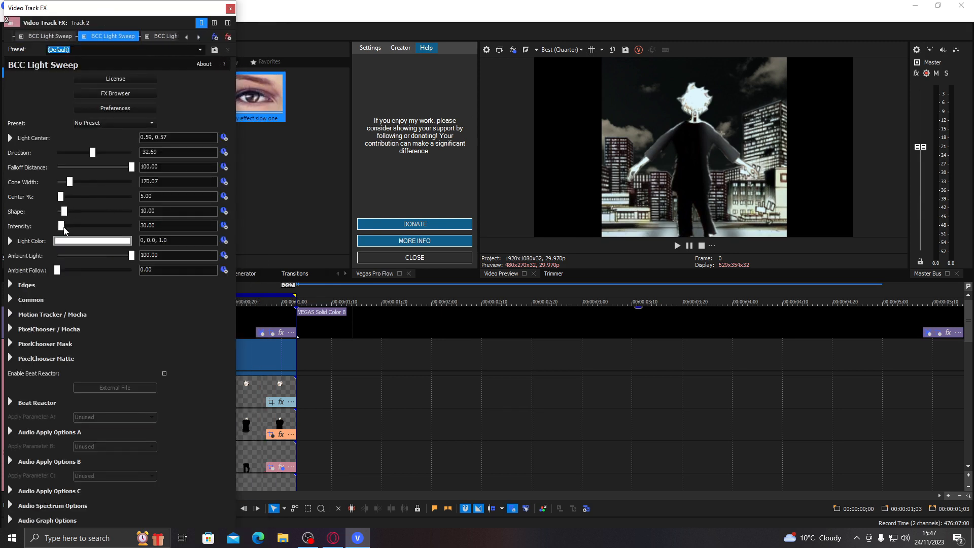
pyautogui.moveTo(60, 227); pyautogui.dragTo(59, 227)
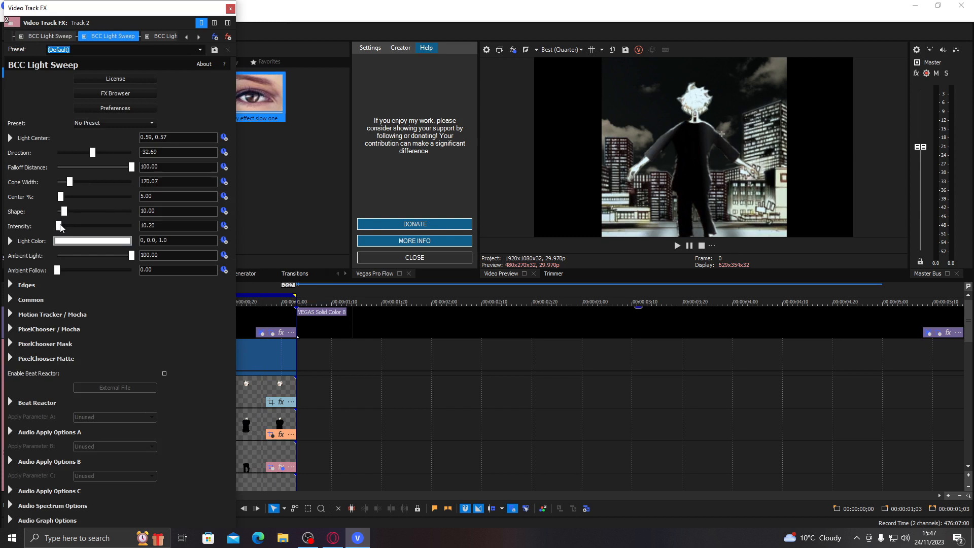
pyautogui.click(14, 286)
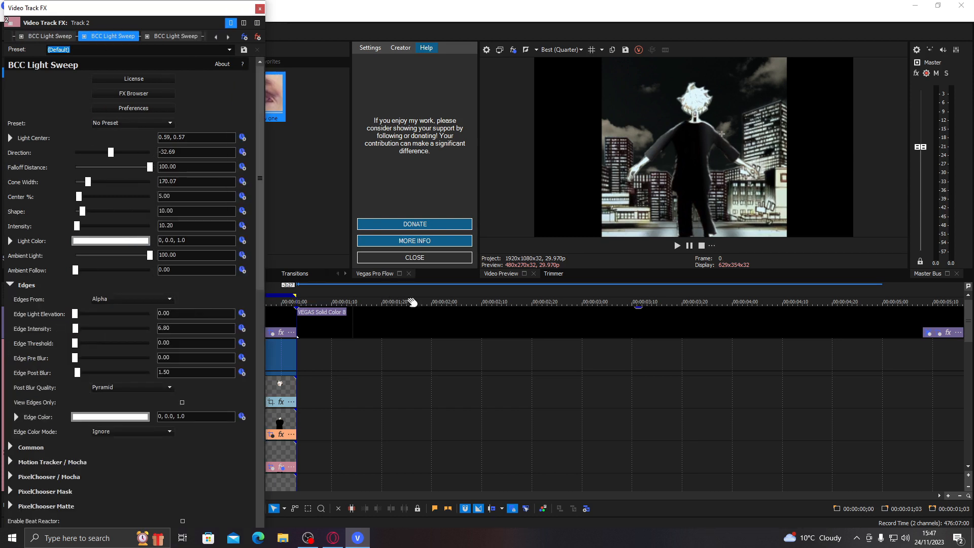
# Set both light intensity and edge intensity to 10.20 in Track 2's last BCC Light Sweep, and close the effect settings
pyautogui.click(173, 37)
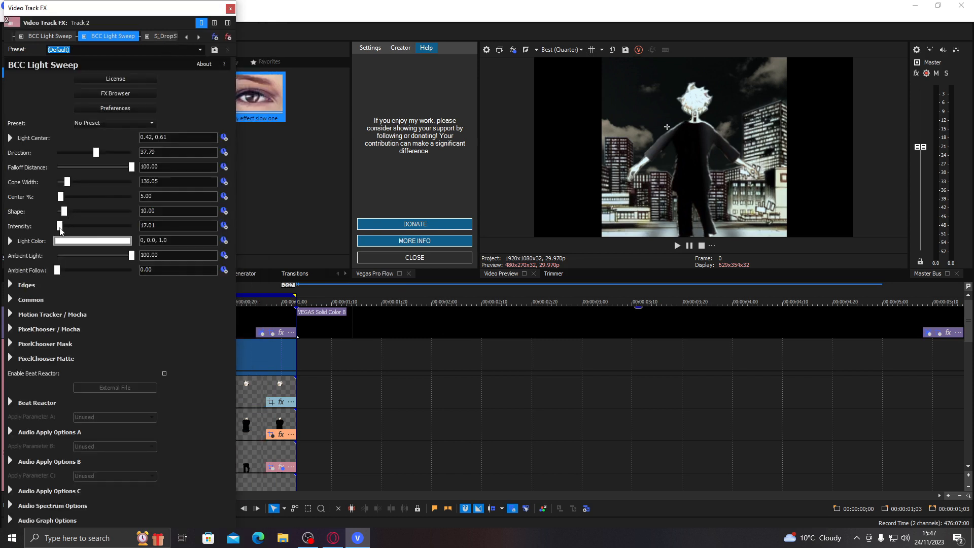
pyautogui.moveTo(60, 229); pyautogui.dragTo(59, 229)
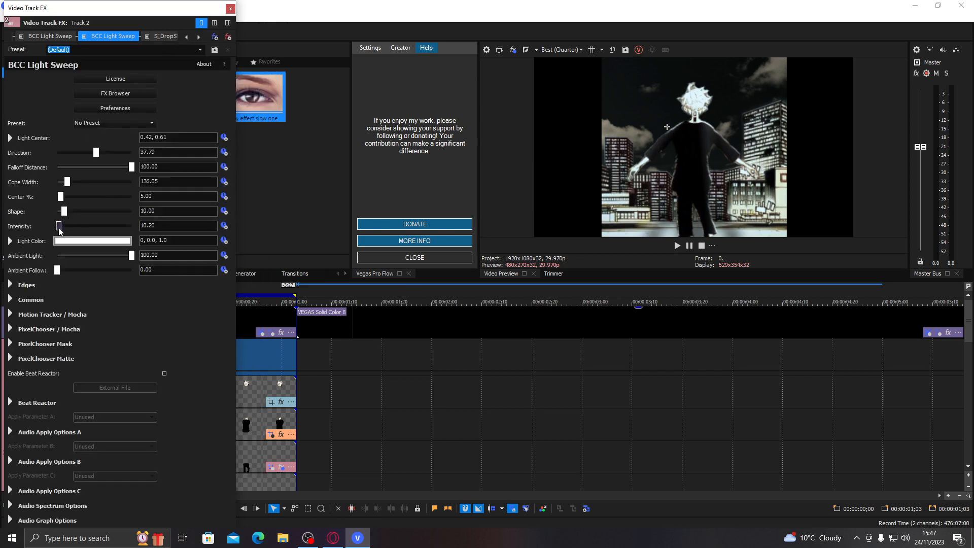
pyautogui.click(12, 299)
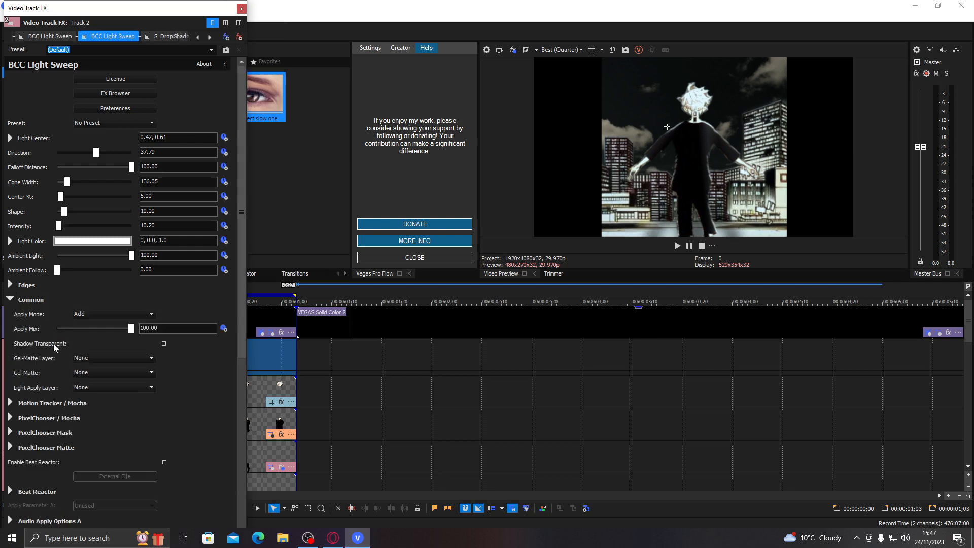
pyautogui.click(10, 286)
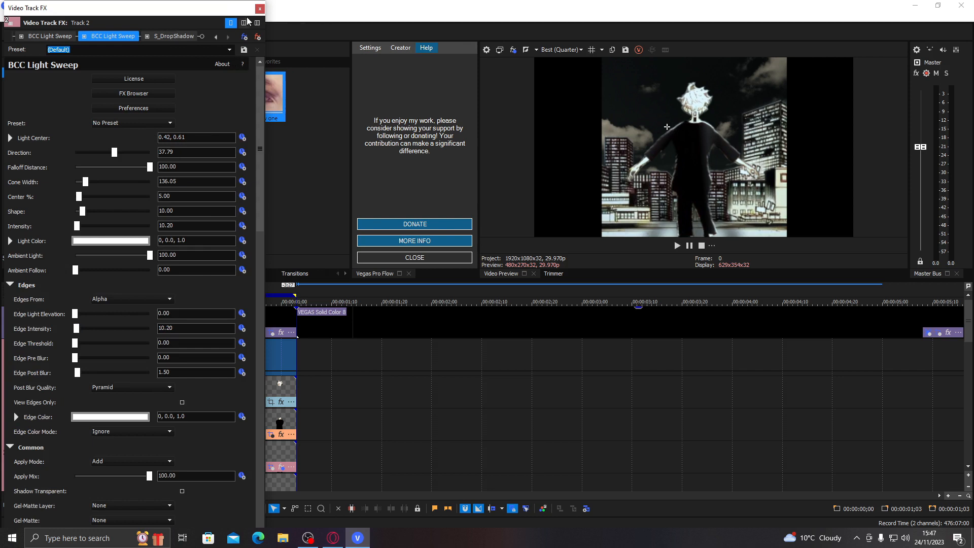
pyautogui.click(261, 10)
# Check the character's lighting near the end of the mikeys head clip, around frame 27
pyautogui.click(231, 395)
pyautogui.click(262, 390)
pyautogui.click(267, 391)
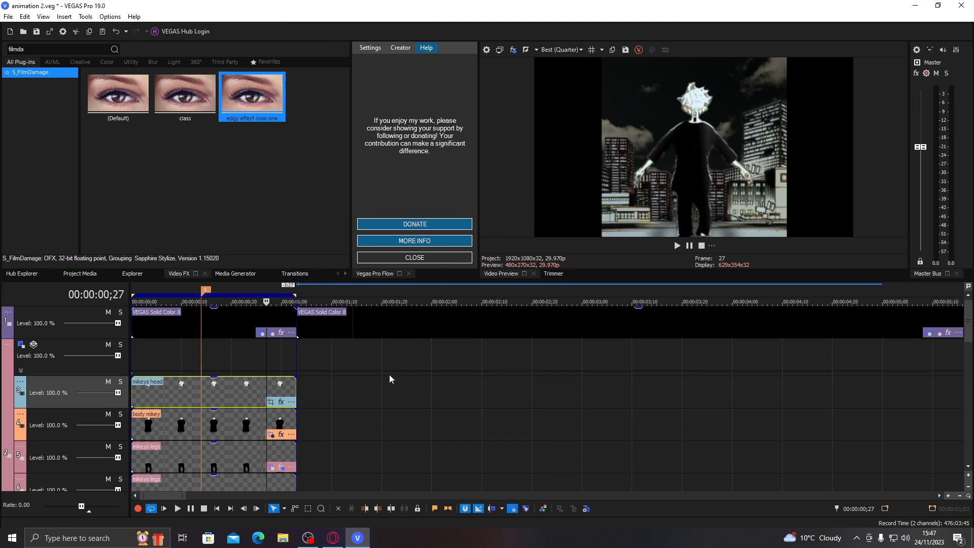
# Switch to the Opera browser and open youtube.com in place of the Palette page
pyautogui.click(335, 539)
pyautogui.click(251, 26)
pyautogui.click(252, 26)
pyautogui.write('y')
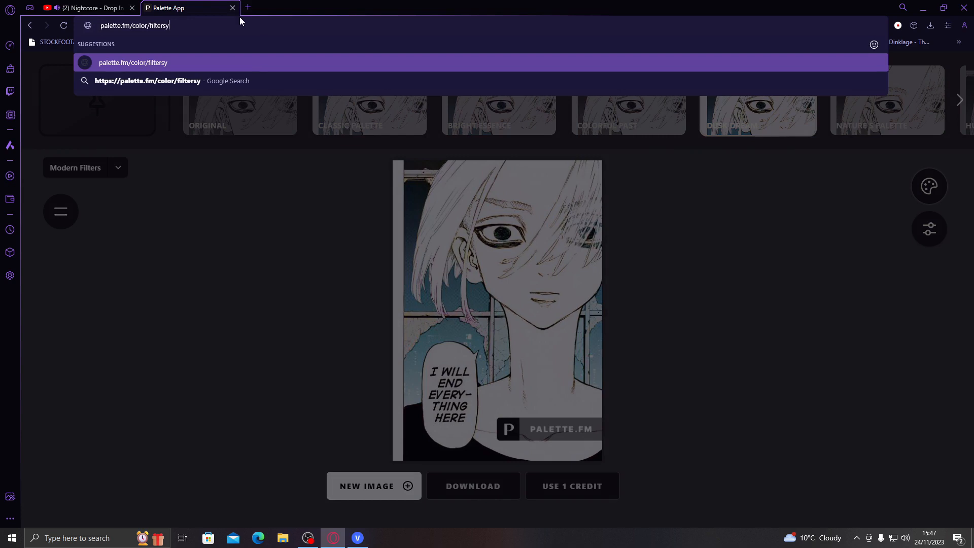
pyautogui.hotkey('ctrl', 'a')
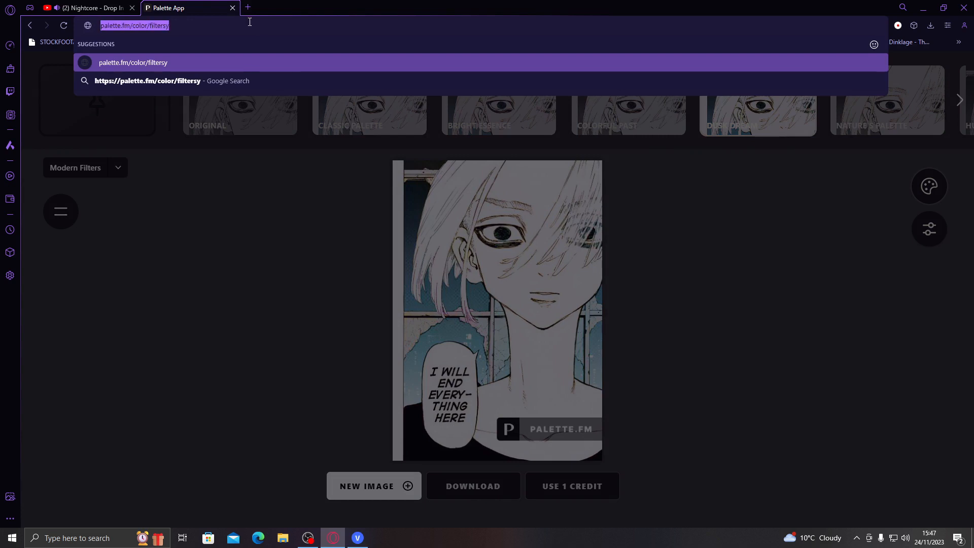
pyautogui.write('youtube.com')
pyautogui.press('Return')
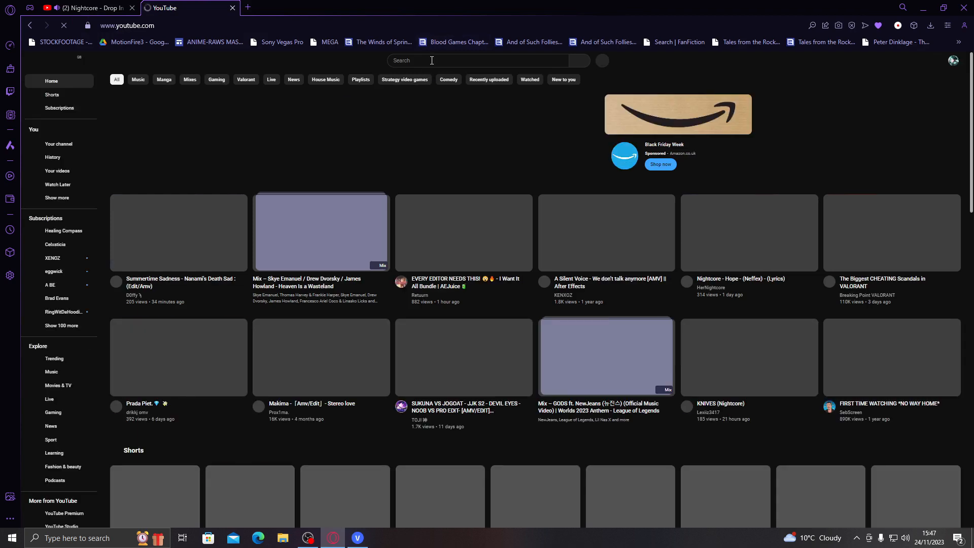
# Search YouTube for "Rain overlay"
pyautogui.click(432, 60)
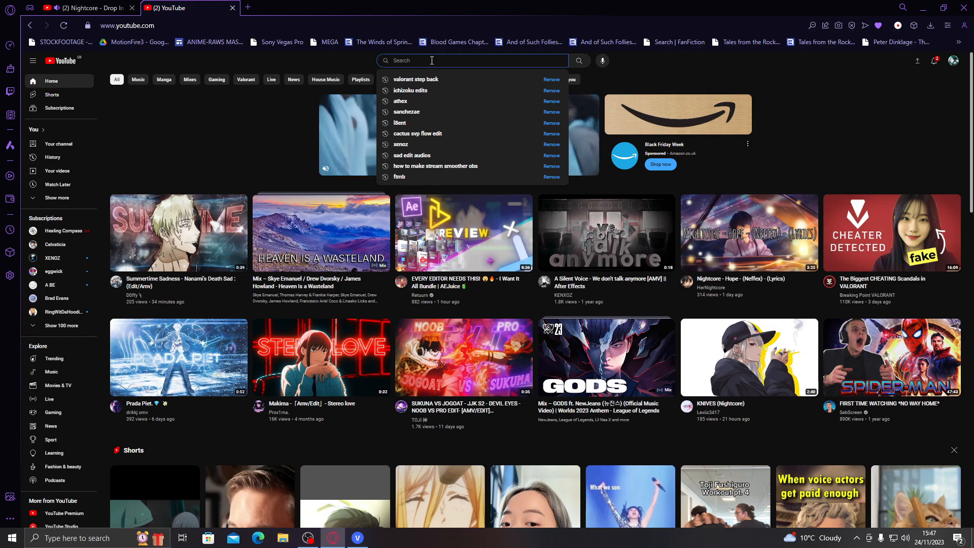
pyautogui.write('Rain over')
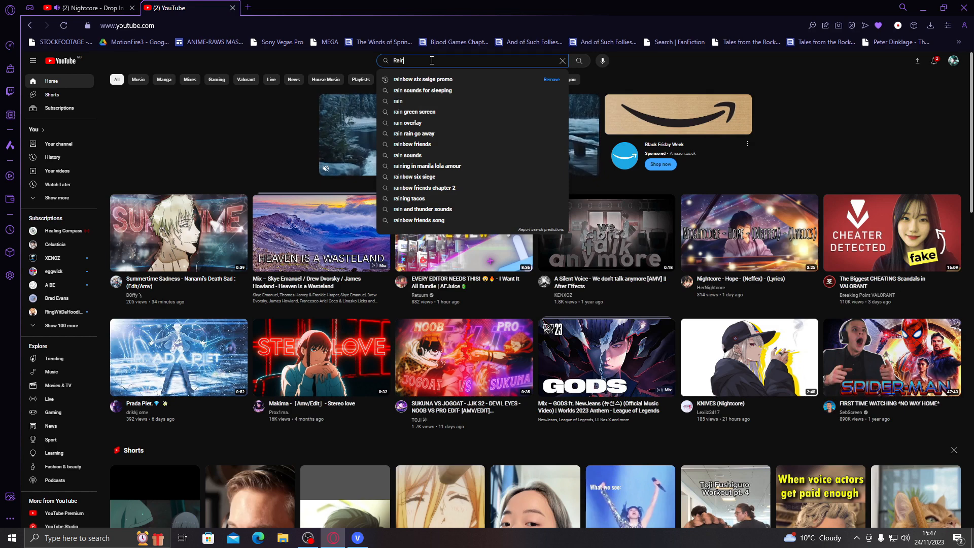
pyautogui.write('lay')
pyautogui.press('Return')
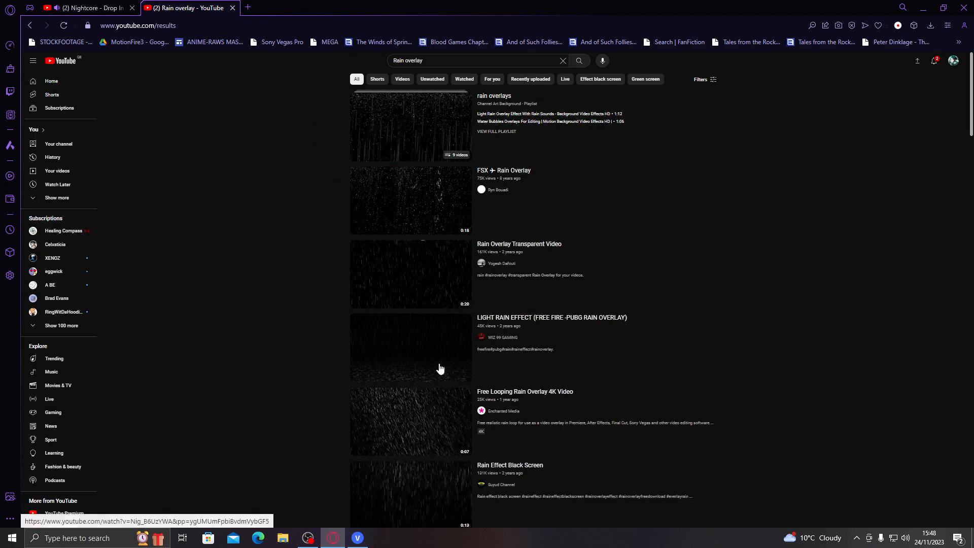
# Browse the rain overlay results and copy the link of "Rain Overlay Transparent Video"
pyautogui.scroll(-1, 435, 376)
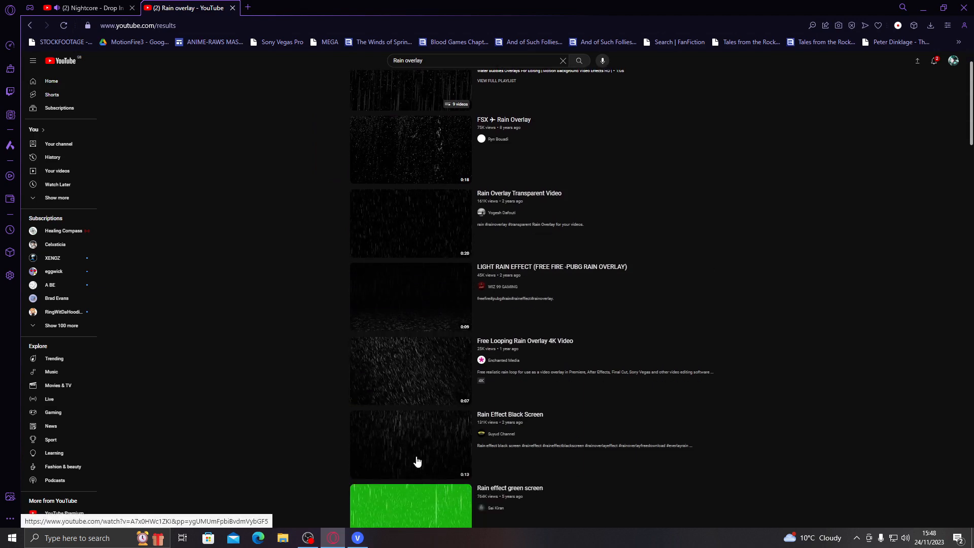
pyautogui.scroll(-4, 418, 458)
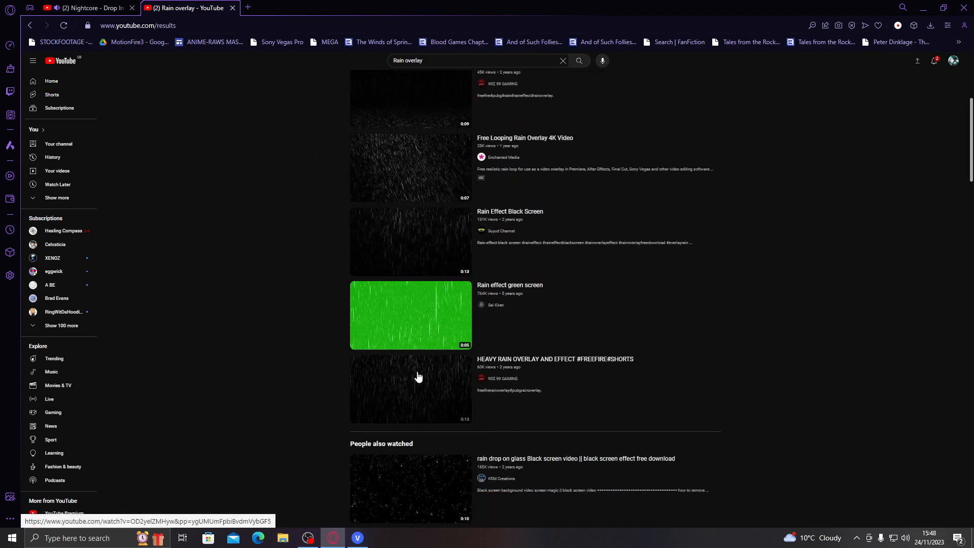
pyautogui.scroll(-1, 418, 401)
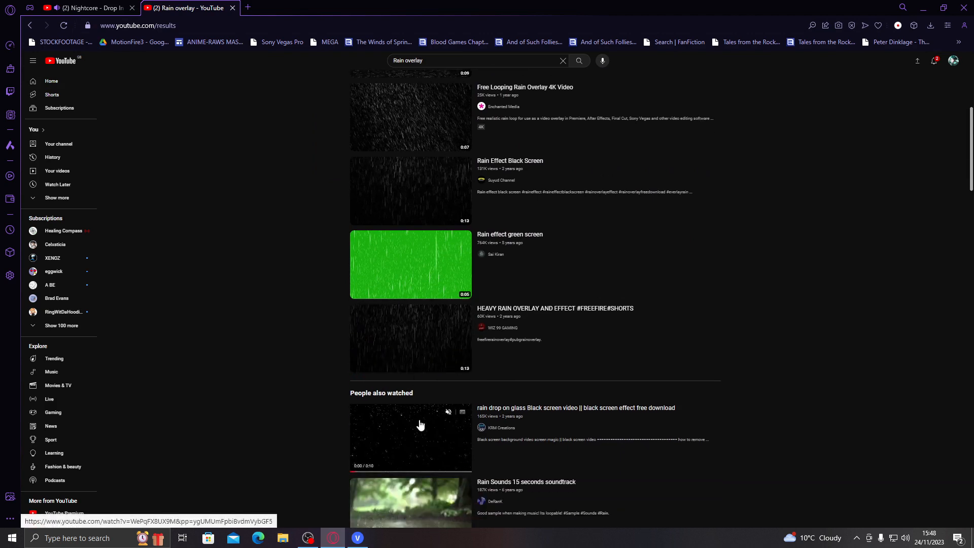
pyautogui.scroll(6, 428, 432)
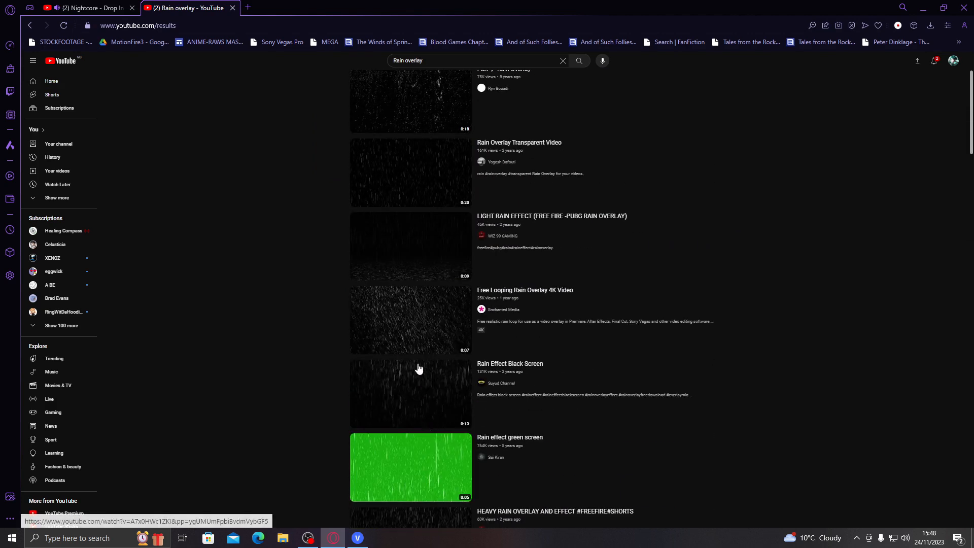
pyautogui.rightClick(419, 274)
pyautogui.click(434, 312)
# Search for "youtube to mp3" in a new tab and open the Y2Mate converter
pyautogui.click(247, 8)
pyautogui.write('yout')
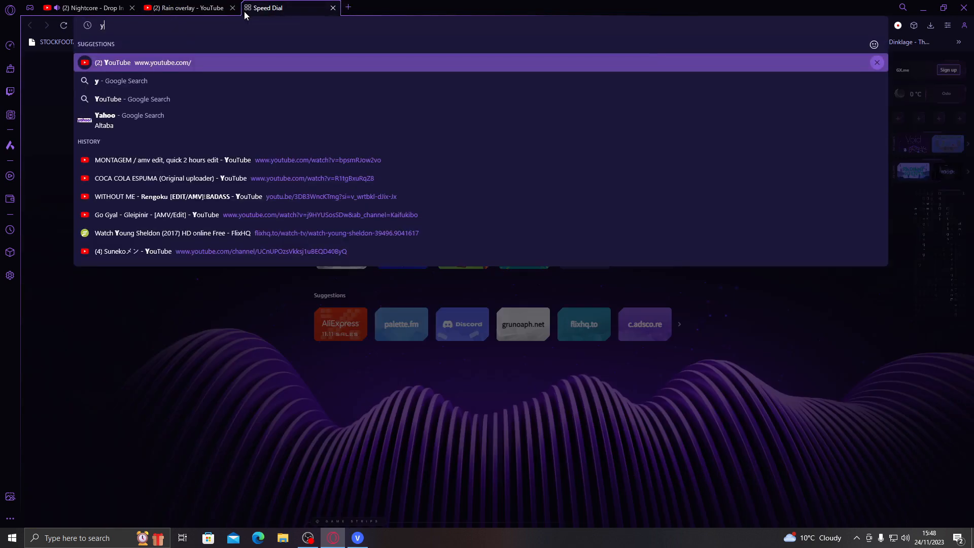
pyautogui.press('Down')
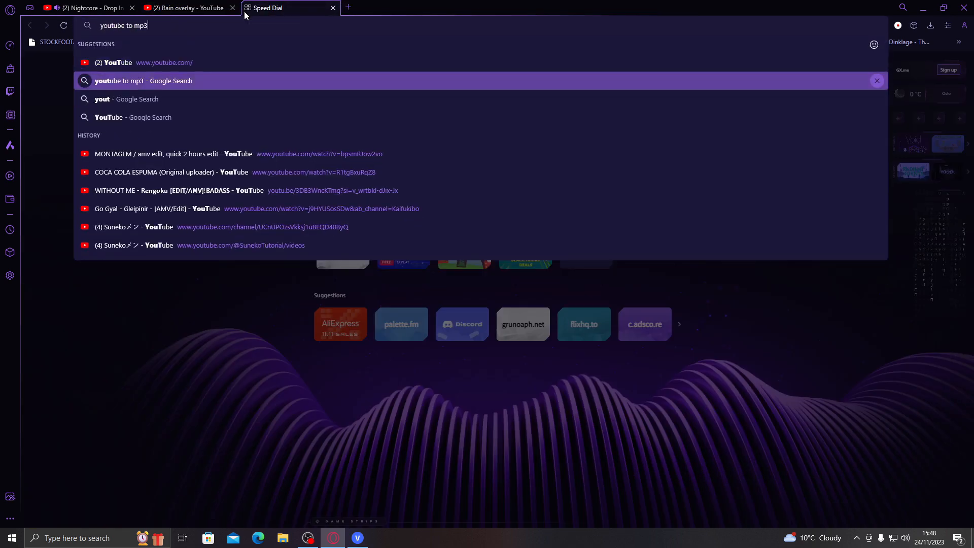
pyautogui.press('Return')
pyautogui.click(185, 208)
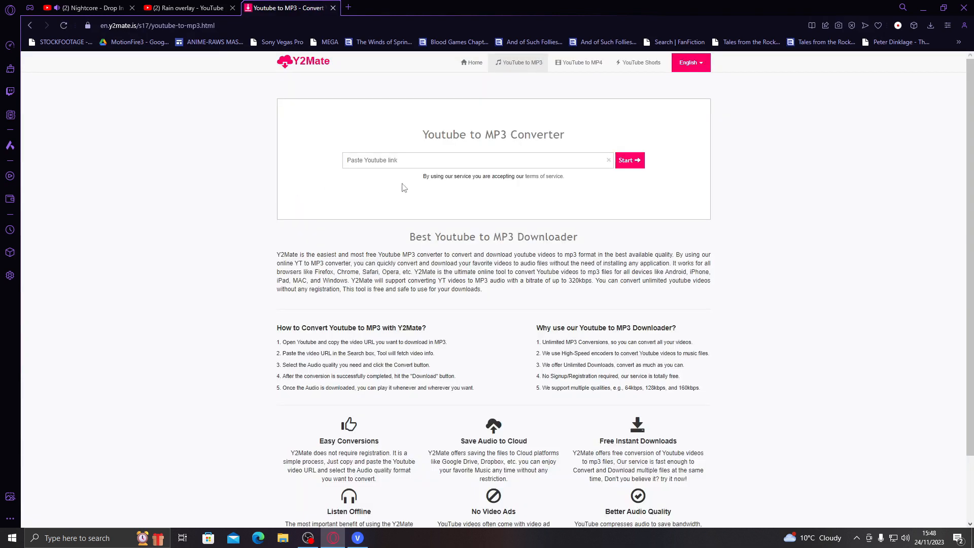
# Convert the copied rain overlay link to a 192kbps MP3, download it, and dismiss the extra tab
pyautogui.click(456, 163)
pyautogui.hotkey('ctrl', 'v')
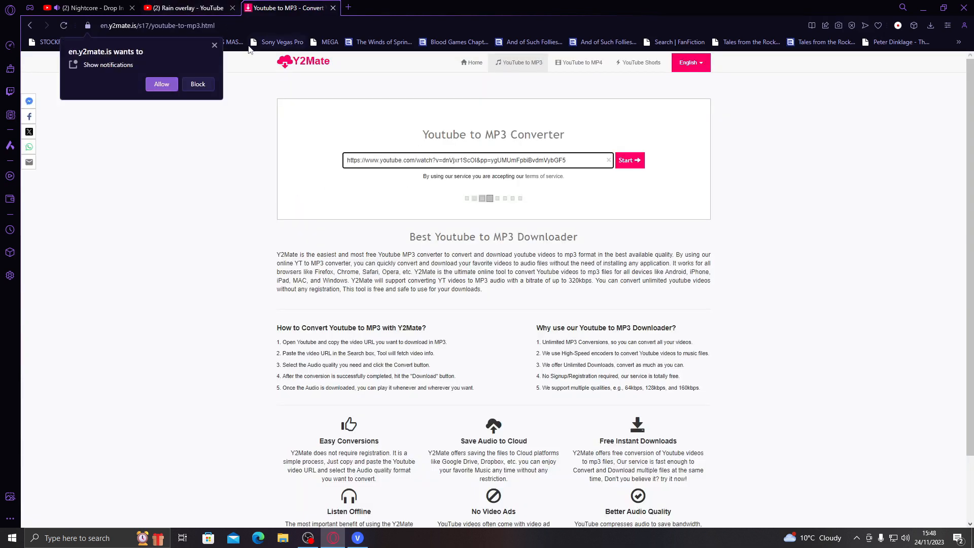
pyautogui.click(655, 222)
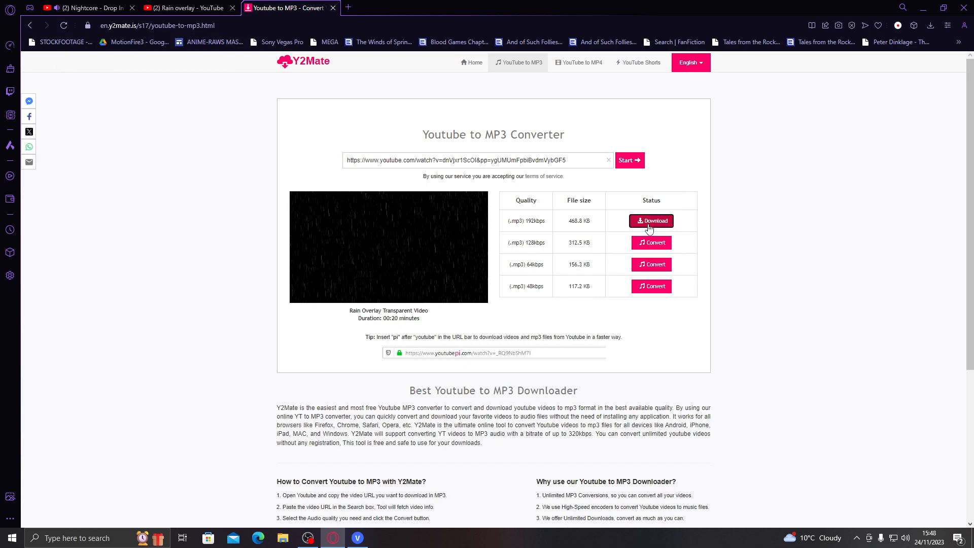
pyautogui.click(652, 221)
pyautogui.click(434, 8)
# Return to VEGAS Pro and insert a new video track above the character's parent track
pyautogui.click(357, 538)
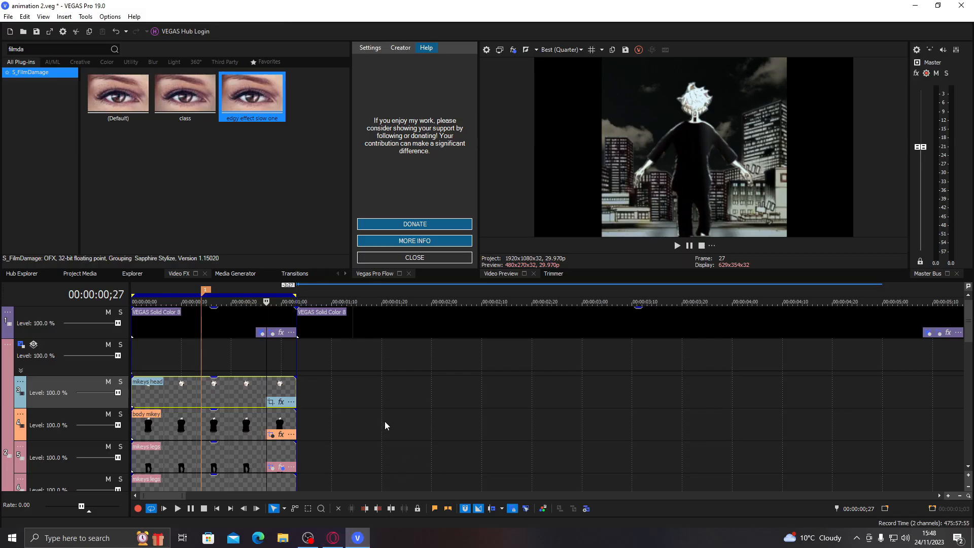
pyautogui.rightClick(297, 360)
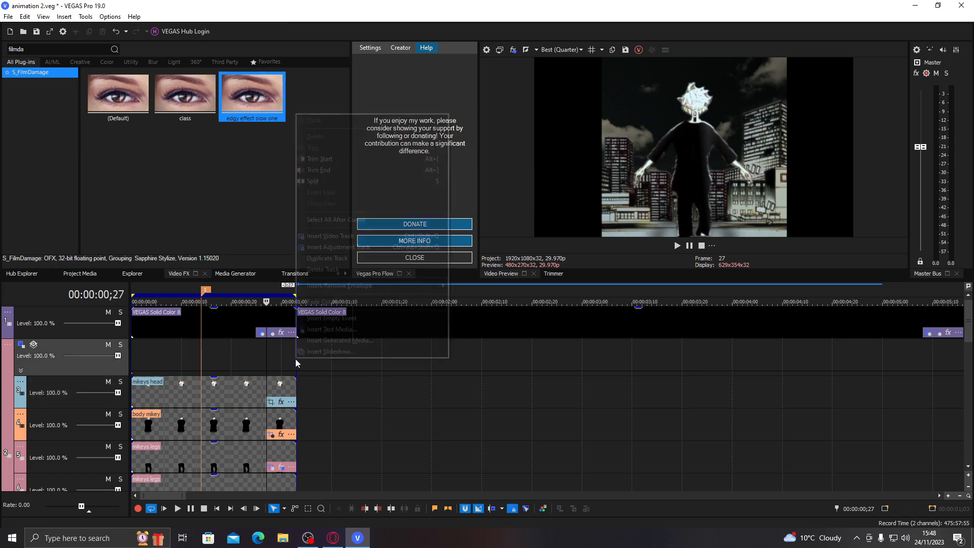
pyautogui.click(325, 220)
# Import the y2mate Rain Overlay Transparent Video MP3 from Downloads into the project media
pyautogui.click(64, 274)
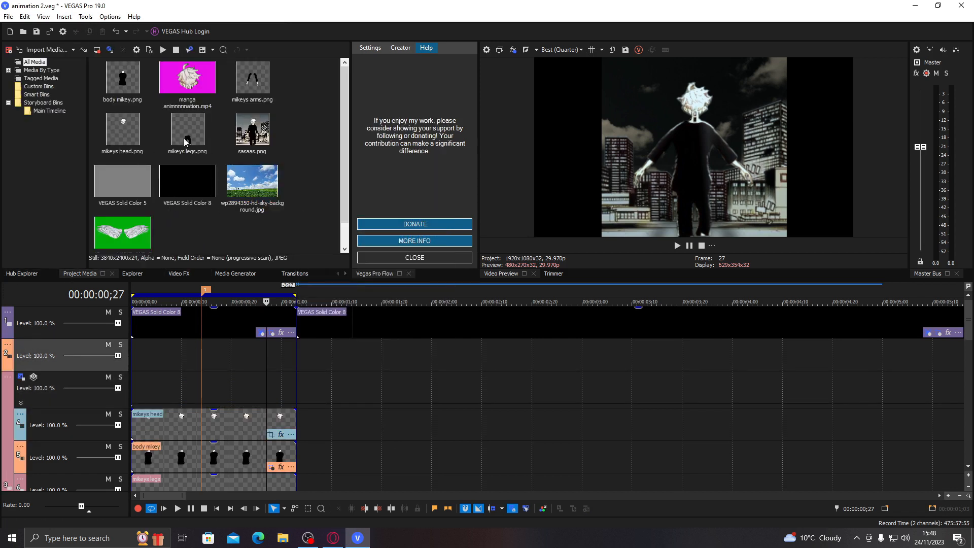
pyautogui.moveTo(347, 86); pyautogui.dragTo(353, 93)
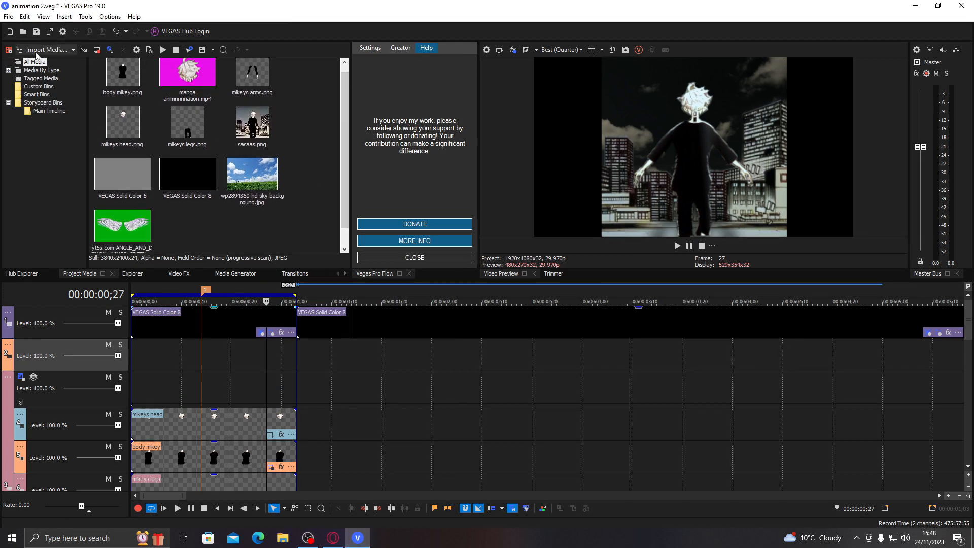
pyautogui.click(36, 51)
pyautogui.click(49, 174)
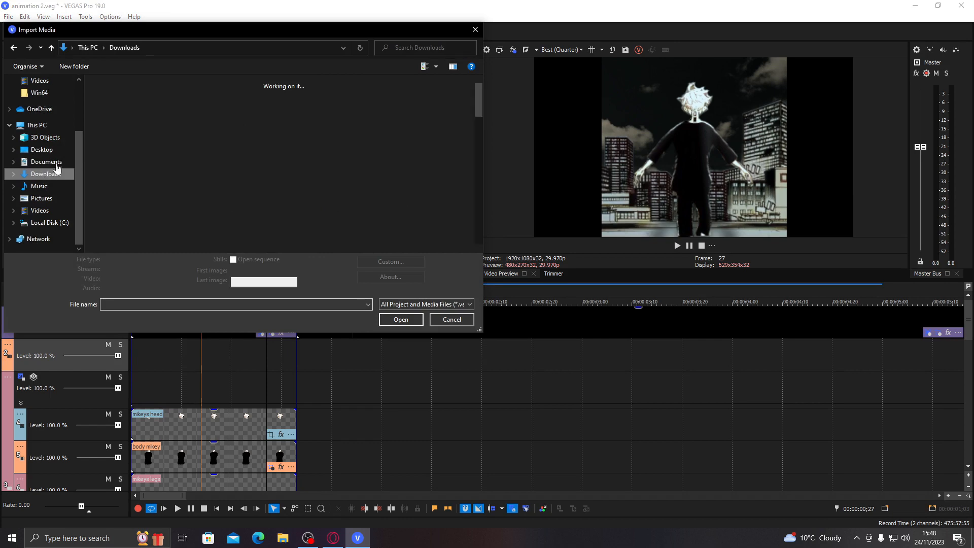
pyautogui.click(165, 113)
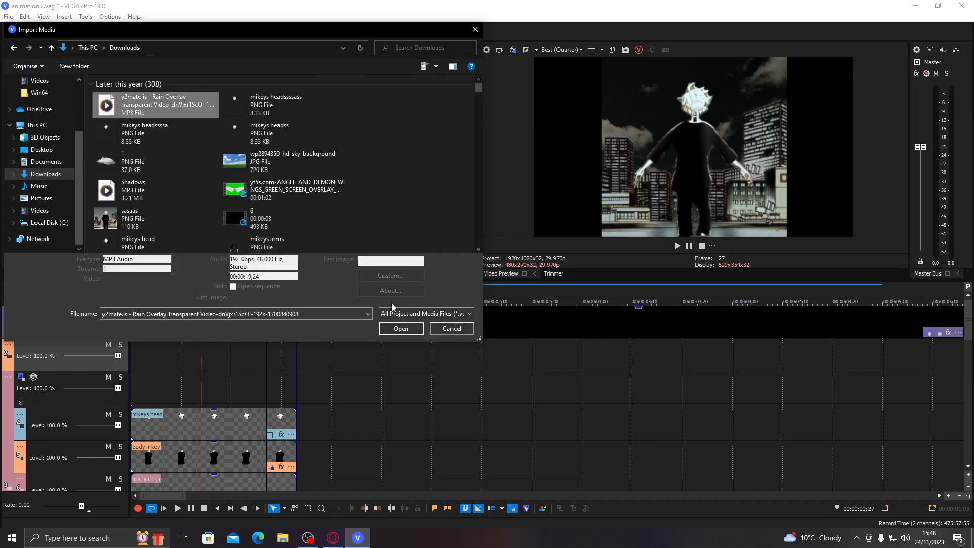
pyautogui.click(408, 328)
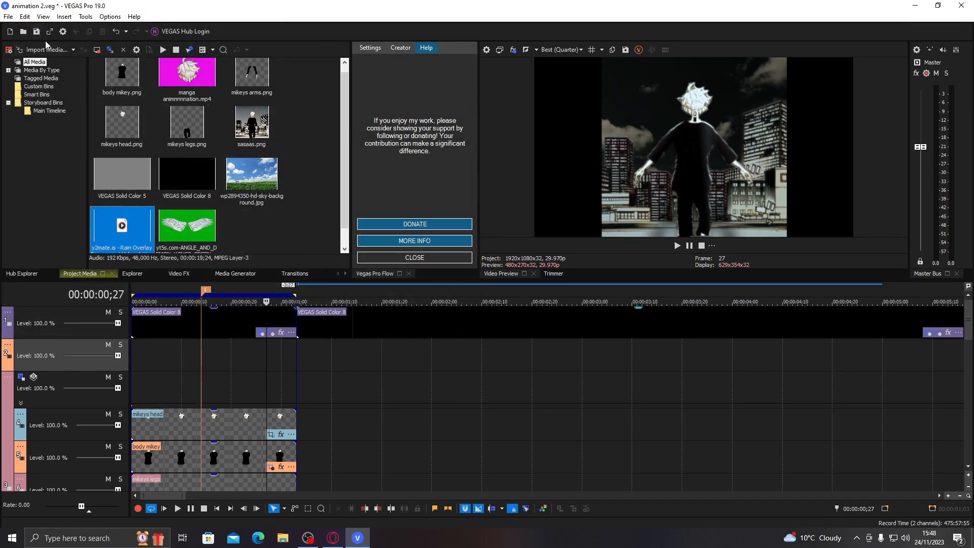
# Import the cloud image 1.png from Downloads and place it at the start of the new video track
pyautogui.click(37, 51)
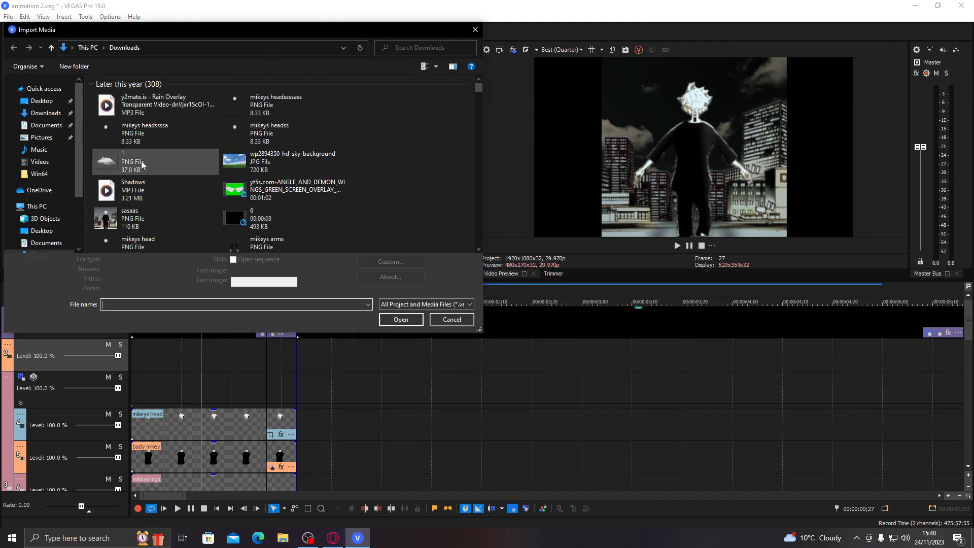
pyautogui.doubleClick(141, 162)
pyautogui.moveTo(132, 79); pyautogui.dragTo(785, 361)
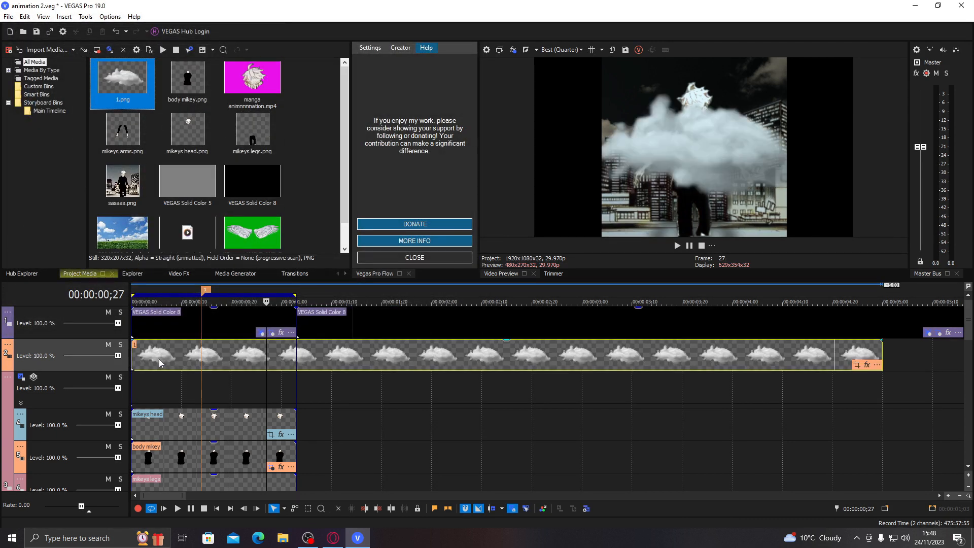
# Enlarge the cloud clip's Pan/Crop frame at time 0 to about 860.5 × 556.6, centred at about X -38.1, Y 283.7
pyautogui.click(857, 365)
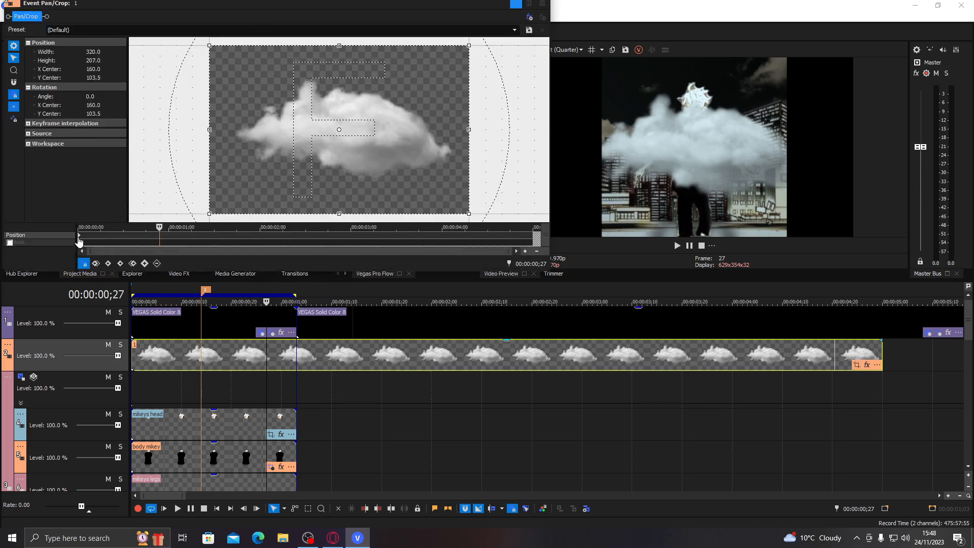
pyautogui.click(80, 236)
pyautogui.moveTo(347, 214); pyautogui.dragTo(353, 288)
pyautogui.moveTo(350, 188); pyautogui.dragTo(227, 291)
pyautogui.scroll(-4, 272, 211)
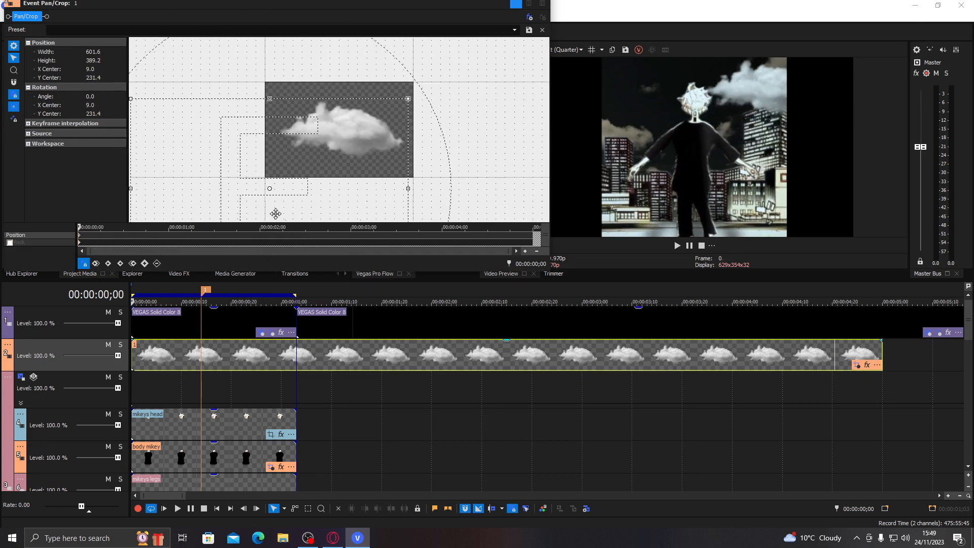
pyautogui.scroll(-1, 311, 176)
pyautogui.moveTo(318, 111); pyautogui.dragTo(297, 139)
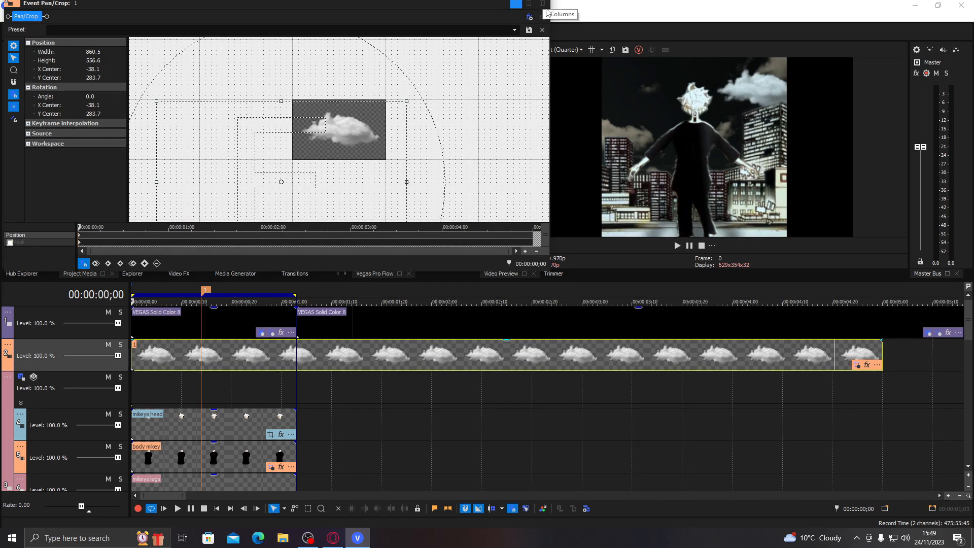
# Close the cloud clip's Pan/Crop window and move the cloud track between the city layers and the sky background track
pyautogui.moveTo(552, 7); pyautogui.dragTo(497, 9)
pyautogui.click(490, 10)
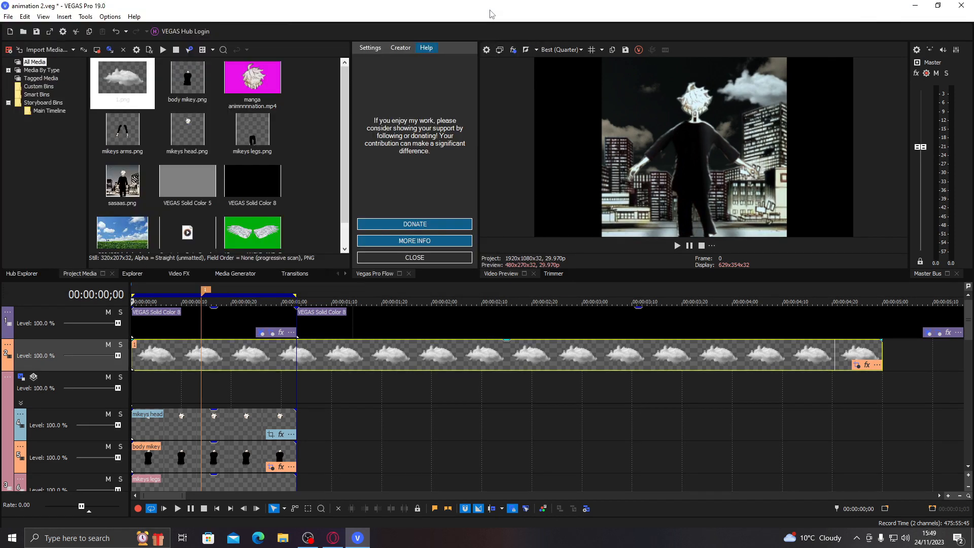
pyautogui.scroll(-4, 102, 364)
pyautogui.scroll(-7, 117, 490)
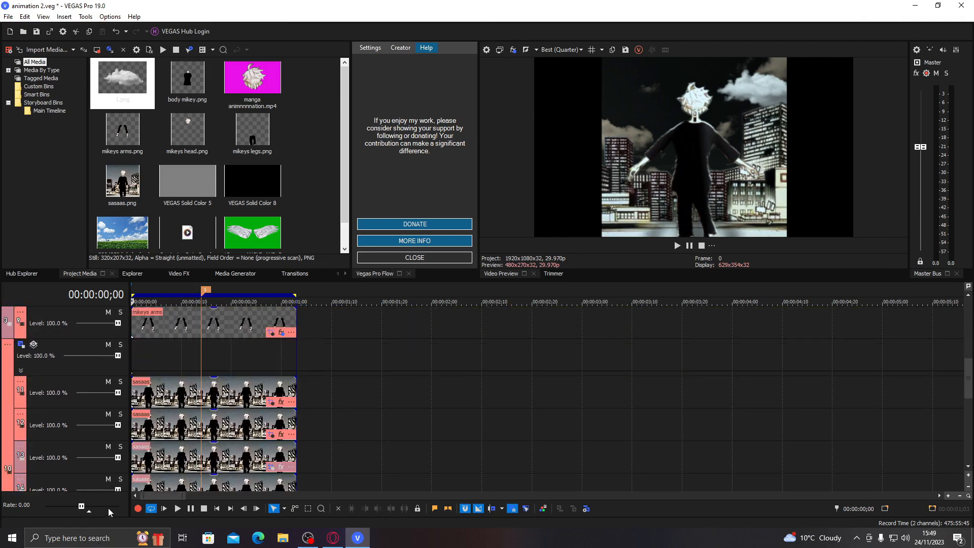
pyautogui.scroll(-3, 109, 447)
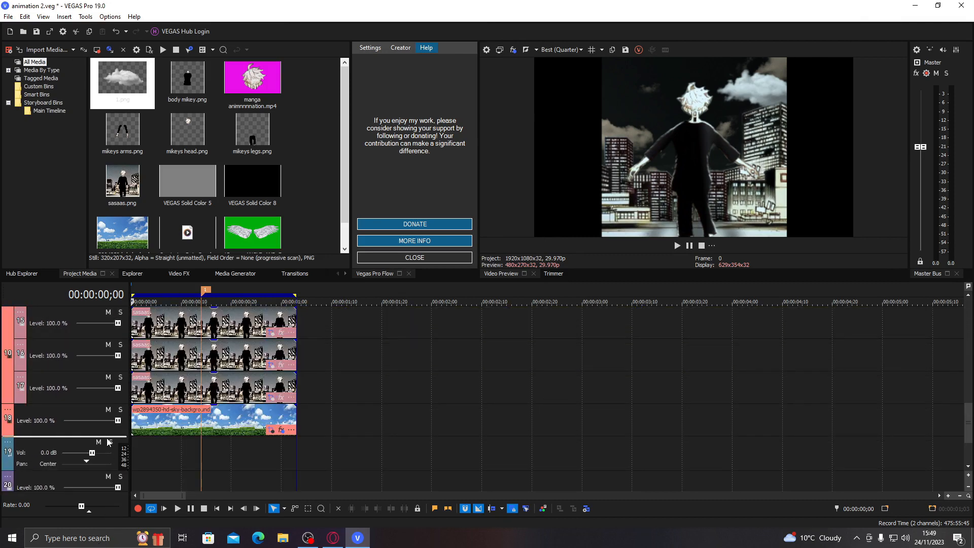
pyautogui.click(108, 434)
pyautogui.moveTo(66, 409); pyautogui.dragTo(76, 385)
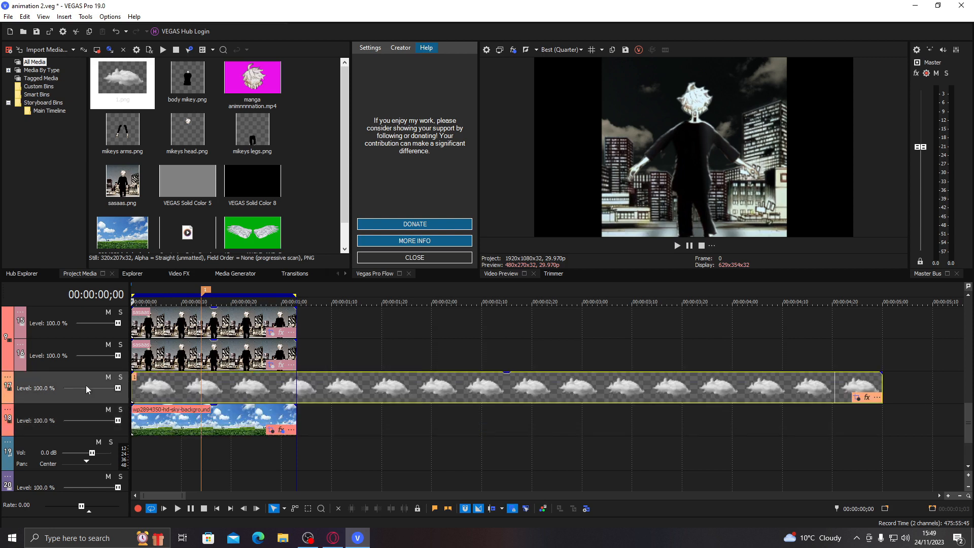
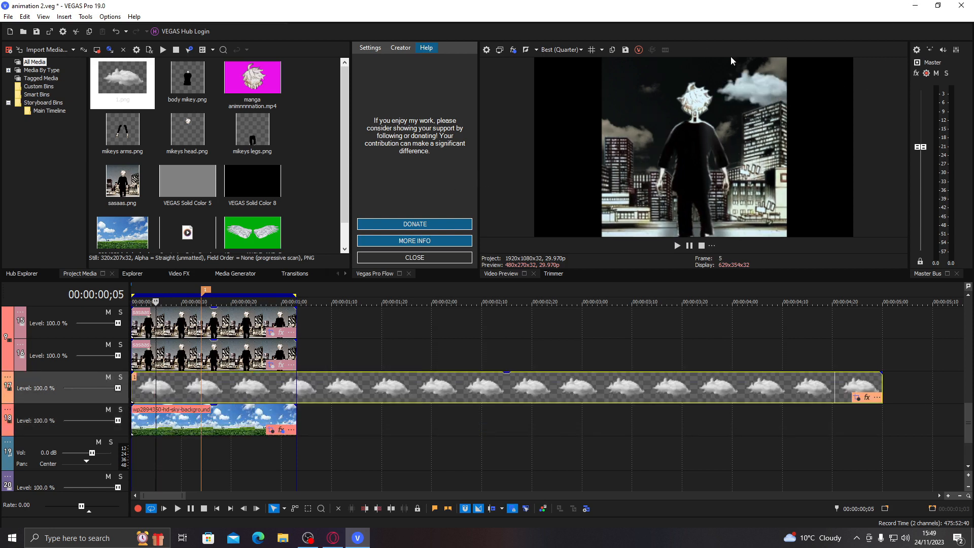
# Delete the cloud track together with its event
pyautogui.click(181, 388)
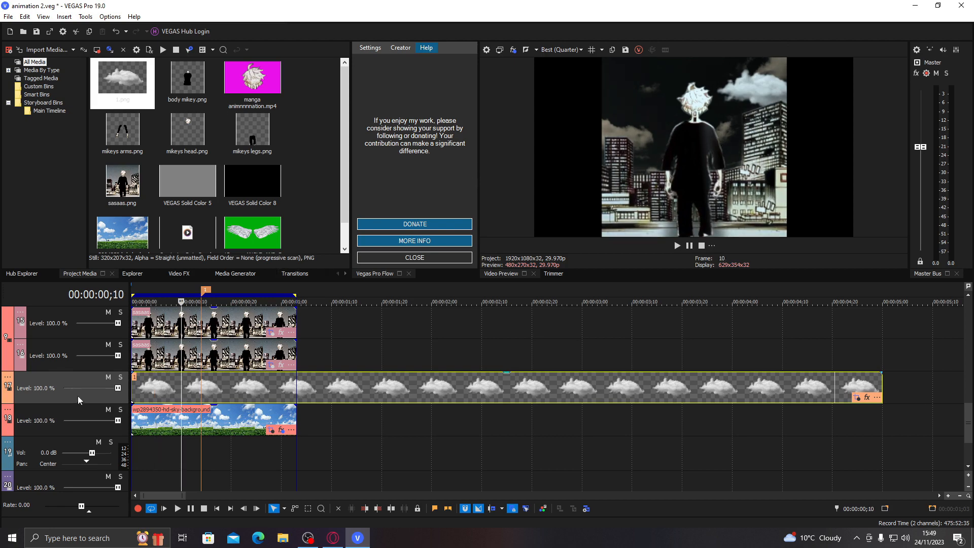
pyautogui.rightClick(49, 377)
pyautogui.click(79, 261)
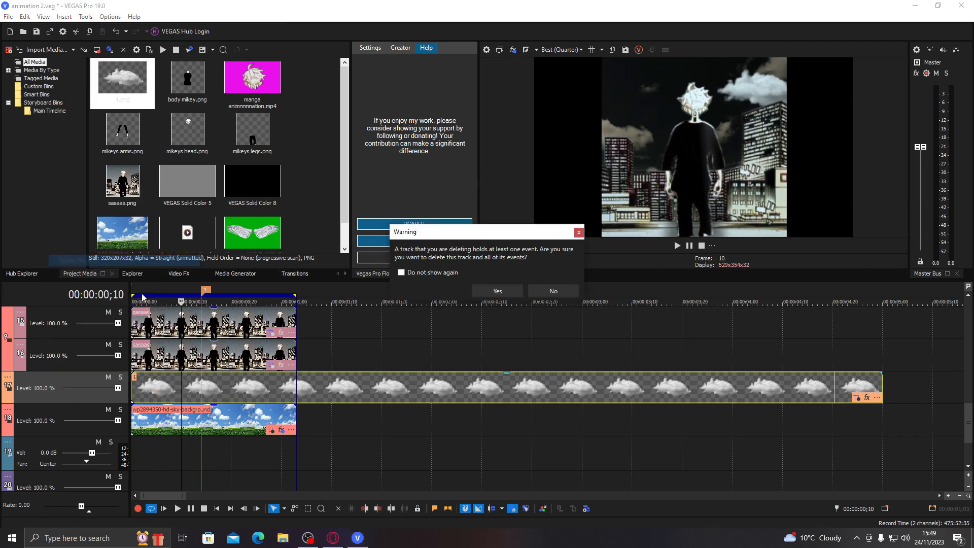
pyautogui.click(501, 296)
# Try to place the y2mate Rain Overlay media on the timeline at the character's parent track
pyautogui.moveTo(969, 446); pyautogui.dragTo(938, 337)
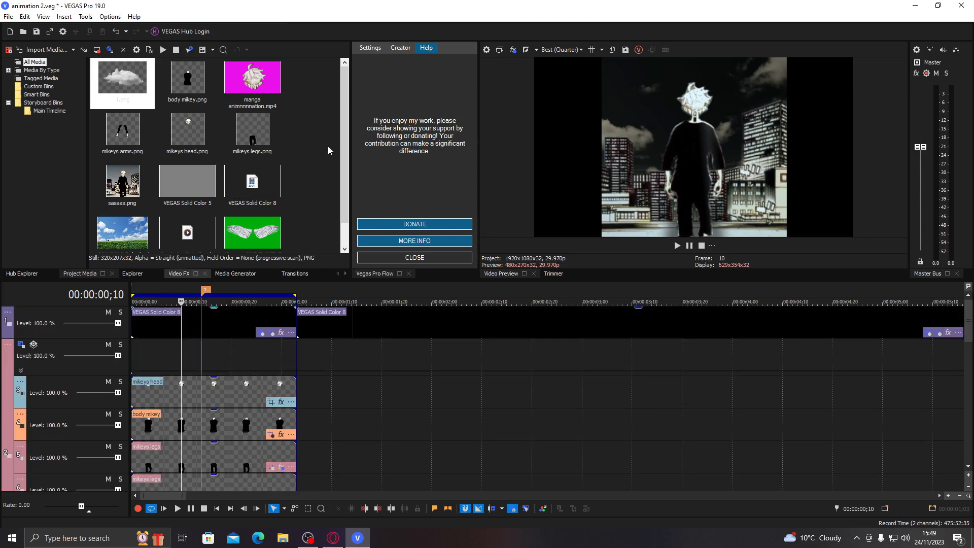
pyautogui.scroll(-1, 344, 132)
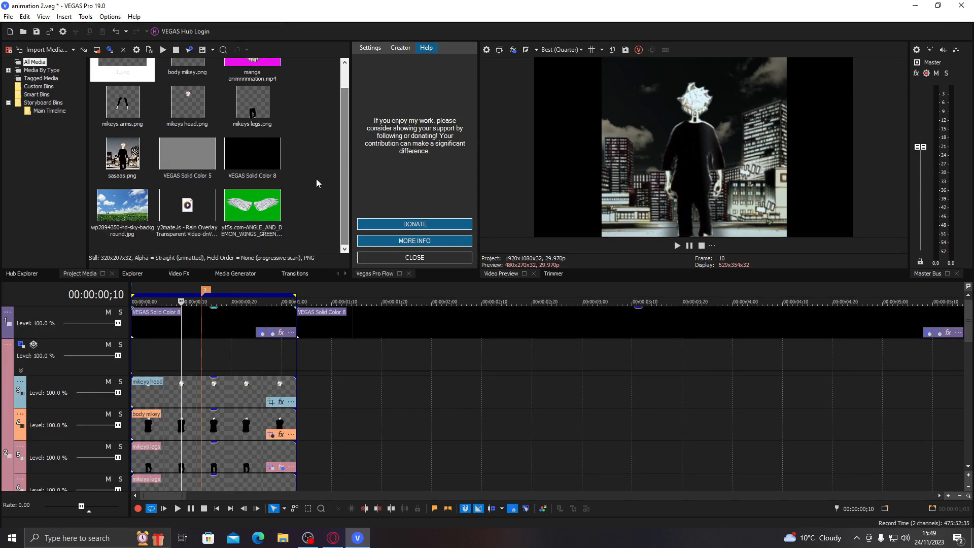
pyautogui.moveTo(345, 160)
pyautogui.mouseDown()
pyautogui.moveTo(343, 136)
pyautogui.moveTo(351, 164)
pyautogui.moveTo(350, 152)
pyautogui.mouseUp()
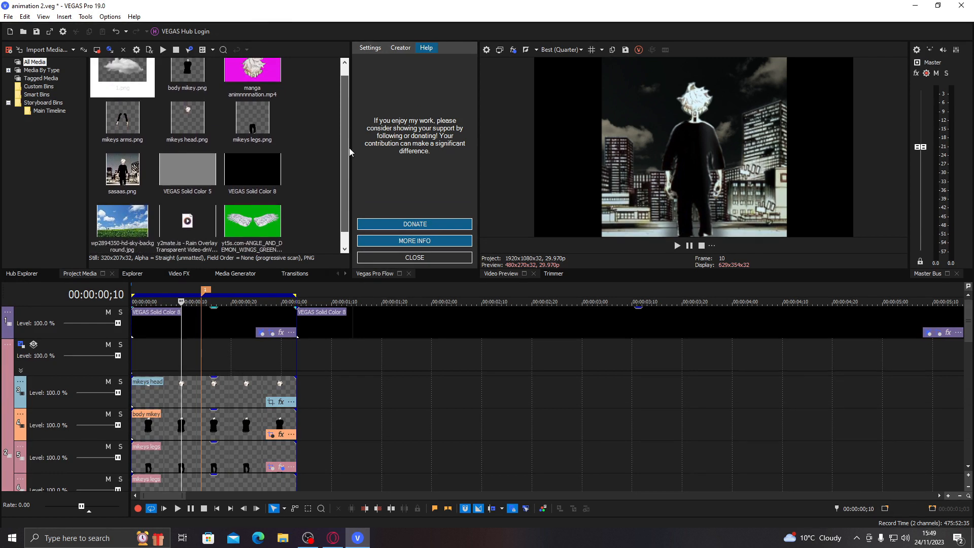
pyautogui.moveTo(187, 218); pyautogui.dragTo(208, 362)
pyautogui.moveTo(333, 357); pyautogui.dragTo(231, 232)
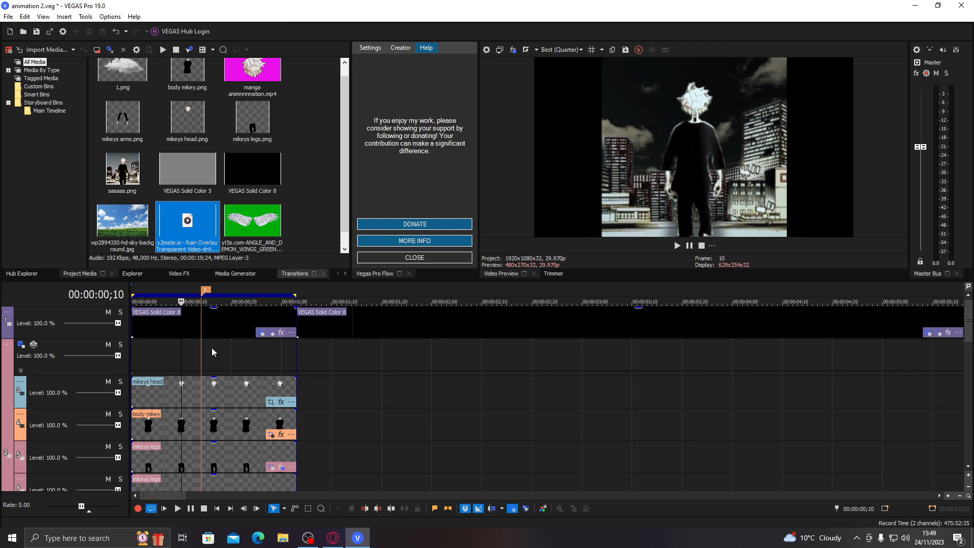
# Insert a new video track below the VEGAS Solid Color 8 track and try placing the downloaded rain overlay media on it
pyautogui.click(202, 358)
pyautogui.hotkey('ctrl', 'shift', 'q')
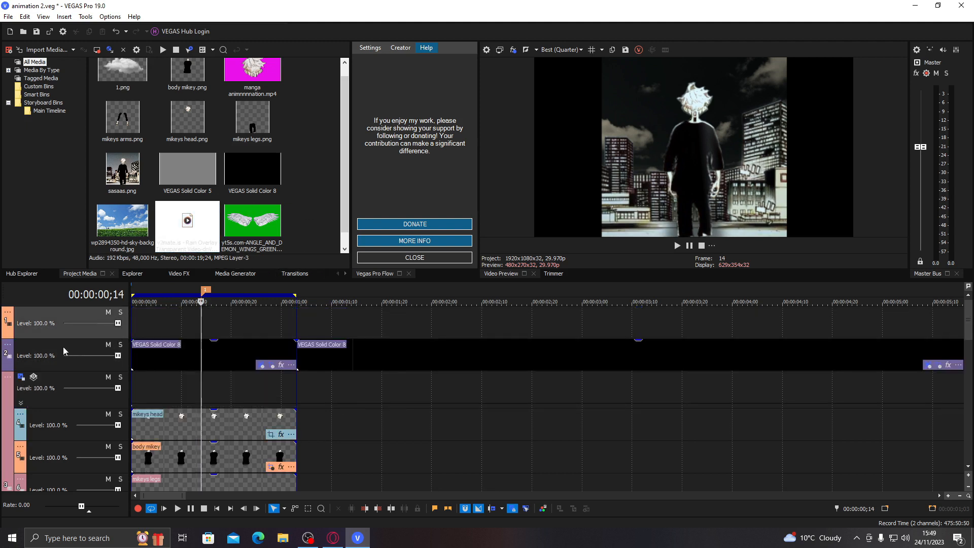
pyautogui.moveTo(64, 350); pyautogui.dragTo(66, 322)
pyautogui.moveTo(179, 253); pyautogui.dragTo(145, 364)
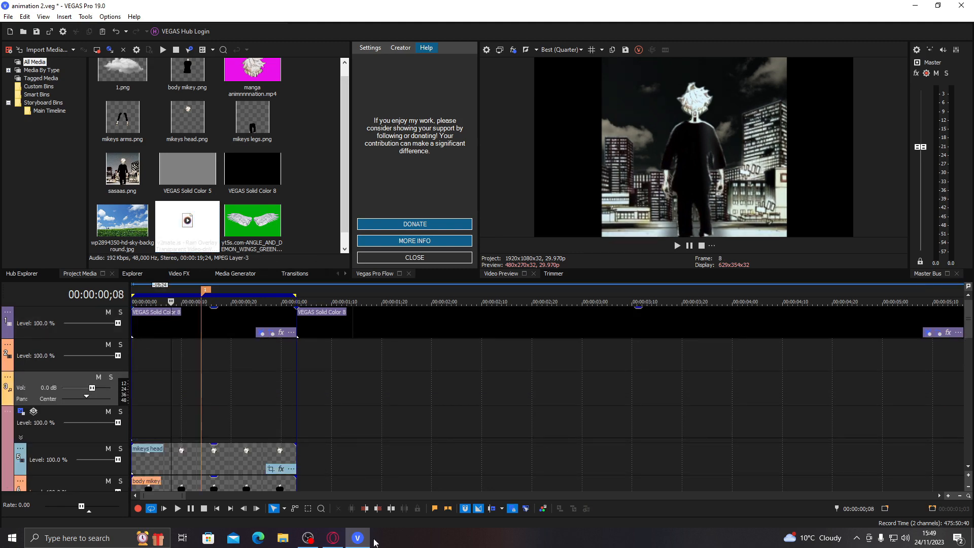
# Switch to the Y2Mate page in the browser and open its YouTube to MP4 converter
pyautogui.hotkey('alt', 'Tab')
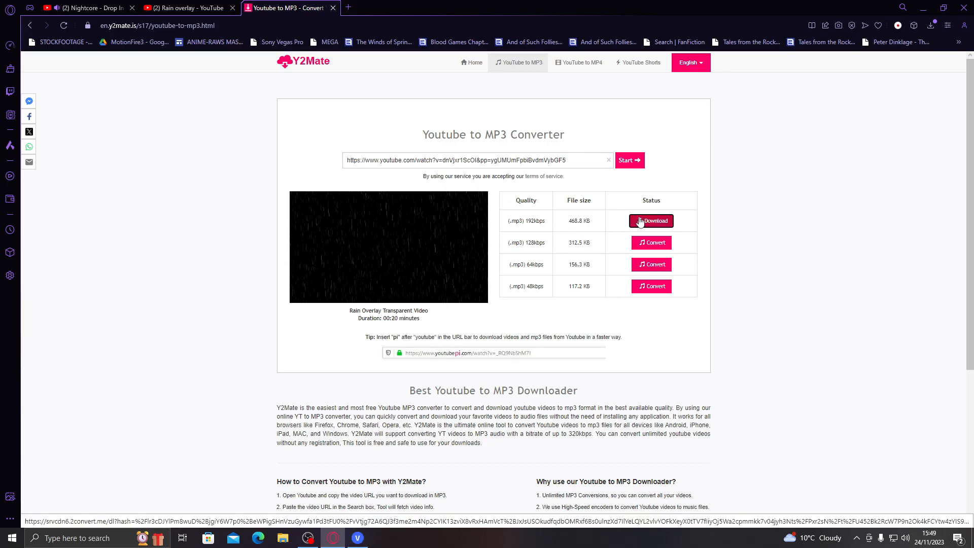
pyautogui.click(564, 64)
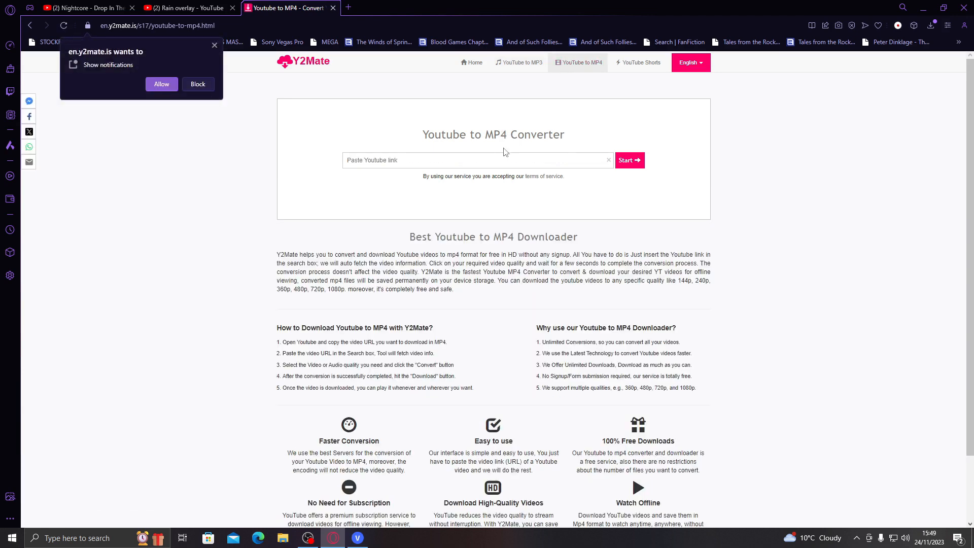
pyautogui.rightClick(504, 161)
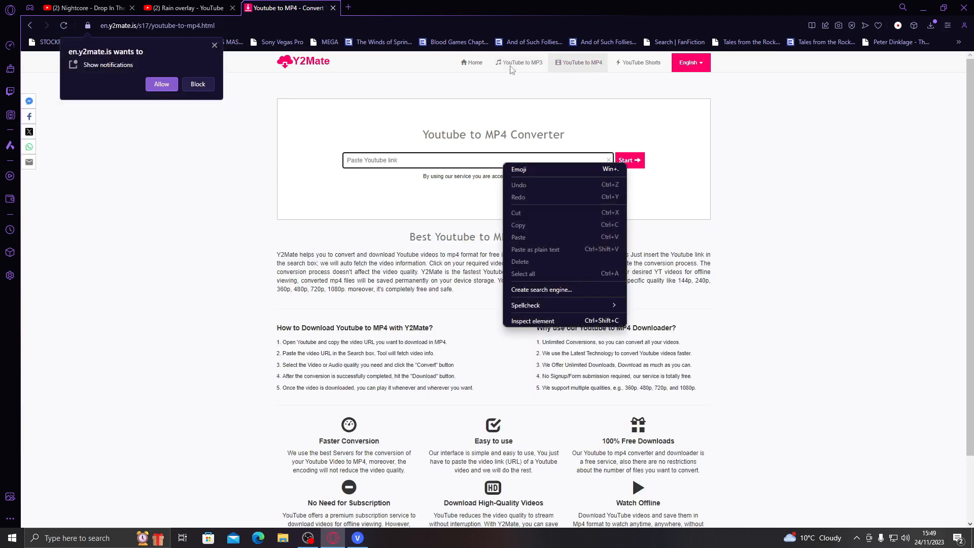
# Copy the link of "Rain Overlay Transparent Video" from the YouTube results and load it into the MP4 converter
pyautogui.click(142, 4)
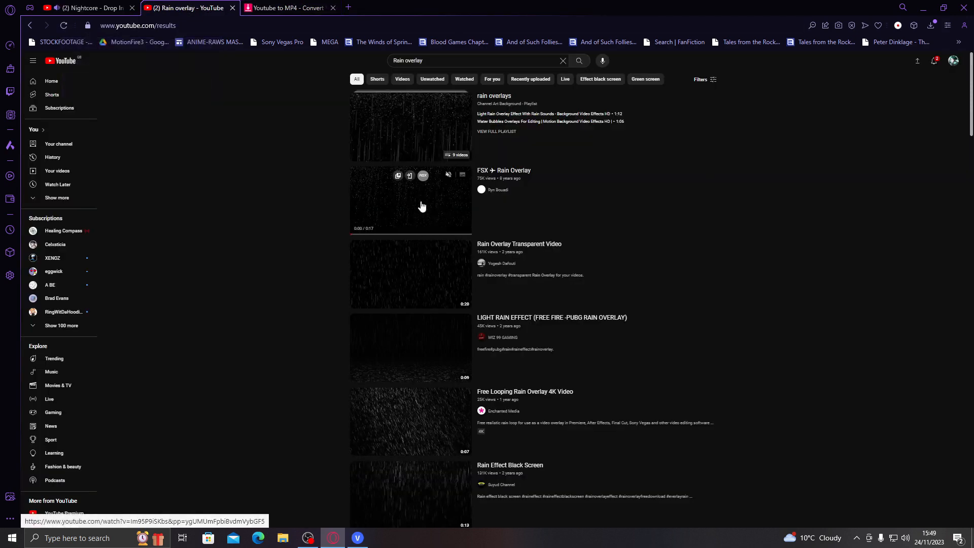
pyautogui.rightClick(424, 277)
pyautogui.click(426, 374)
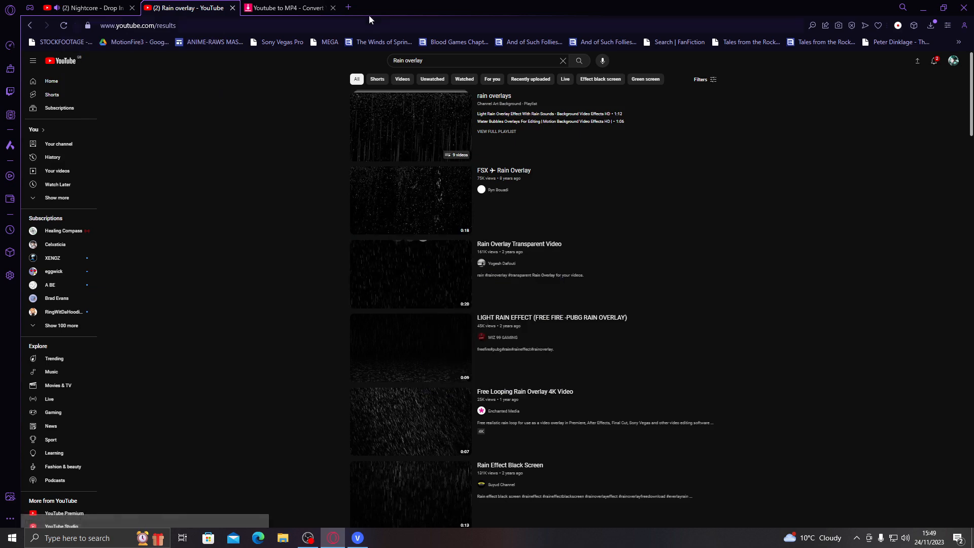
pyautogui.click(280, 7)
pyautogui.rightClick(453, 160)
pyautogui.click(472, 237)
# Copy the link of "LIGHT RAIN EFFECT (FREE FIRE -PUBG RAIN OVERLAY)" from YouTube and replace the converter's link with it
pyautogui.click(187, 7)
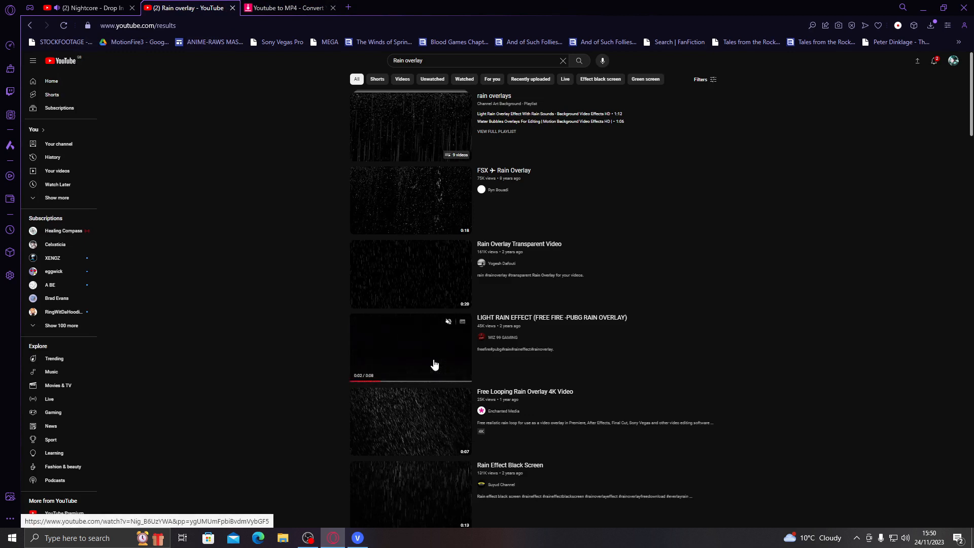
pyautogui.rightClick(435, 364)
pyautogui.click(452, 403)
pyautogui.click(288, 8)
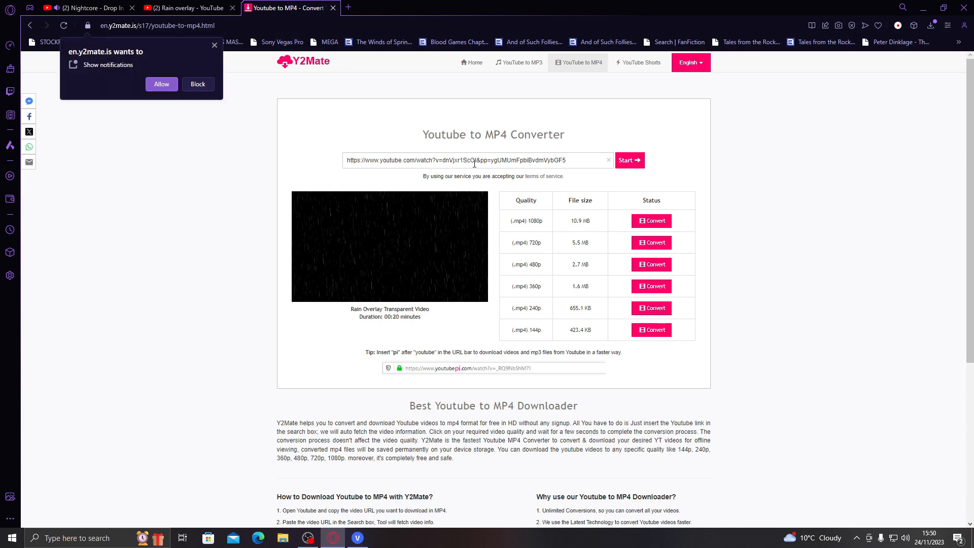
pyautogui.tripleClick(475, 162)
pyautogui.rightClick(472, 158)
pyautogui.click(490, 197)
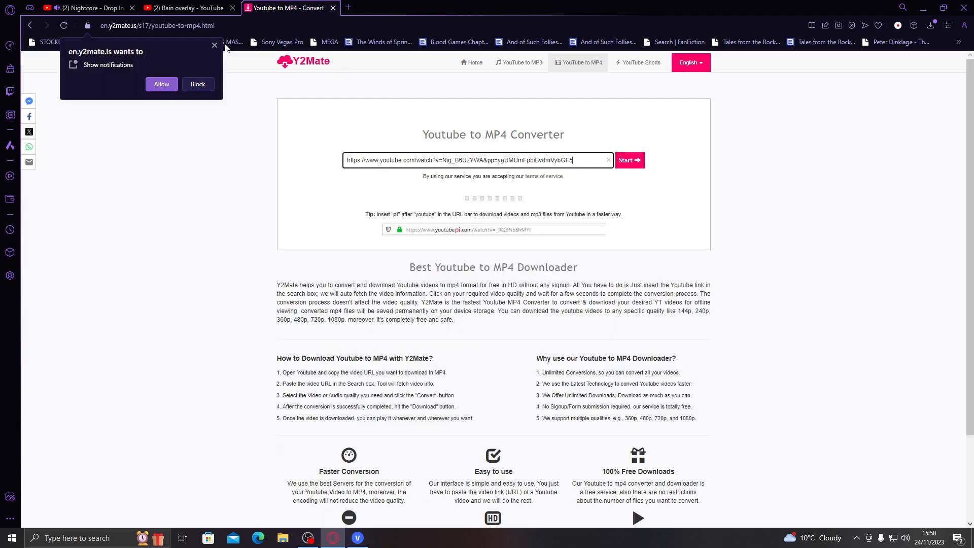
# Dismiss the notification request, convert and download the light rain video as a 720p MP4, and close the ad page
pyautogui.click(215, 45)
pyautogui.click(644, 249)
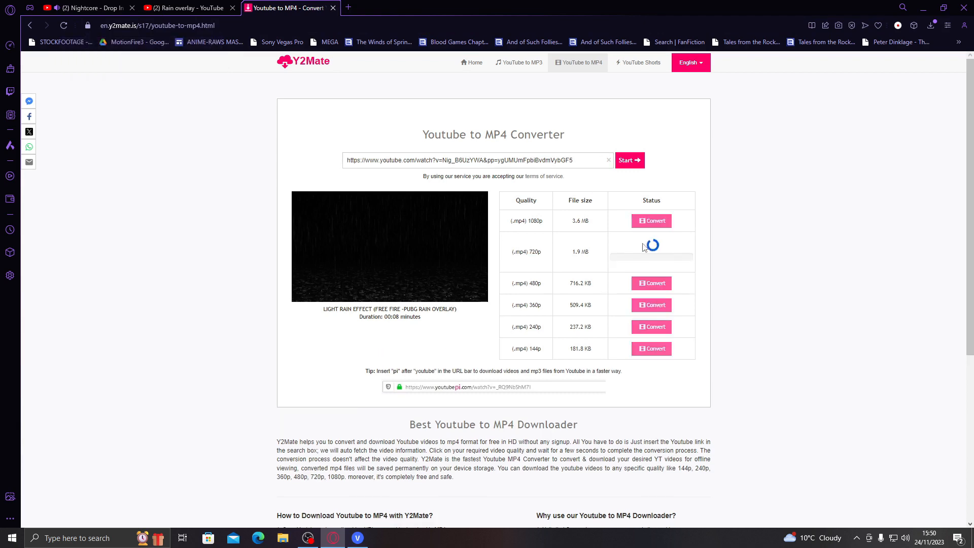
pyautogui.click(649, 251)
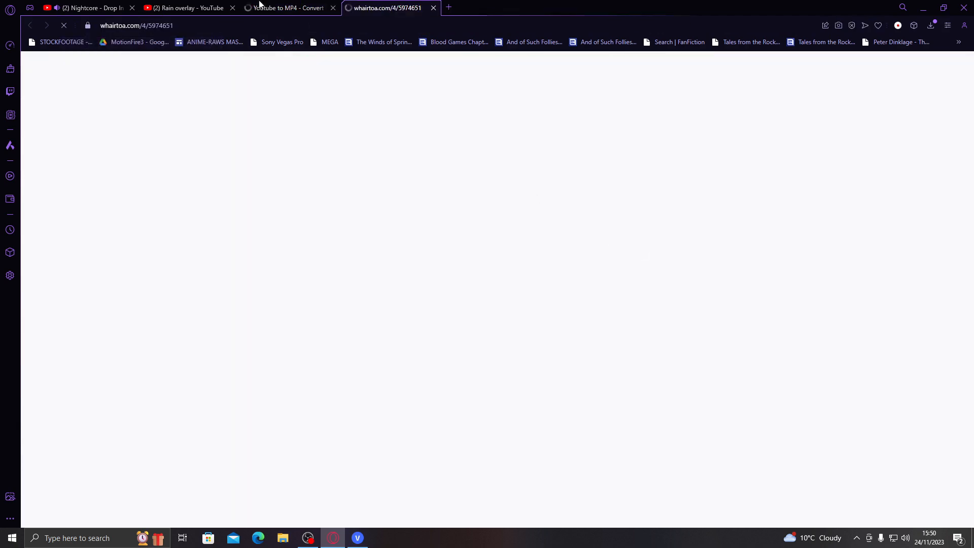
pyautogui.click(202, 4)
pyautogui.click(434, 7)
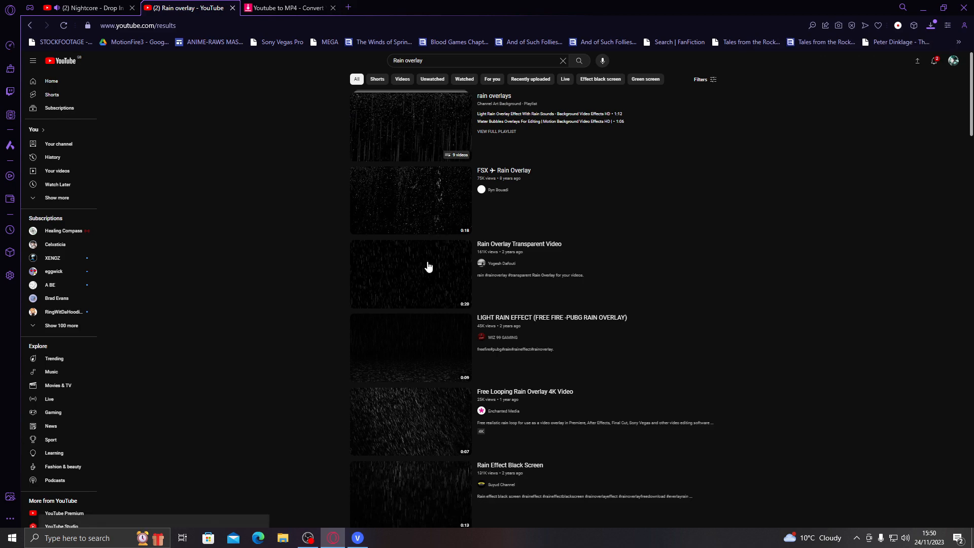
# Try to replace the converter's link with the one for "Rain Overlay Transparent Video"
pyautogui.rightClick(423, 269)
pyautogui.click(442, 316)
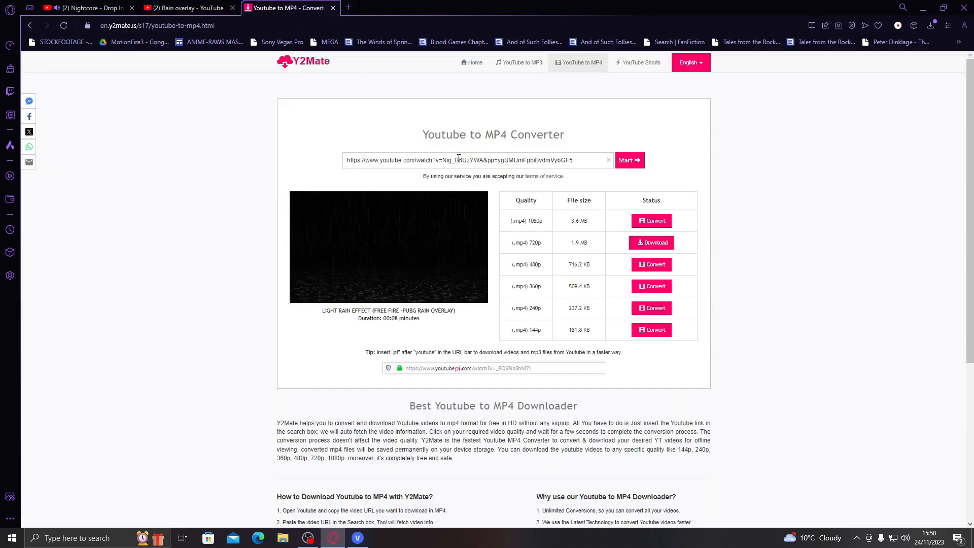
pyautogui.tripleClick(459, 160)
pyautogui.rightClick(458, 160)
pyautogui.click(501, 212)
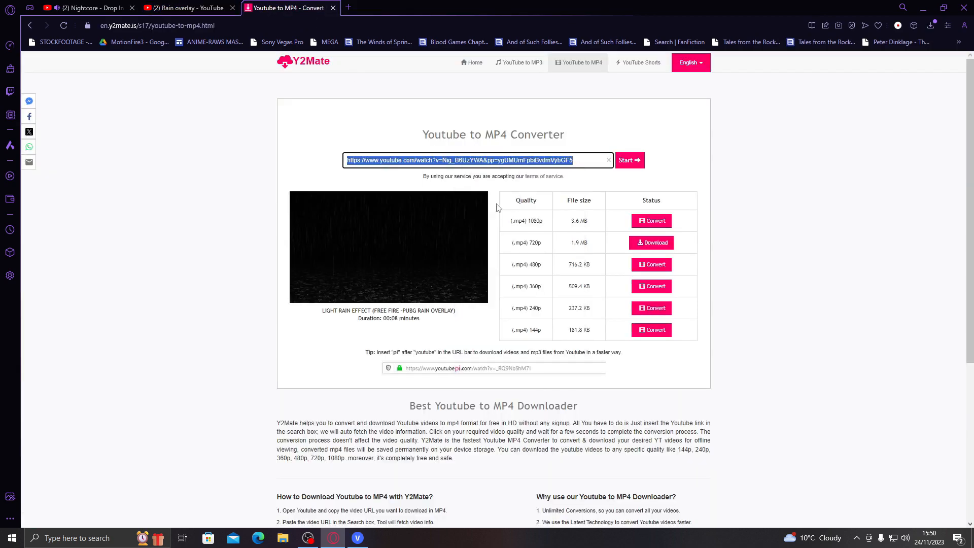
# Copy the "Rain Overlay Transparent Video" link from YouTube into the converter and download the video as a 720p MP4
pyautogui.click(185, 7)
pyautogui.rightClick(414, 274)
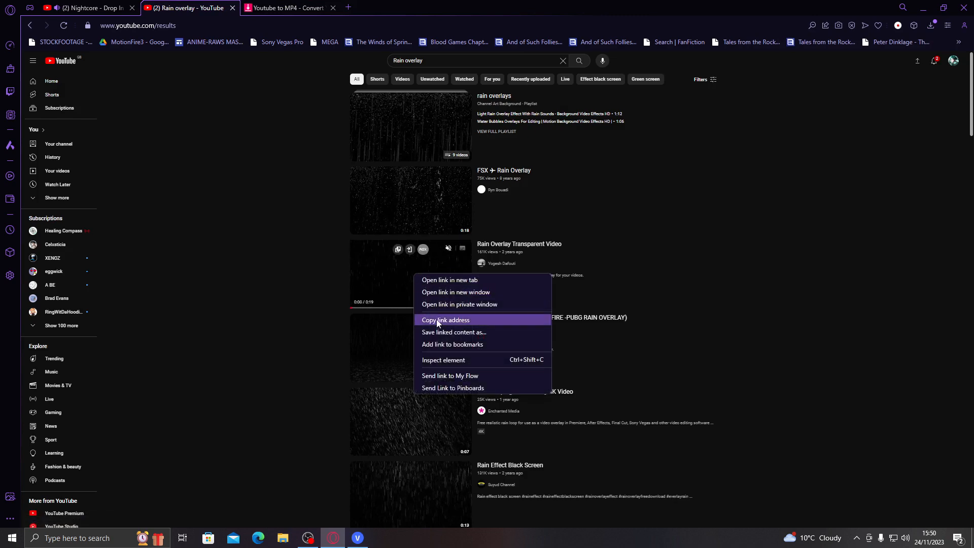
pyautogui.click(438, 321)
pyautogui.click(287, 8)
pyautogui.rightClick(460, 161)
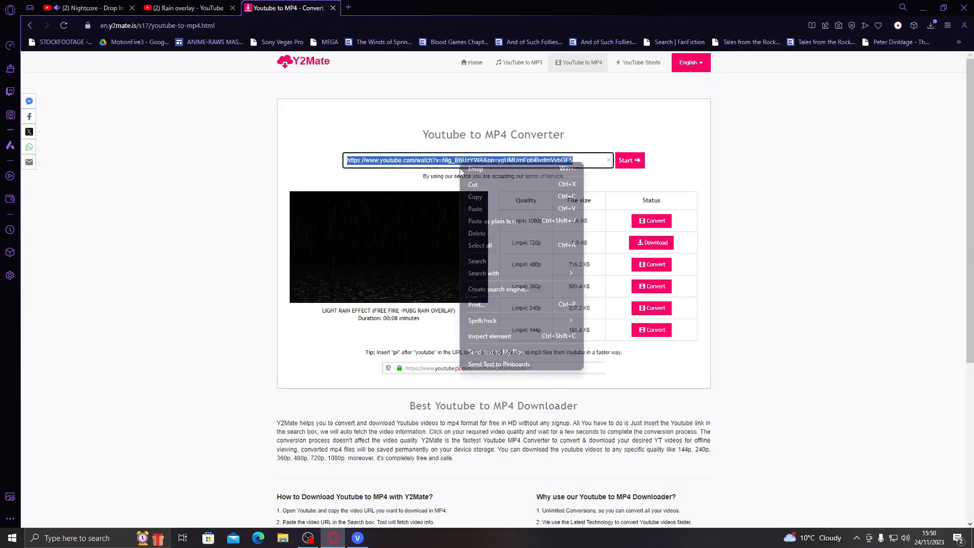
pyautogui.click(486, 212)
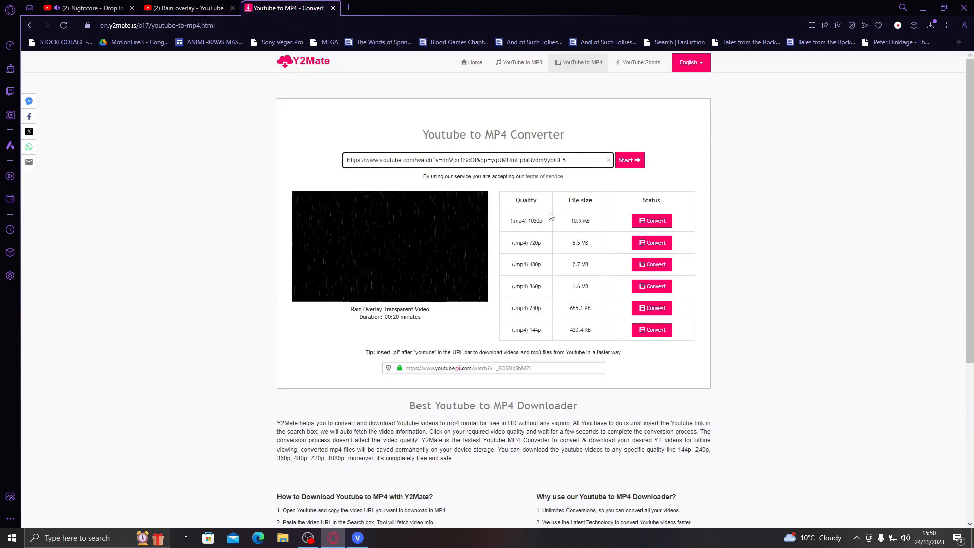
pyautogui.click(646, 250)
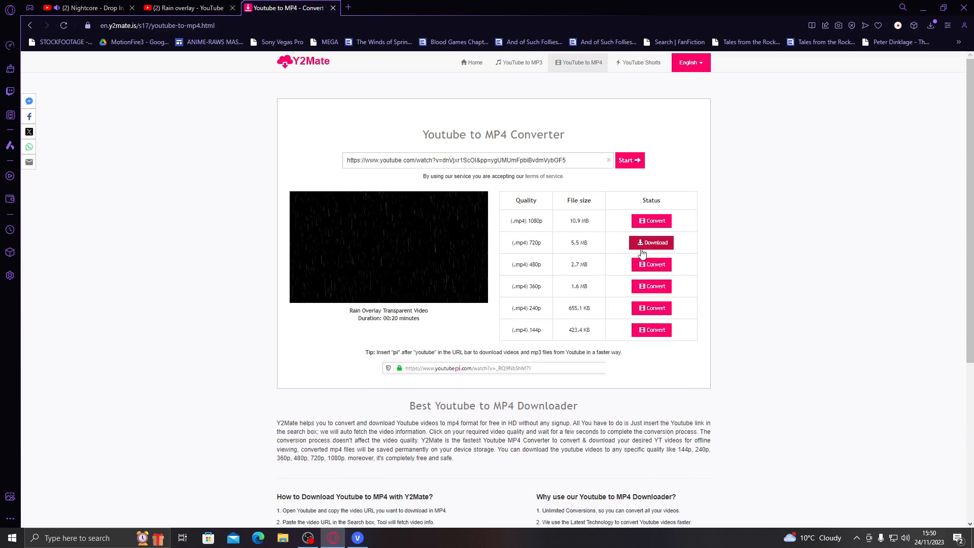
pyautogui.click(640, 243)
# Switch back to VEGAS Pro and import the two downloaded rain videos from the Downloads folder
pyautogui.click(358, 538)
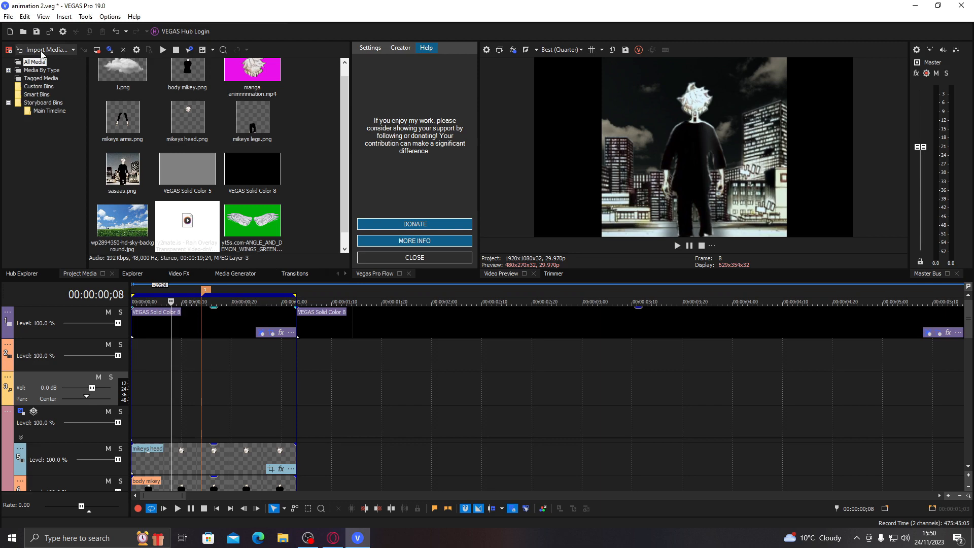
pyautogui.click(43, 50)
pyautogui.click(163, 104)
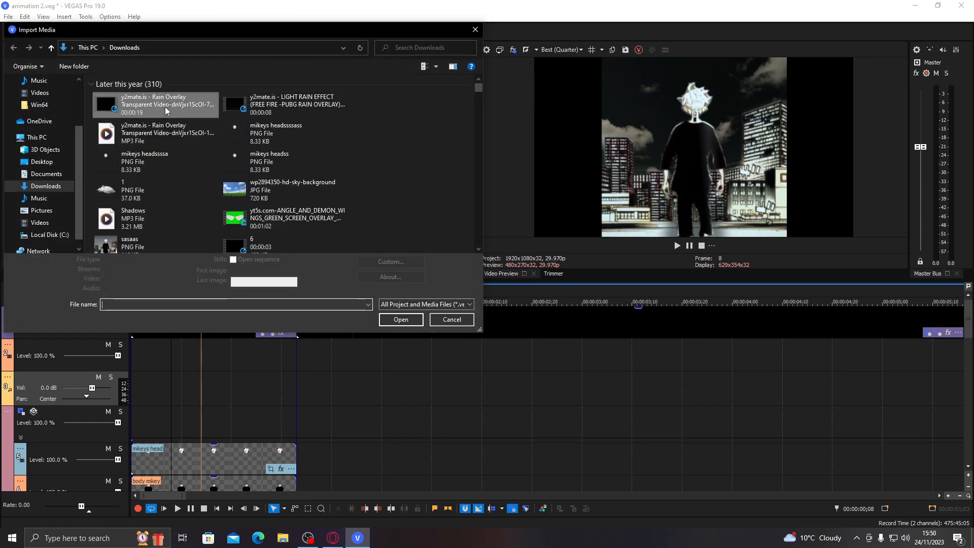
pyautogui.keyDown('ctrl'); pyautogui.click(259, 101); pyautogui.keyUp('ctrl')
pyautogui.click(401, 325)
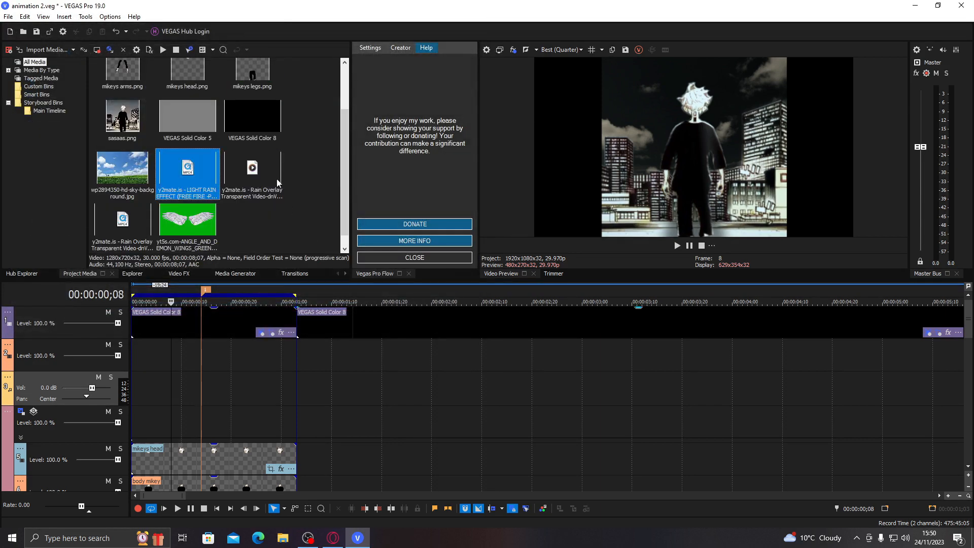
# Place the LIGHT RAIN EFFECT clip at the start of the empty video track and match the project settings to it
pyautogui.moveTo(187, 170); pyautogui.dragTo(152, 389)
pyautogui.click(541, 209)
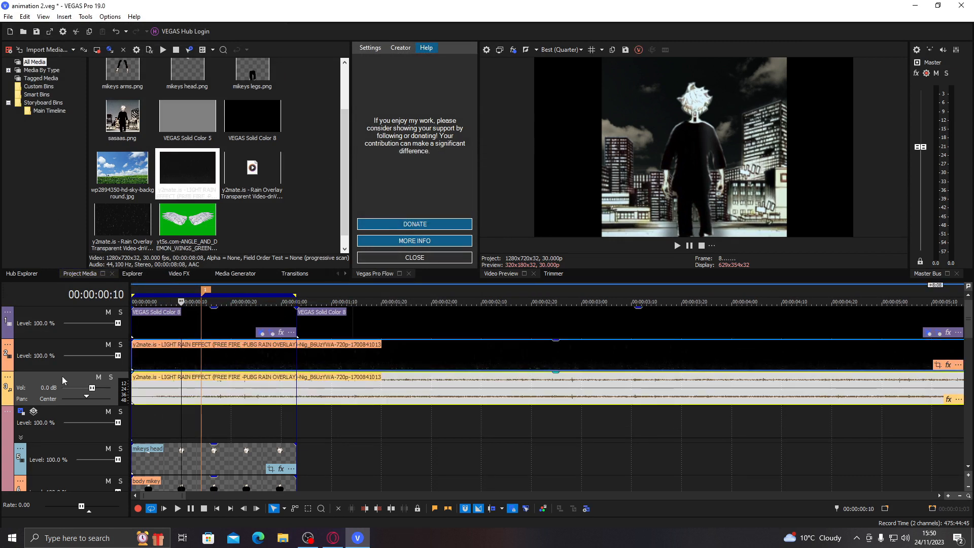
# Delete the audio track belonging to the LIGHT RAIN EFFECT clip along with its event
pyautogui.rightClick(60, 377)
pyautogui.click(106, 221)
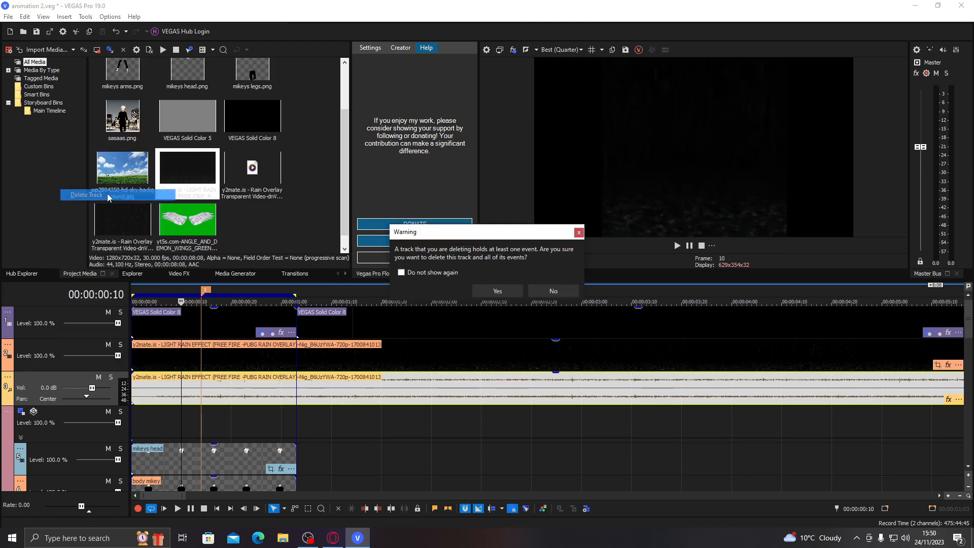
pyautogui.click(497, 291)
# Duplicate the LIGHT RAIN EFFECT video track and cut the clip from the upper copy
pyautogui.rightClick(70, 356)
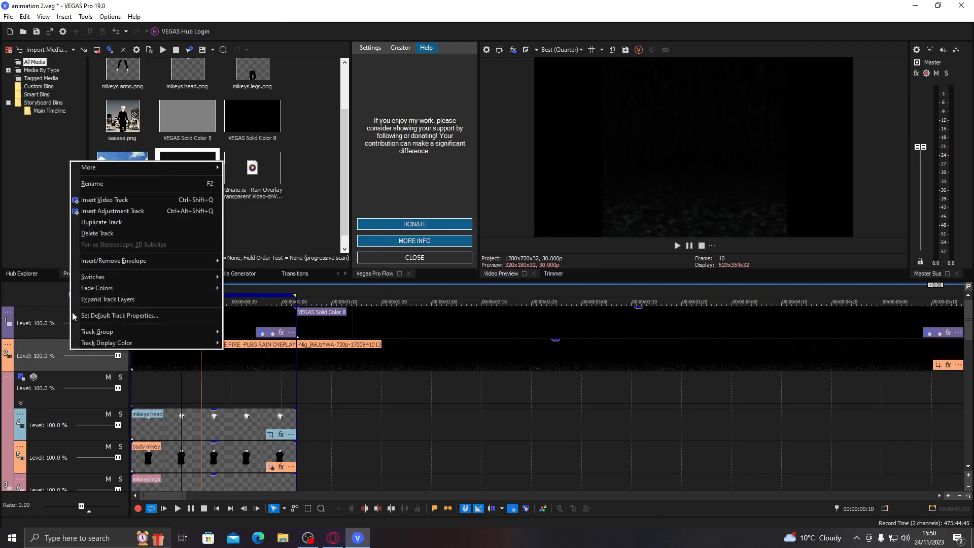
pyautogui.click(94, 220)
pyautogui.hotkey('ctrl', 'x')
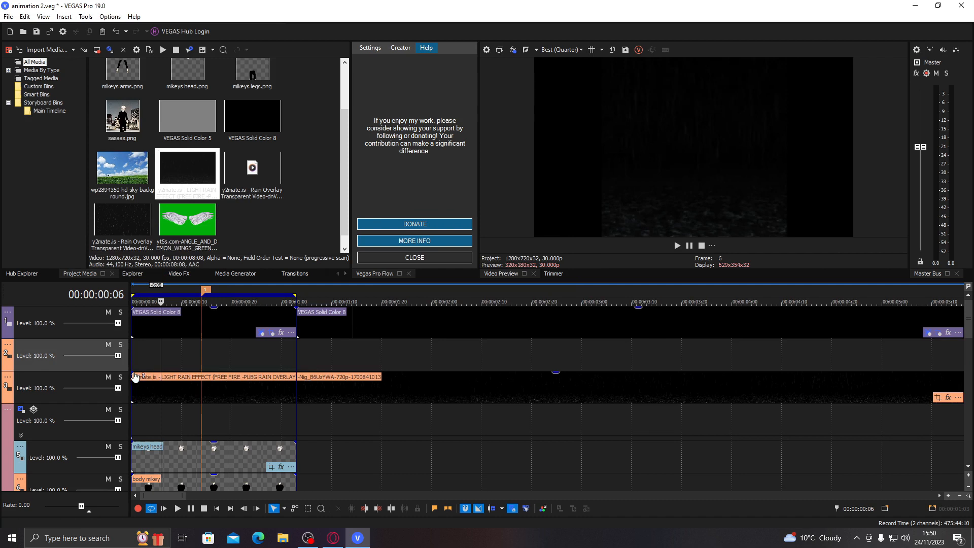
# Set the compositing mode of the LIGHT RAIN EFFECT track to Add
pyautogui.click(7, 377)
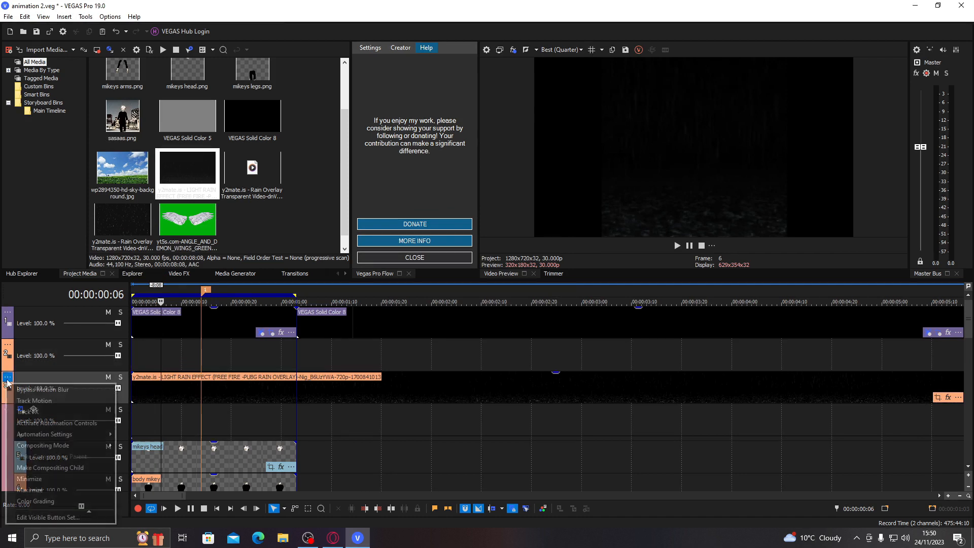
pyautogui.moveTo(80, 447)
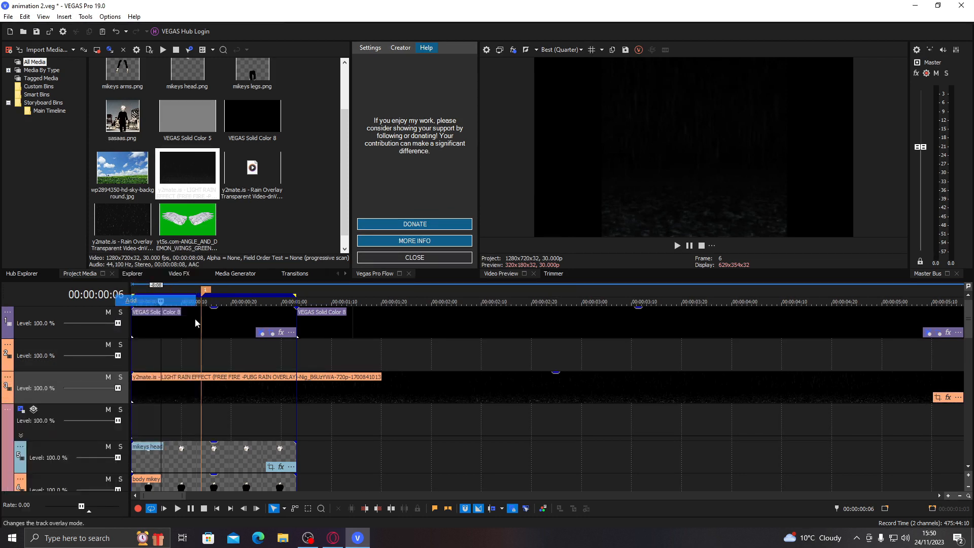
pyautogui.click(153, 302)
# Trim the end of the LIGHT RAIN EFFECT clip to 00:00:01:03, level with the end of the character clips
pyautogui.click(294, 401)
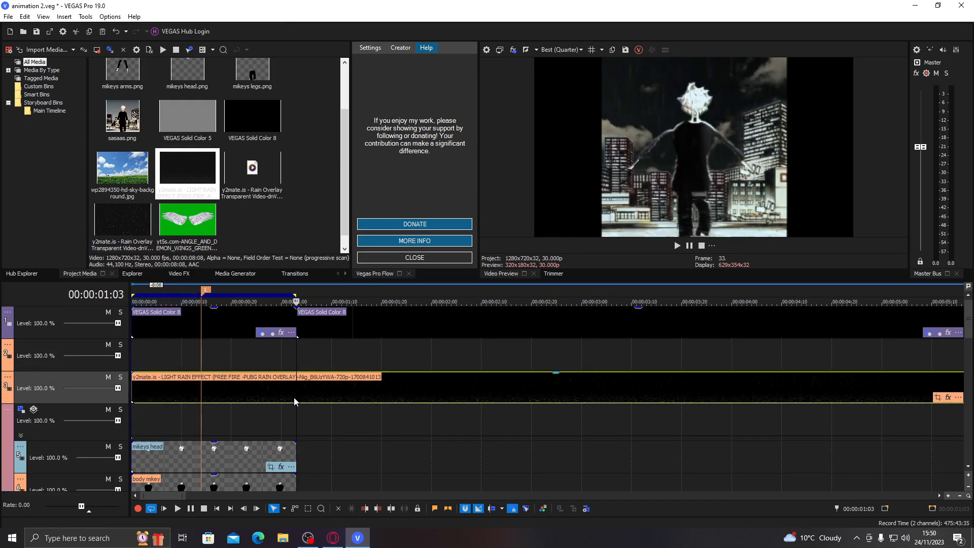
pyautogui.click(377, 511)
pyautogui.click(166, 387)
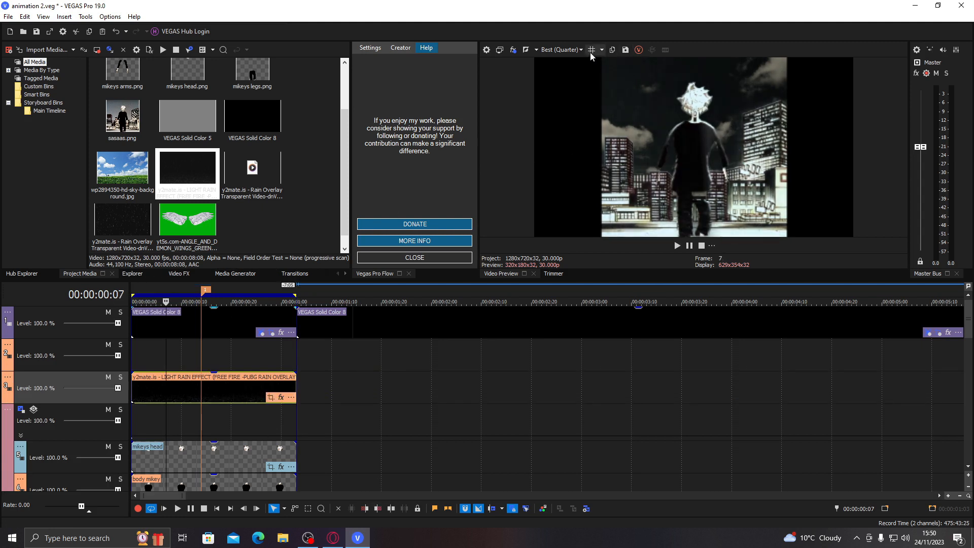
# Set the video preview quality to Best (Full)
pyautogui.click(563, 49)
pyautogui.moveTo(568, 95)
pyautogui.click(617, 105)
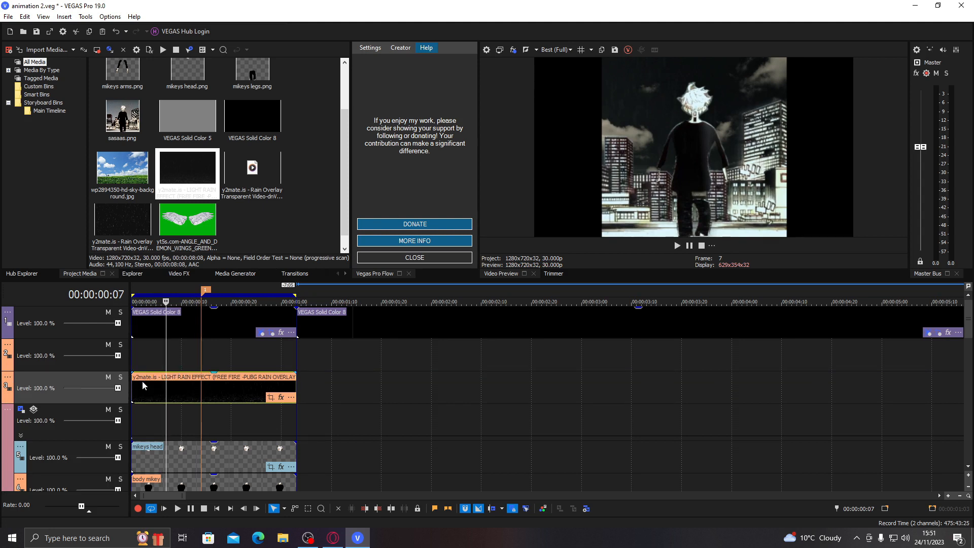
# Move the LIGHT RAIN EFFECT track above the empty track and check the rain in the preview at several frames
pyautogui.moveTo(54, 382); pyautogui.dragTo(57, 347)
pyautogui.click(182, 354)
pyautogui.click(232, 354)
pyautogui.click(241, 346)
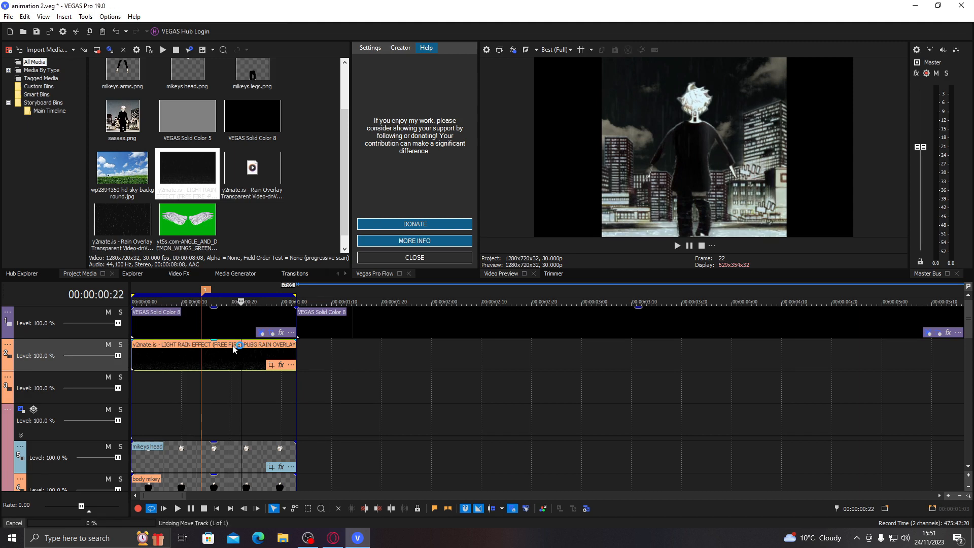
# Undo the rain track edits back to before the deletion of its audio track
pyautogui.hotkey('ctrl', 'z')
pyautogui.hotkey('ctrl', 'z')
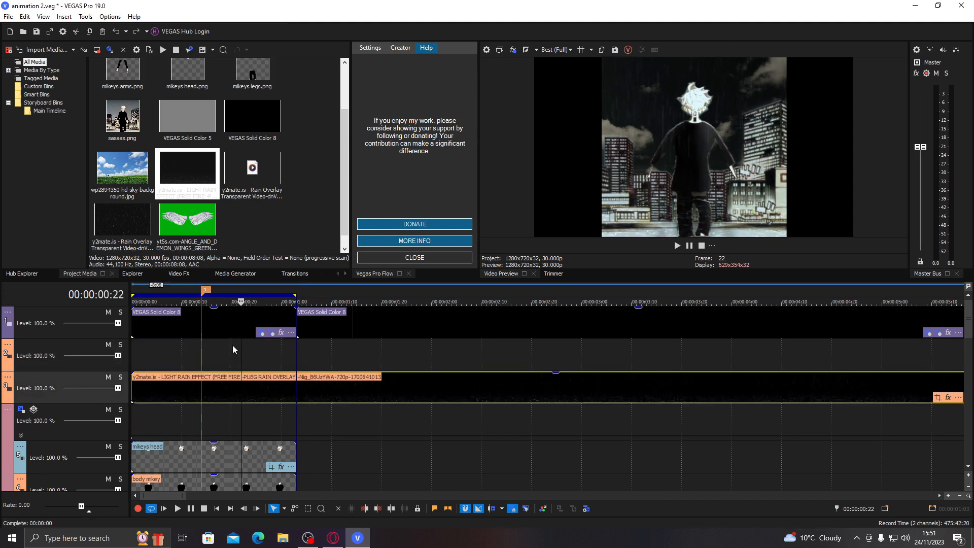
pyautogui.hotkey('ctrl', 'z')
pyautogui.hotkey('ctrl', 'z')
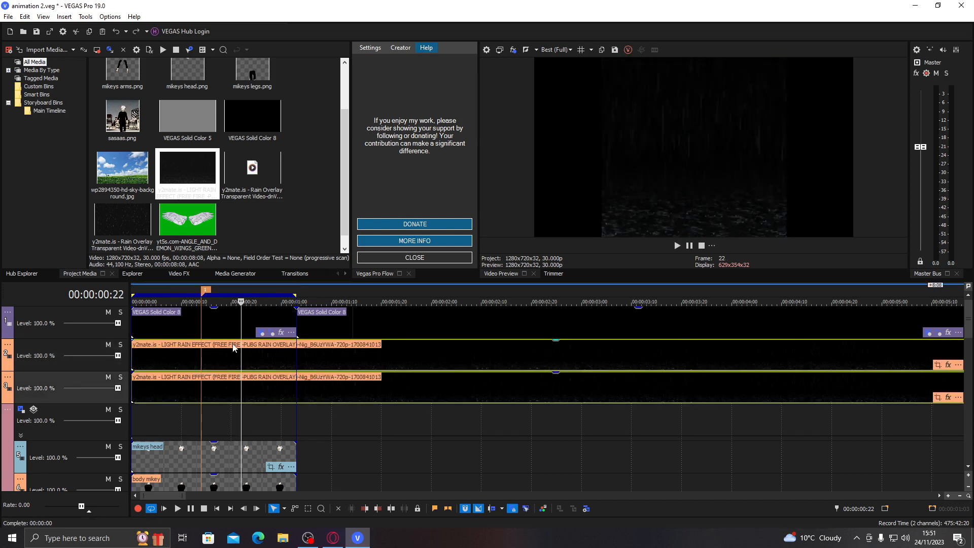
pyautogui.hotkey('ctrl', 'z')
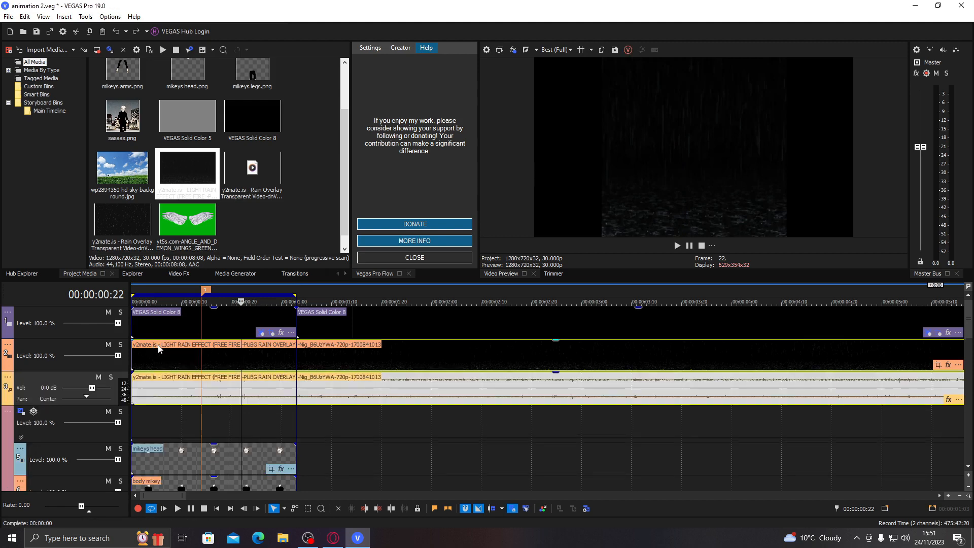
# Delete the audio track of the LIGHT RAIN EFFECT clip and try shifting its video clip beyond the end of the character clips
pyautogui.click(162, 383)
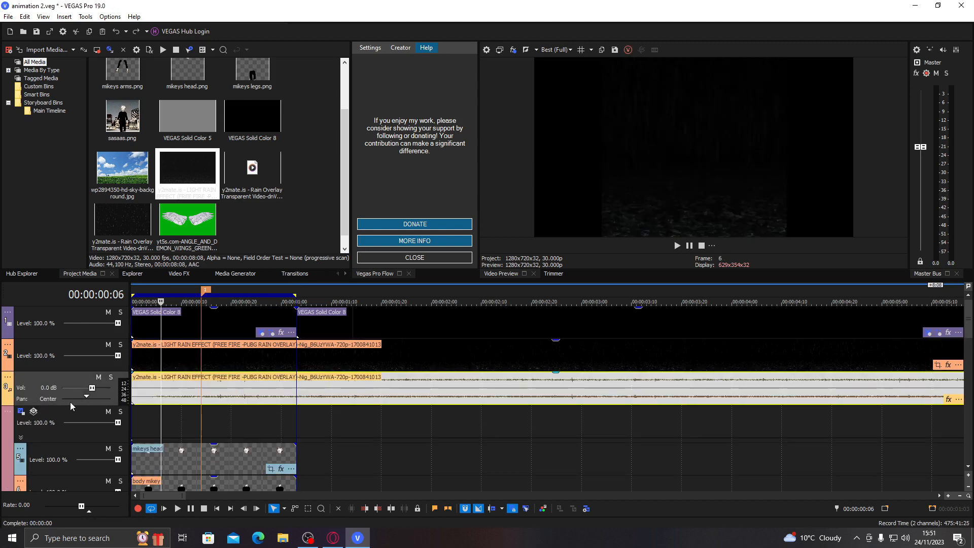
pyautogui.rightClick(33, 379)
pyautogui.click(71, 197)
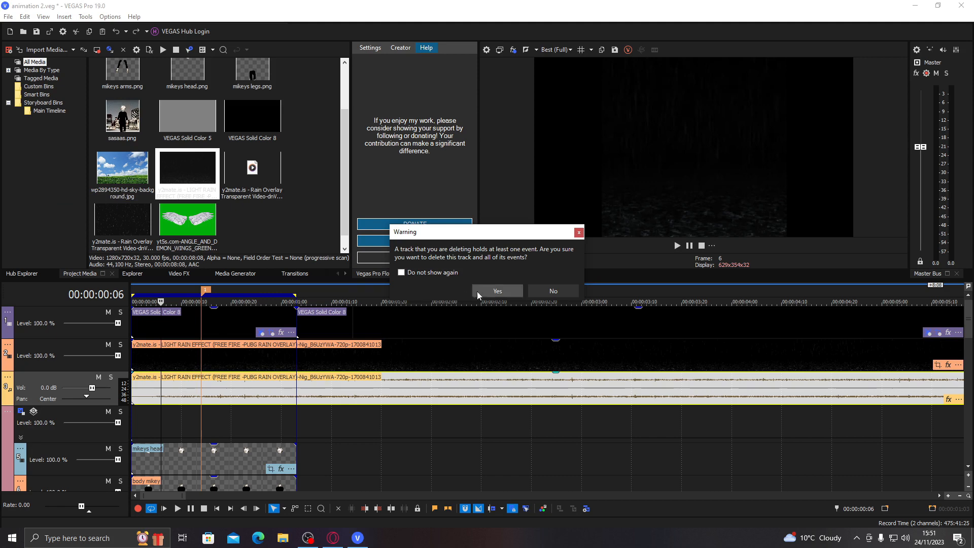
pyautogui.click(497, 293)
pyautogui.moveTo(180, 356); pyautogui.dragTo(375, 366)
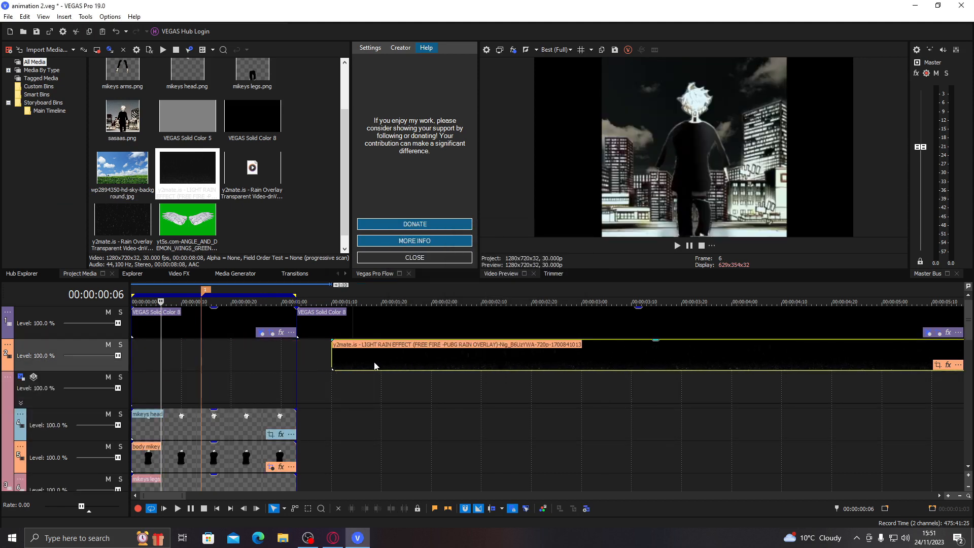
# Undo the rain edits back to before the LIGHT RAIN EFFECT clip was placed on the timeline
pyautogui.hotkey('ctrl', 'z')
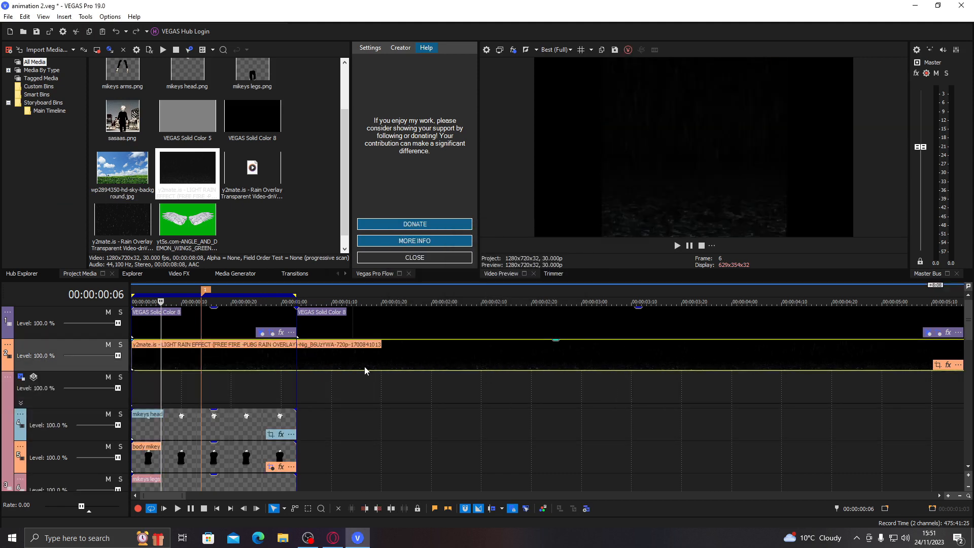
pyautogui.hotkey('ctrl', 'z')
pyautogui.hotkey('ctrl', 'z')
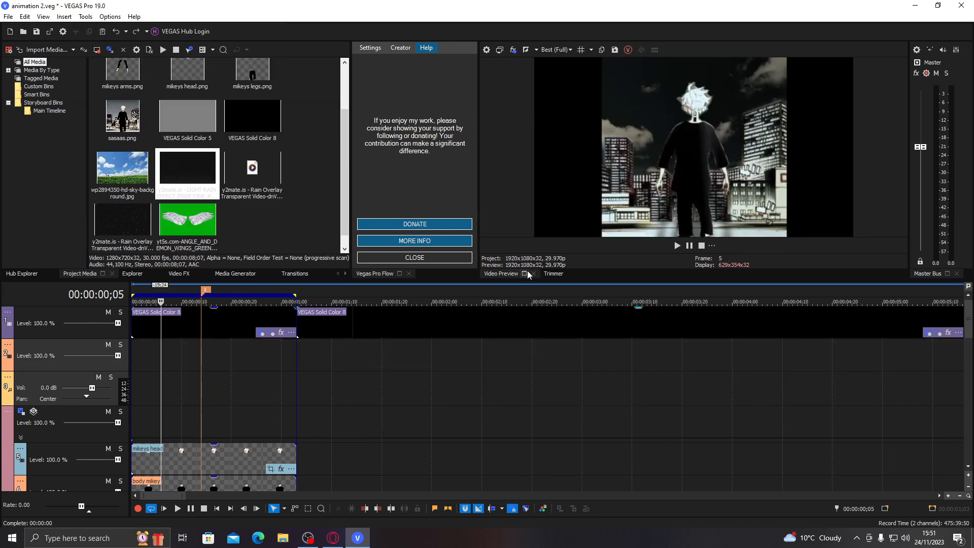
# Place the LIGHT RAIN EFFECT clip at the start of the second track, keeping the project settings, and delete its audio track
pyautogui.moveTo(188, 173); pyautogui.dragTo(213, 367)
pyautogui.click(569, 211)
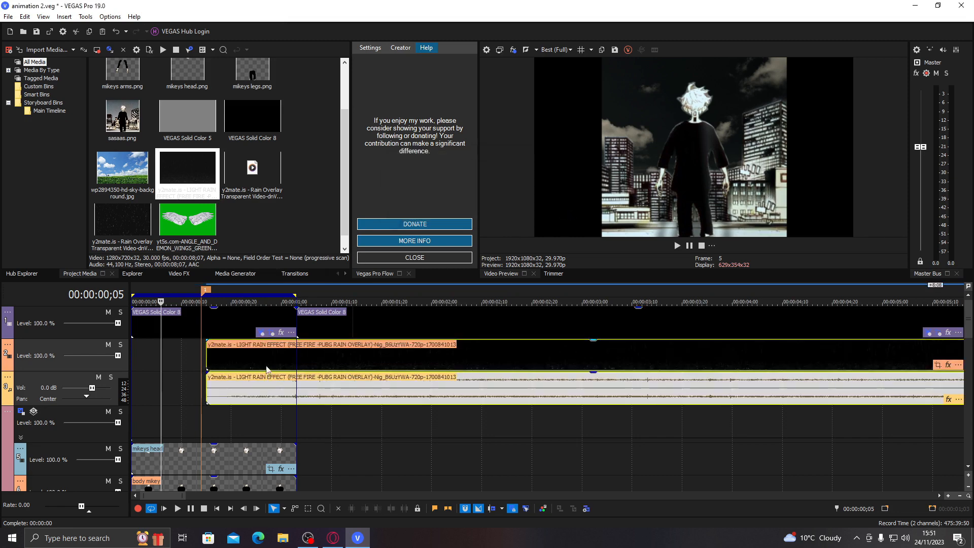
pyautogui.moveTo(271, 376); pyautogui.dragTo(167, 367)
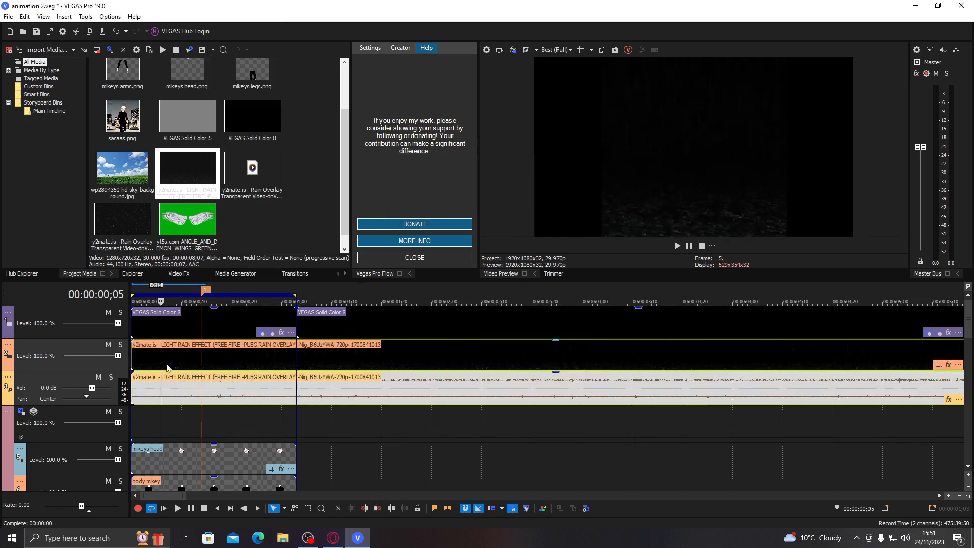
pyautogui.rightClick(60, 377)
pyautogui.click(124, 199)
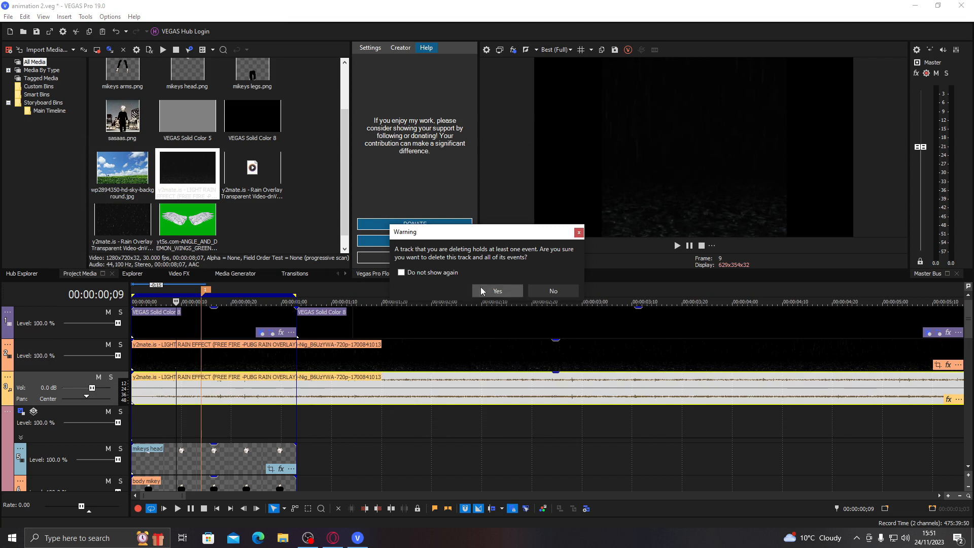
pyautogui.click(476, 285)
# Trim the end of the LIGHT RAIN EFFECT clip level with the end of the character clips
pyautogui.click(295, 358)
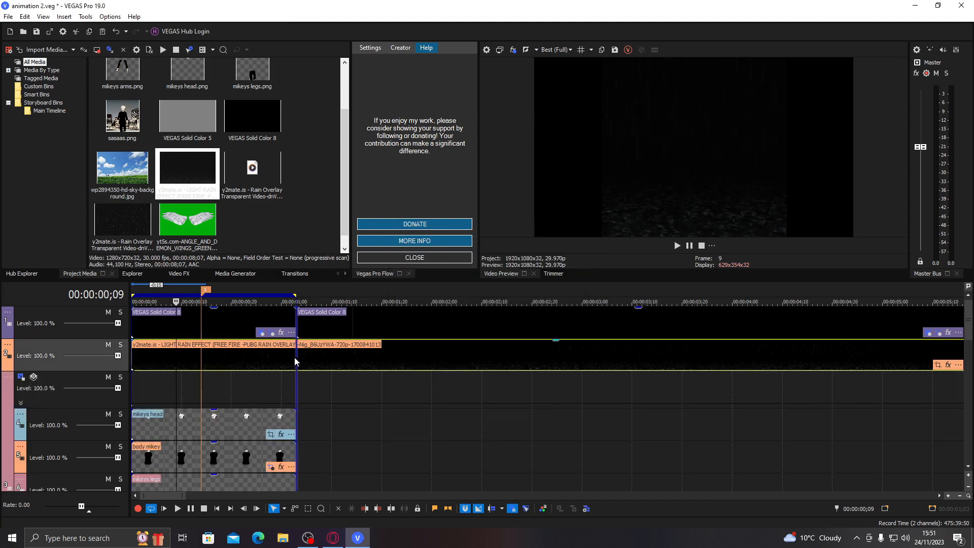
pyautogui.click(378, 508)
pyautogui.click(187, 364)
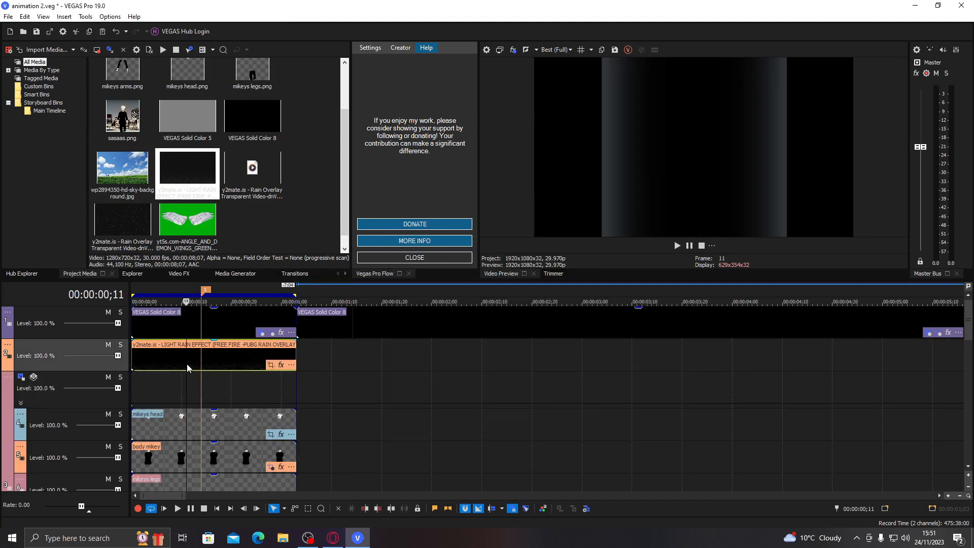
# Change the LIGHT RAIN EFFECT track's compositing mode to blend away the clip's black background
pyautogui.click(7, 345)
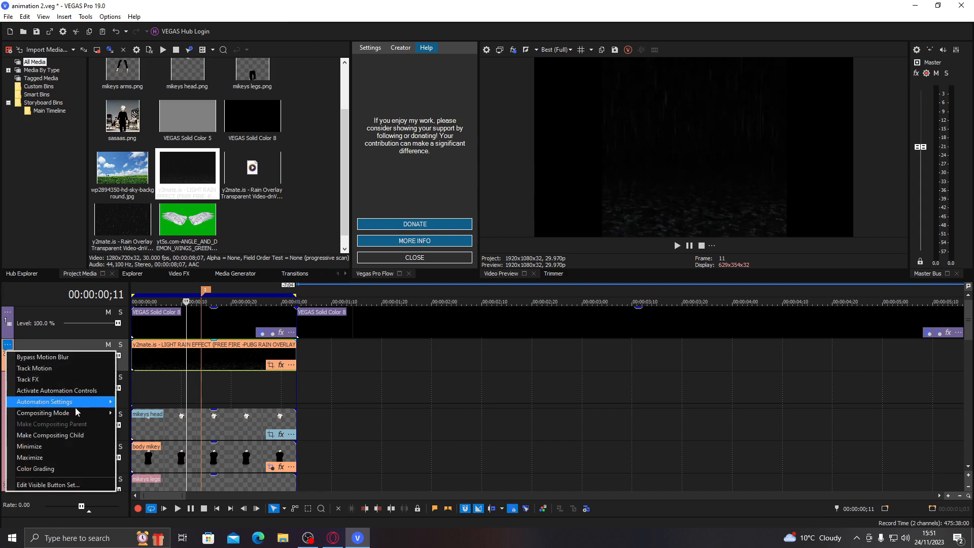
pyautogui.moveTo(76, 412)
pyautogui.click(147, 279)
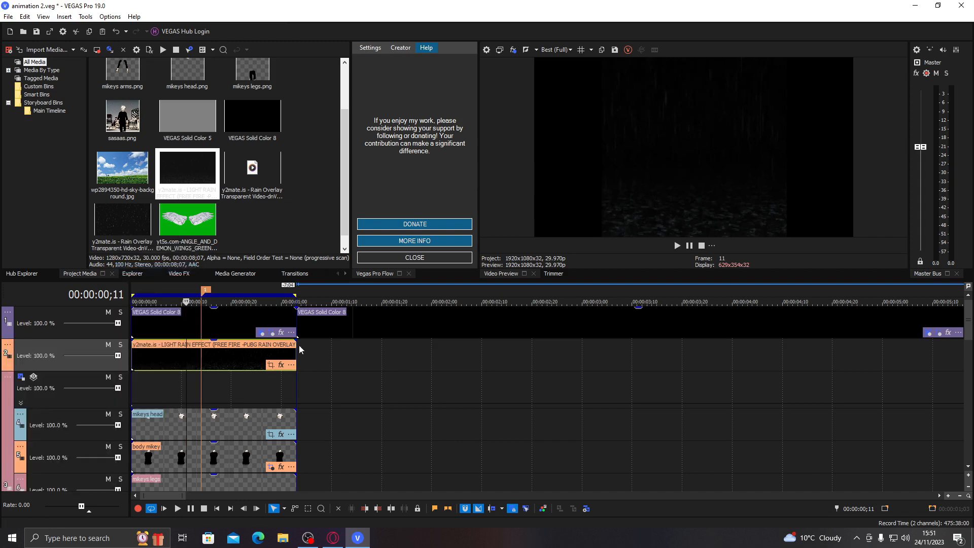
# Move the rain clip's Pan/Crop frame to X Center 635.7 and Y Center 221.1 at its first frame, and check the rain at several frames
pyautogui.click(272, 365)
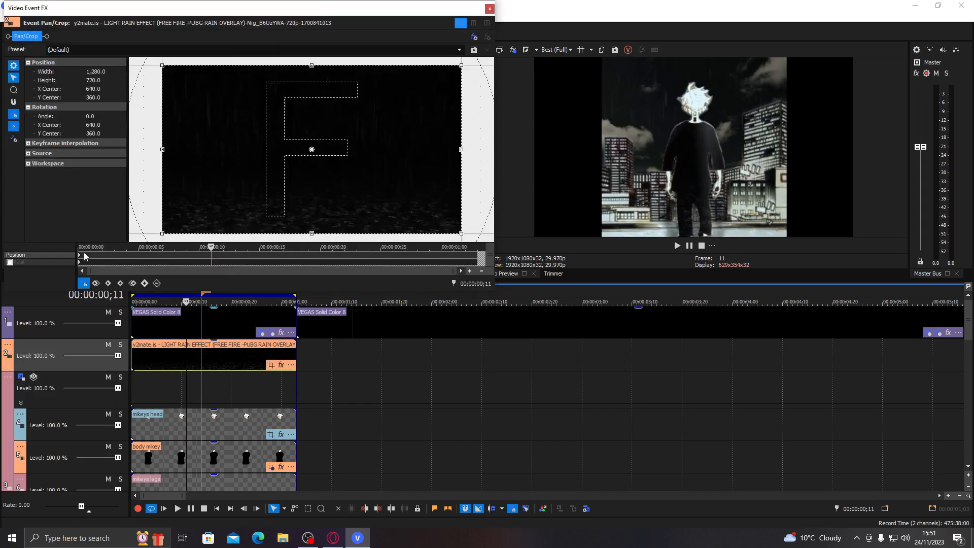
pyautogui.click(78, 259)
pyautogui.moveTo(308, 208); pyautogui.dragTo(307, 175)
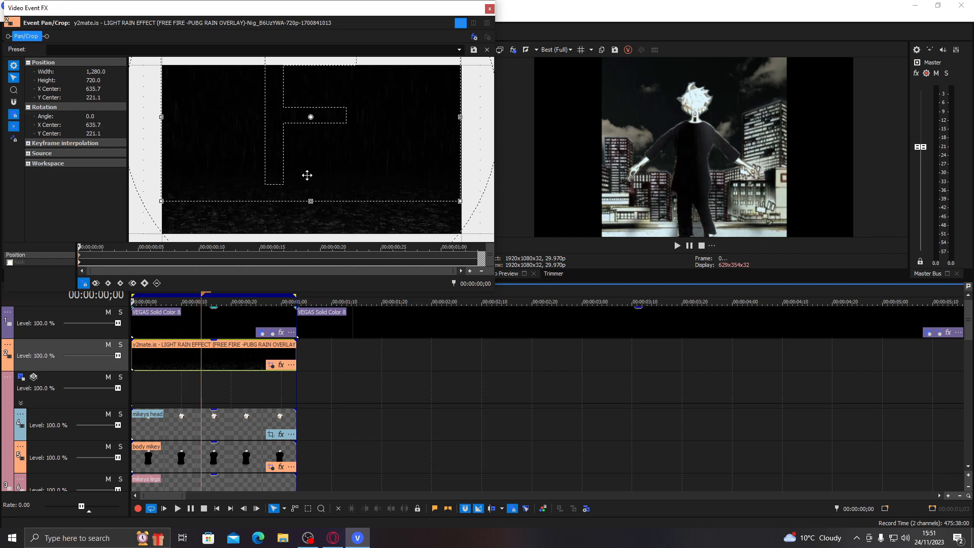
pyautogui.click(193, 363)
pyautogui.click(228, 357)
pyautogui.click(249, 356)
pyautogui.click(258, 356)
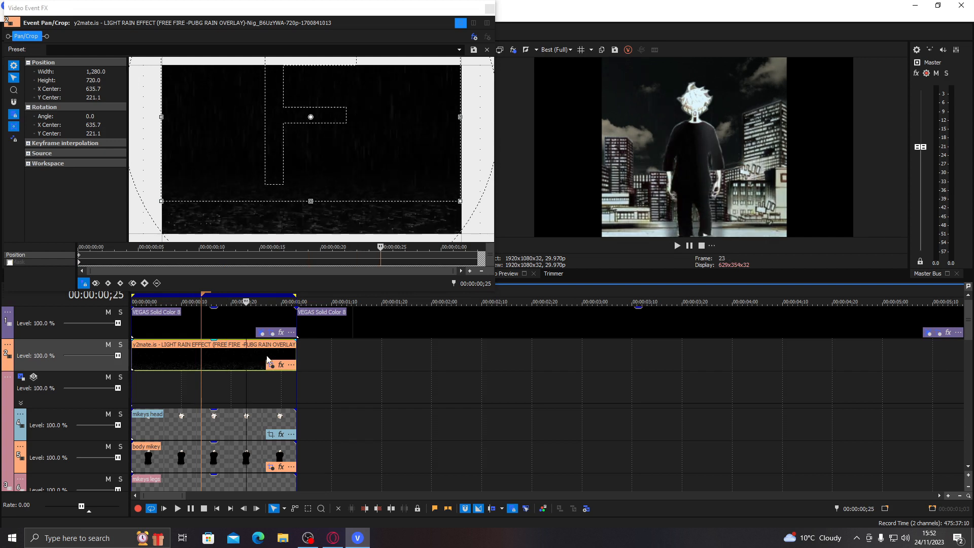
pyautogui.click(272, 360)
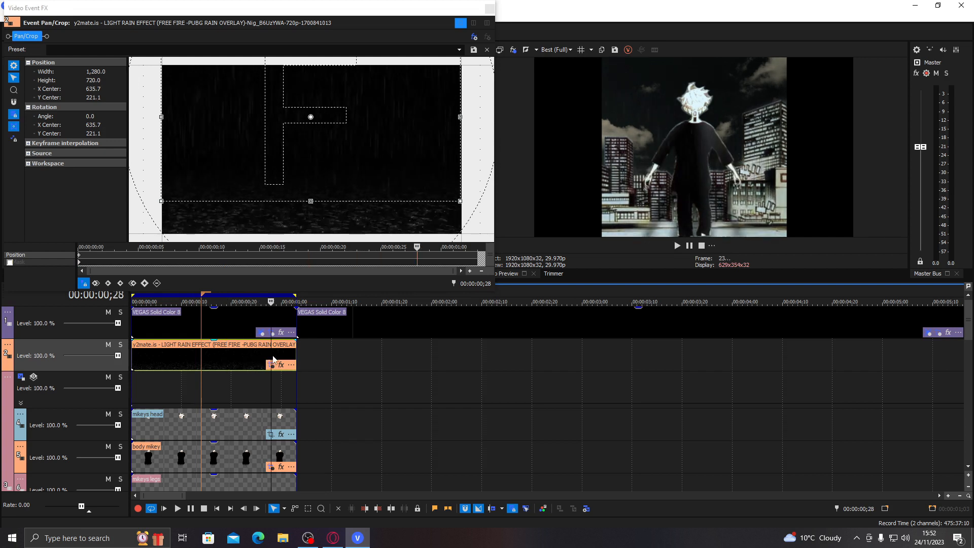
pyautogui.click(490, 8)
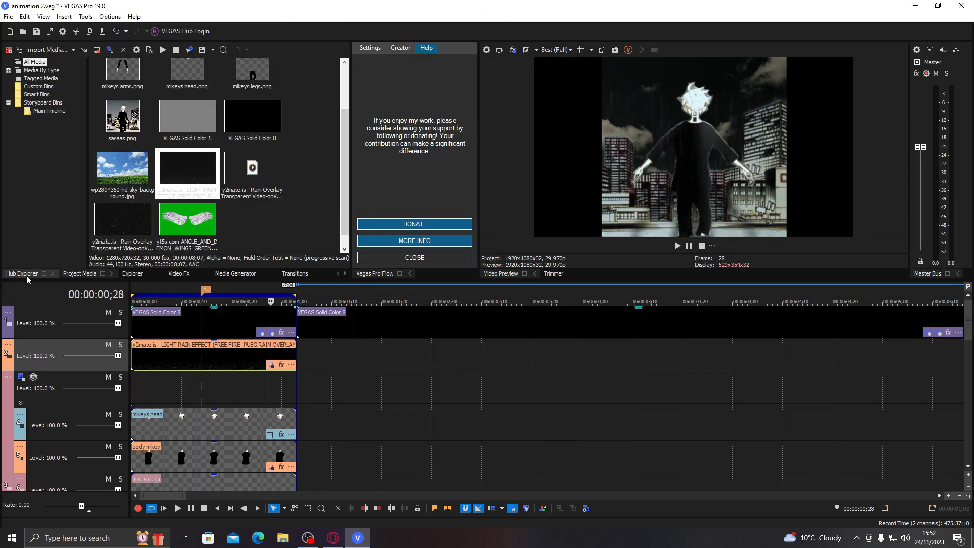
# Apply the default S_HueSatBright effect to the LIGHT RAIN EFFECT clip and raise its Brightness to strengthen the rain
pyautogui.click(173, 277)
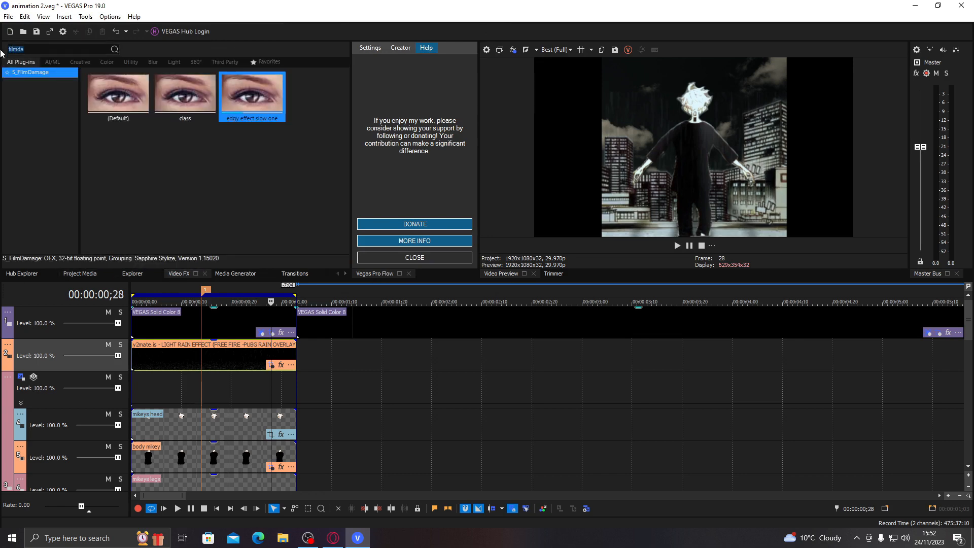
pyautogui.write('hue')
pyautogui.click(54, 117)
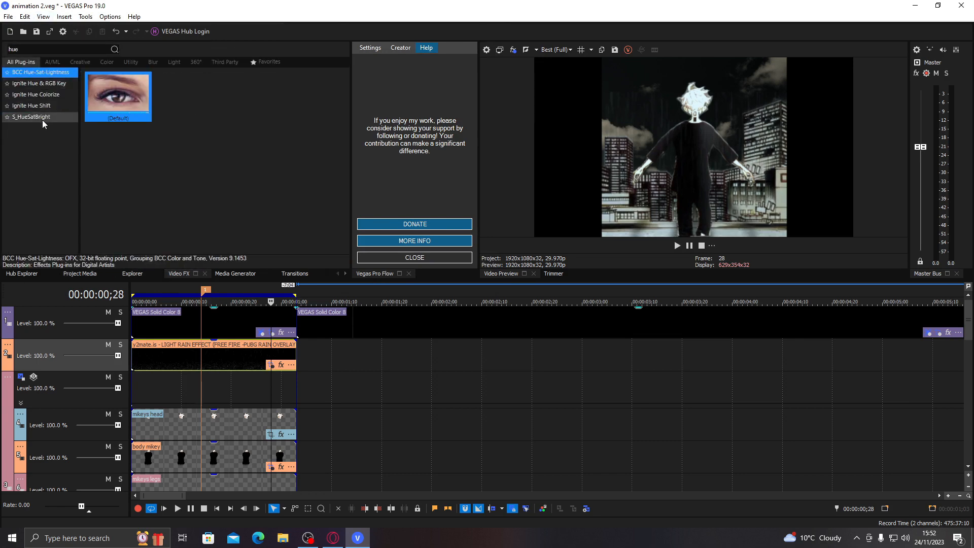
pyautogui.doubleClick(130, 108)
pyautogui.moveTo(75, 182); pyautogui.dragTo(84, 182)
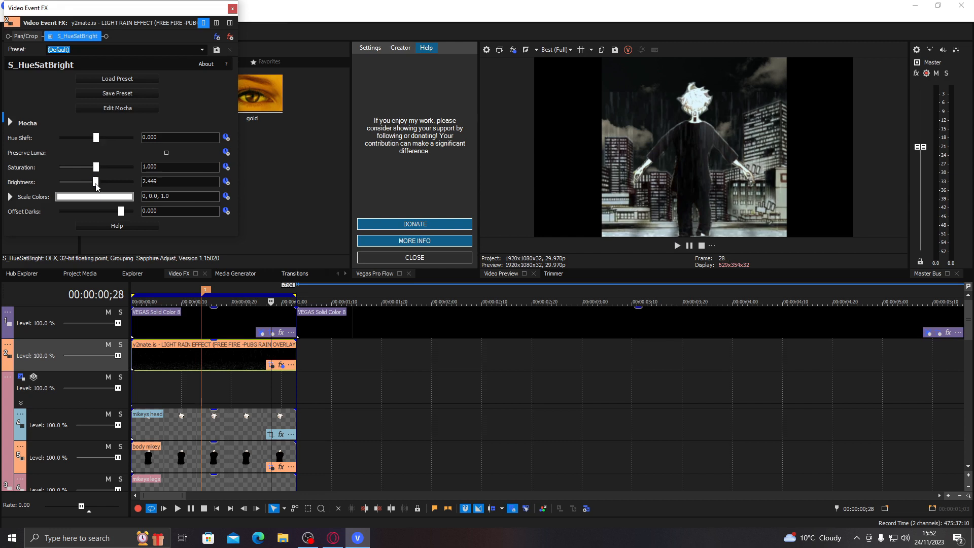
pyautogui.moveTo(110, 186); pyautogui.dragTo(111, 187)
pyautogui.click(232, 9)
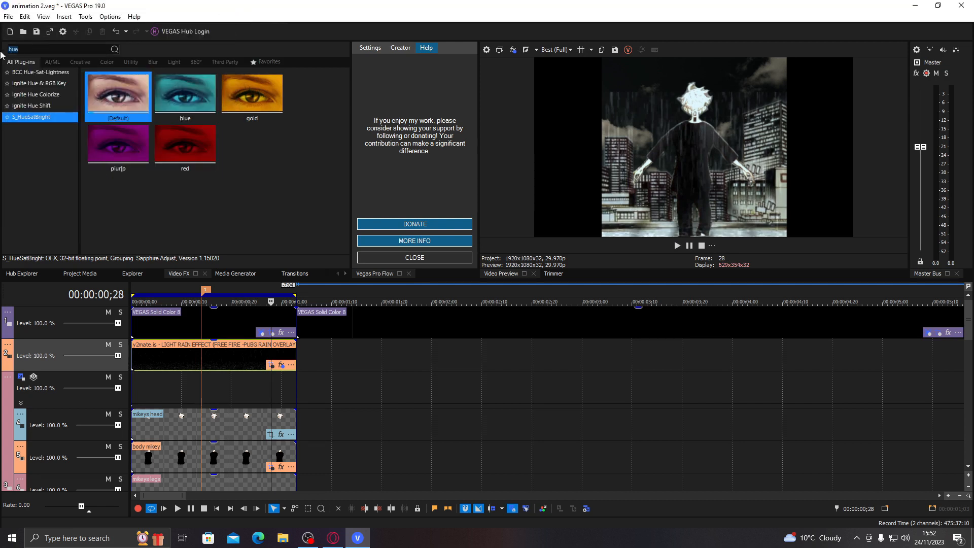
# Apply the default Bézier Masking effect to the LIGHT RAIN EFFECT clip
pyautogui.write('mask')
pyautogui.click(79, 86)
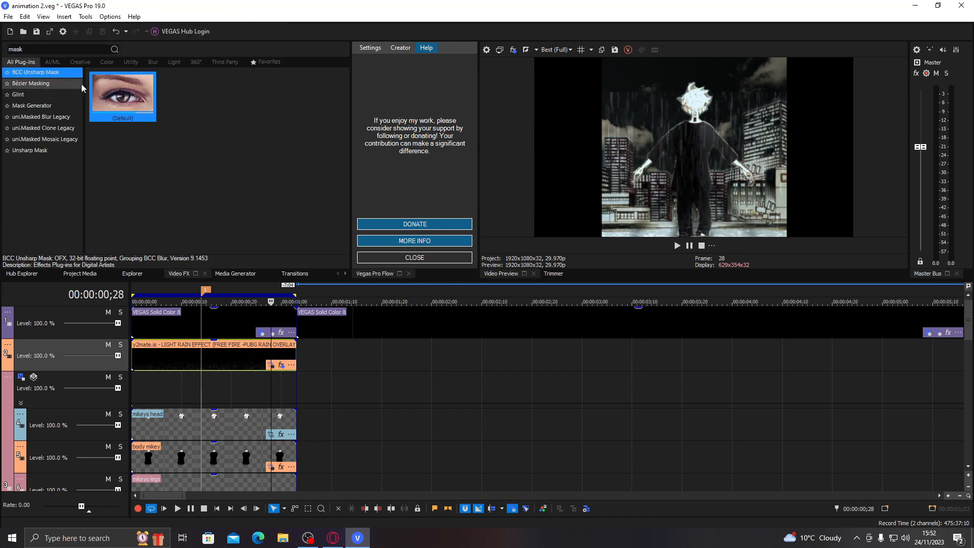
pyautogui.moveTo(123, 94); pyautogui.dragTo(201, 358)
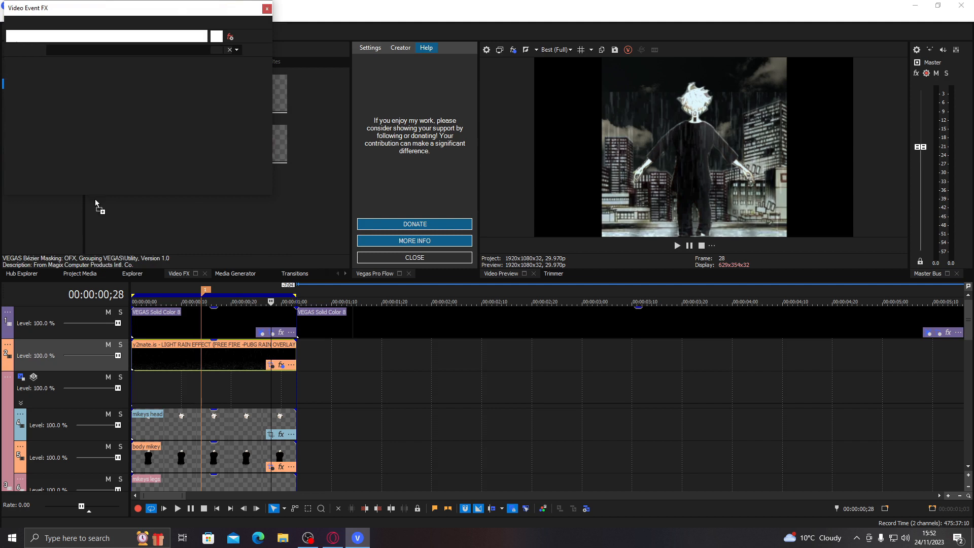
# Widen the rectangular Mask 1 to 0.812 and move it over the ground to location 0.498, -0.093
pyautogui.moveTo(615, 149); pyautogui.dragTo(565, 148)
pyautogui.moveTo(630, 155); pyautogui.dragTo(633, 217)
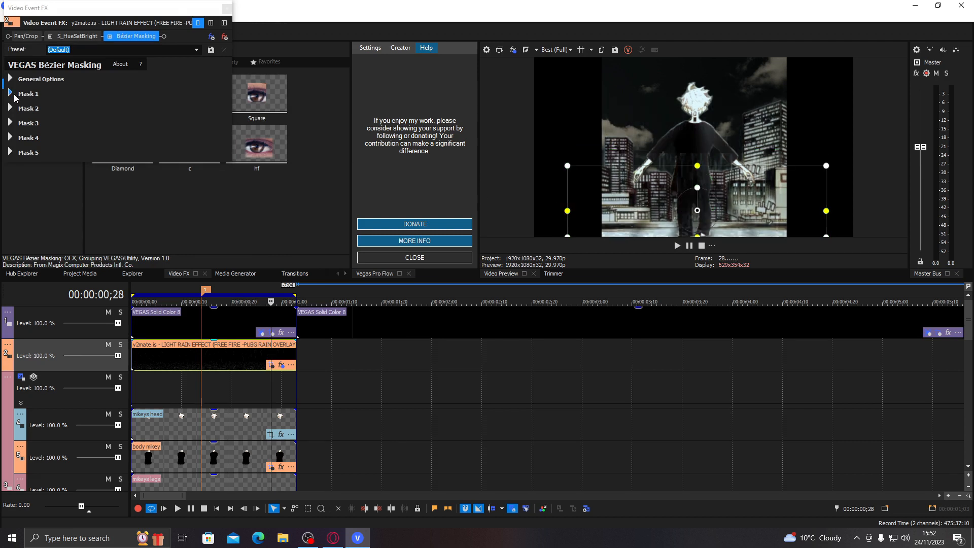
pyautogui.click(20, 94)
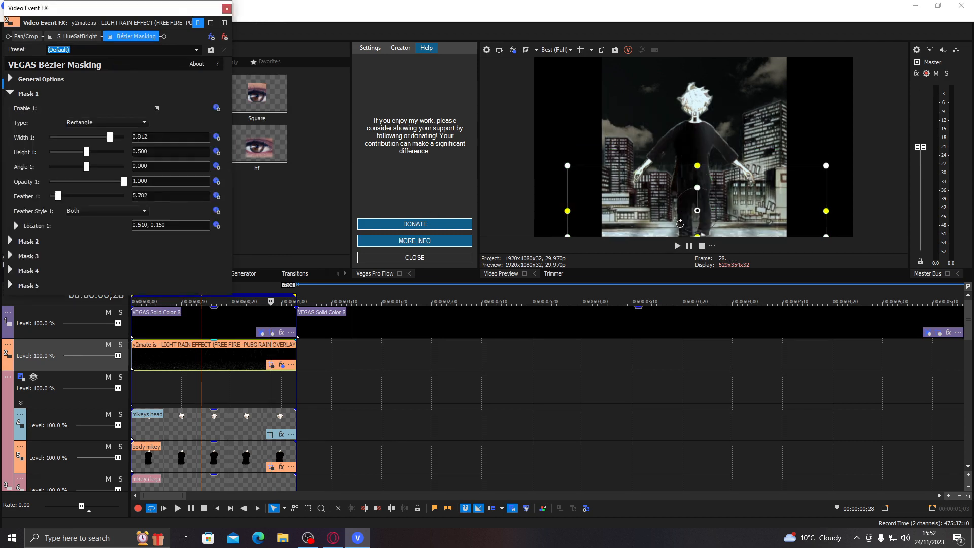
pyautogui.moveTo(631, 205)
pyautogui.mouseDown()
pyautogui.moveTo(627, 249)
pyautogui.moveTo(643, 217)
pyautogui.mouseUp()
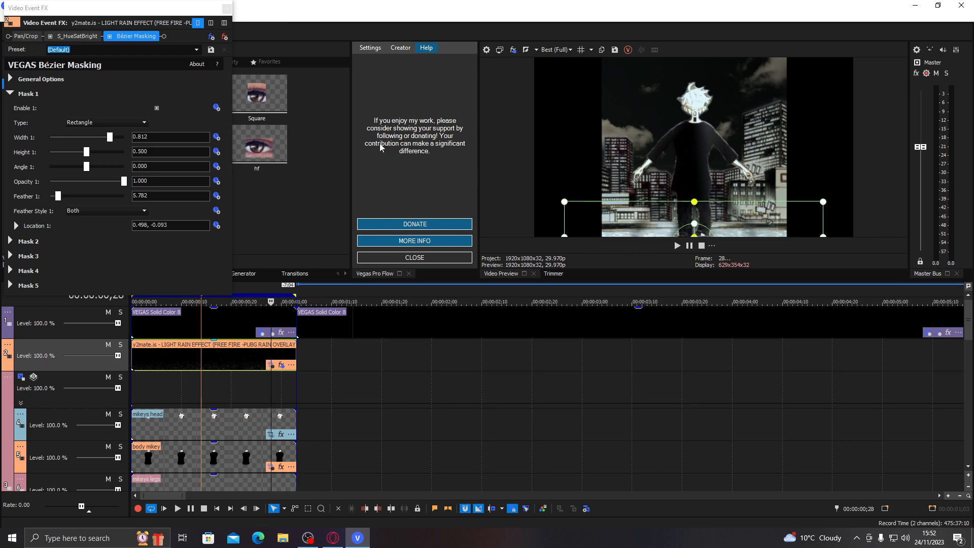
pyautogui.click(227, 8)
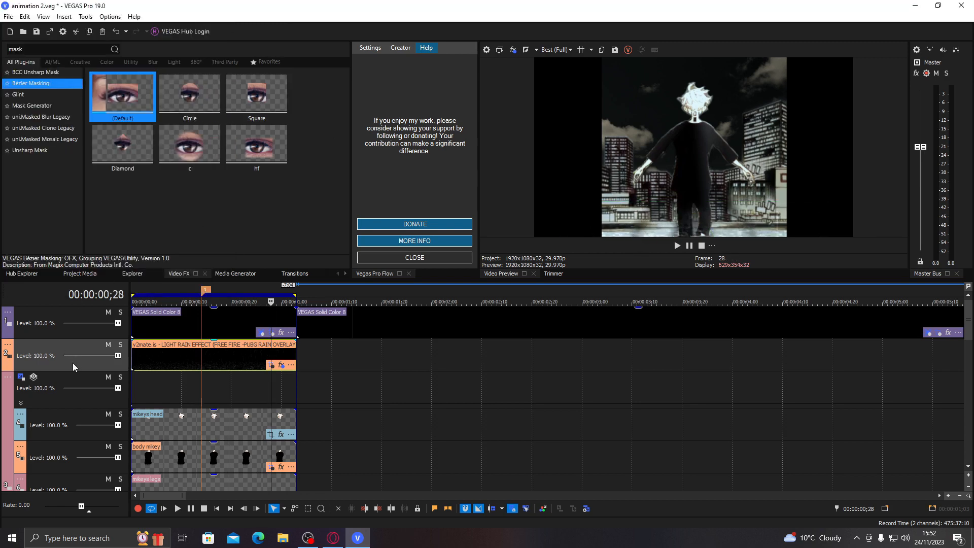
# Move the LIGHT RAIN EFFECT track below the character tracks, directly above the background group
pyautogui.scroll(-5, 73, 415)
pyautogui.moveTo(85, 485); pyautogui.dragTo(81, 441)
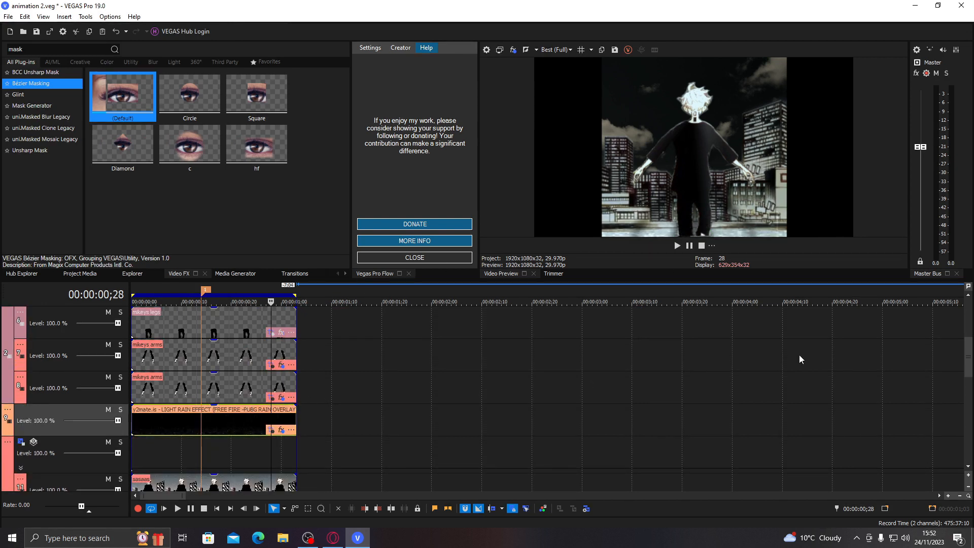
pyautogui.scroll(5, 288, 350)
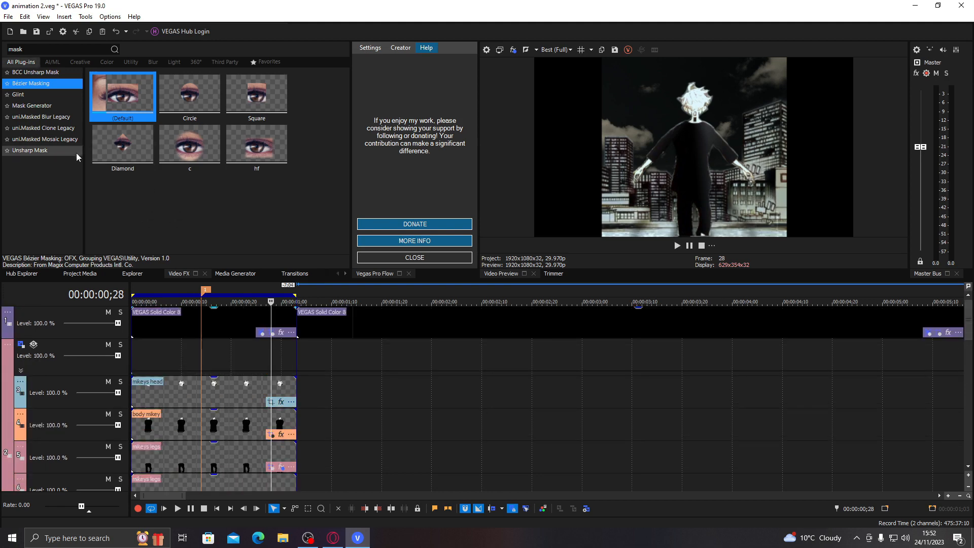
# Insert a video track above the character group and set its compositing mode to Add
pyautogui.rightClick(288, 351)
pyautogui.click(299, 227)
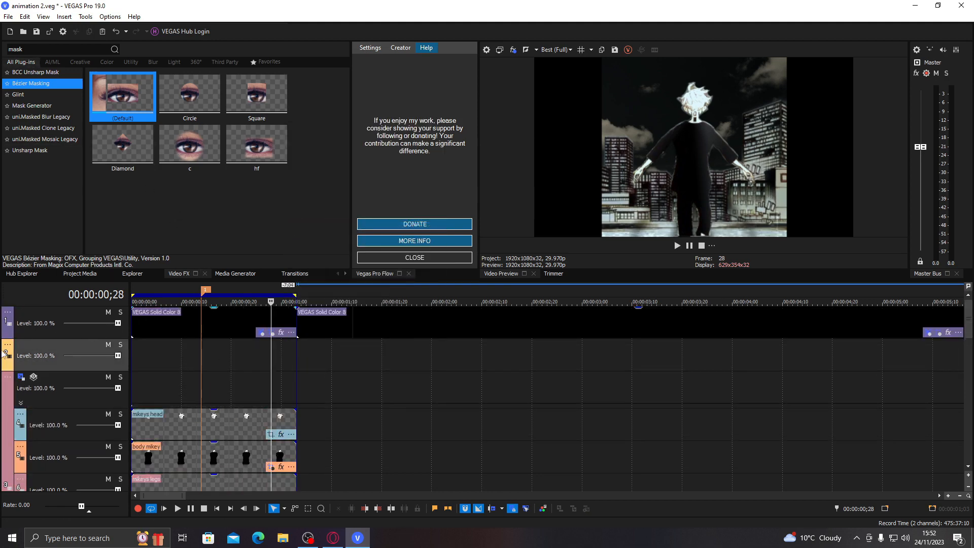
pyautogui.click(8, 345)
pyautogui.moveTo(104, 414)
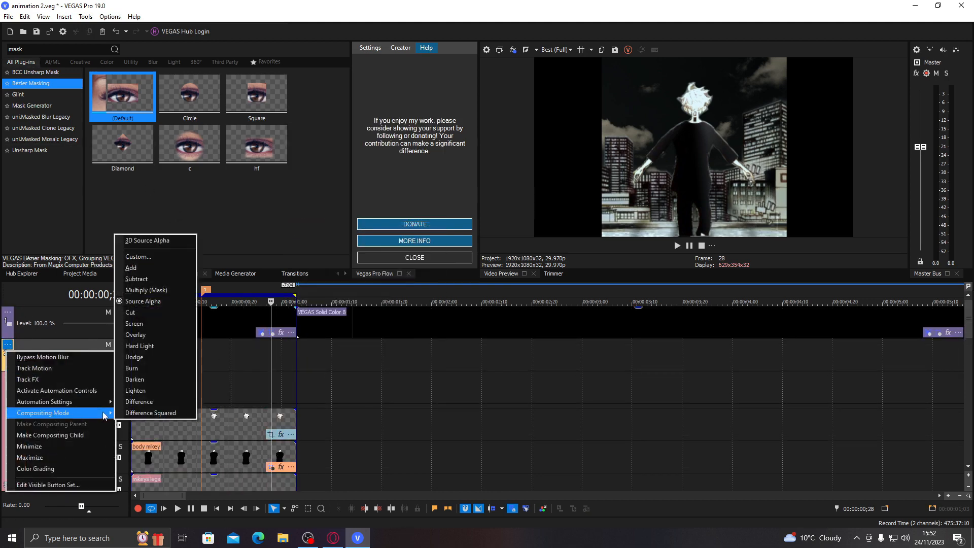
pyautogui.click(147, 268)
pyautogui.click(144, 272)
# Place the Rain Overlay Transparent Video clip at the start of the new track and delete its audio track
pyautogui.click(79, 274)
pyautogui.moveTo(146, 228); pyautogui.dragTo(147, 355)
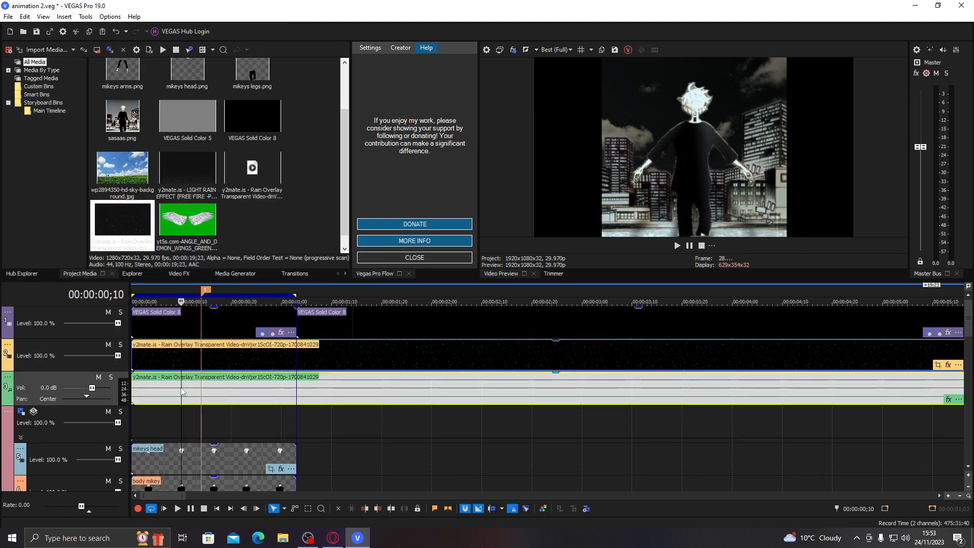
pyautogui.rightClick(59, 376)
pyautogui.click(86, 192)
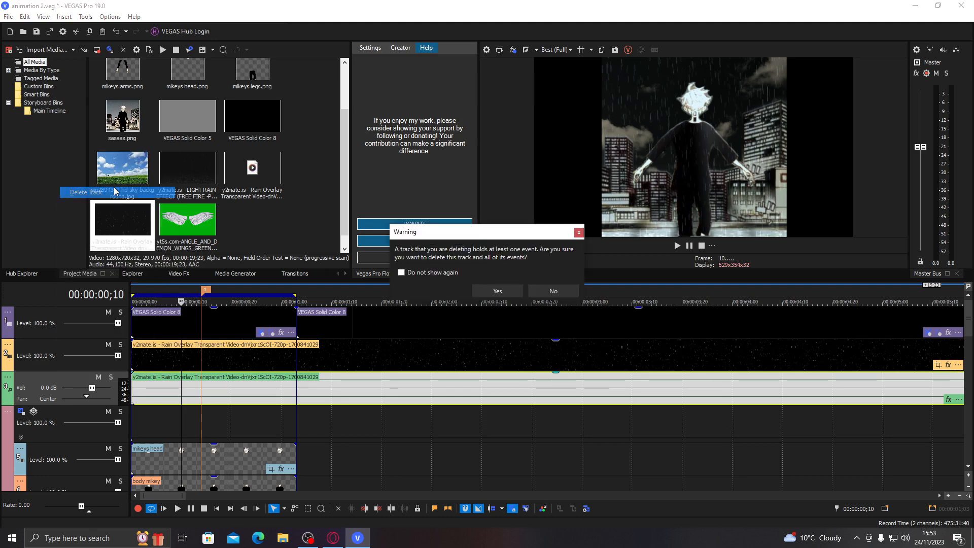
pyautogui.click(508, 290)
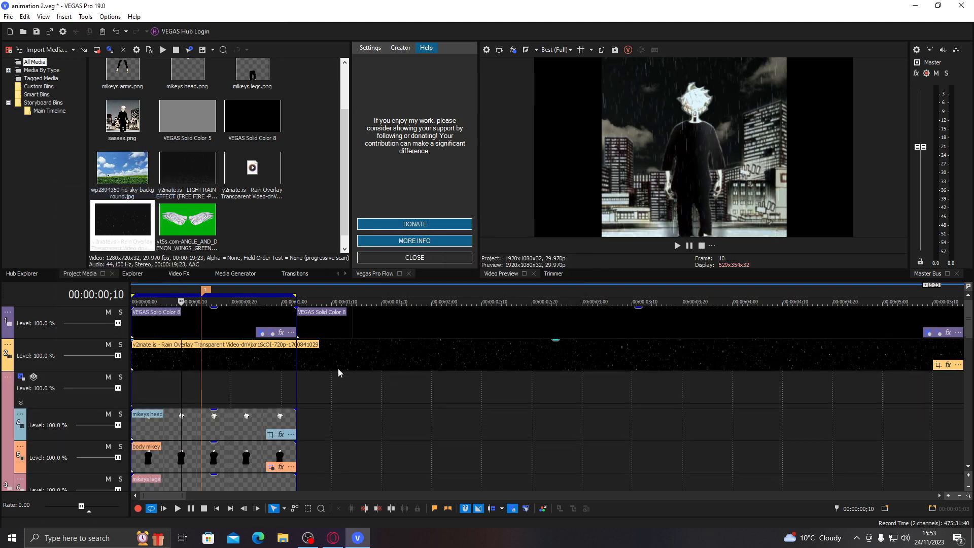
# Trim the end of the Rain Overlay clip level with the end of the character clips and check the rain at several frames
pyautogui.click(296, 357)
pyautogui.click(378, 509)
pyautogui.click(196, 358)
pyautogui.click(222, 355)
pyautogui.click(246, 357)
pyautogui.click(256, 358)
pyautogui.click(271, 358)
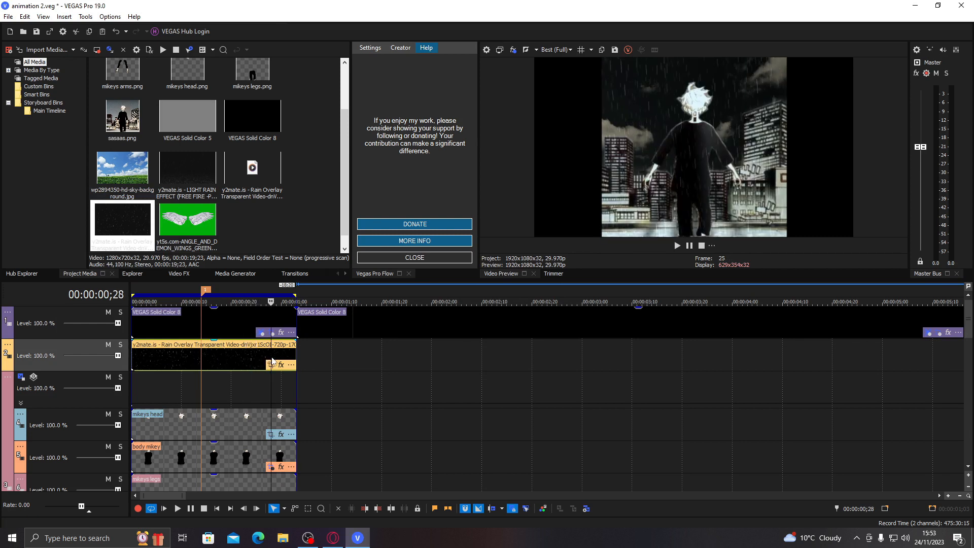
# Add the default S_HueSatBright effect to the Rain Overlay clip and raise its brightness to about 1.7
pyautogui.click(281, 357)
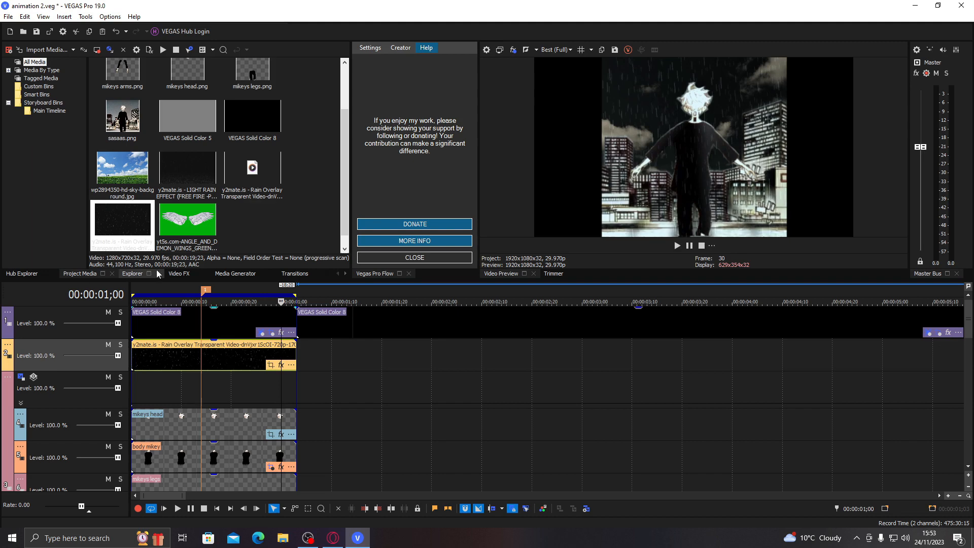
pyautogui.click(179, 273)
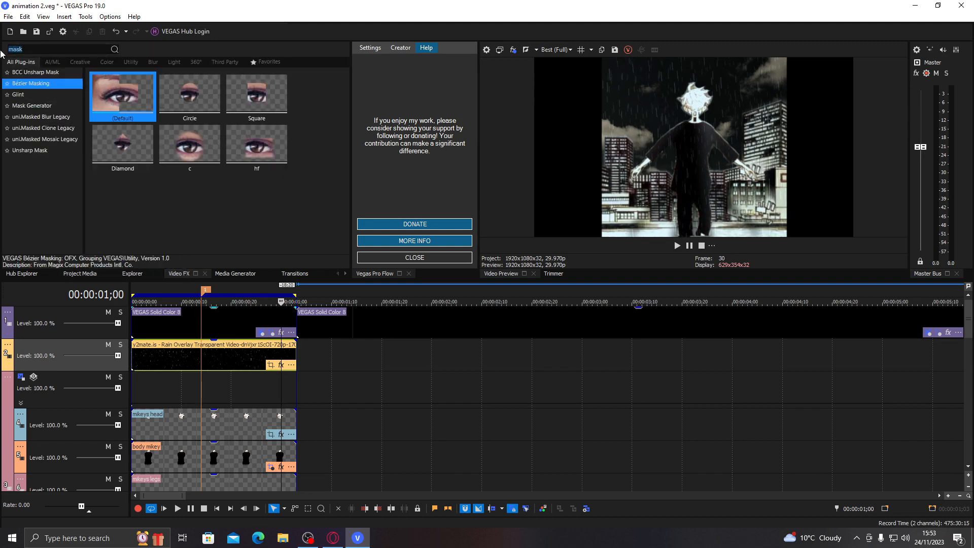
pyautogui.write('hue')
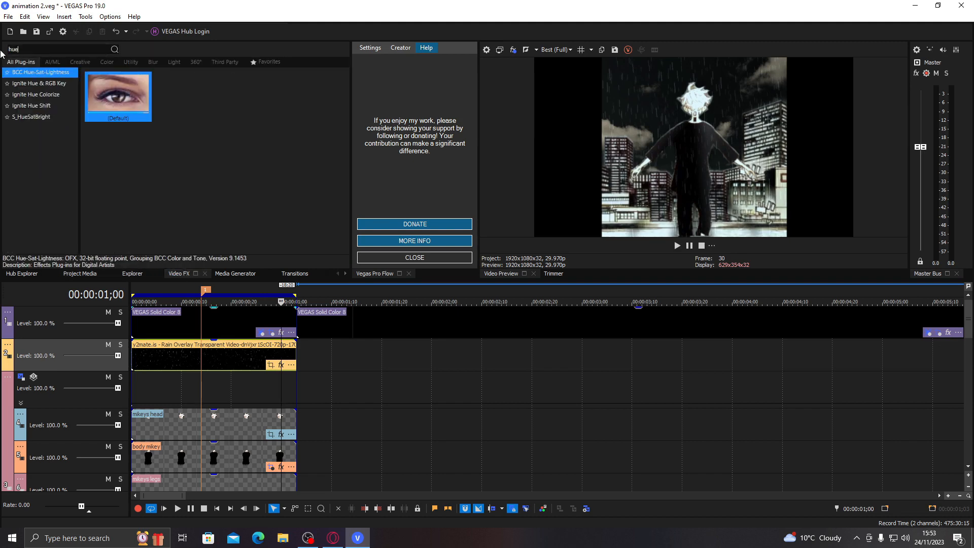
pyautogui.click(28, 116)
pyautogui.doubleClick(121, 92)
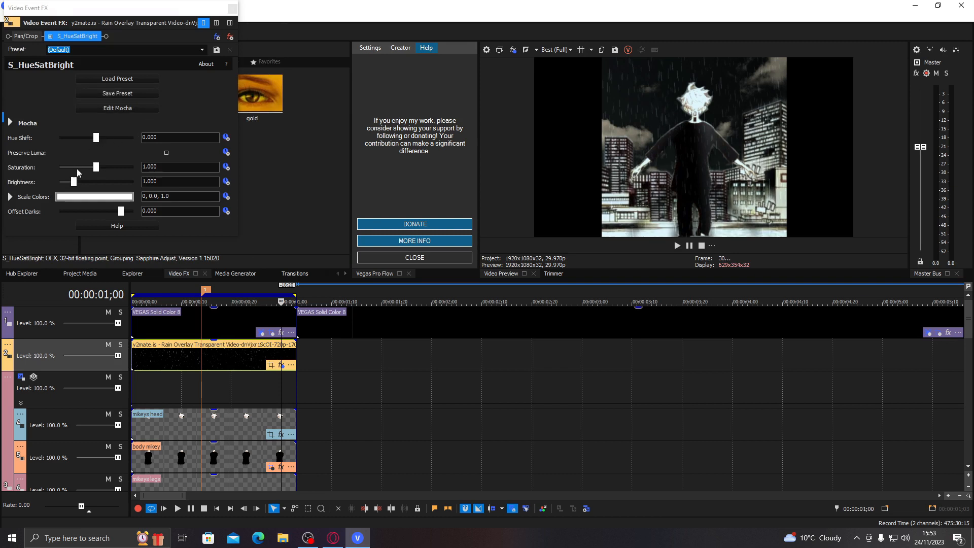
pyautogui.click(85, 182)
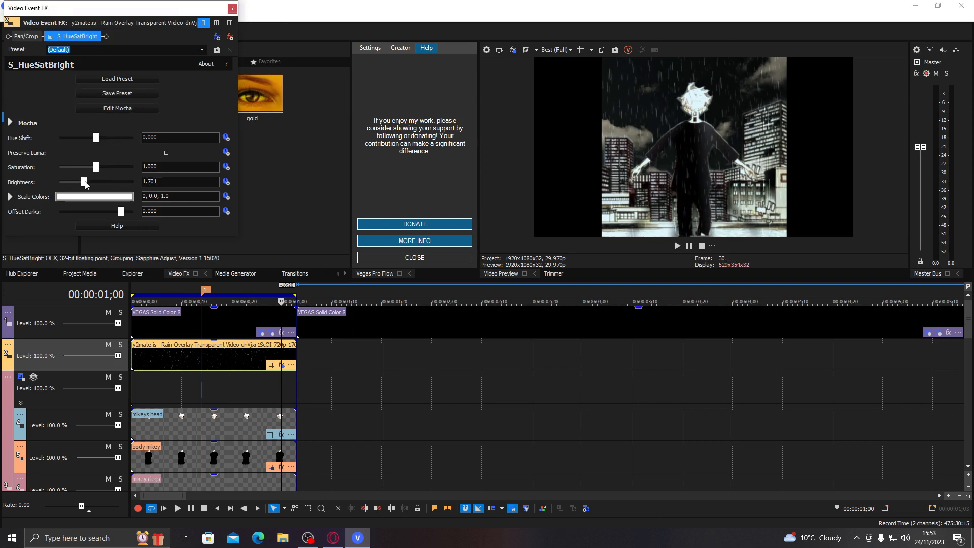
pyautogui.click(232, 9)
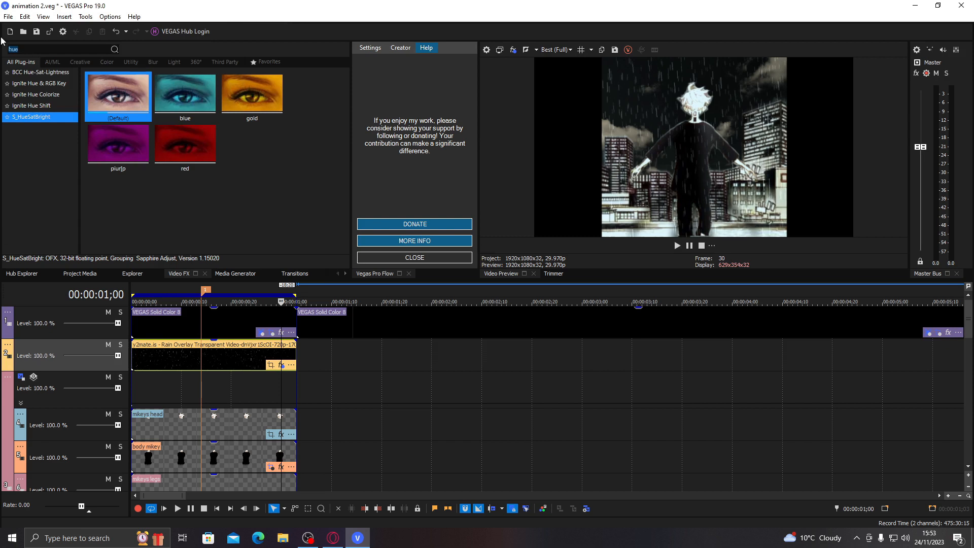
# Add the Looks effect with the 1glow preset to the Rain Overlay clip
pyautogui.write('look')
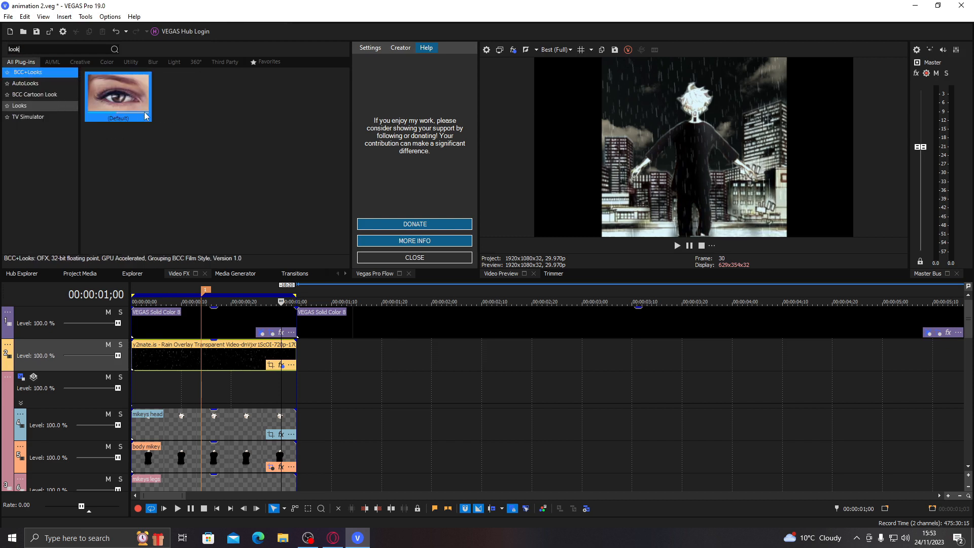
pyautogui.doubleClick(267, 103)
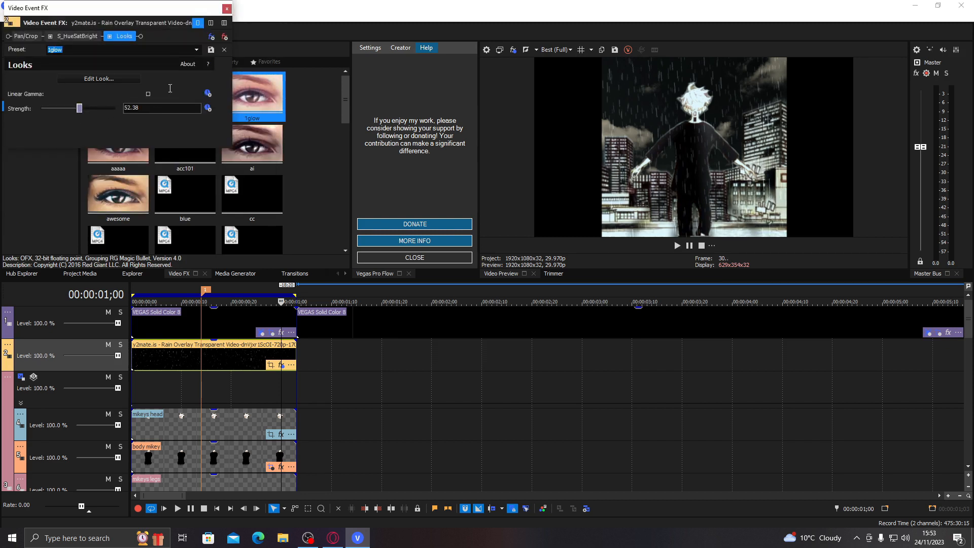
pyautogui.click(227, 9)
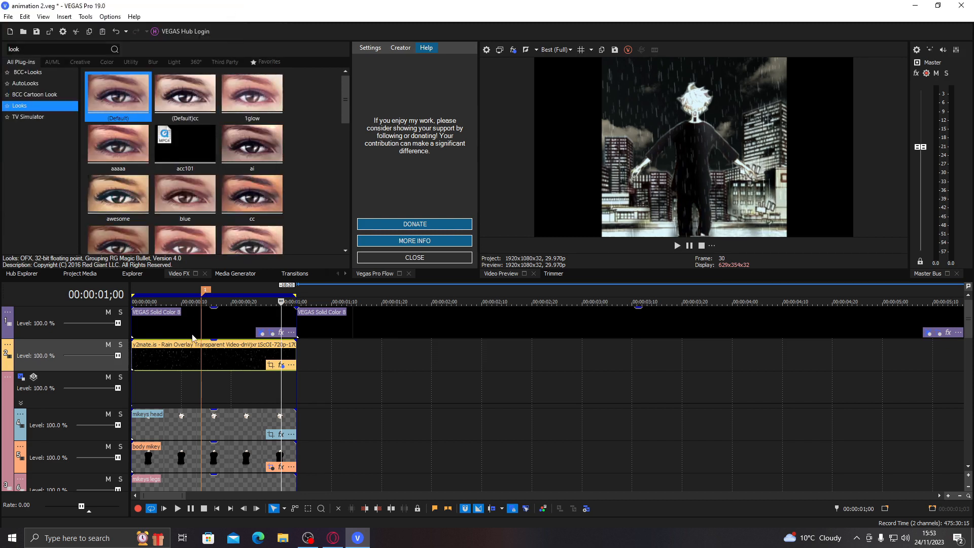
# Build a RAM preview over the Rain Overlay clip's time range at Best (Quarter) quality and play the rain animation back
pyautogui.click(186, 352)
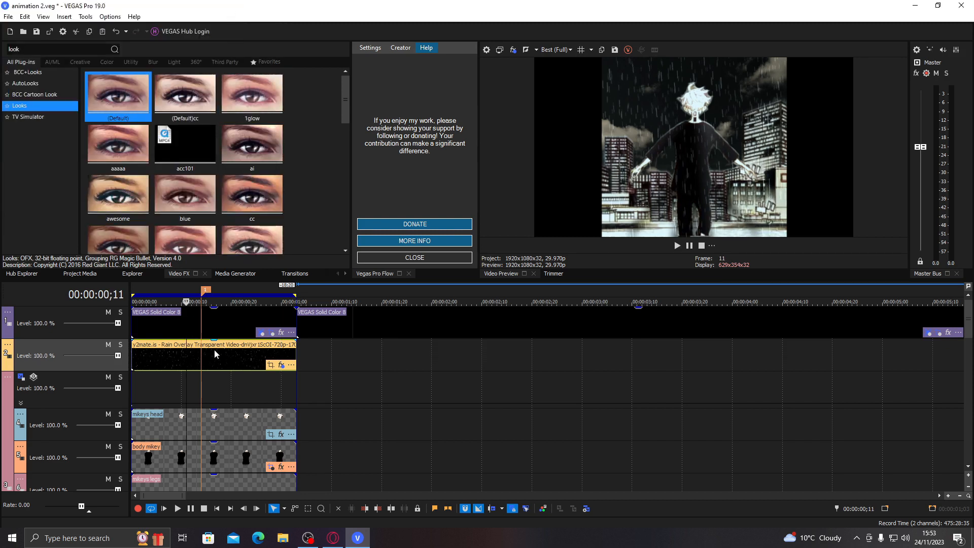
pyautogui.click(570, 49)
pyautogui.moveTo(563, 93)
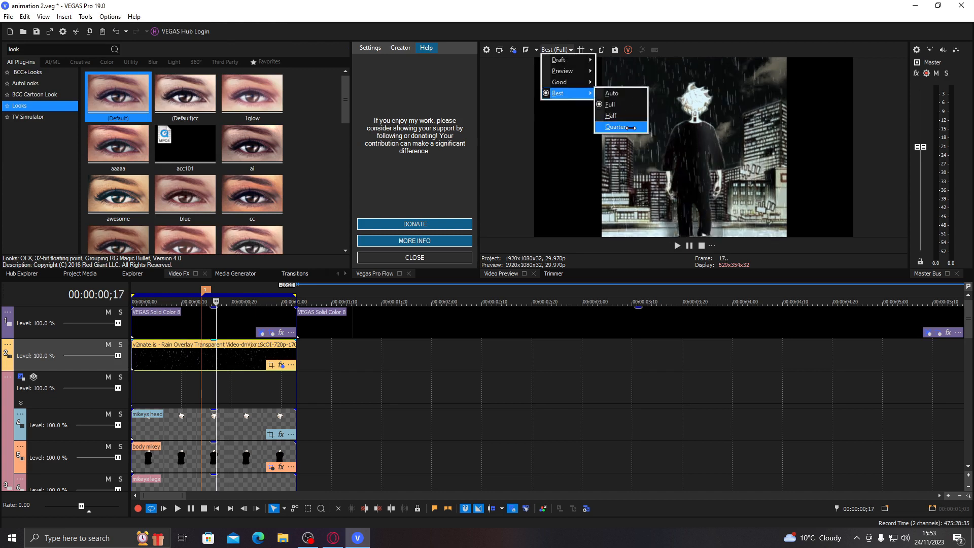
pyautogui.click(628, 127)
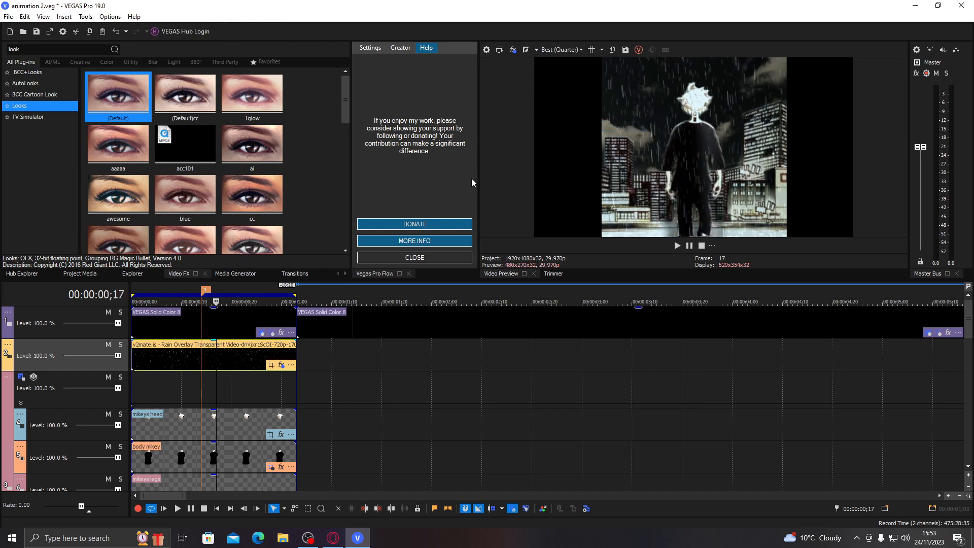
pyautogui.hotkey('ctrl', 'Home')
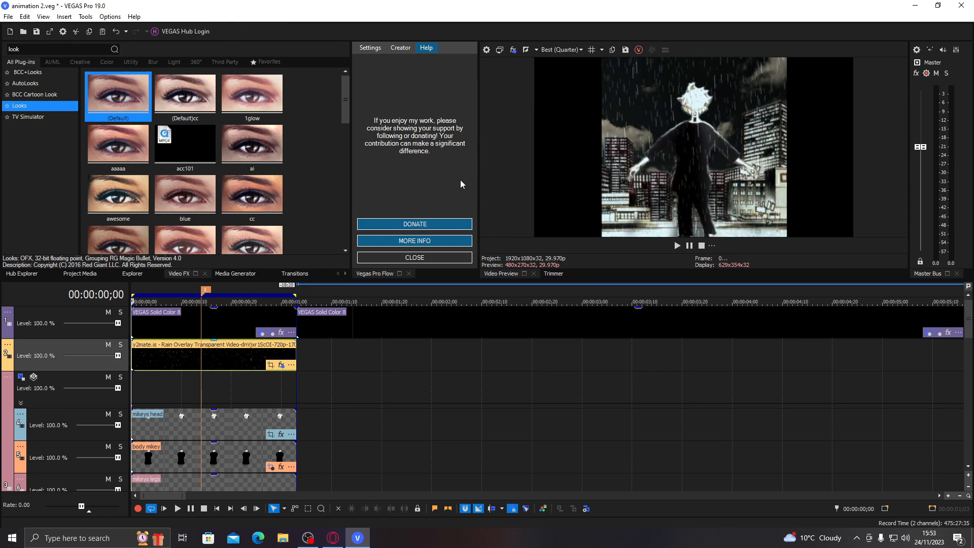
pyautogui.doubleClick(226, 359)
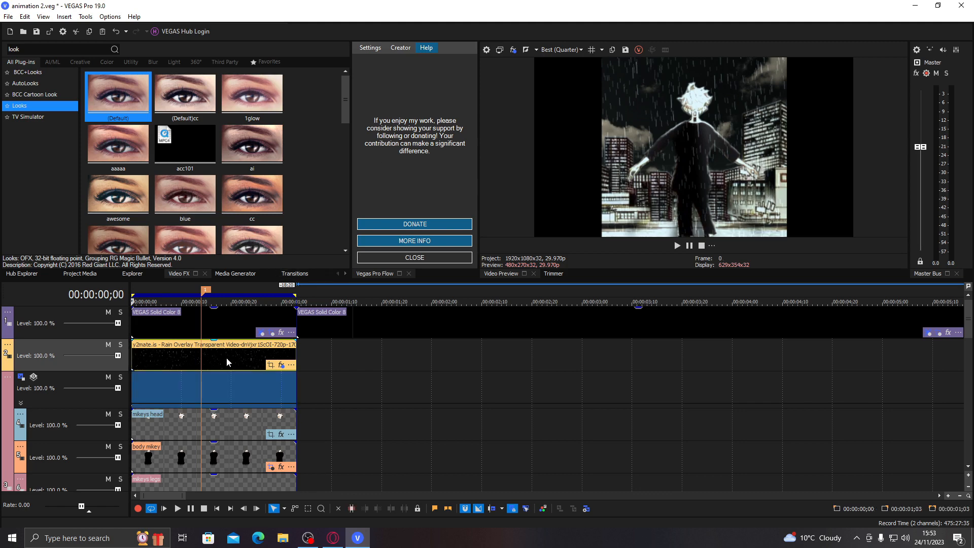
pyautogui.hotkey('shift', 'b')
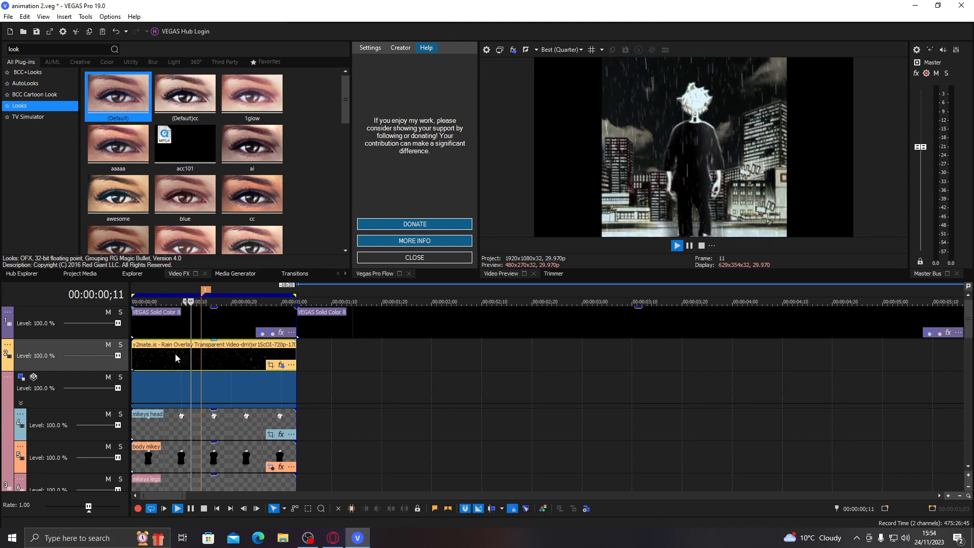
pyautogui.click(199, 360)
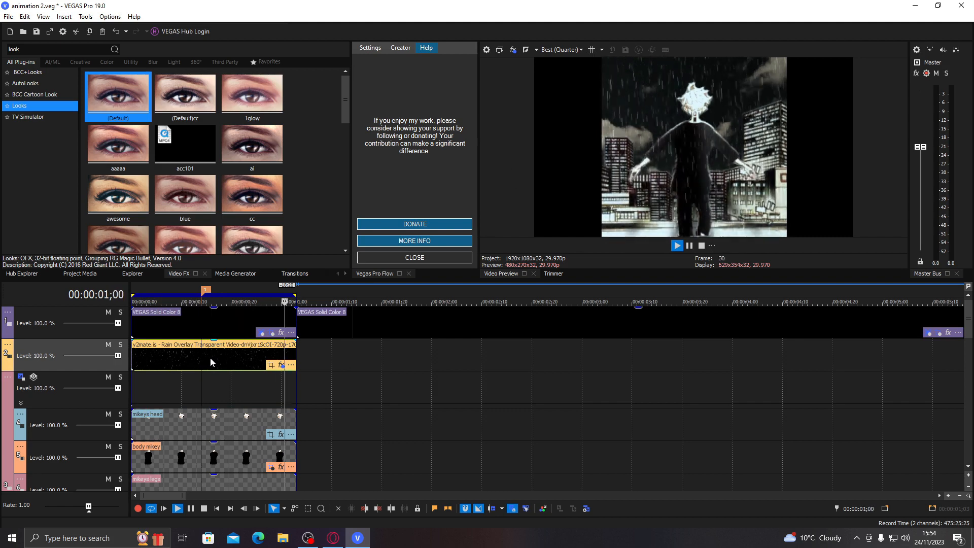
pyautogui.press('space')
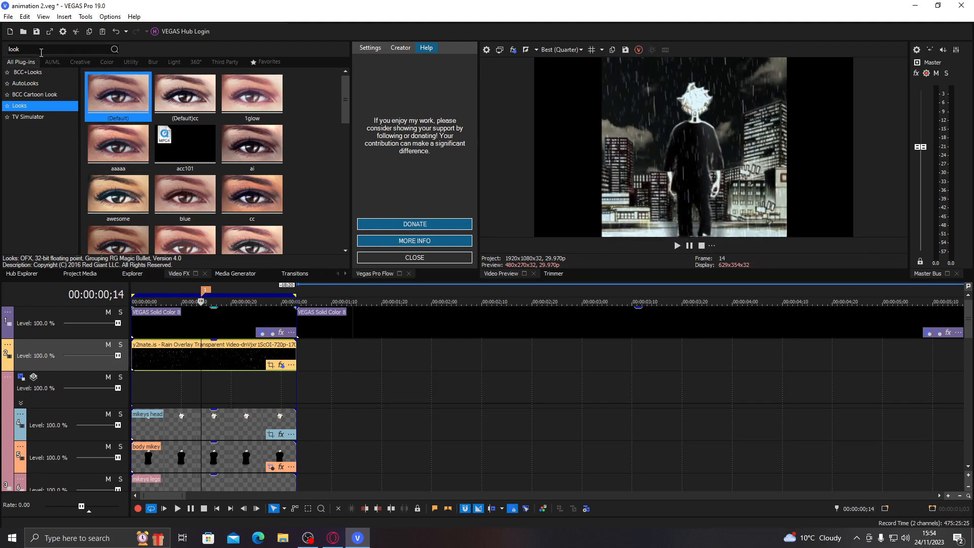
# Add the default Looks effect to the video output and set the preview quality to Best (Full)
pyautogui.moveTo(99, 94); pyautogui.dragTo(633, 118)
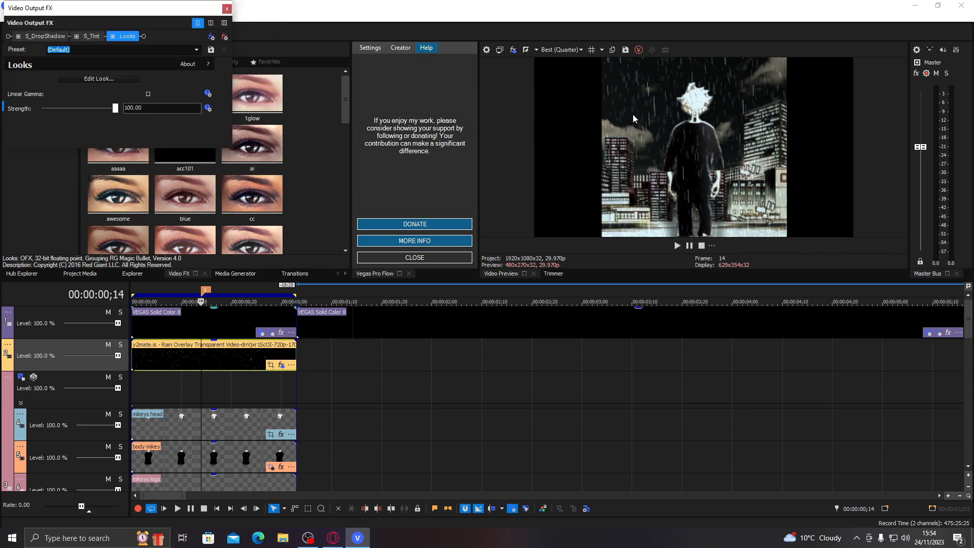
pyautogui.click(561, 49)
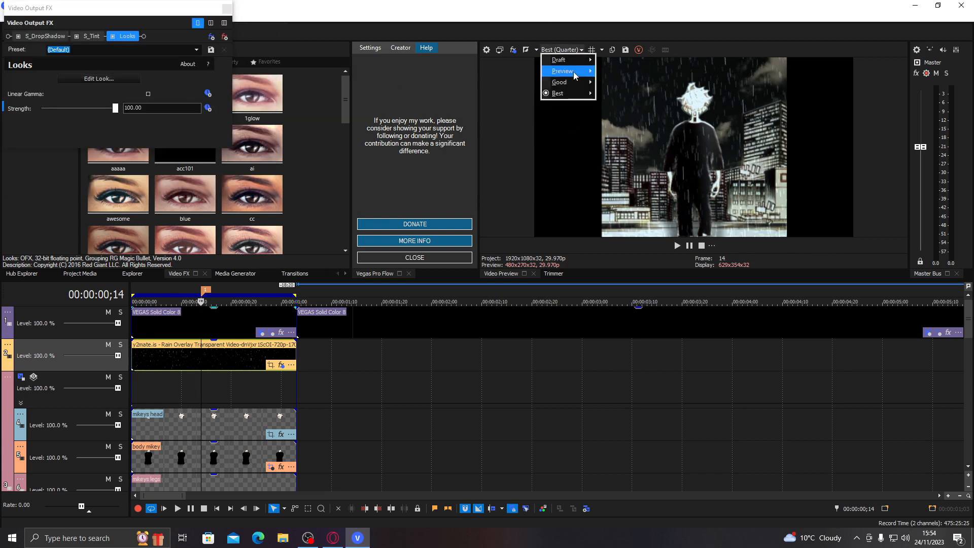
pyautogui.moveTo(586, 94)
pyautogui.click(611, 105)
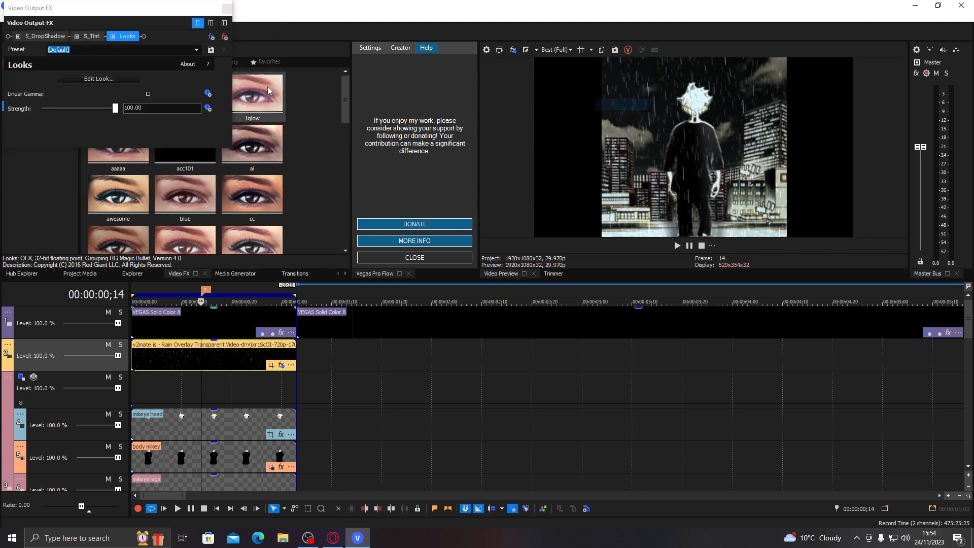
# Open the output effect's look for editing and add HSL Colors, Colorista and Warm/Cool to the Post stage
pyautogui.click(104, 81)
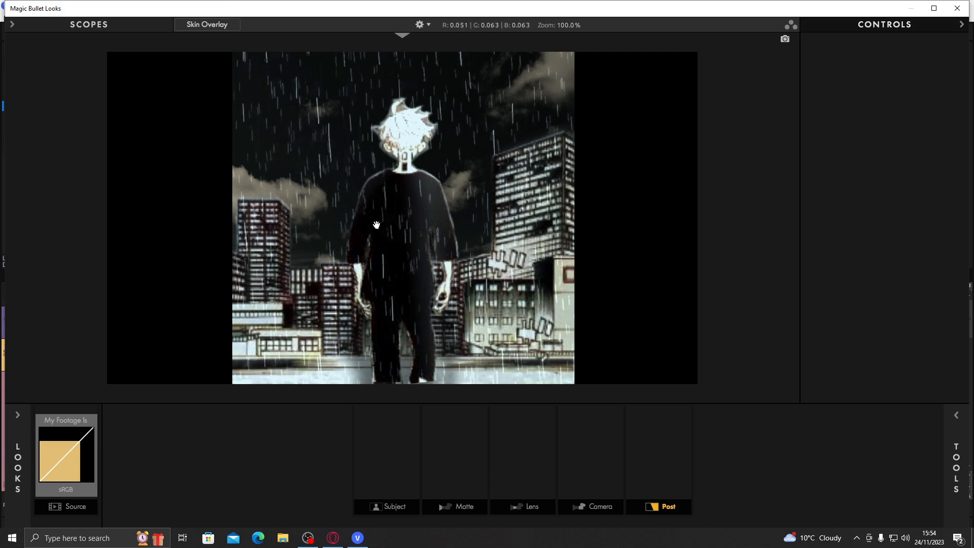
pyautogui.click(958, 439)
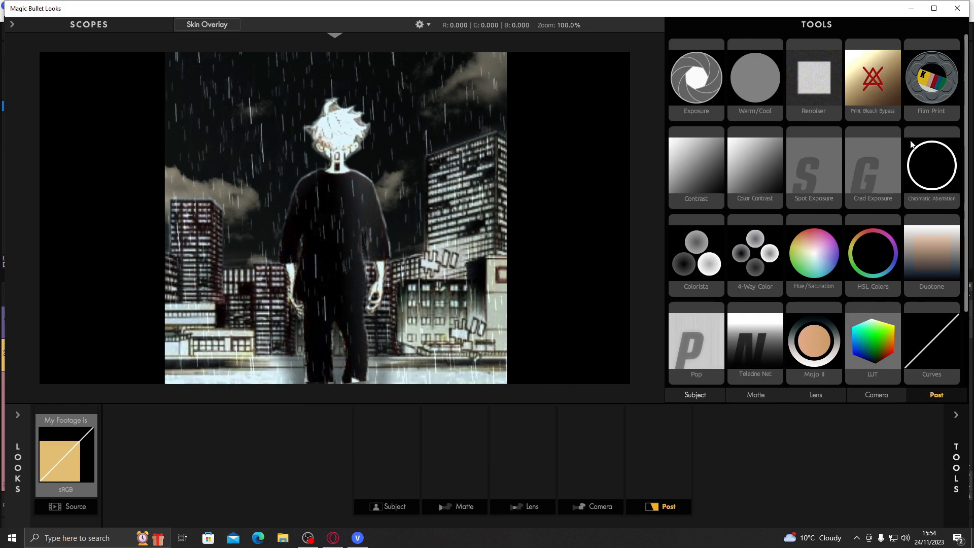
pyautogui.moveTo(880, 279); pyautogui.dragTo(680, 457)
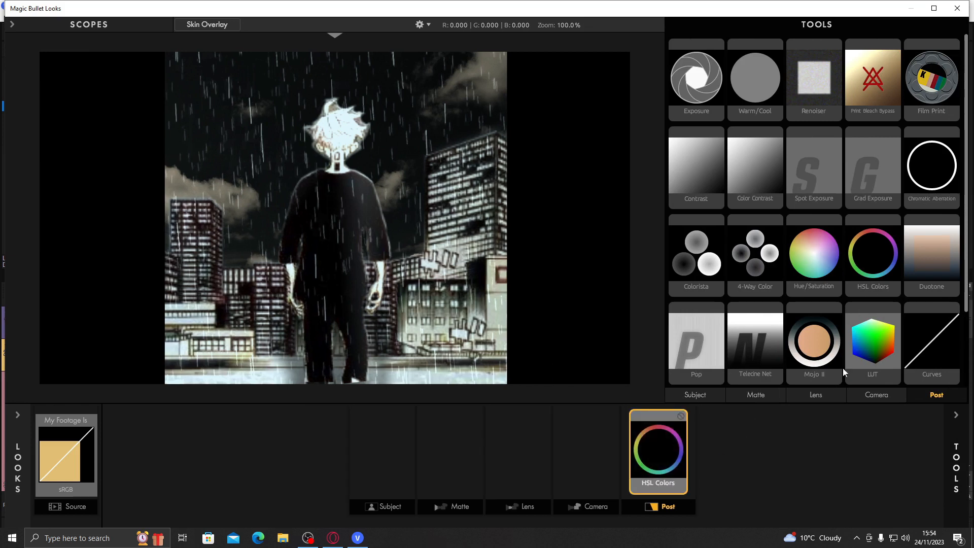
pyautogui.moveTo(706, 274); pyautogui.dragTo(627, 449)
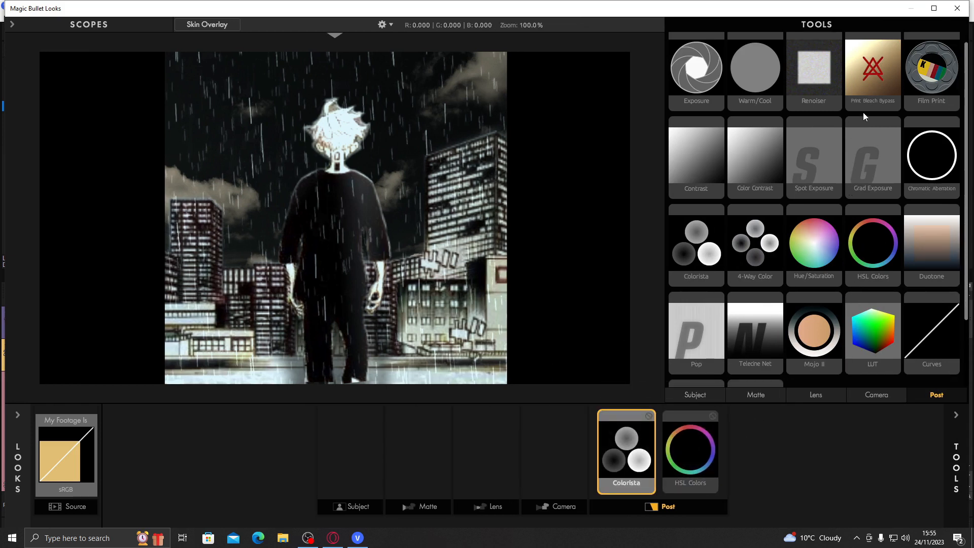
pyautogui.moveTo(749, 109); pyautogui.dragTo(665, 401)
pyautogui.moveTo(743, 93); pyautogui.dragTo(715, 483)
# Add LUT, Curves and Spot Exposure to the look's Subject stage
pyautogui.click(700, 394)
pyautogui.moveTo(684, 360); pyautogui.dragTo(295, 470)
pyautogui.moveTo(923, 175); pyautogui.dragTo(375, 447)
pyautogui.moveTo(769, 92); pyautogui.dragTo(431, 415)
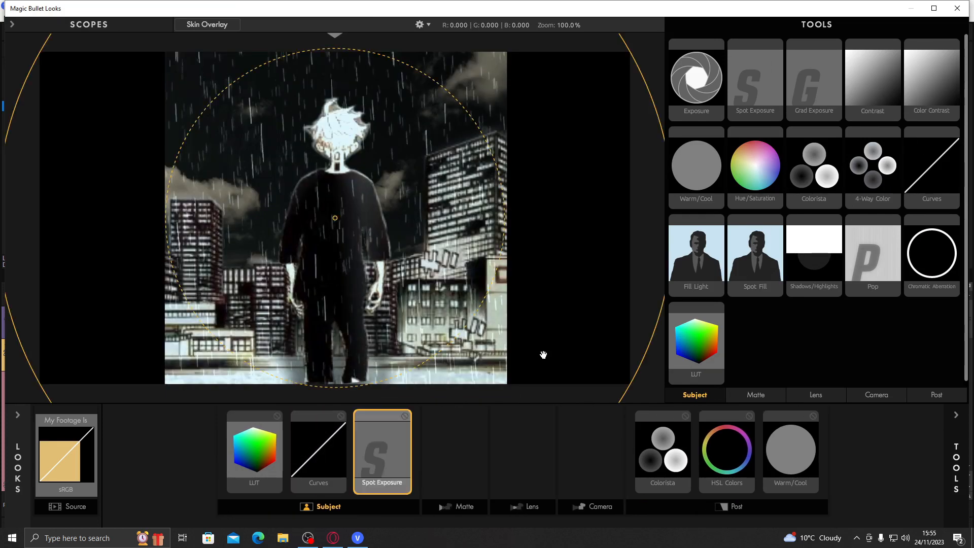
# Add a Gradient to the Matte stage, stretching its start above the frame and raising its lower end to the ground line
pyautogui.click(758, 394)
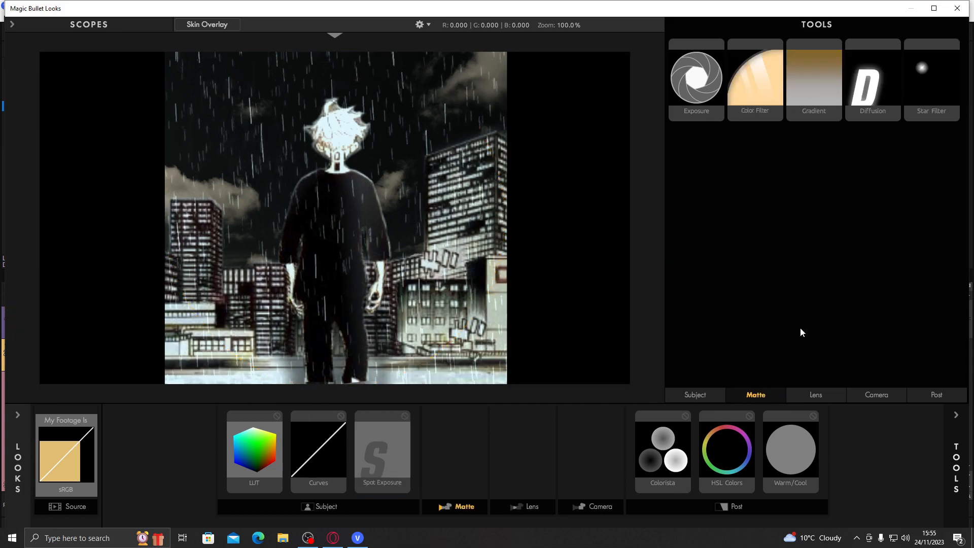
pyautogui.moveTo(794, 107); pyautogui.dragTo(518, 403)
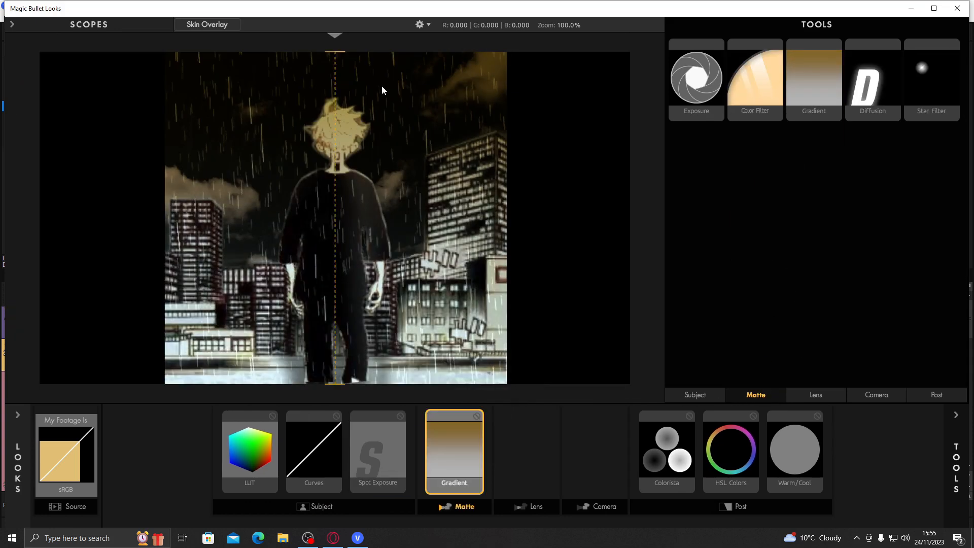
pyautogui.moveTo(335, 56); pyautogui.dragTo(339, 2)
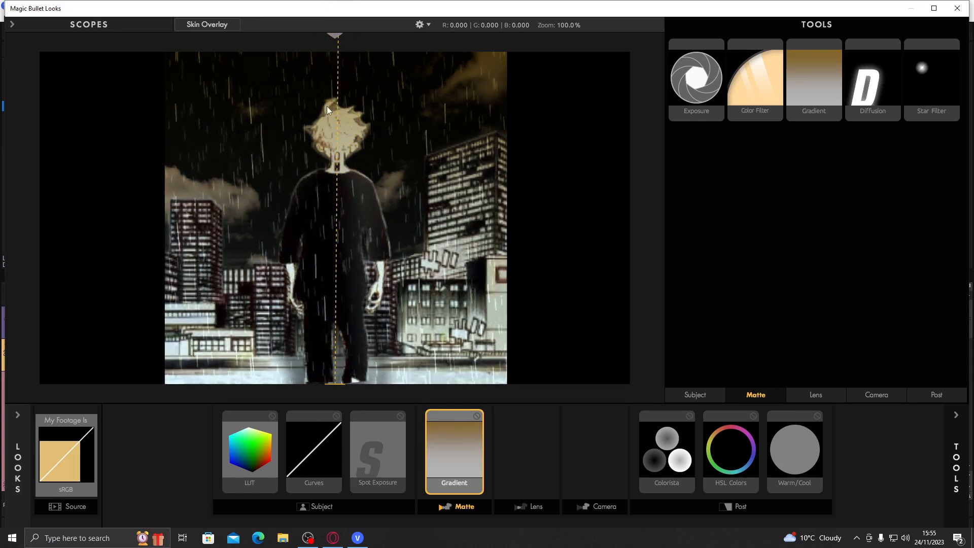
pyautogui.moveTo(337, 327); pyautogui.dragTo(338, 287)
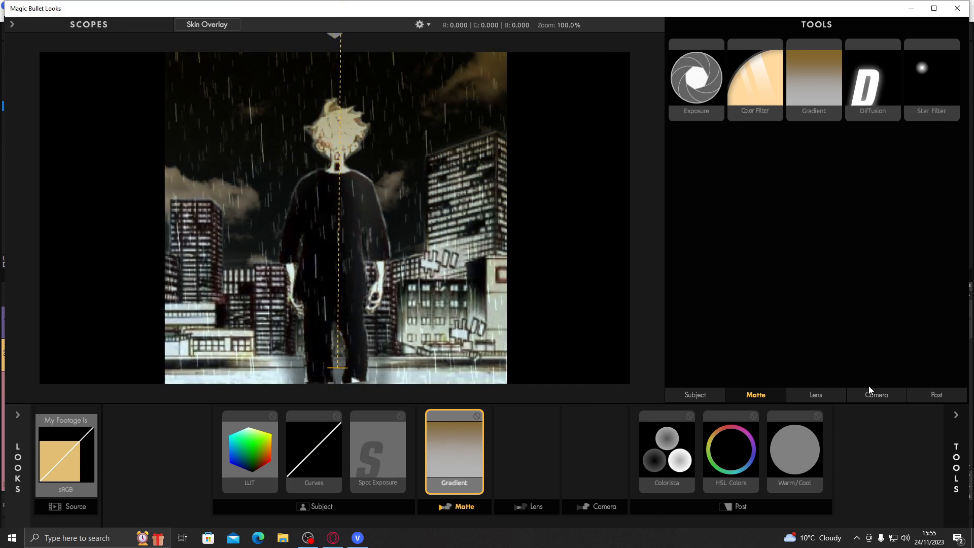
# Add Haze/Flare to the look's Lens stage
pyautogui.click(816, 395)
pyautogui.moveTo(752, 186); pyautogui.dragTo(542, 442)
pyautogui.moveTo(812, 169)
pyautogui.mouseDown()
pyautogui.moveTo(605, 455)
pyautogui.moveTo(864, 253)
pyautogui.mouseUp()
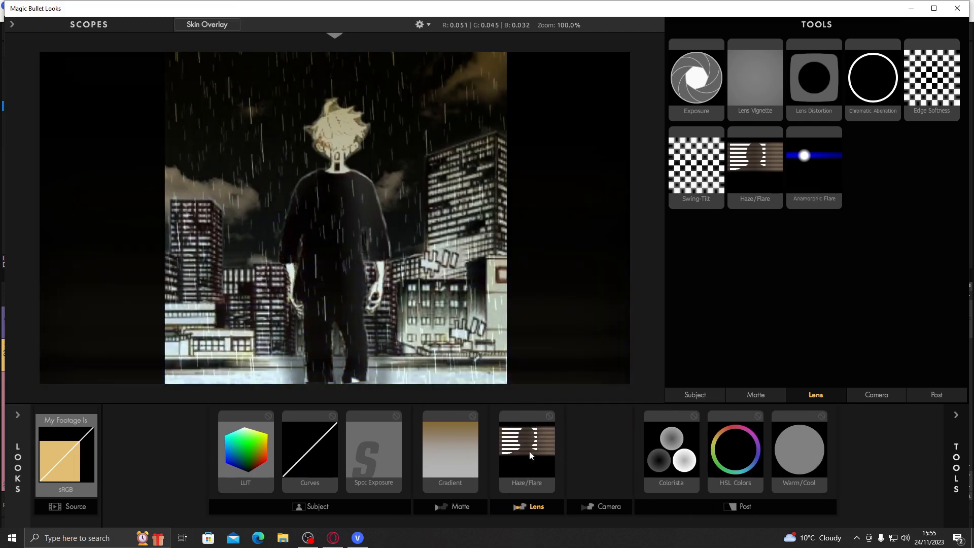
# Turn off the Haze/Flare reflection, tint it pale blue (R 0.719, G 0.880, B 1.000) and set its spillage to 53.9%
pyautogui.click(526, 449)
pyautogui.click(893, 114)
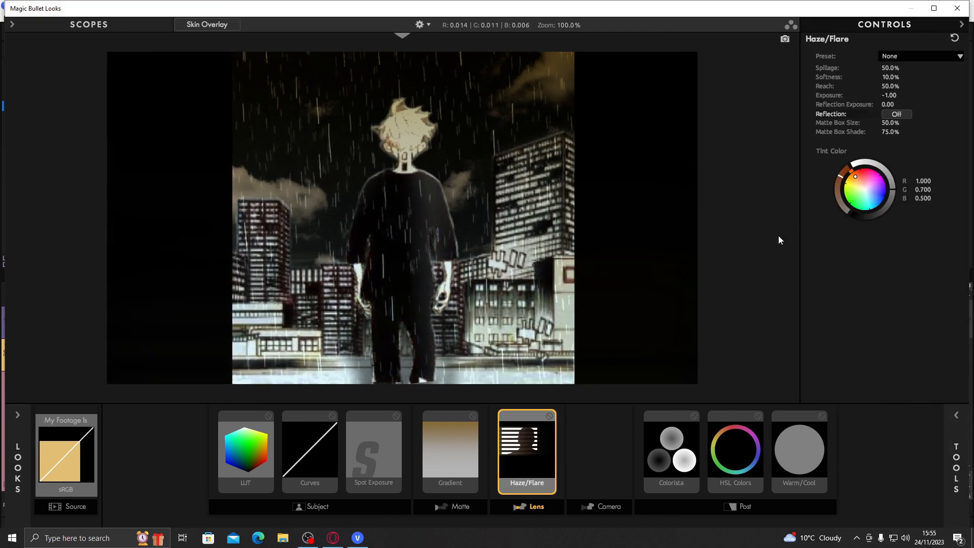
pyautogui.click(877, 192)
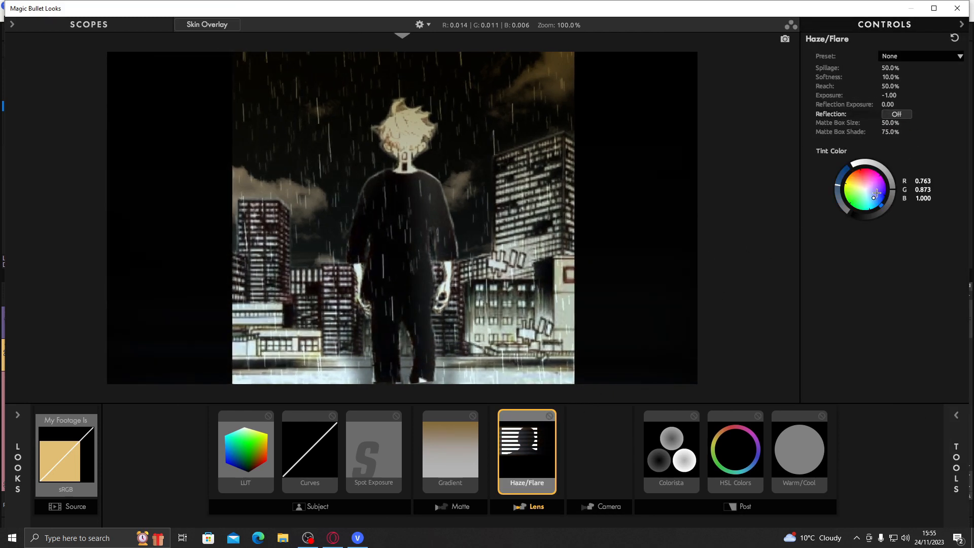
pyautogui.moveTo(878, 192); pyautogui.dragTo(873, 199)
pyautogui.moveTo(889, 68)
pyautogui.mouseDown()
pyautogui.moveTo(906, 68)
pyautogui.moveTo(884, 68)
pyautogui.mouseUp()
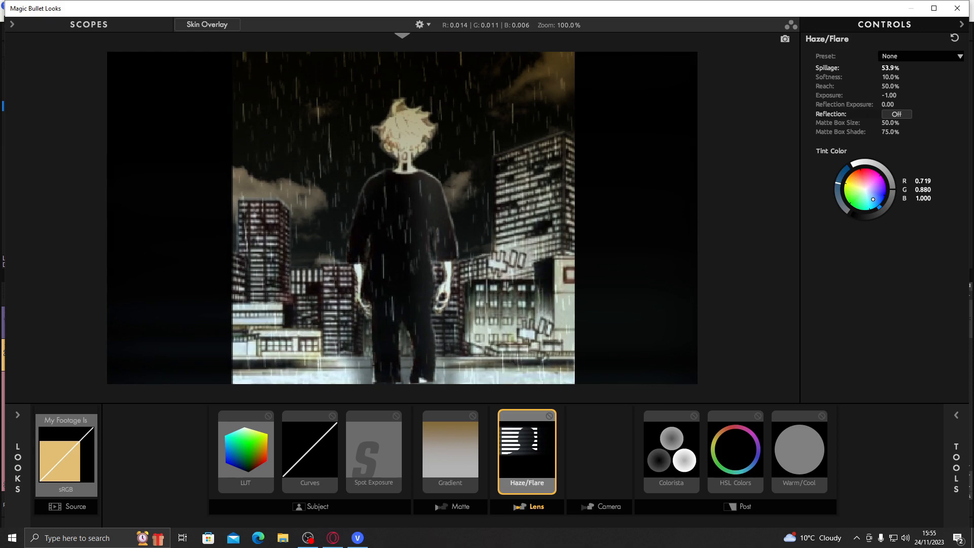
# Add Duotone first in the Post stage with highlight R 1.000, G 0.814, B 0.515 and shadow R 0.641, G 0.809, B 1.000
pyautogui.click(677, 453)
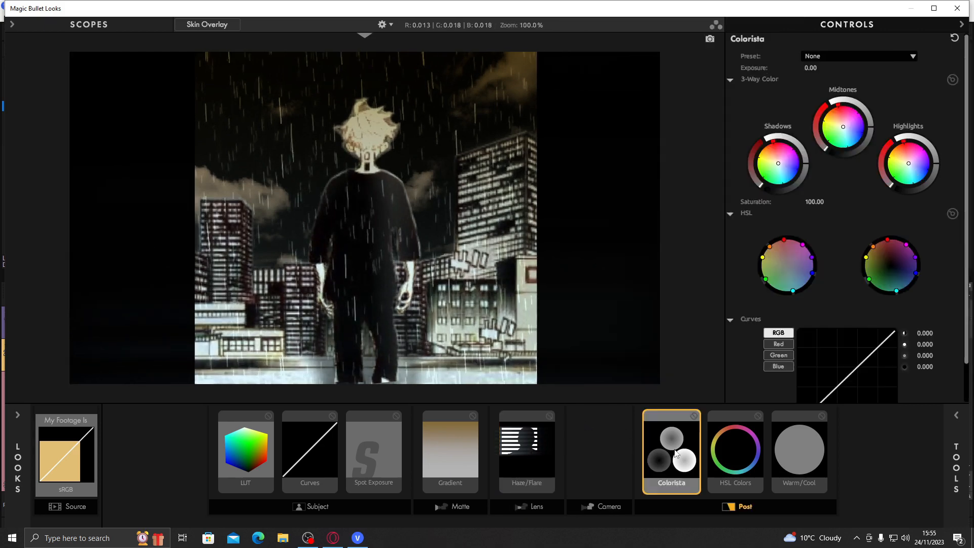
pyautogui.click(952, 428)
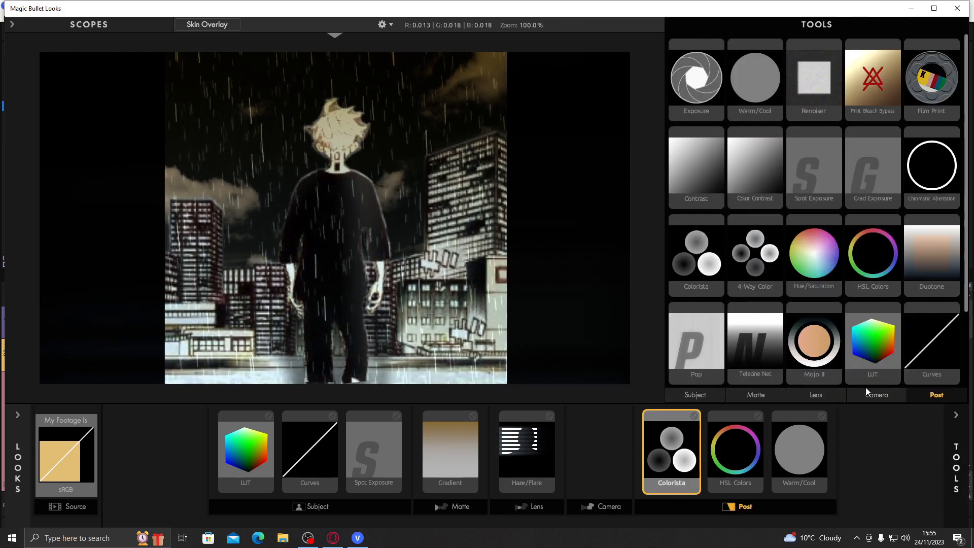
pyautogui.moveTo(909, 274); pyautogui.dragTo(733, 446)
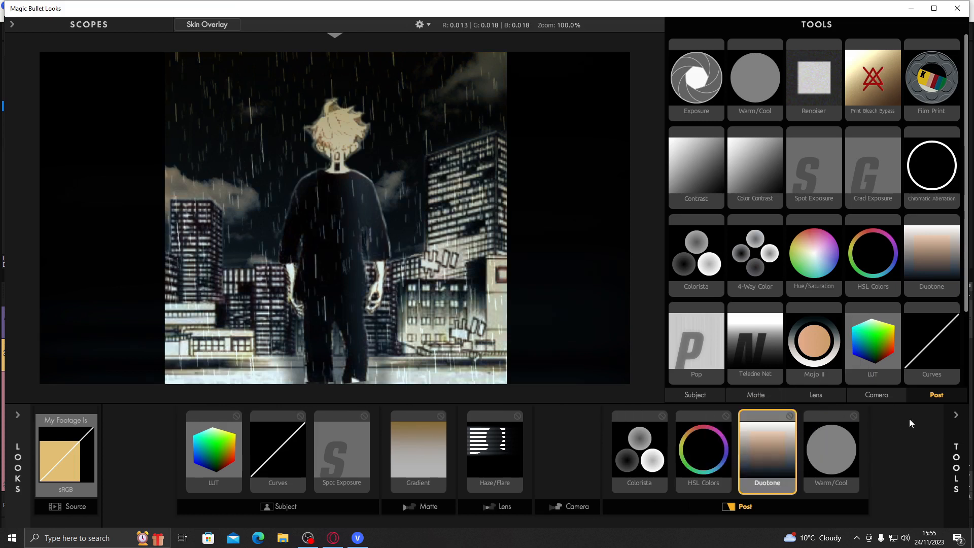
pyautogui.click(949, 436)
pyautogui.moveTo(772, 437); pyautogui.dragTo(653, 443)
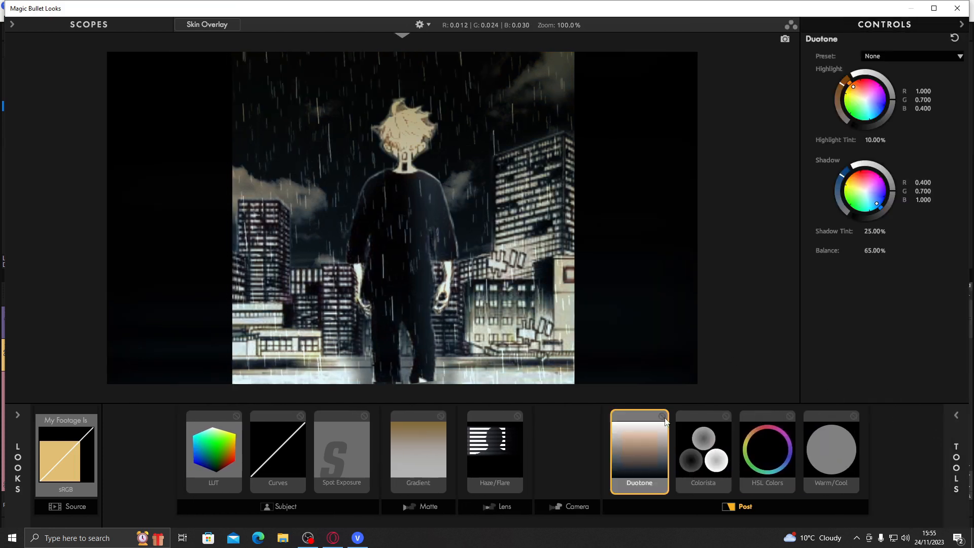
pyautogui.moveTo(877, 204); pyautogui.dragTo(876, 200)
pyautogui.moveTo(856, 87)
pyautogui.mouseDown()
pyautogui.moveTo(838, 94)
pyautogui.moveTo(856, 88)
pyautogui.moveTo(844, 86)
pyautogui.mouseUp()
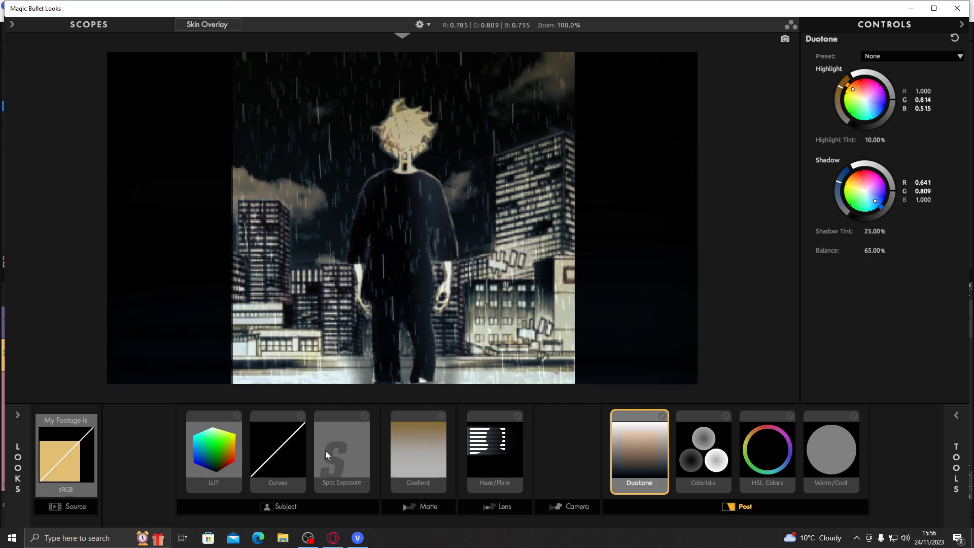
# Recolor the Matte stage's Gradient to muted blue (R 0.359, G 0.432, B 0.500) and reposition its gradient line
pyautogui.click(432, 450)
pyautogui.moveTo(873, 183); pyautogui.dragTo(874, 188)
pyautogui.moveTo(404, 220); pyautogui.dragTo(412, 112)
# Center the Spot Exposure over the buildings on the right at +31.0%, -5.0%, with aspect 0.657 and -0.50 stops
pyautogui.click(341, 455)
pyautogui.moveTo(622, 322); pyautogui.dragTo(759, 335)
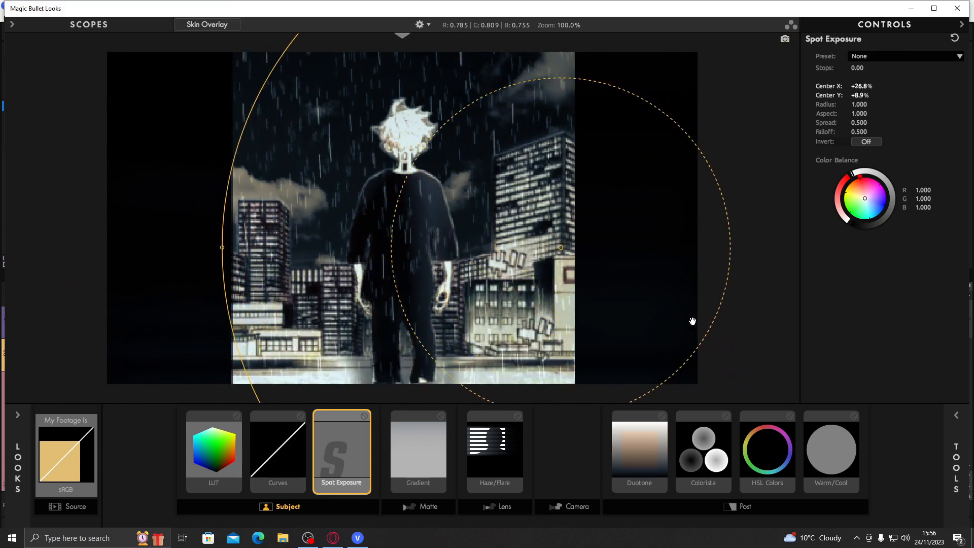
pyautogui.moveTo(858, 66)
pyautogui.mouseDown()
pyautogui.moveTo(890, 66)
pyautogui.moveTo(852, 66)
pyautogui.mouseUp()
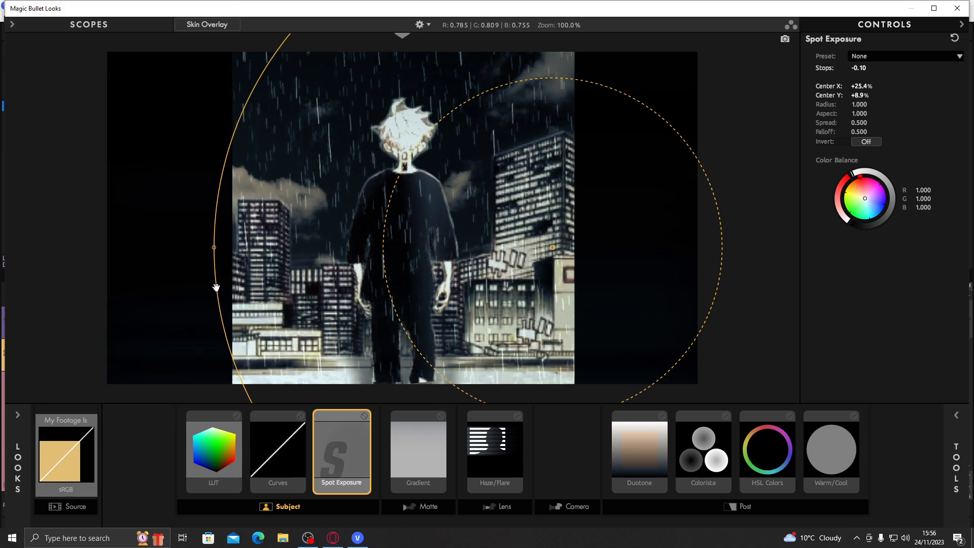
pyautogui.moveTo(213, 248); pyautogui.dragTo(330, 247)
pyautogui.moveTo(552, 248); pyautogui.dragTo(585, 199)
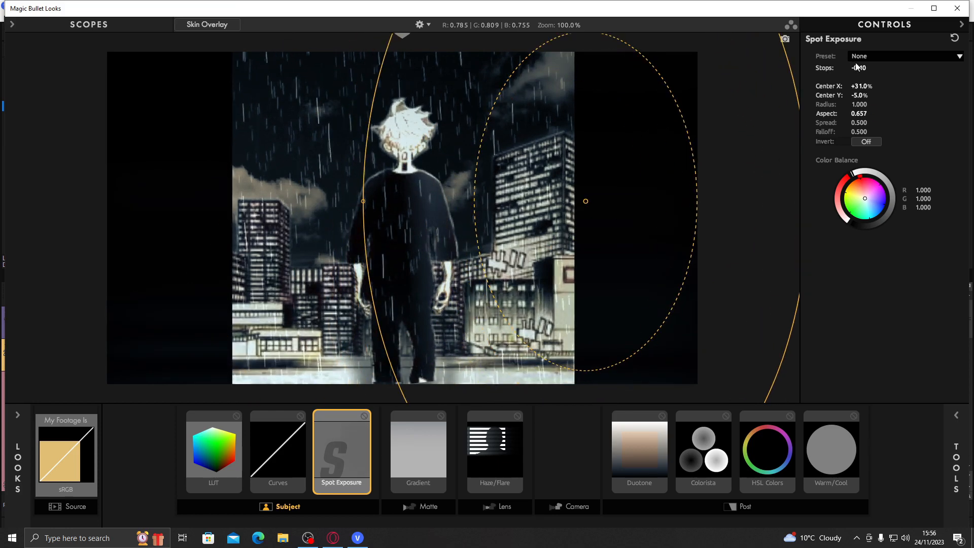
pyautogui.moveTo(859, 68); pyautogui.dragTo(847, 68)
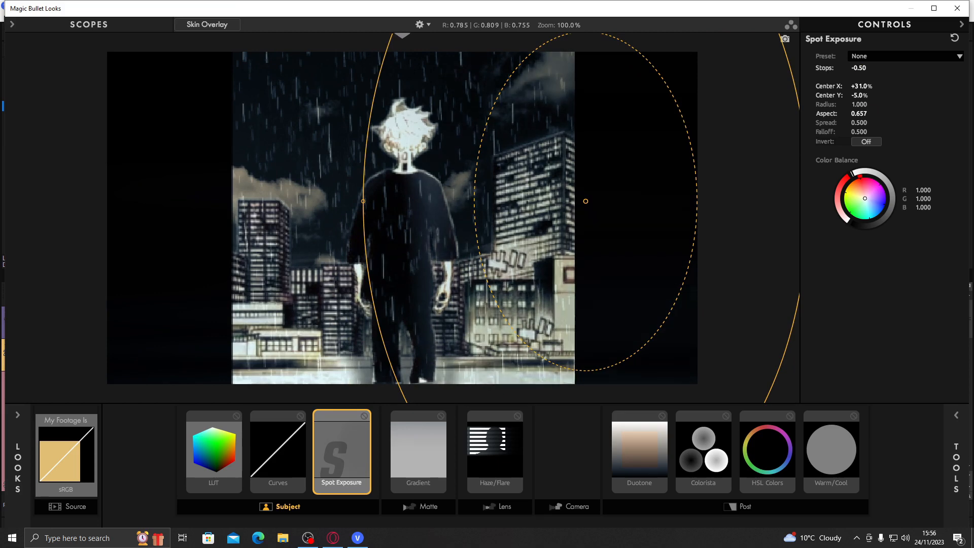
# Add a second Spot Exposure over the buildings on the left at -31.0%, +16.5%, with aspect 0.594 and +0.80 stops
pyautogui.moveTo(967, 392)
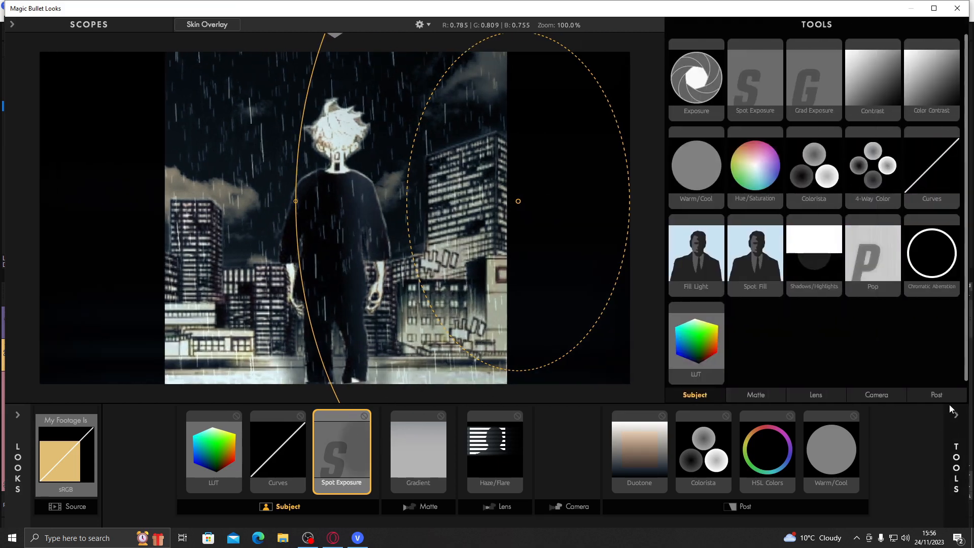
pyautogui.moveTo(758, 103); pyautogui.dragTo(401, 401)
pyautogui.moveTo(550, 318); pyautogui.dragTo(353, 272)
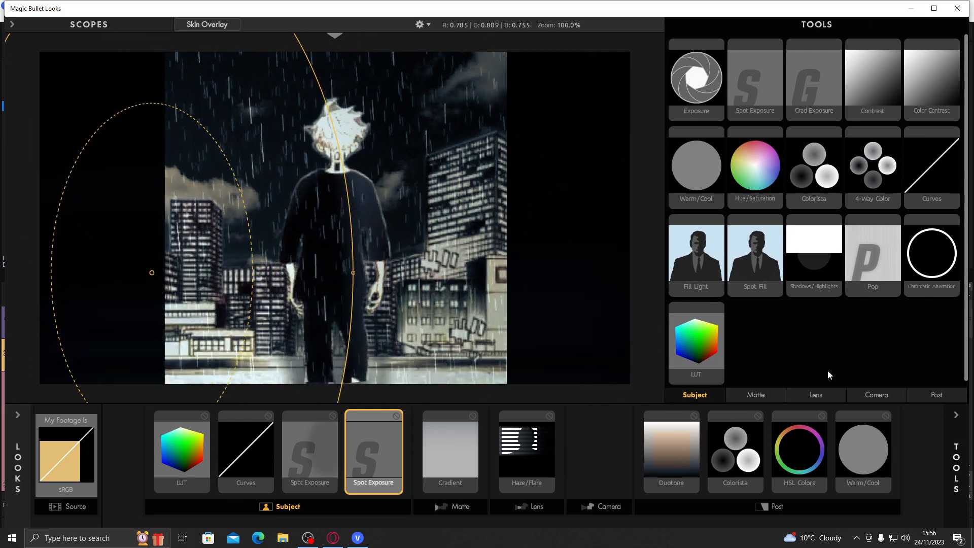
pyautogui.click(955, 415)
pyautogui.moveTo(857, 68); pyautogui.dragTo(878, 68)
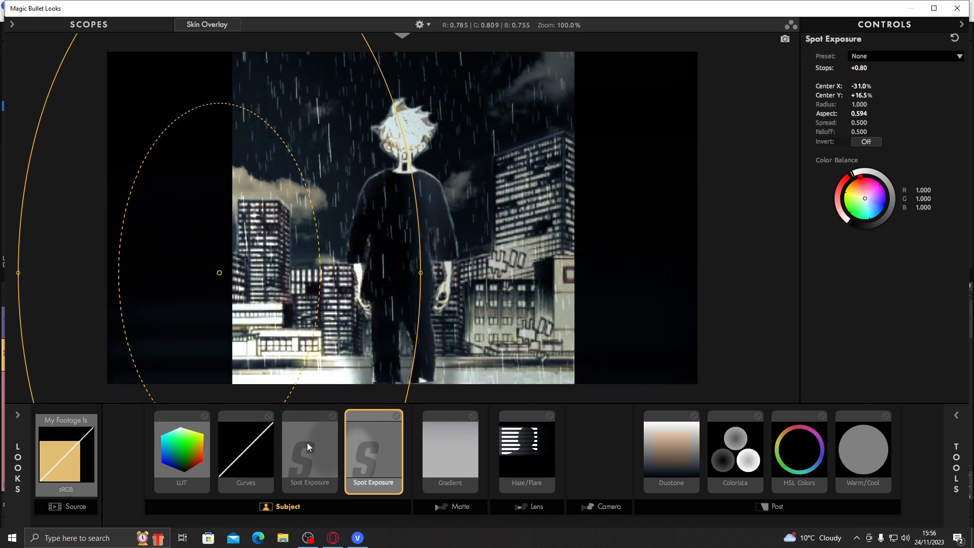
# Shape the Subject stage's RGB curve into a gentle S by lowering the shadows and raising the highlights
pyautogui.click(259, 459)
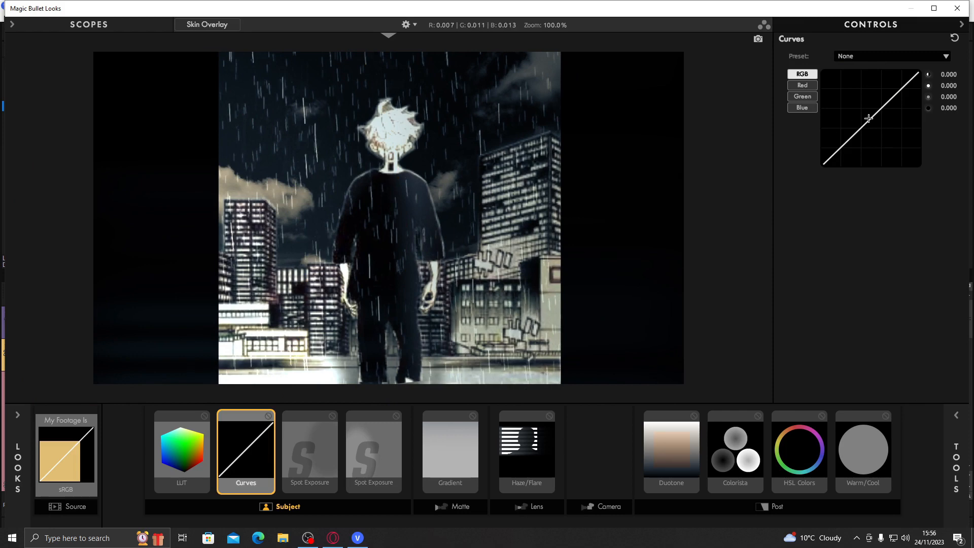
pyautogui.moveTo(871, 119); pyautogui.dragTo(847, 144)
pyautogui.moveTo(850, 143); pyautogui.dragTo(850, 140)
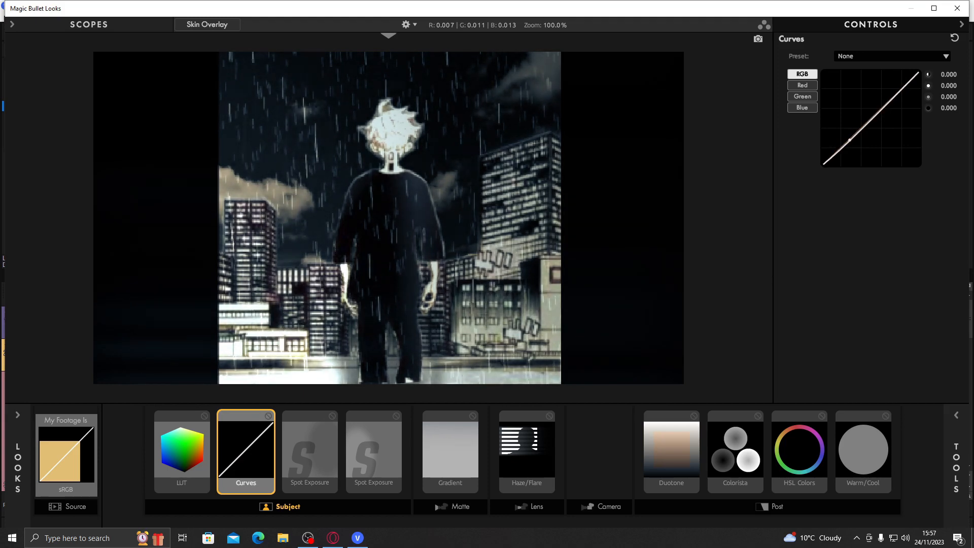
pyautogui.moveTo(893, 99)
pyautogui.mouseDown()
pyautogui.moveTo(884, 91)
pyautogui.moveTo(900, 99)
pyautogui.moveTo(893, 90)
pyautogui.mouseUp()
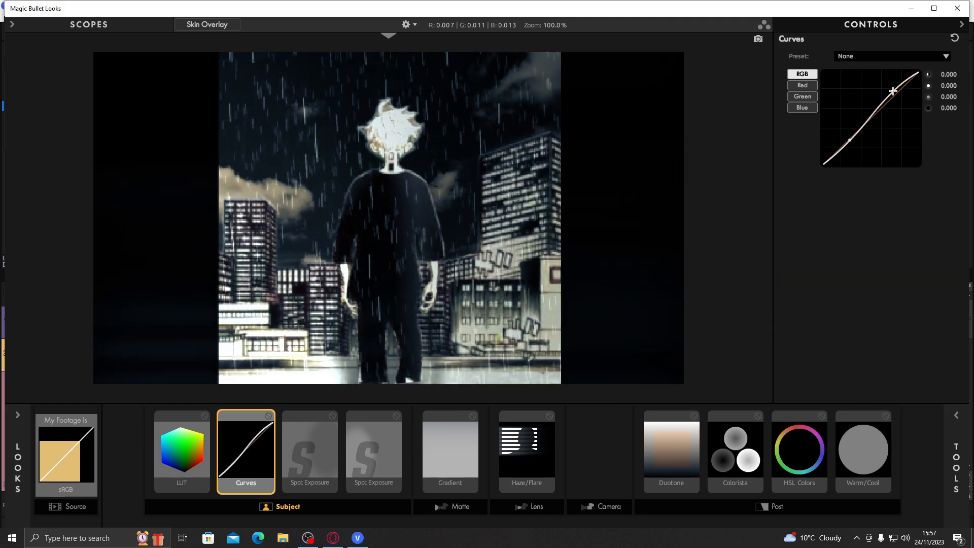
# Try the Bloodbag LUT at 17.30% strength and the Blue Unity LUT at 41.10% strength
pyautogui.click(183, 462)
pyautogui.click(915, 71)
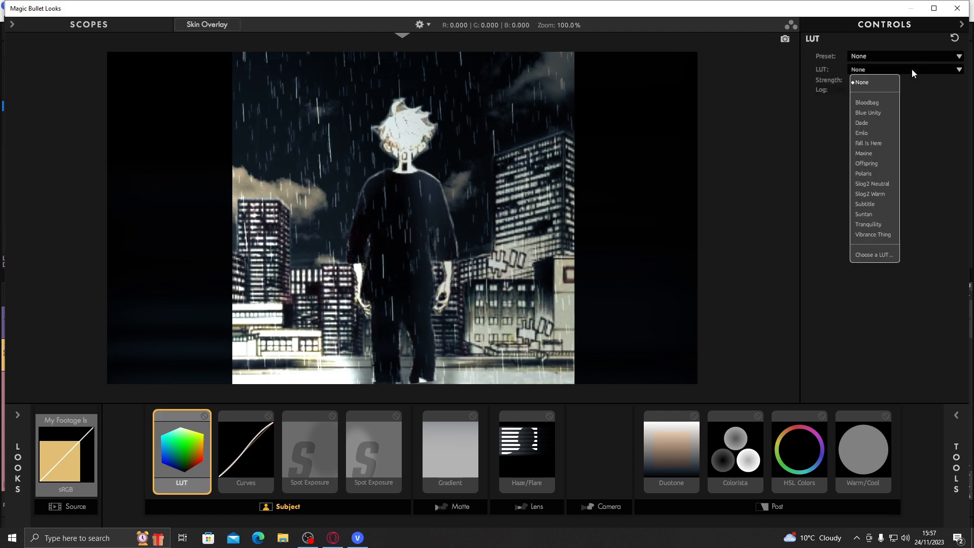
pyautogui.click(867, 103)
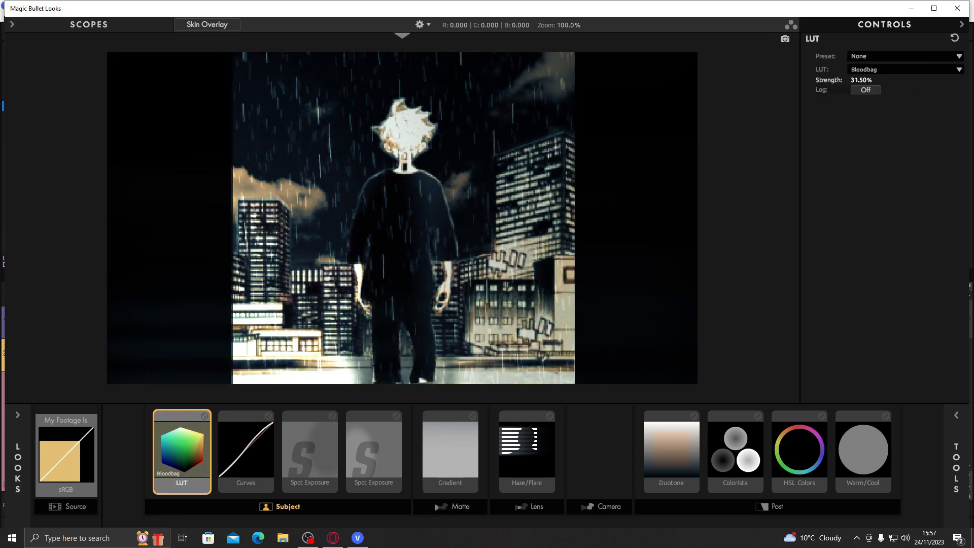
pyautogui.moveTo(949, 81); pyautogui.dragTo(877, 80)
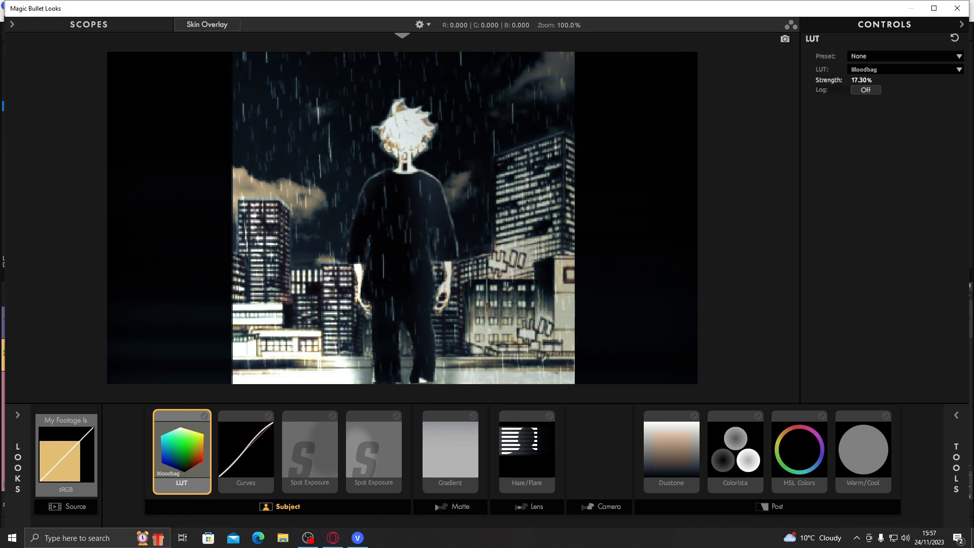
pyautogui.click(894, 69)
pyautogui.click(872, 110)
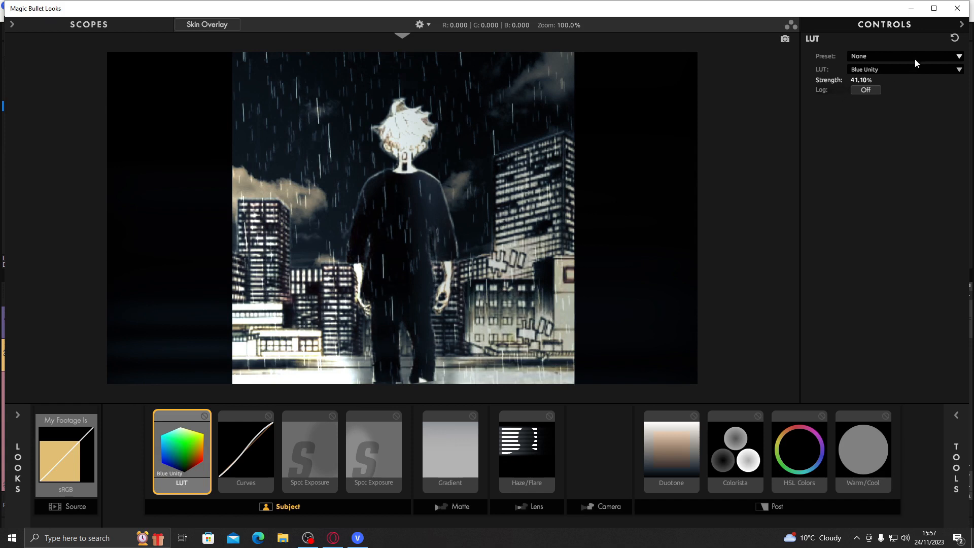
# Apply the Dade LUT in the Subject stage at 54.30% strength
pyautogui.click(908, 69)
pyautogui.click(865, 124)
pyautogui.moveTo(859, 81); pyautogui.dragTo(867, 81)
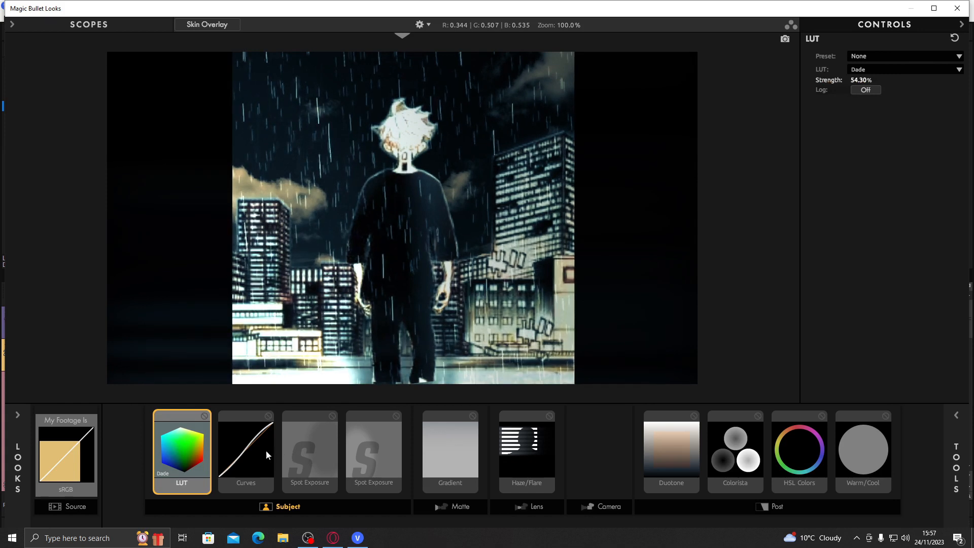
pyautogui.click(449, 453)
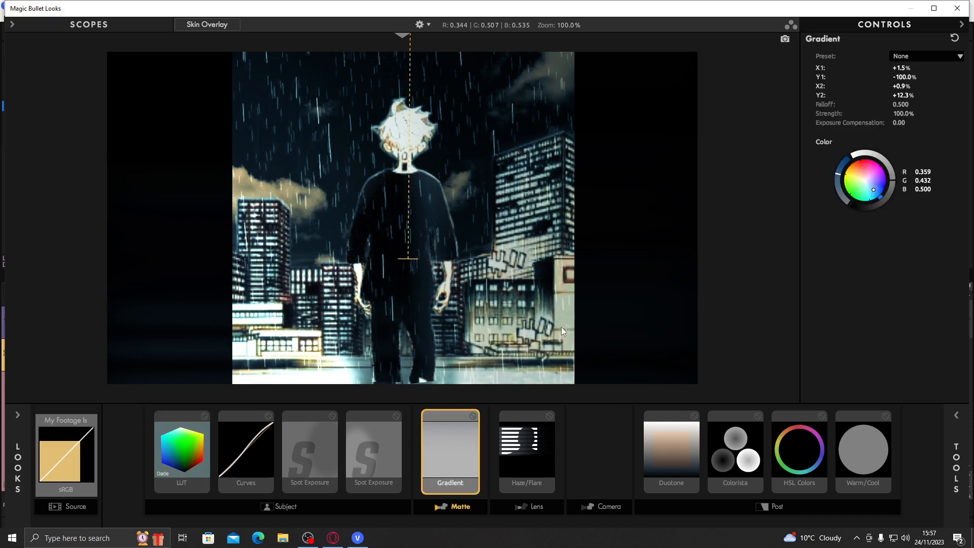
pyautogui.click(677, 445)
pyautogui.click(534, 453)
pyautogui.click(682, 441)
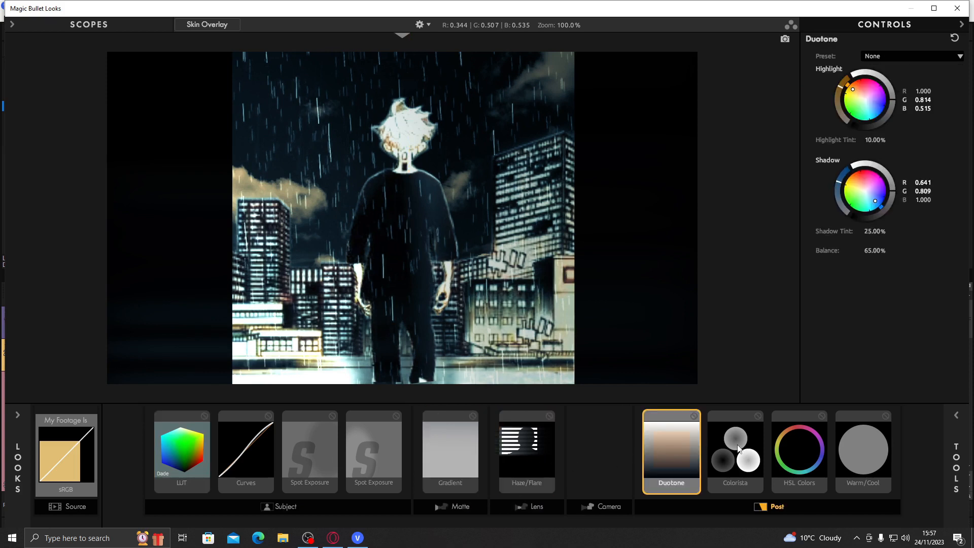
# In Colorista, tint the highlights blue and the midtones orange, and adjust the red and blue points of the HSL hue wheel
pyautogui.click(741, 448)
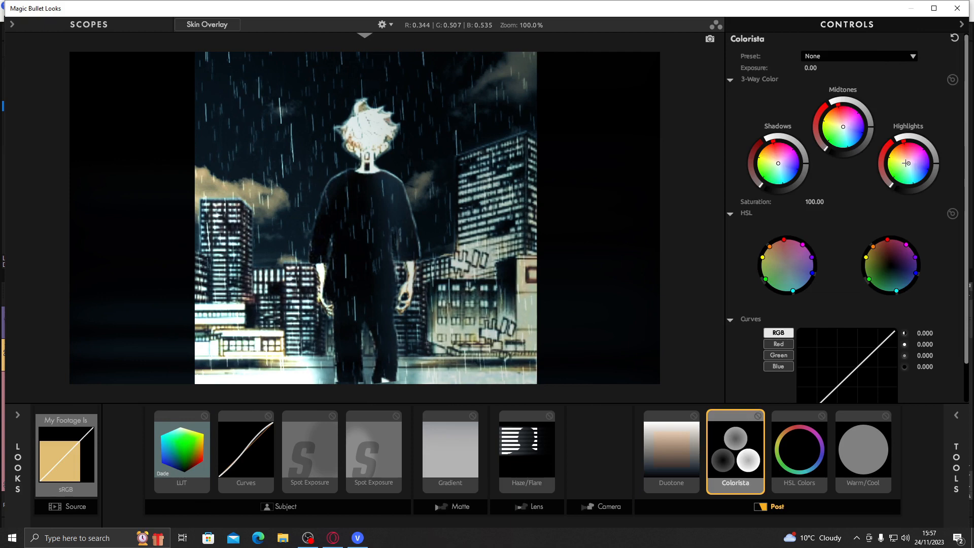
pyautogui.moveTo(908, 163)
pyautogui.mouseDown()
pyautogui.moveTo(925, 179)
pyautogui.moveTo(914, 167)
pyautogui.mouseUp()
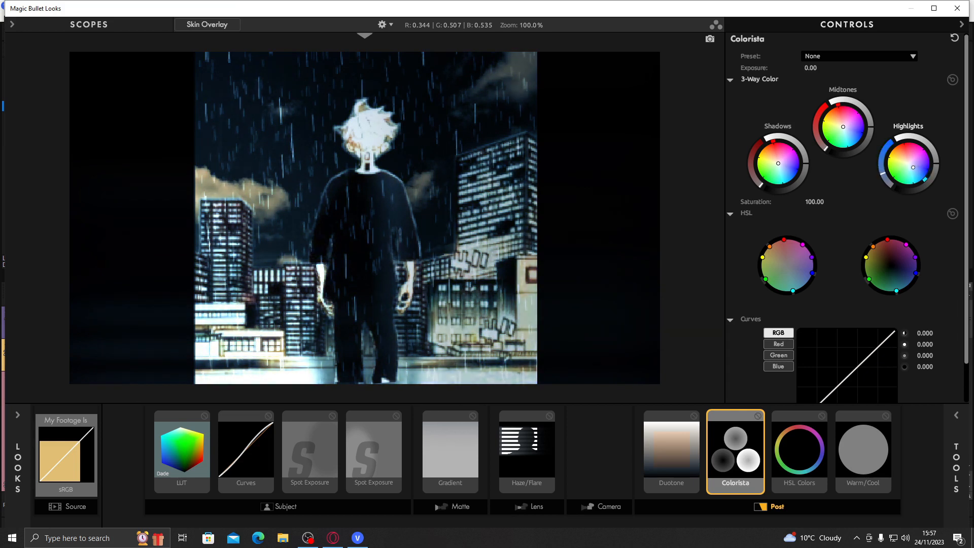
pyautogui.moveTo(843, 127); pyautogui.dragTo(840, 124)
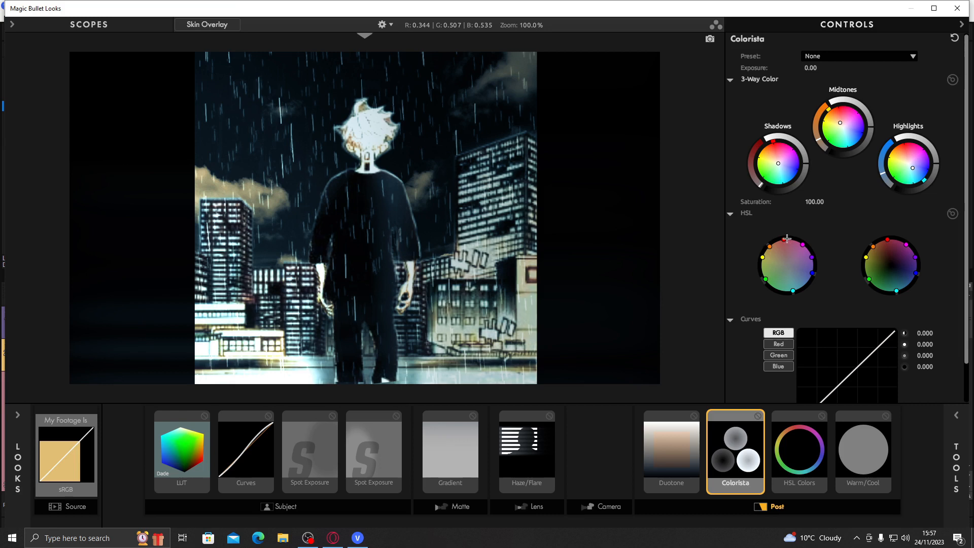
pyautogui.moveTo(784, 239); pyautogui.dragTo(765, 260)
pyautogui.moveTo(813, 275)
pyautogui.mouseDown()
pyautogui.moveTo(791, 273)
pyautogui.moveTo(817, 282)
pyautogui.mouseUp()
# Try a cooler balance in Warm/Cool (+0.240, tint -0.127) and remove the tool from the Post stage
pyautogui.click(784, 454)
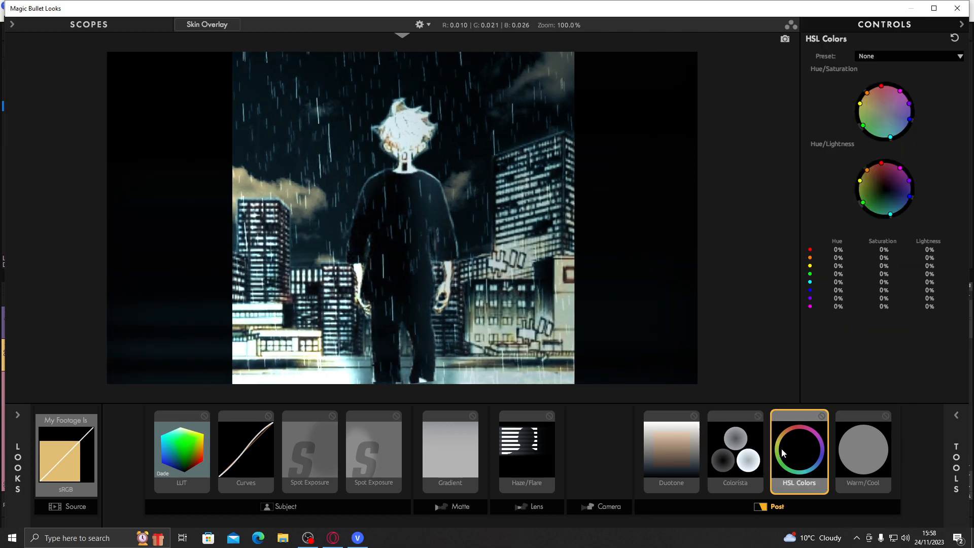
pyautogui.click(856, 436)
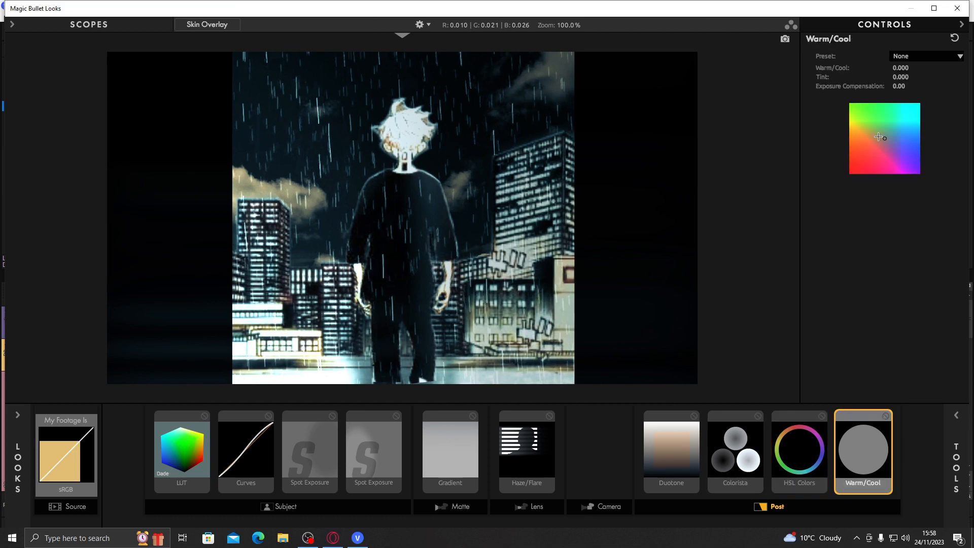
pyautogui.moveTo(885, 138); pyautogui.dragTo(889, 140)
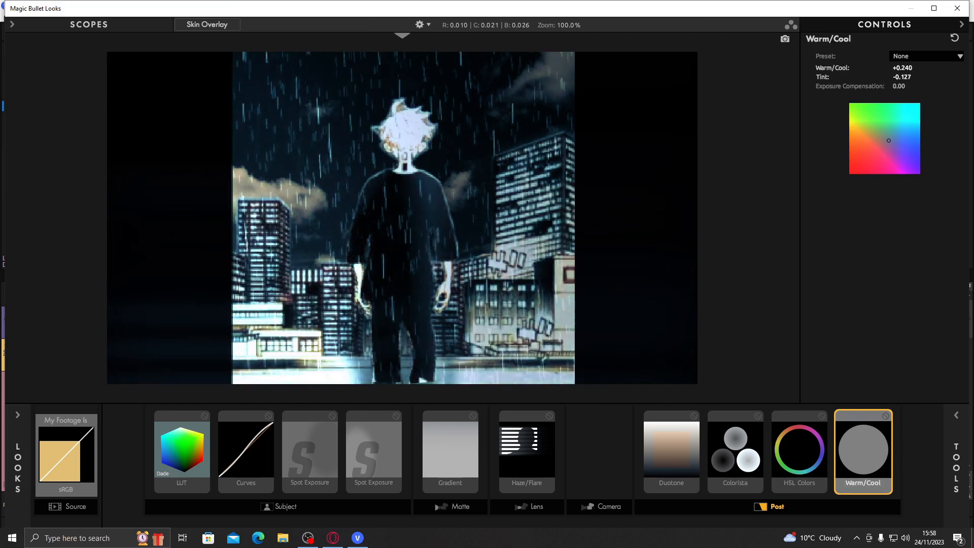
pyautogui.moveTo(863, 449); pyautogui.dragTo(894, 252)
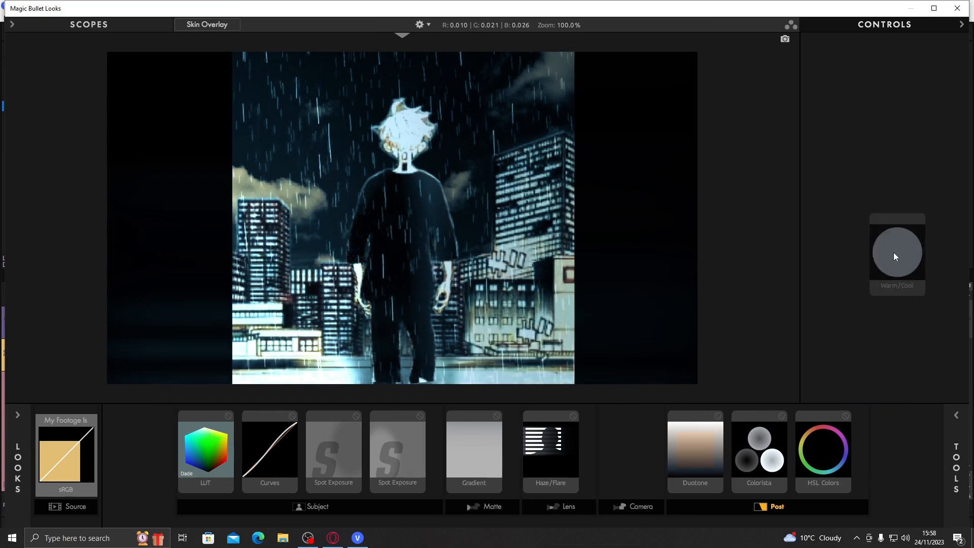
# Add Pop, S Curve and Shoulder to the end of the Post stage
pyautogui.click(956, 458)
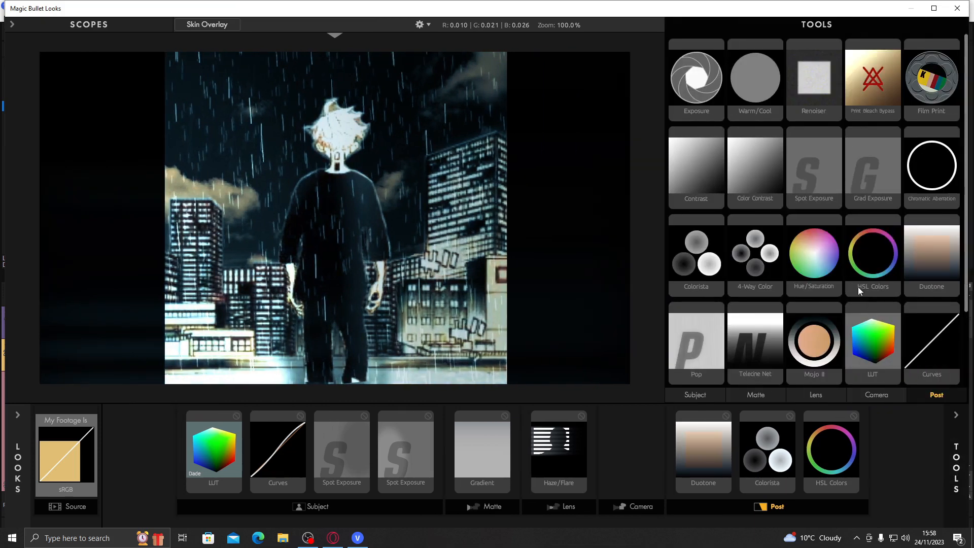
pyautogui.scroll(-2, 855, 212)
pyautogui.moveTo(713, 269); pyautogui.dragTo(911, 422)
pyautogui.moveTo(700, 363); pyautogui.dragTo(889, 456)
pyautogui.moveTo(768, 371); pyautogui.dragTo(908, 458)
# Set the Pop strength to +57.9% and turn off the S Curve tool
pyautogui.click(790, 459)
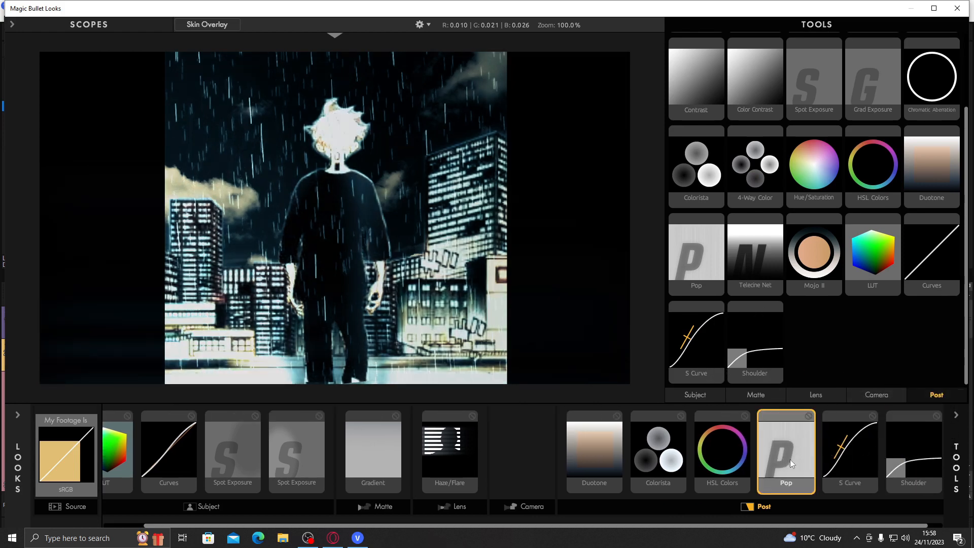
pyautogui.click(956, 467)
pyautogui.moveTo(875, 68)
pyautogui.mouseDown()
pyautogui.moveTo(944, 68)
pyautogui.moveTo(886, 67)
pyautogui.mouseUp()
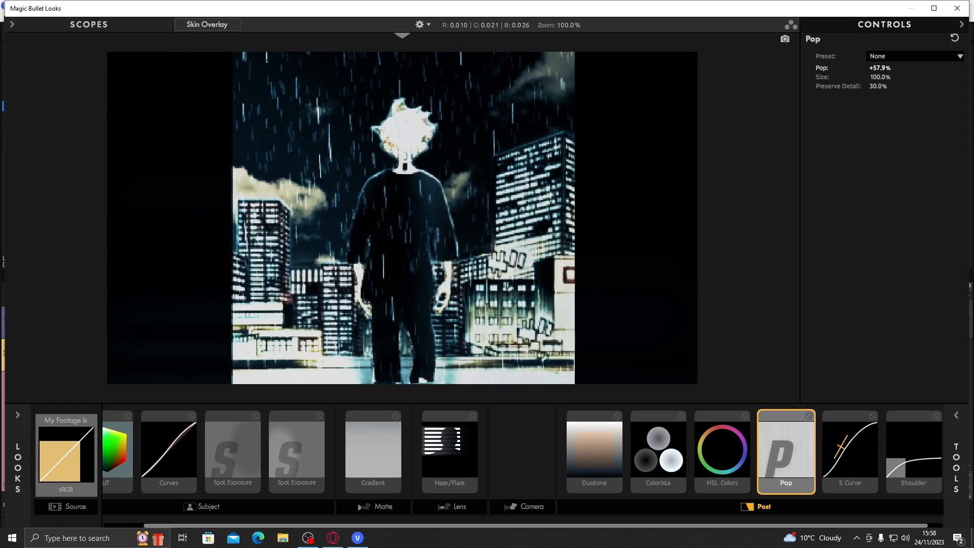
pyautogui.click(844, 452)
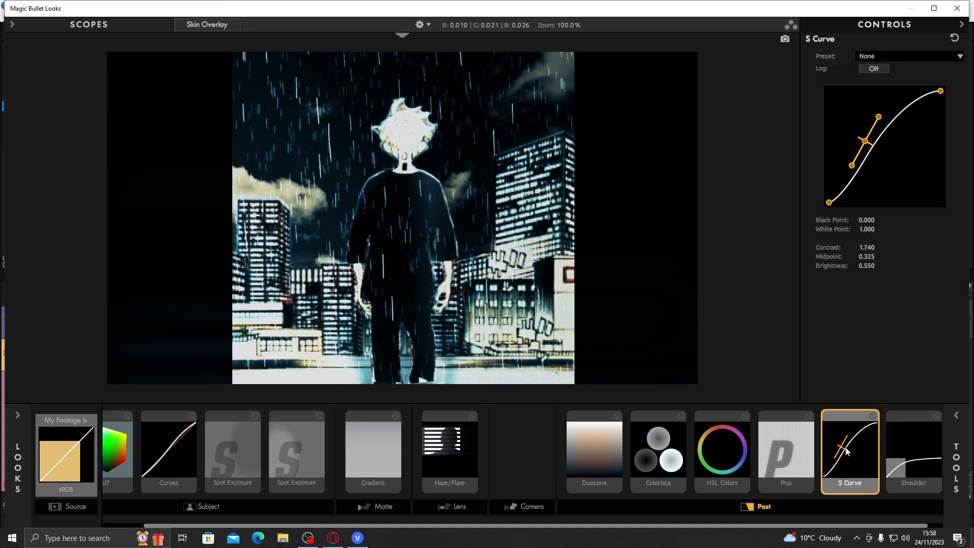
# Compare the image with Shoulder off and on, and set its rolloff start to 0.910 and brightest value to 12.310
pyautogui.click(912, 426)
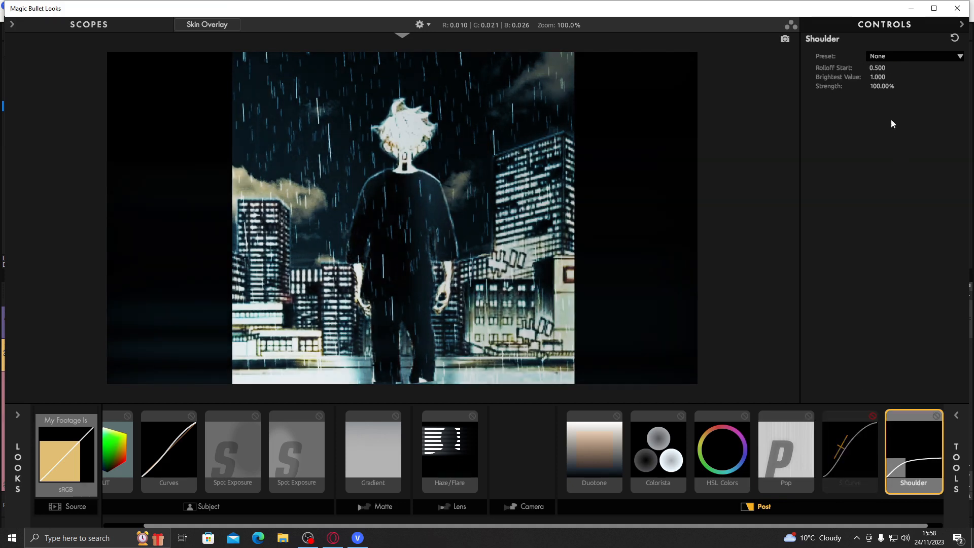
pyautogui.click(937, 416)
pyautogui.click(937, 416)
pyautogui.click(936, 417)
pyautogui.click(937, 416)
pyautogui.moveTo(878, 68); pyautogui.dragTo(939, 77)
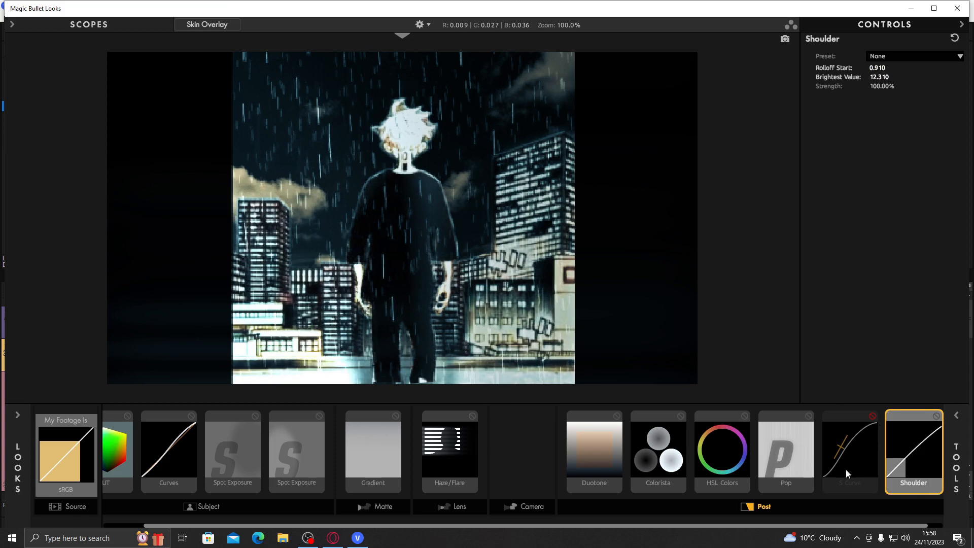
# Remove the Shoulder tool, re-enable S Curve with a contrast of 0.480, and apply the look to the video output
pyautogui.moveTo(913, 452); pyautogui.dragTo(904, 234)
pyautogui.click(904, 452)
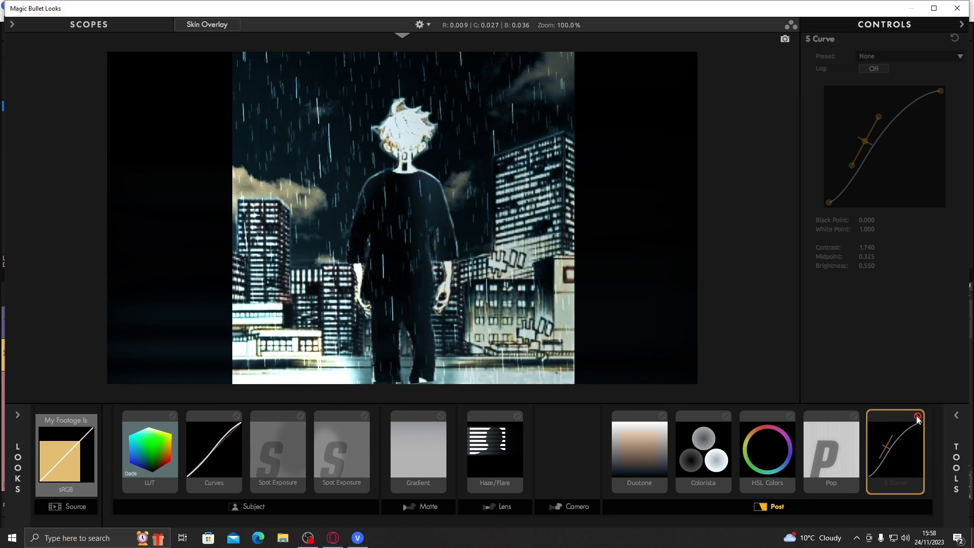
pyautogui.click(919, 415)
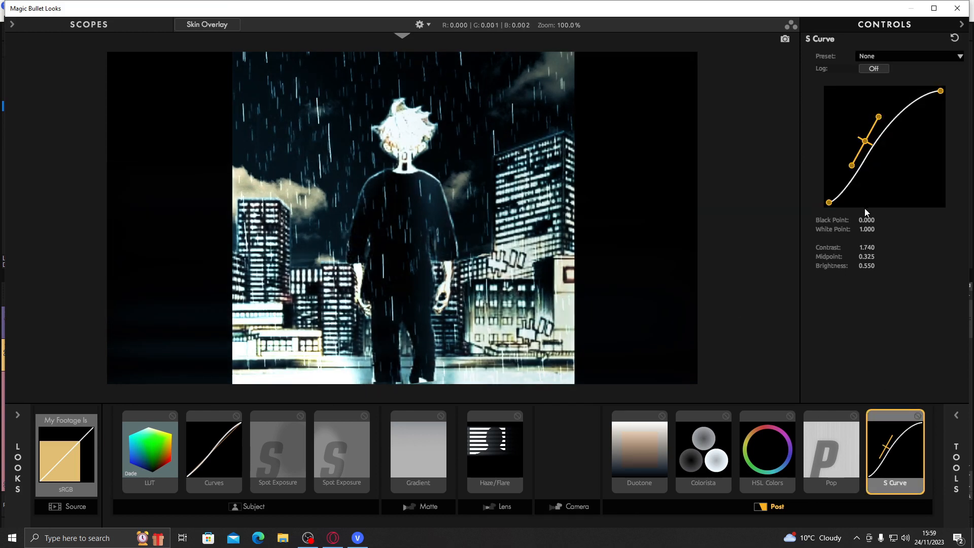
pyautogui.moveTo(861, 246); pyautogui.dragTo(740, 259)
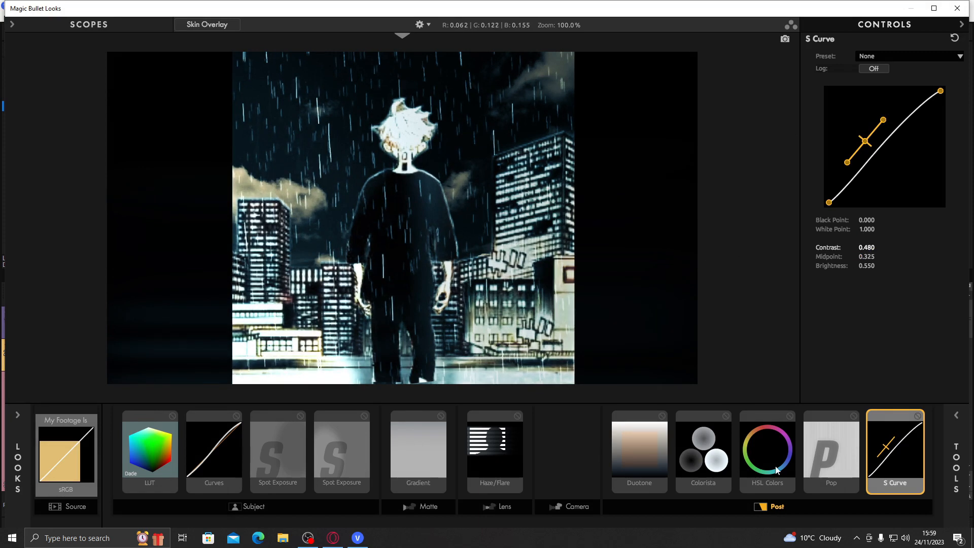
pyautogui.click(906, 522)
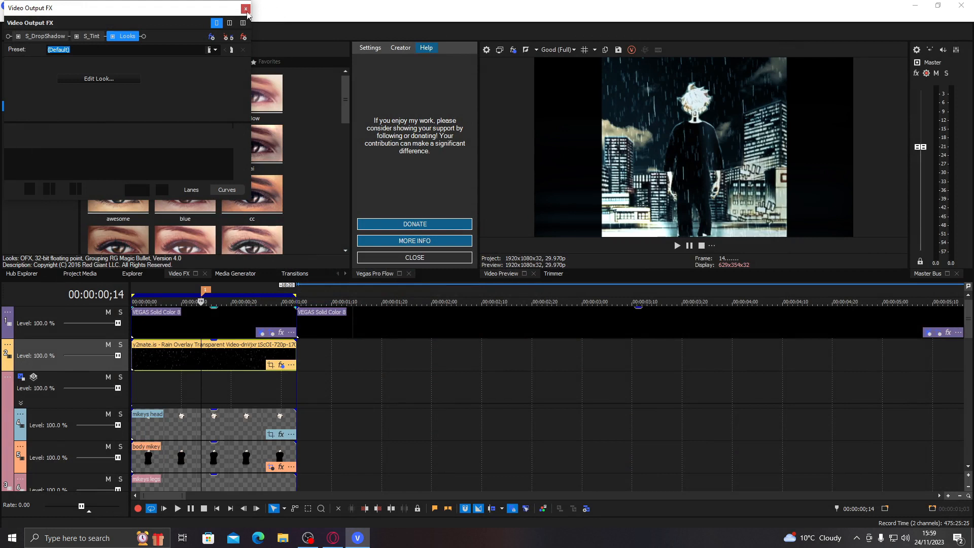
pyautogui.click(246, 9)
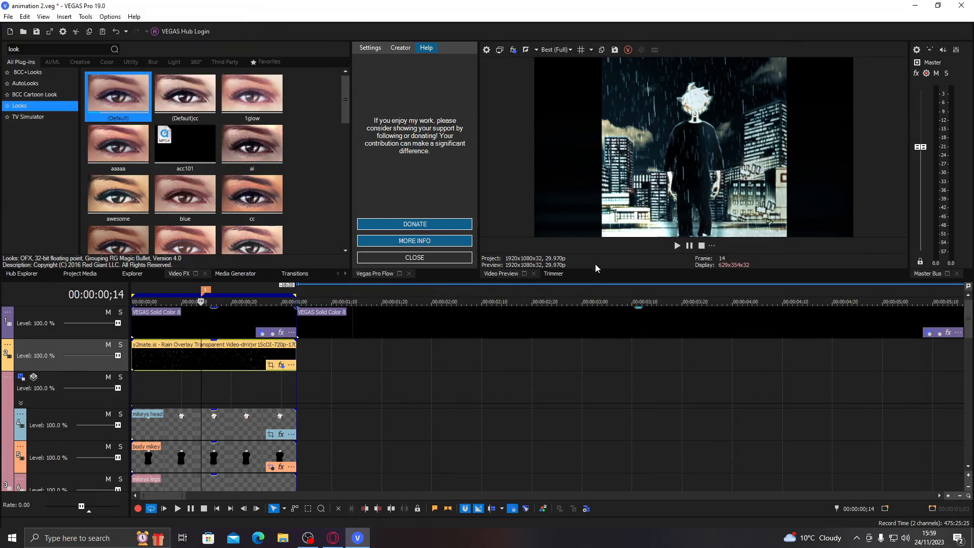
# Enlarge the video preview and compare the graded frame with its left half shown with effects bypassed
pyautogui.moveTo(598, 283); pyautogui.dragTo(598, 351)
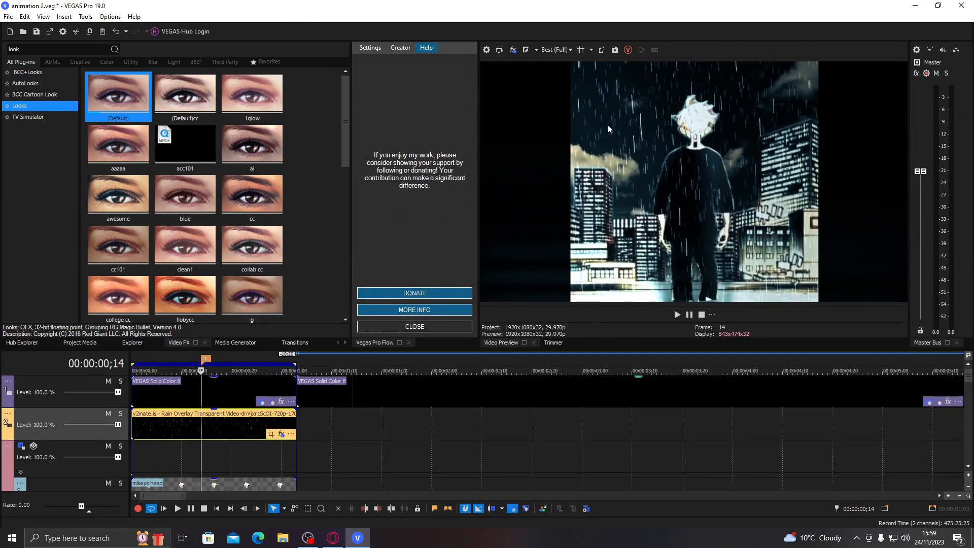
pyautogui.click(525, 50)
pyautogui.click(535, 50)
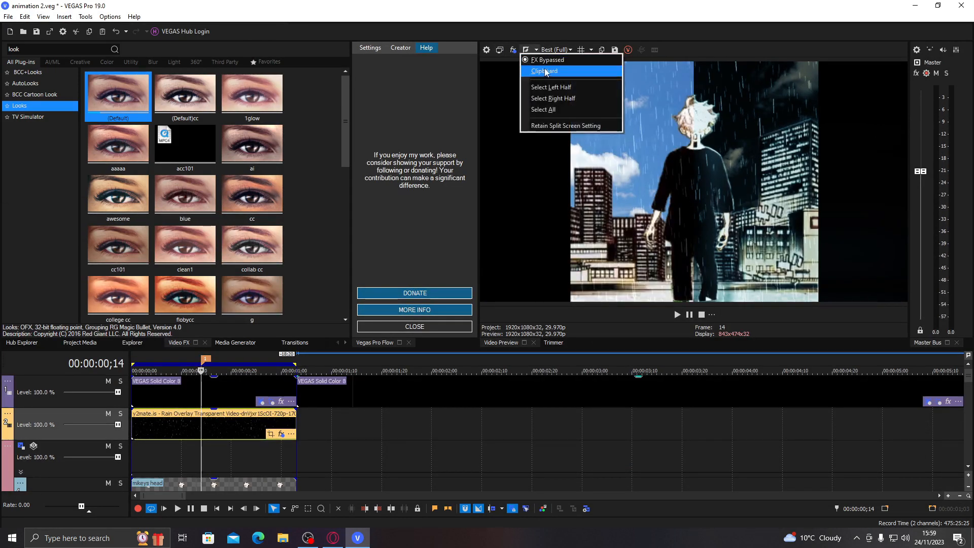
pyautogui.click(697, 95)
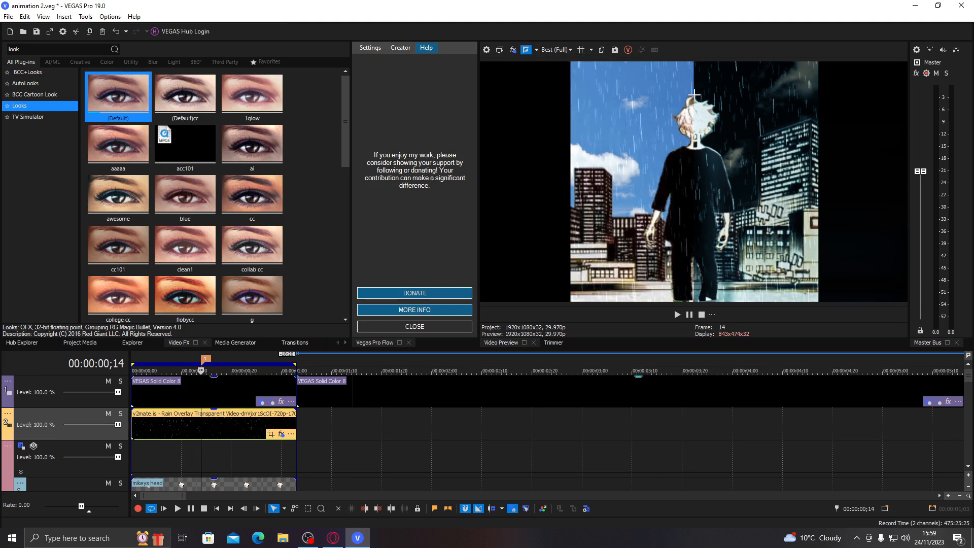
pyautogui.click(526, 49)
pyautogui.click(528, 51)
pyautogui.click(536, 50)
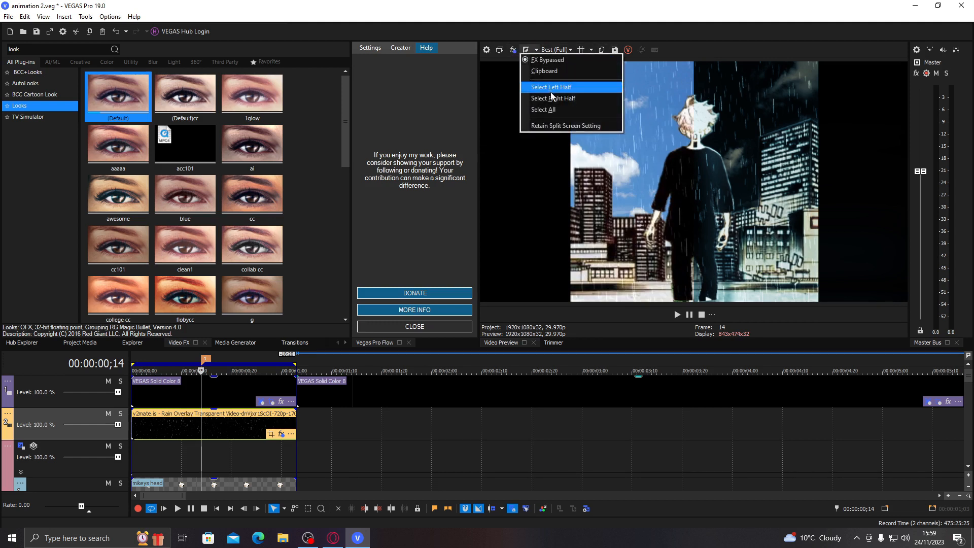
# Extend the FX-bypassed area to the whole preview frame and toggle between the original and graded image
pyautogui.click(555, 107)
pyautogui.click(526, 50)
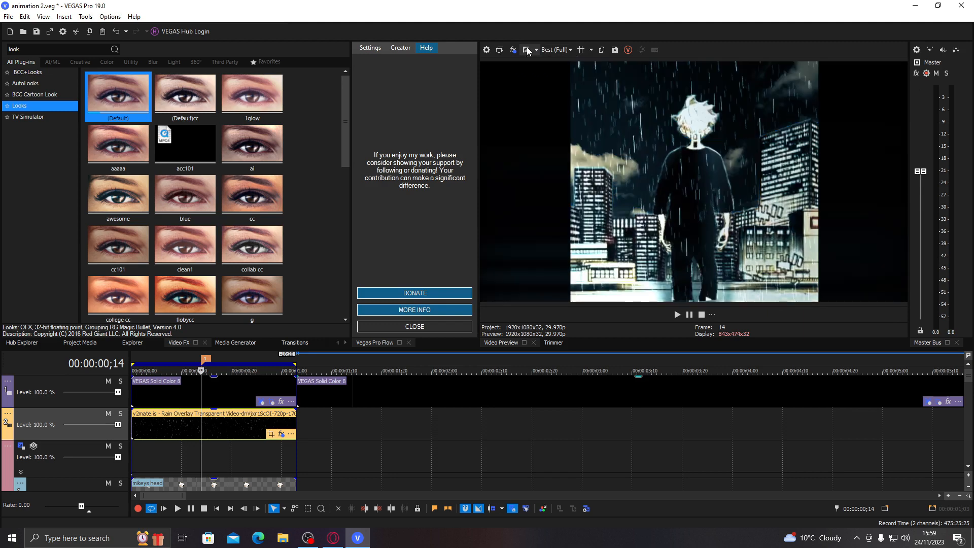
pyautogui.click(526, 50)
pyautogui.click(527, 50)
pyautogui.click(527, 50)
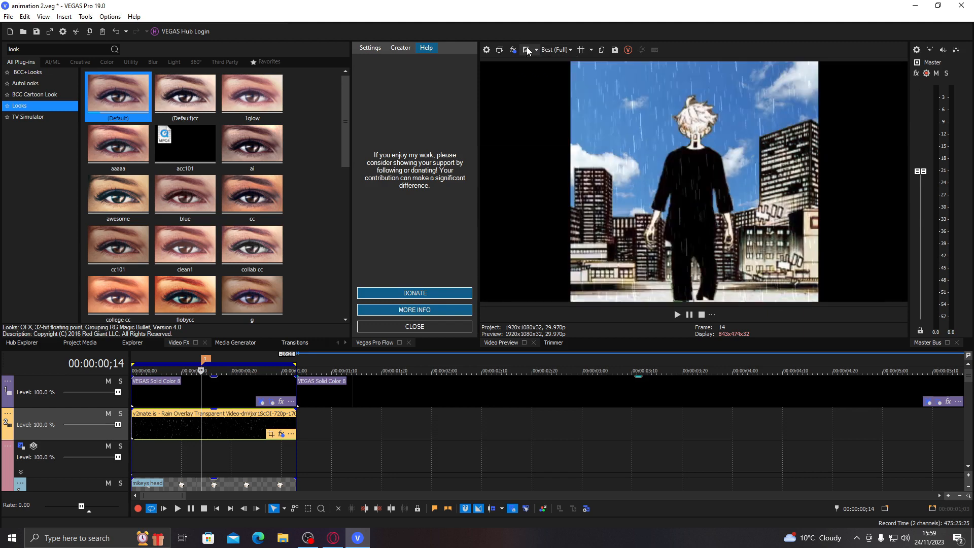
pyautogui.click(527, 50)
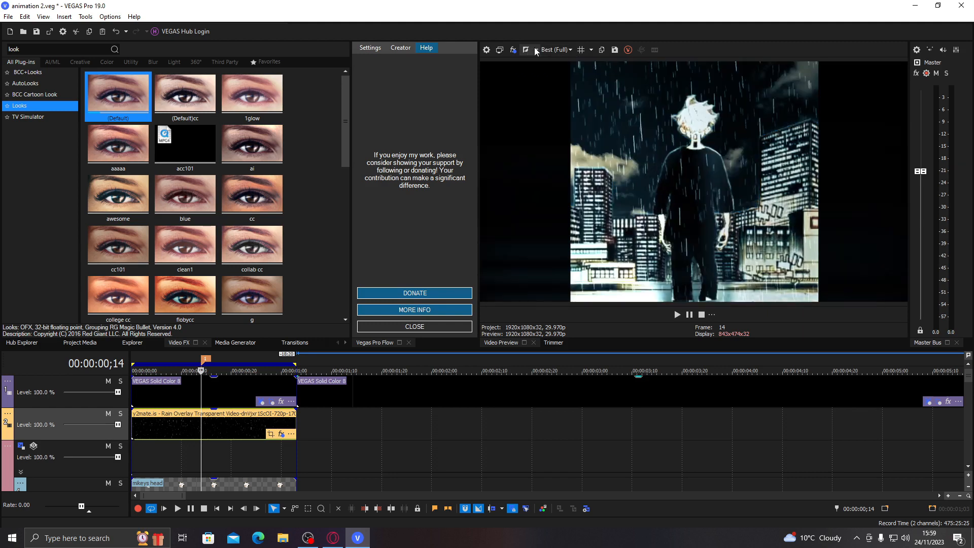
# Set the video preview quality to Best (Quarter)
pyautogui.click(556, 49)
pyautogui.moveTo(563, 93)
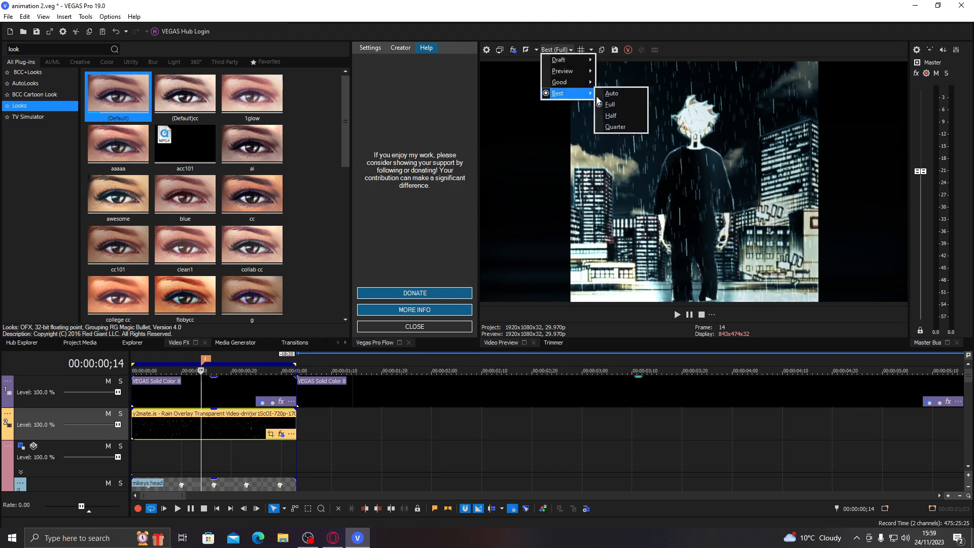
pyautogui.click(615, 128)
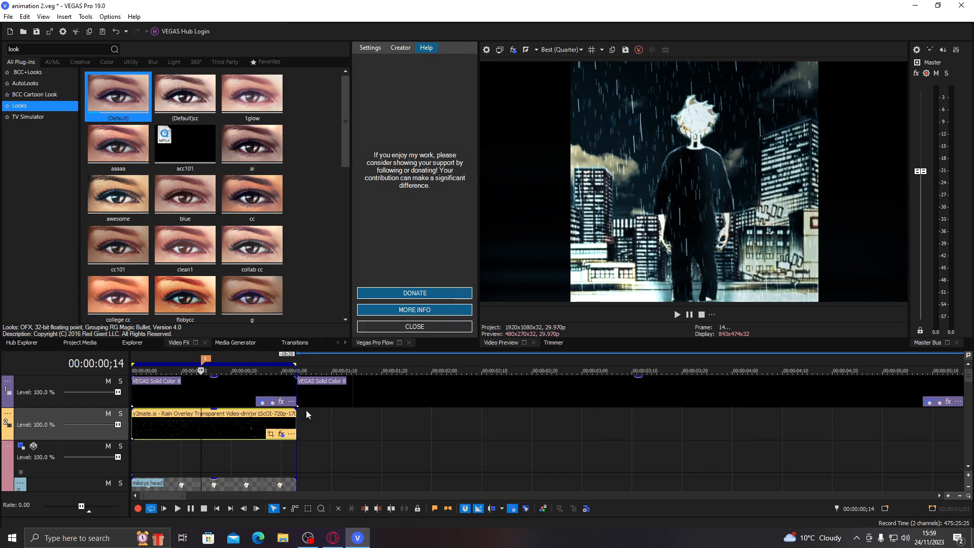
# Insert an adjustment track above the rain overlay track and save the project
pyautogui.rightClick(339, 417)
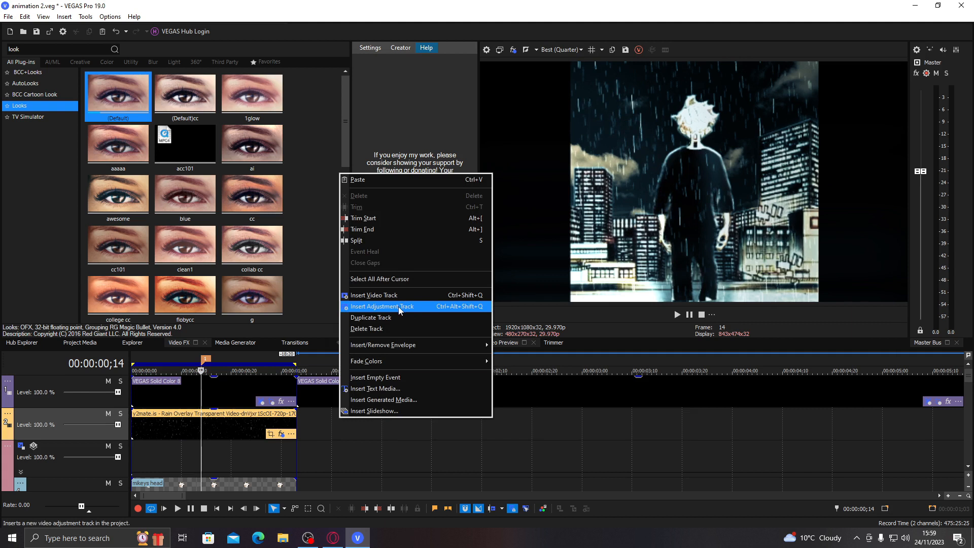
pyautogui.click(398, 306)
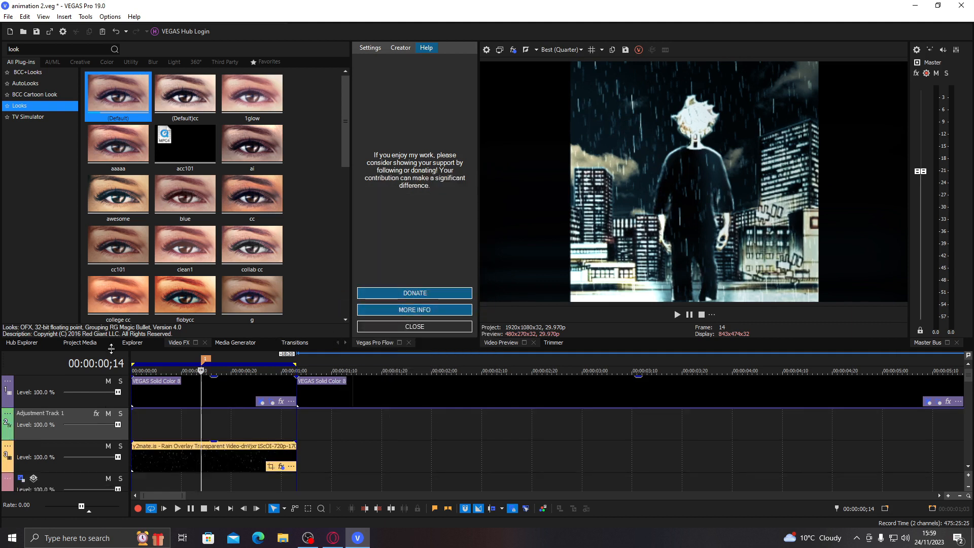
pyautogui.click(36, 32)
# Find the uni.Knoll Light Factory EZ effect and try its default preset on the adjustment track
pyautogui.moveTo(33, 50); pyautogui.dragTo(1, 53)
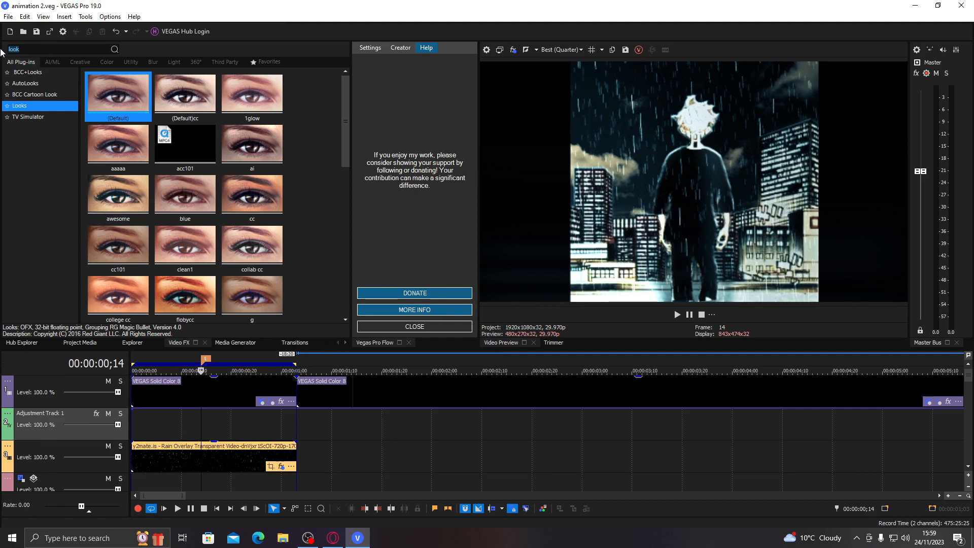
pyautogui.write('uni')
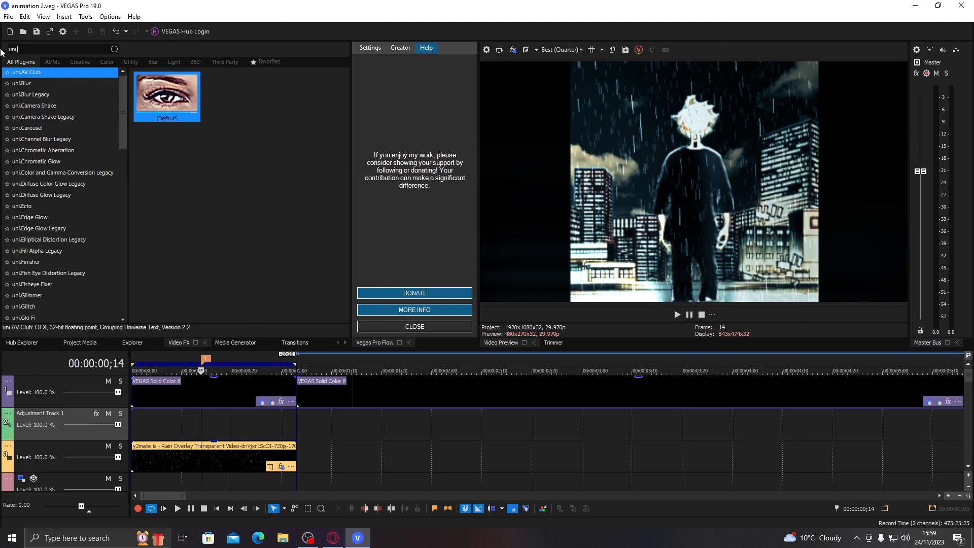
pyautogui.write('li')
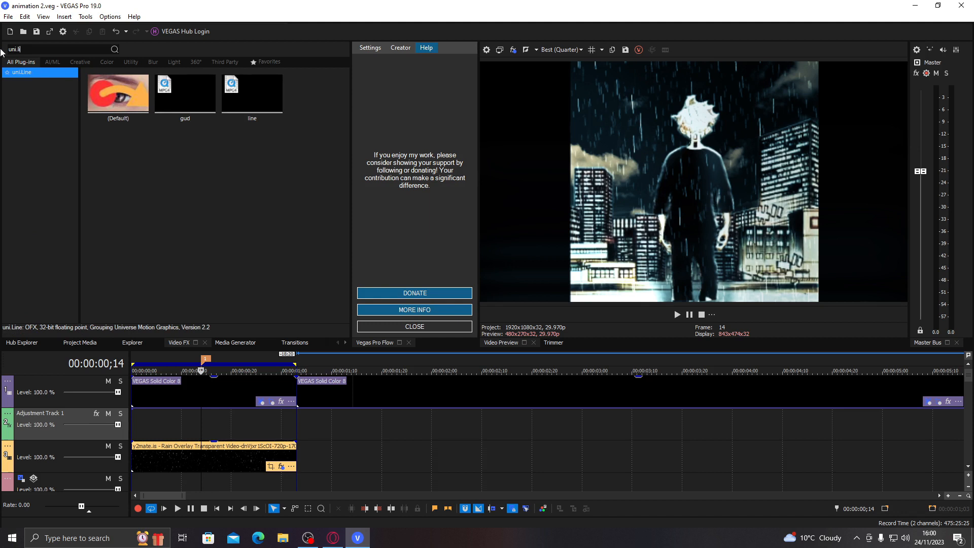
pyautogui.press('BackSpace')
pyautogui.press('BackSpace')
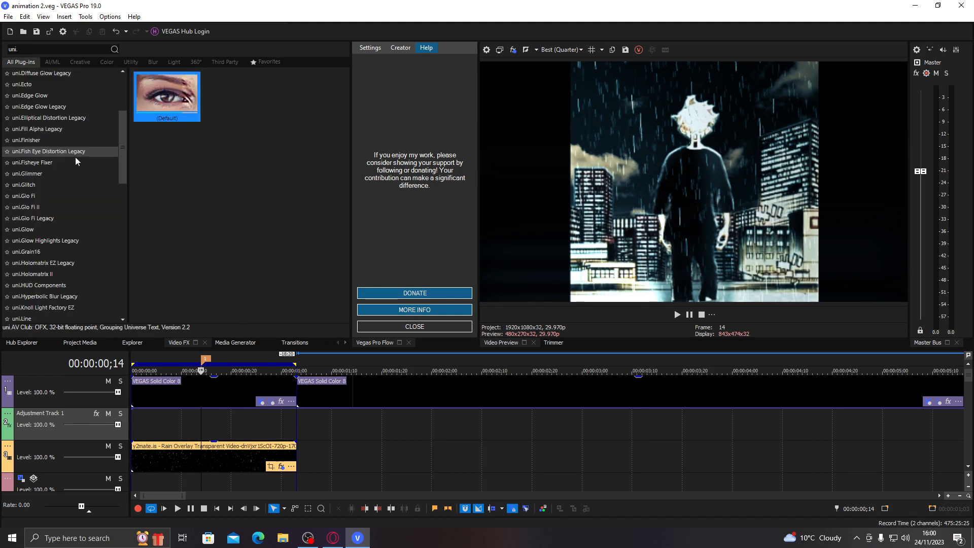
pyautogui.press('BackSpace')
pyautogui.click(78, 250)
pyautogui.moveTo(175, 89); pyautogui.dragTo(162, 420)
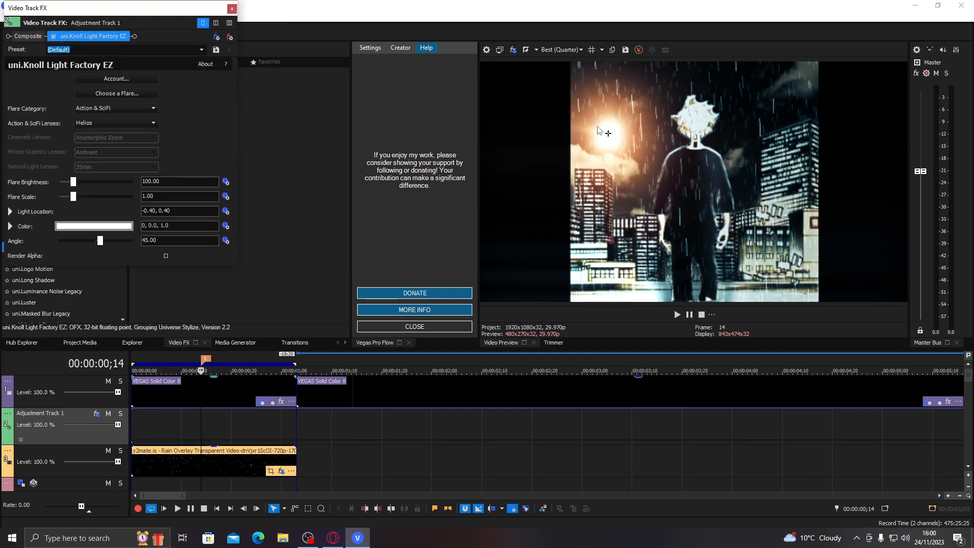
# Try the flare near the picture's upper-left corner at light location -0.51, 0.95 with the Bright Blue Lens preset
pyautogui.moveTo(597, 129); pyautogui.dragTo(585, 72)
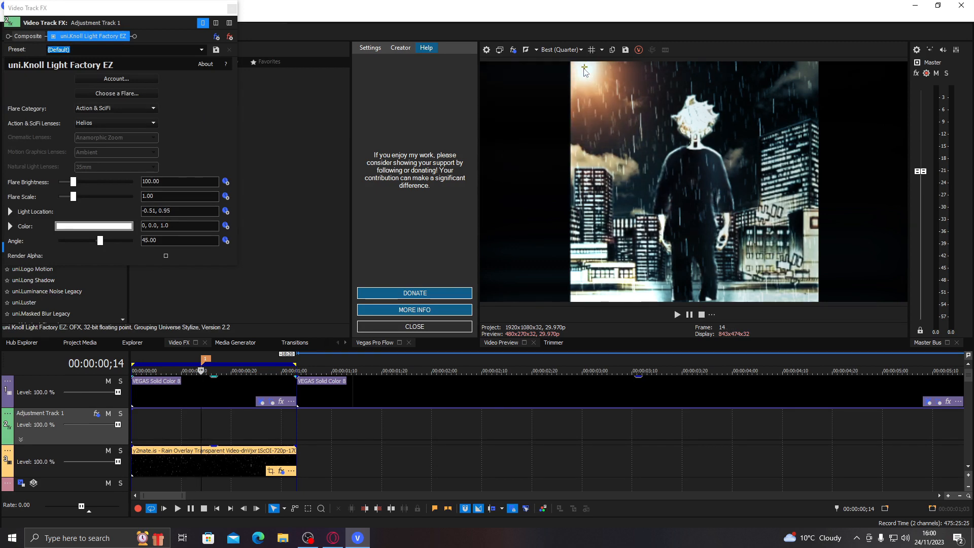
pyautogui.click(122, 94)
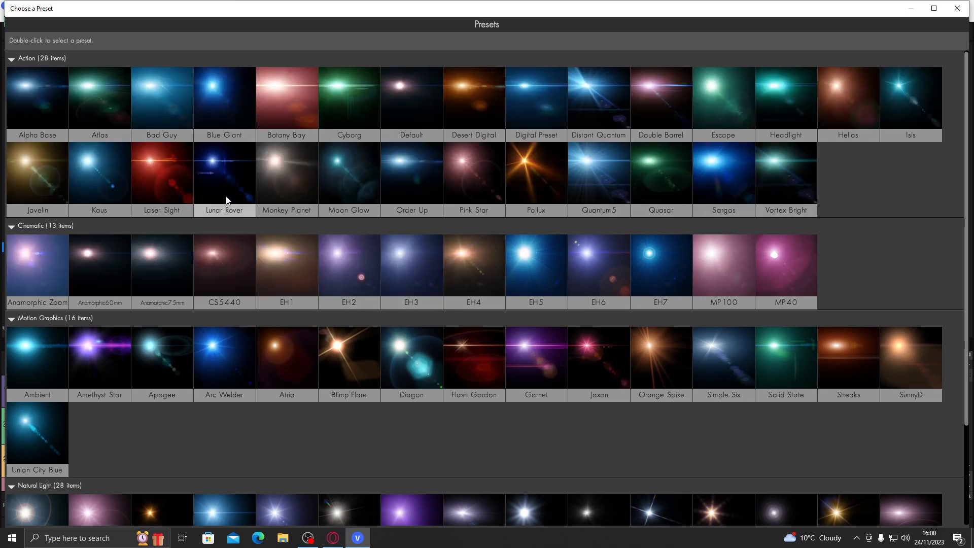
pyautogui.scroll(-3, 310, 221)
pyautogui.scroll(-3, 182, 323)
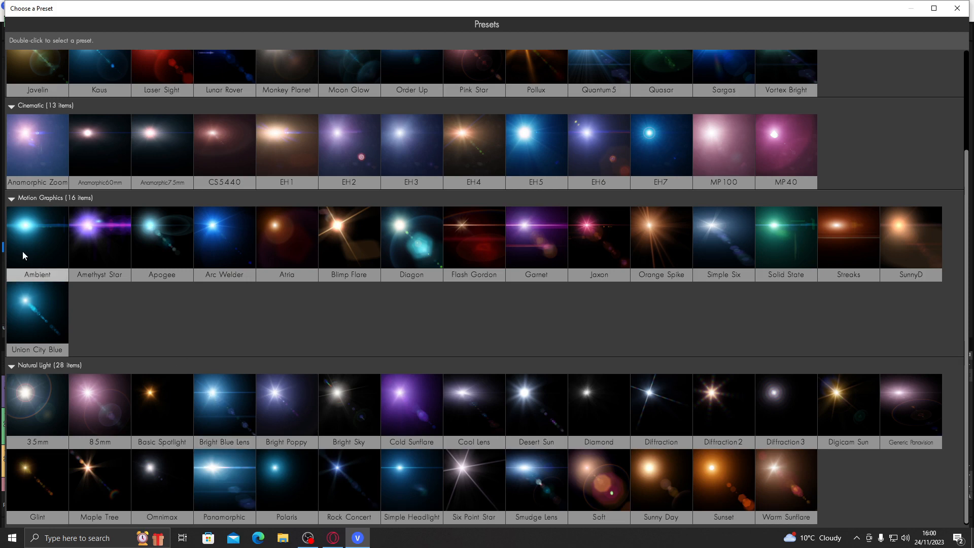
pyautogui.doubleClick(216, 419)
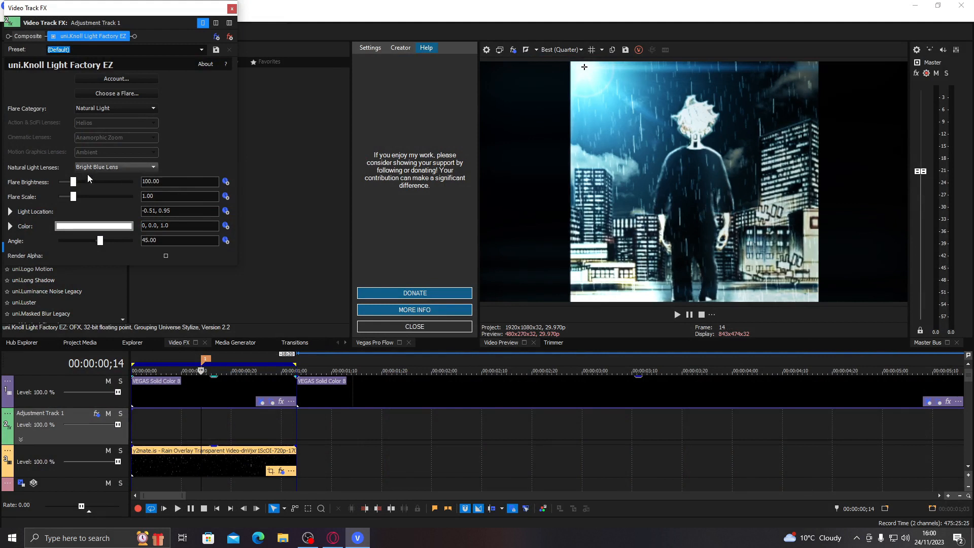
# Try a flare scale of 1.19 at light location -0.68, 1.01, and remove the effect from the adjustment track
pyautogui.moveTo(72, 199); pyautogui.dragTo(77, 200)
pyautogui.moveTo(584, 68); pyautogui.dragTo(548, 59)
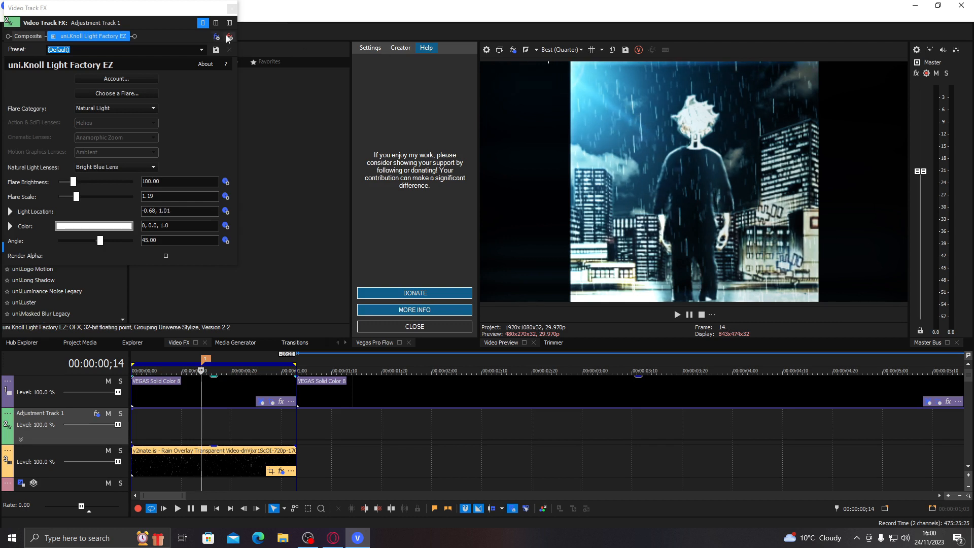
pyautogui.click(231, 8)
# Search the effects for "lens" and apply the default BCC Lens Flare OBS preset to the adjustment track
pyautogui.moveTo(32, 50); pyautogui.dragTo(2, 32)
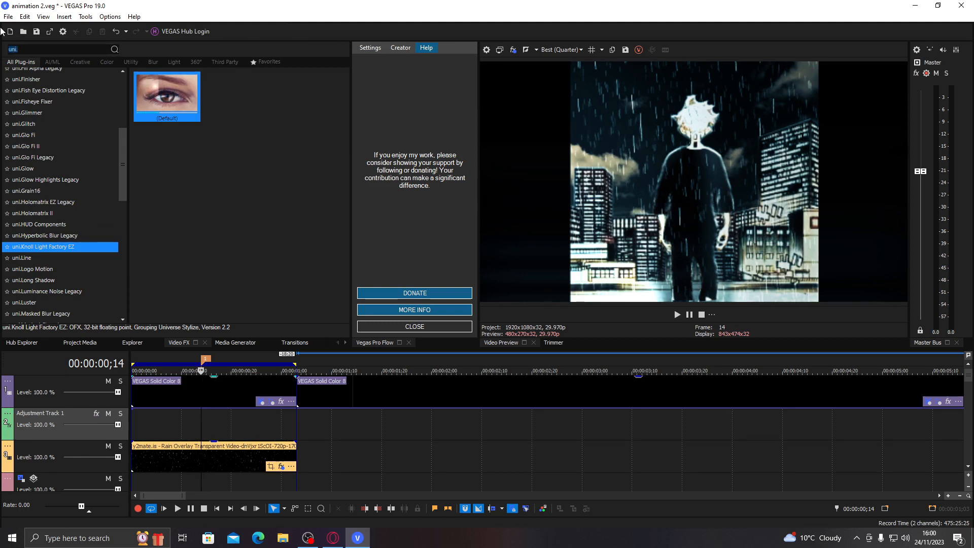
pyautogui.write('lens')
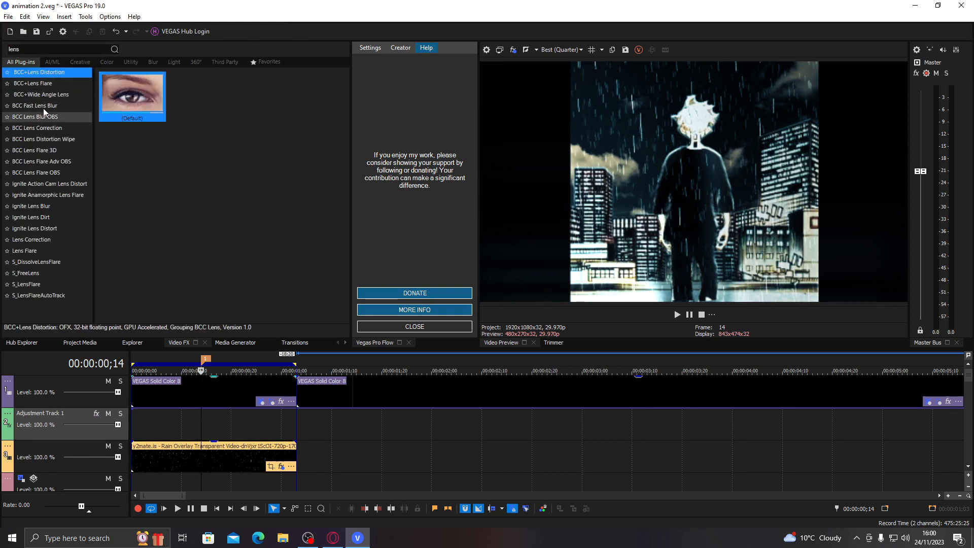
pyautogui.click(57, 148)
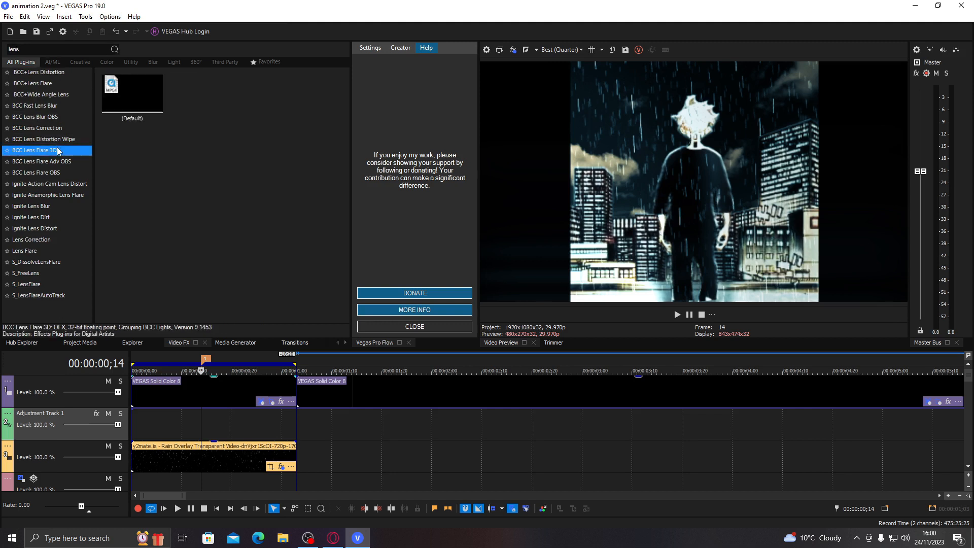
pyautogui.click(62, 165)
pyautogui.click(62, 172)
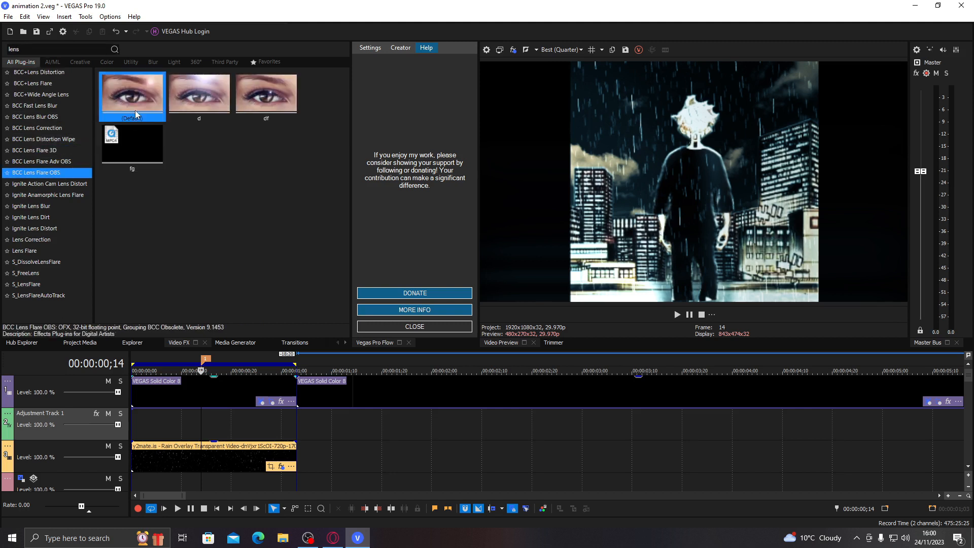
pyautogui.moveTo(123, 97); pyautogui.dragTo(74, 428)
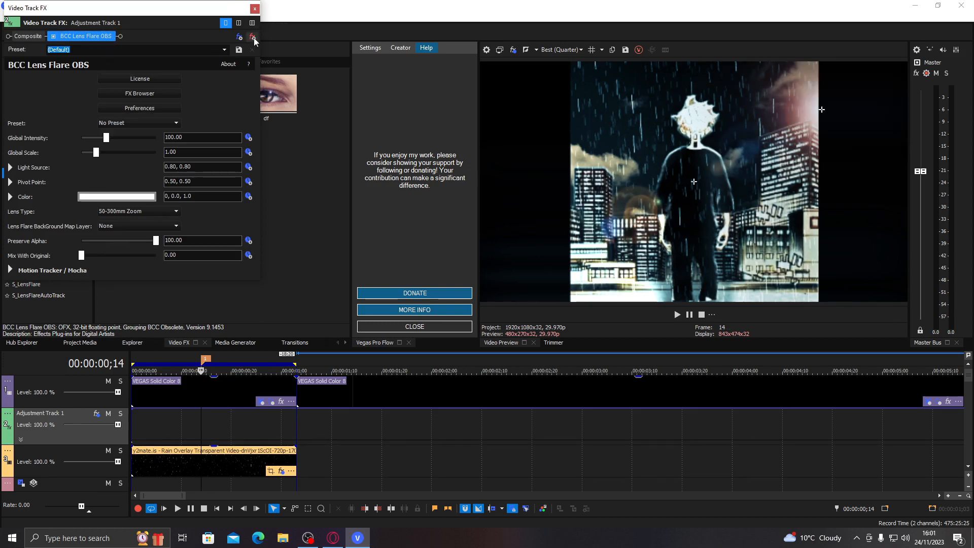
# Move the flare's light source to the picture's upper-left corner (0.22, 0.97) and set the lens type to 105mm Prime
pyautogui.moveTo(812, 112); pyautogui.dragTo(574, 68)
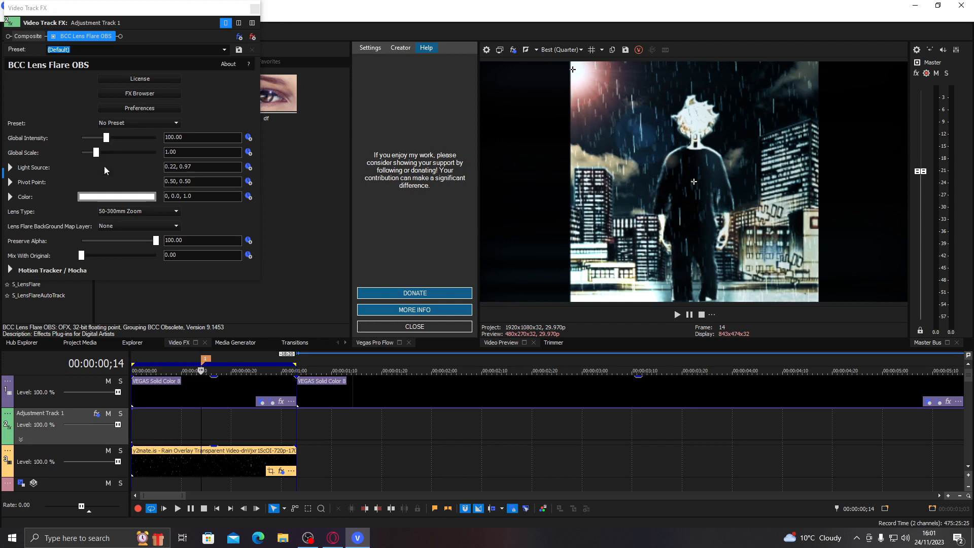
pyautogui.click(130, 212)
pyautogui.click(129, 226)
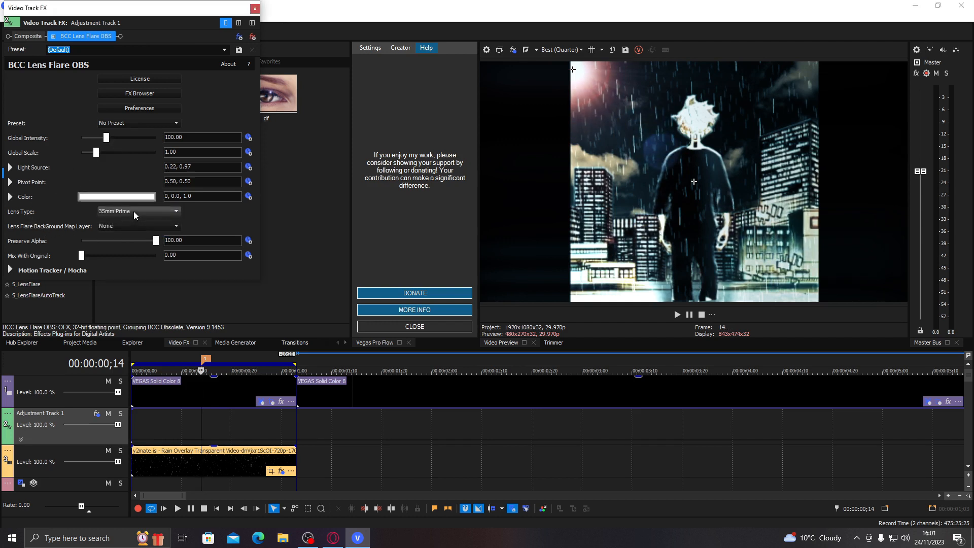
pyautogui.click(133, 211)
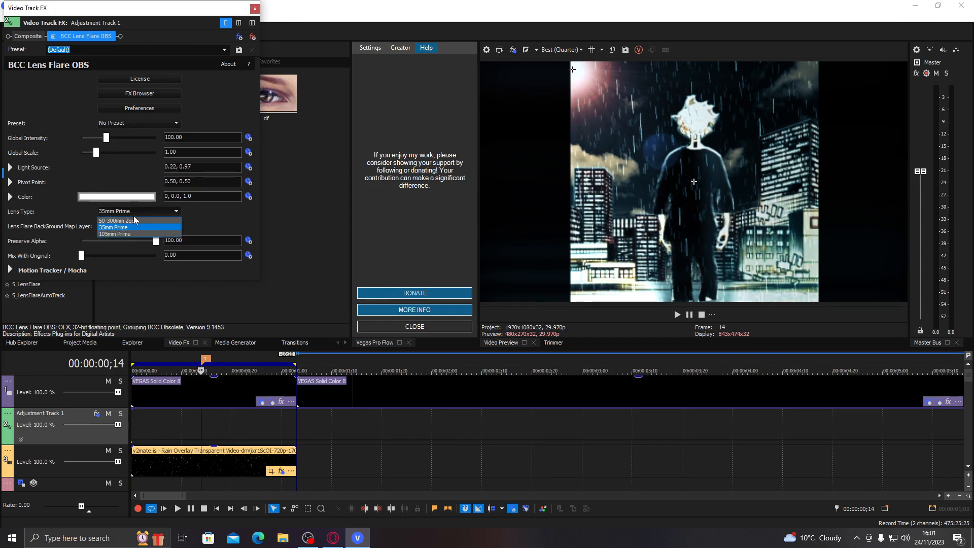
pyautogui.click(132, 224)
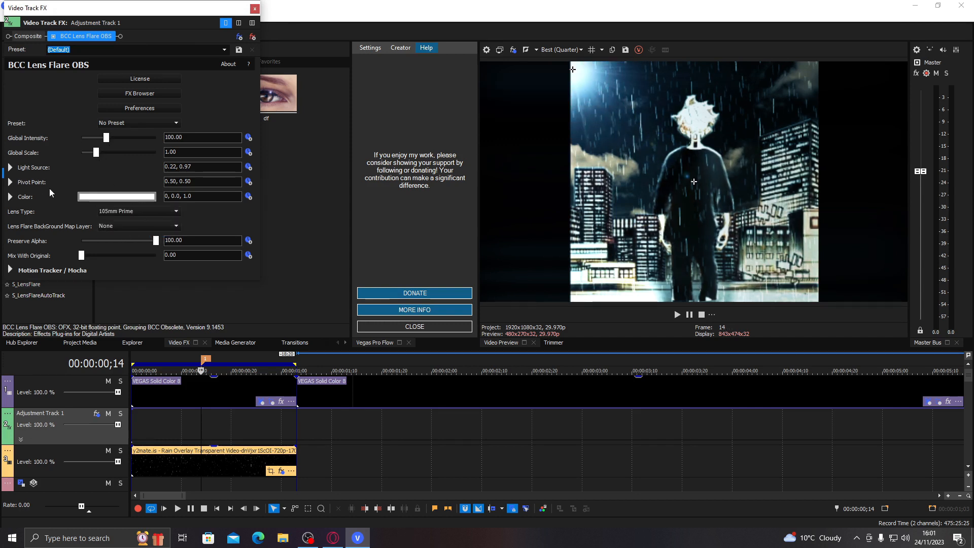
# Try a global intensity of 157.14 on the BCC Lens Flare OBS effect and remove it from the adjustment track
pyautogui.click(122, 138)
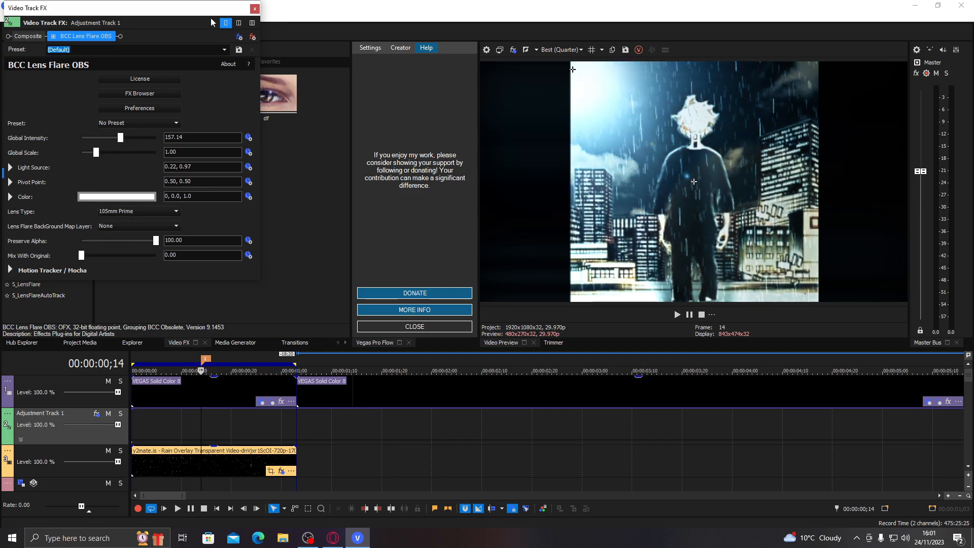
pyautogui.click(252, 36)
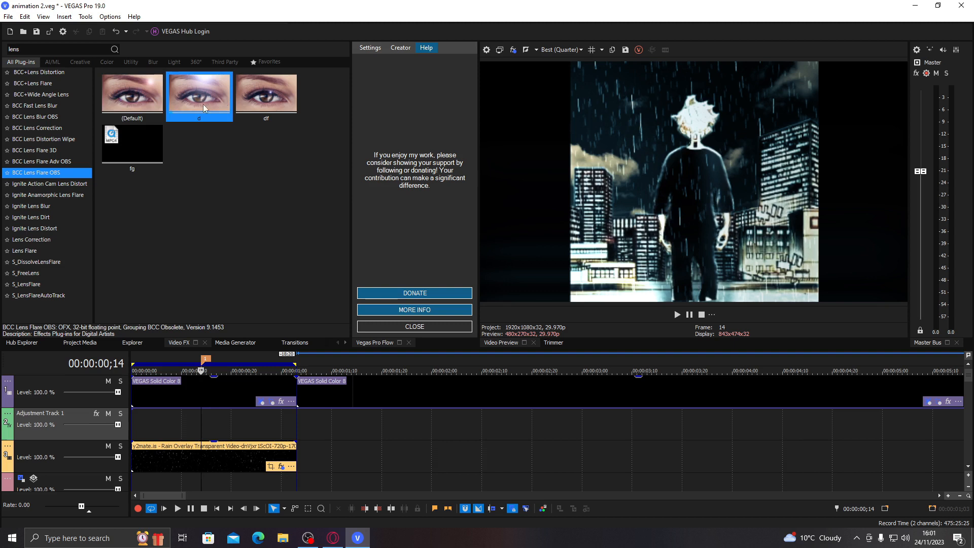
# Apply the default BCC Lens Flare 3D preset to the adjustment track and move its light source to the picture's upper-left corner
pyautogui.click(62, 160)
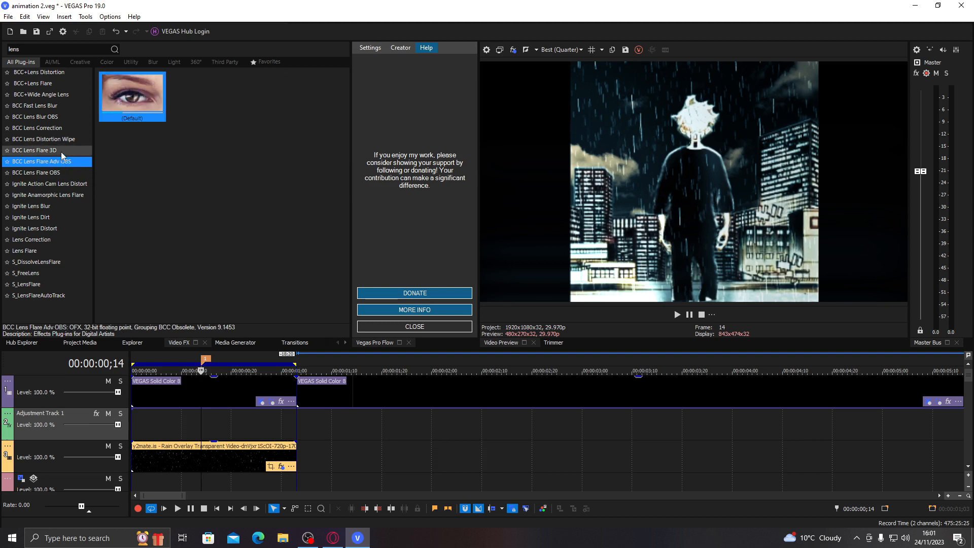
pyautogui.click(61, 152)
pyautogui.moveTo(124, 122); pyautogui.dragTo(162, 421)
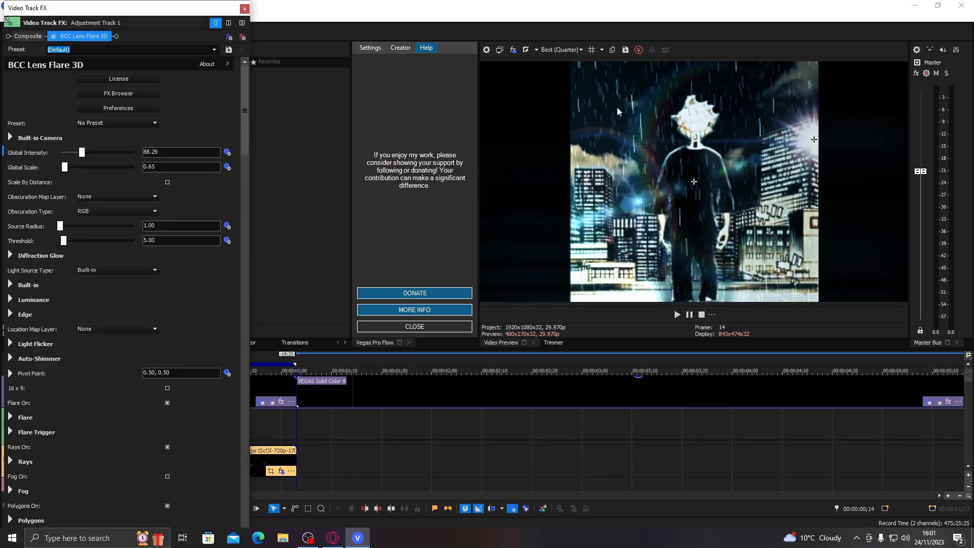
pyautogui.click(815, 142)
pyautogui.moveTo(595, 97); pyautogui.dragTo(586, 89)
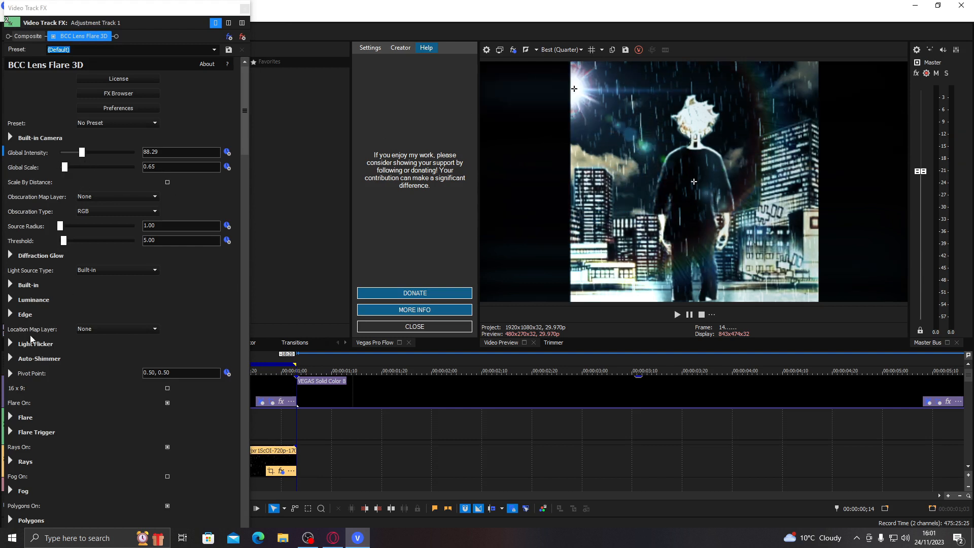
# Try the 3D flare without its discs, glows, faded ring, stripe and chroma hoop, and remove the effect
pyautogui.scroll(-5, 107, 413)
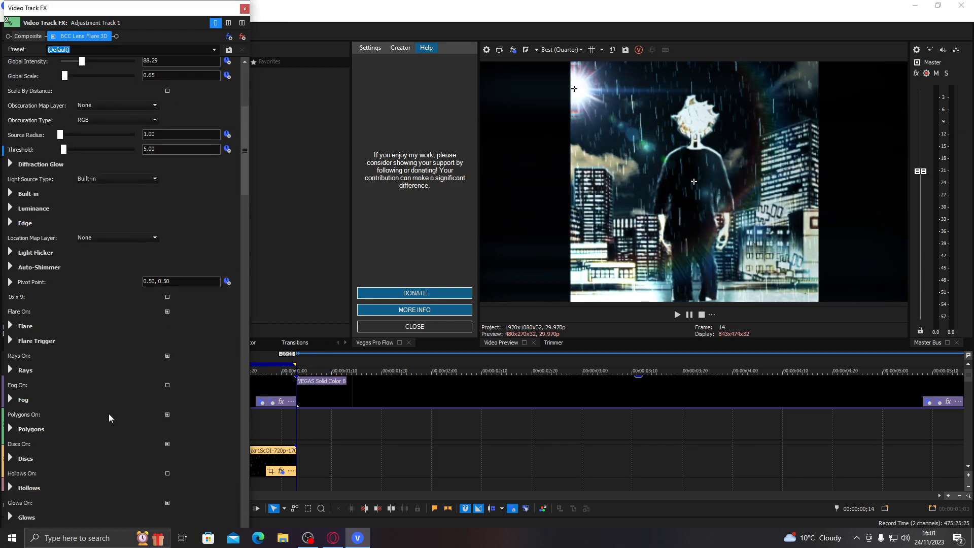
pyautogui.scroll(-2, 168, 492)
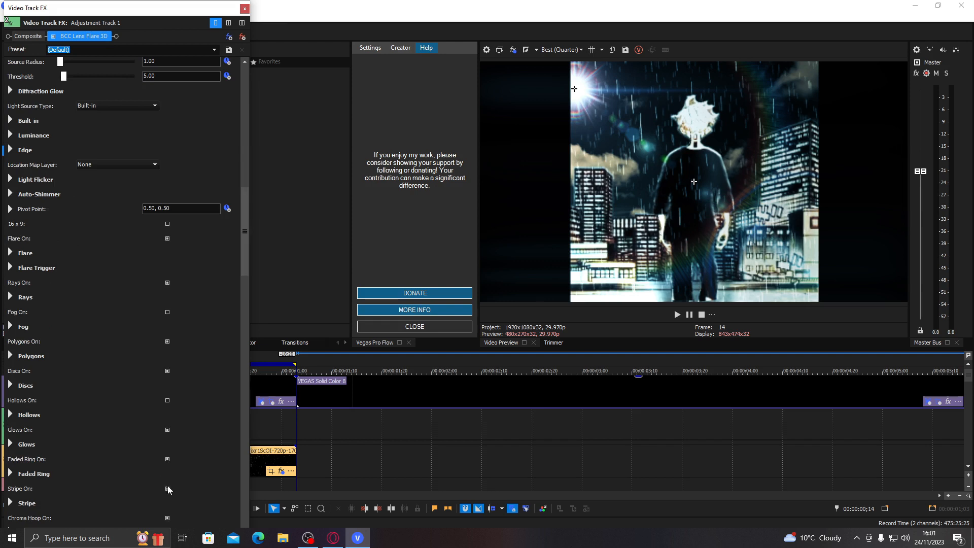
pyautogui.click(168, 518)
pyautogui.click(168, 460)
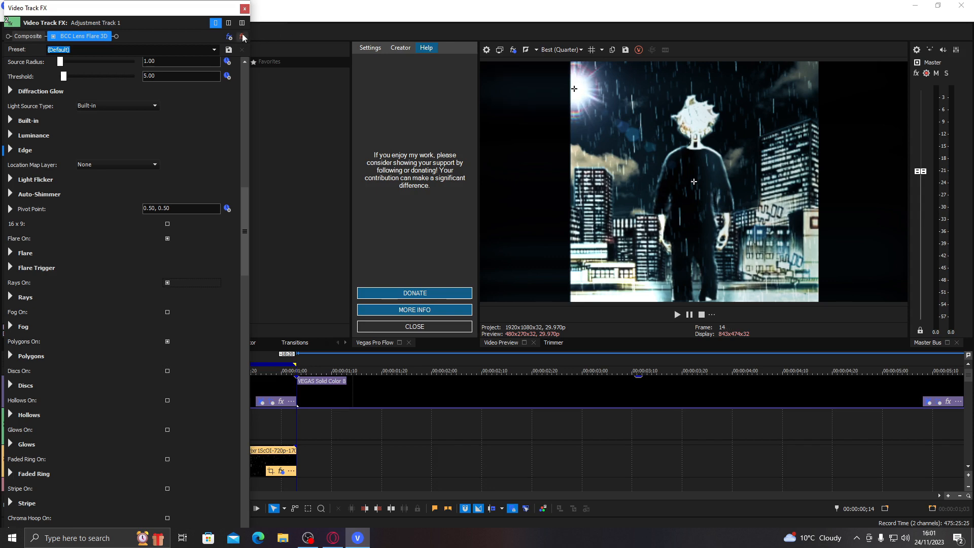
pyautogui.click(245, 9)
# Apply the default BCC Lens Flare Adv OBS preset to the adjustment track and move its light source to 0.24, 0.89
pyautogui.click(41, 161)
pyautogui.moveTo(132, 96); pyautogui.dragTo(186, 427)
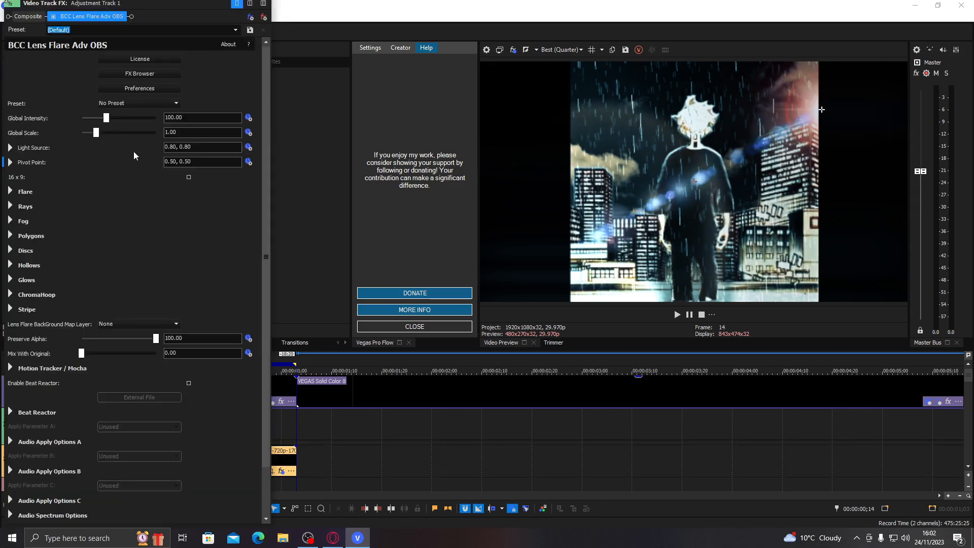
pyautogui.moveTo(823, 108); pyautogui.dragTo(820, 109)
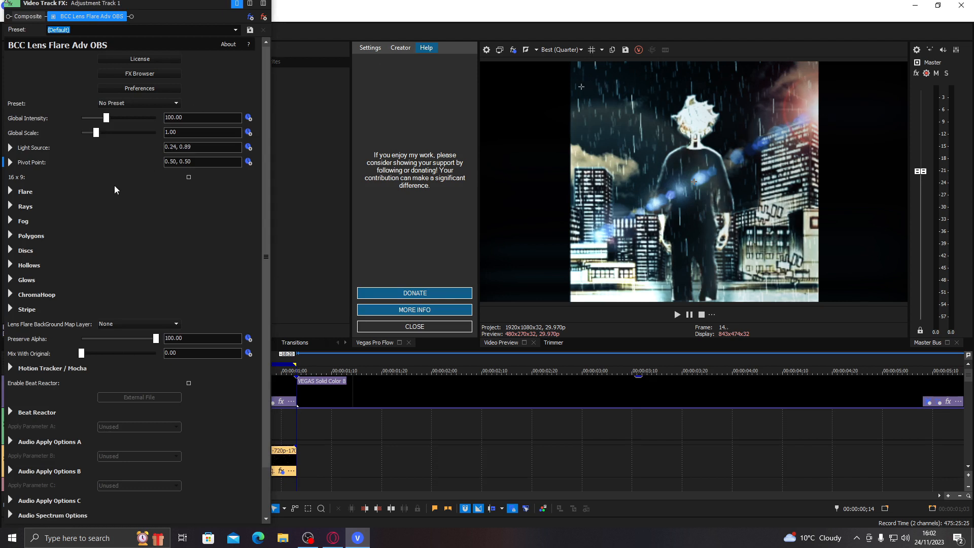
# Set the flare color to white (0, 0.0, 1.0)
pyautogui.click(10, 206)
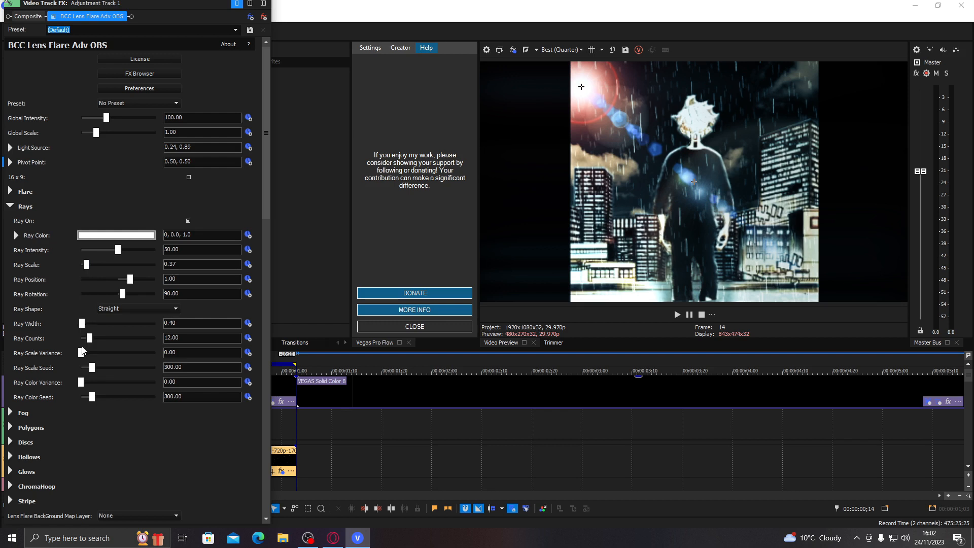
pyautogui.click(10, 207)
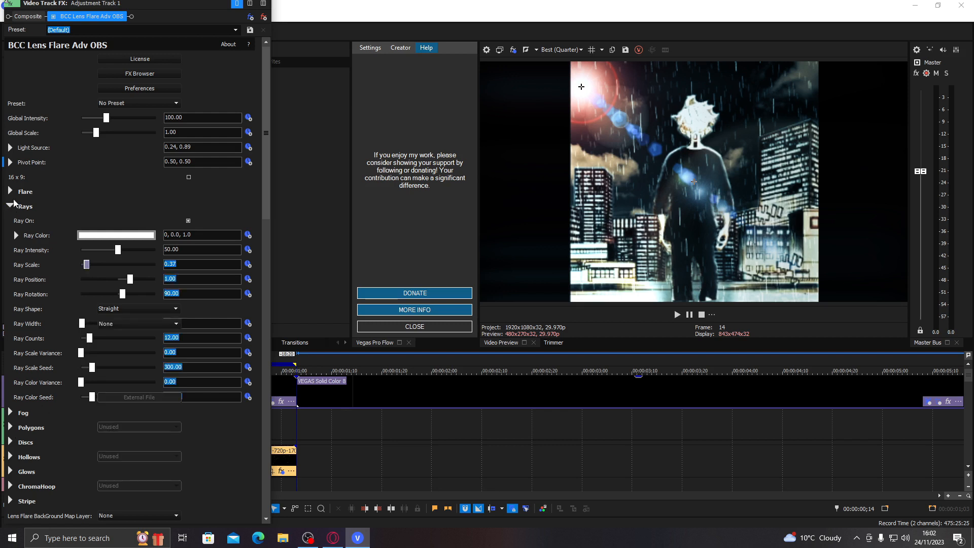
pyautogui.click(10, 191)
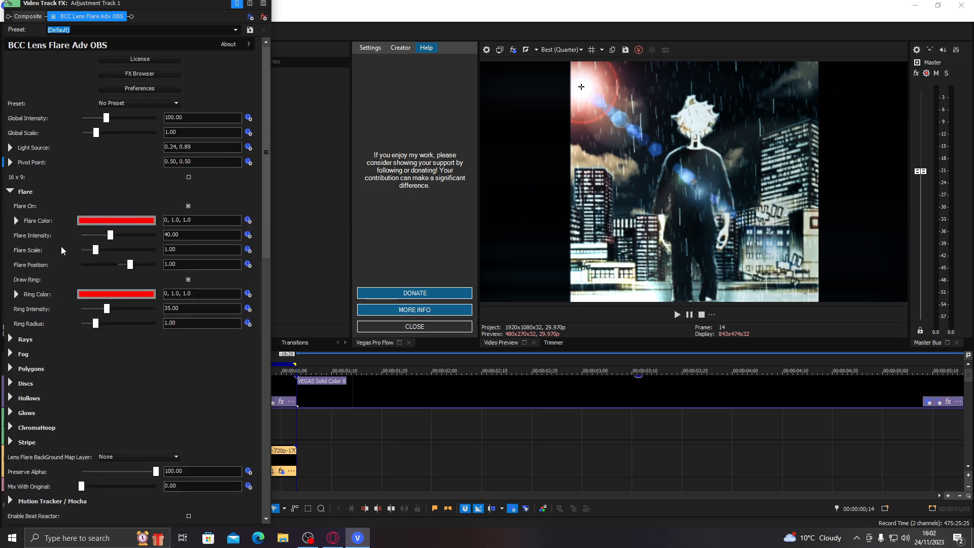
pyautogui.click(122, 221)
pyautogui.moveTo(84, 274); pyautogui.dragTo(31, 247)
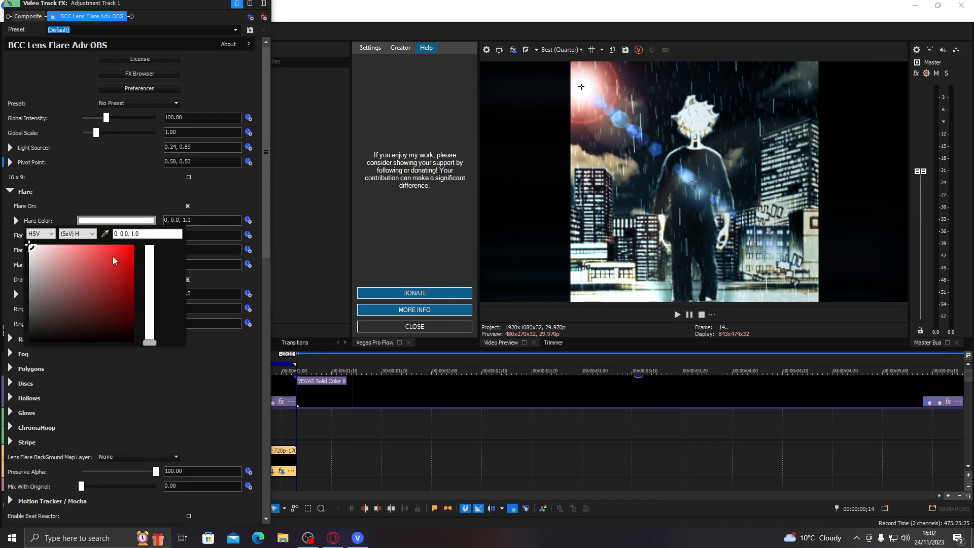
pyautogui.click(127, 201)
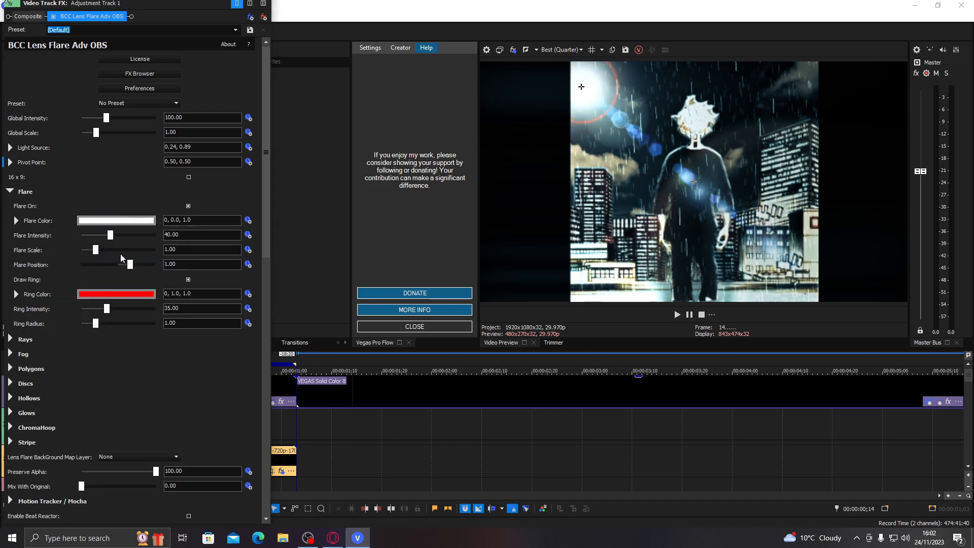
# Set the flare's ring color to blue (198, 1.0, 1.0)
pyautogui.click(111, 295)
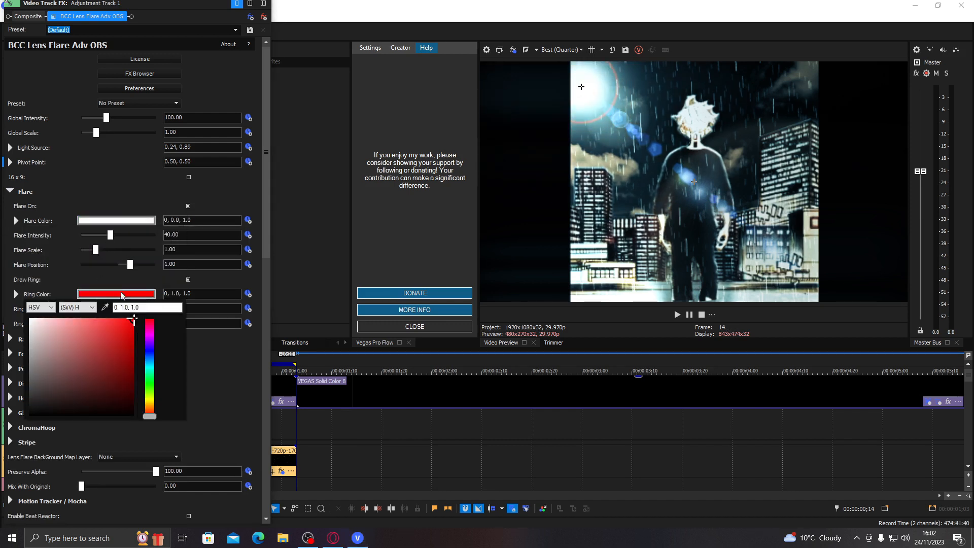
pyautogui.click(151, 363)
pyautogui.click(208, 272)
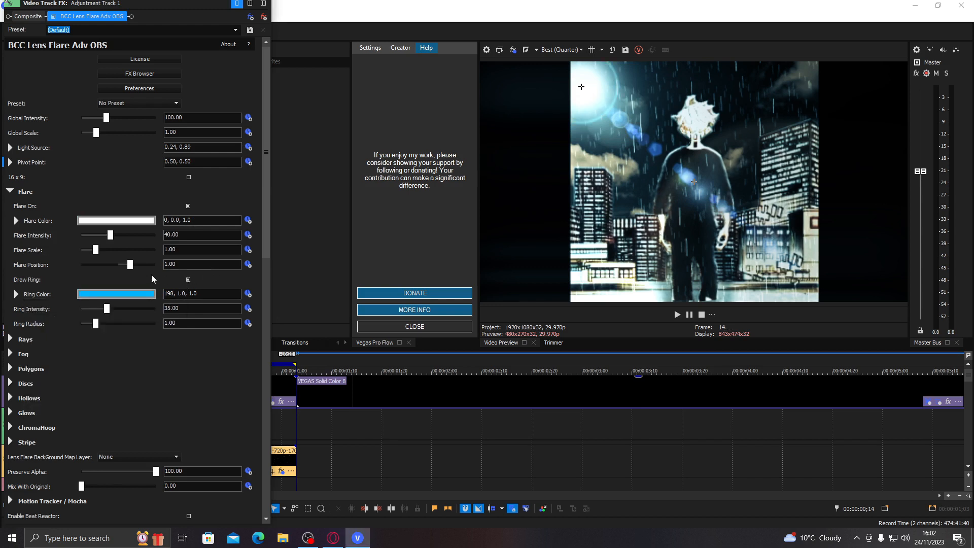
# Turn off the flare's drawn ring and set the flare color to light cyan (179, 0.64, 0.98)
pyautogui.click(122, 221)
pyautogui.click(69, 246)
pyautogui.click(149, 294)
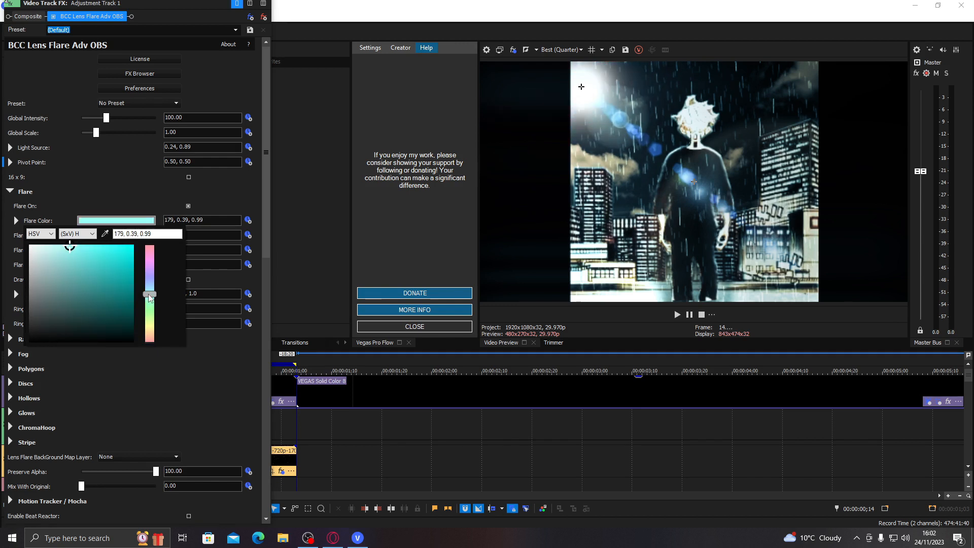
pyautogui.click(97, 247)
pyautogui.click(217, 190)
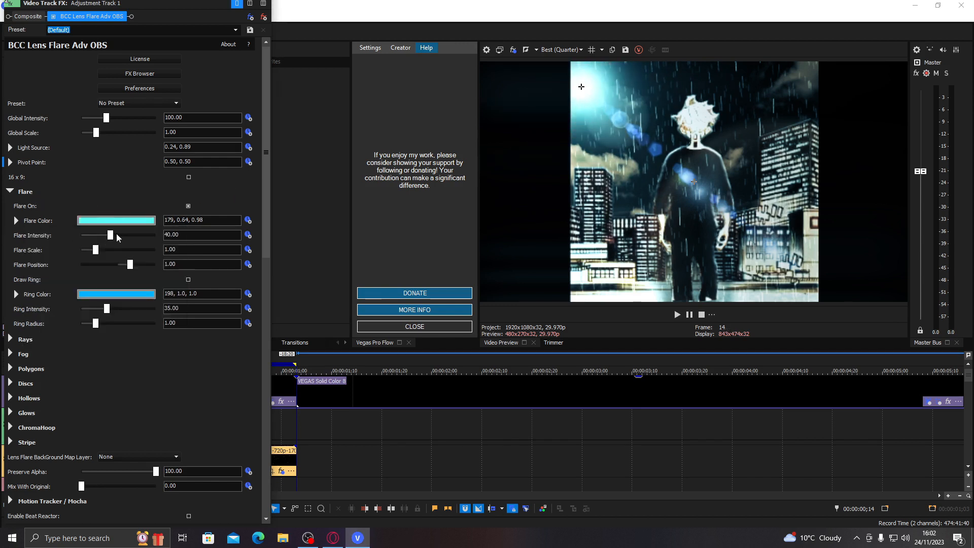
# Set the global scale to 1.26, and move the pivot point to 0.57, 0.32 and the light source to 0.21, 0.98
pyautogui.moveTo(97, 133); pyautogui.dragTo(101, 133)
pyautogui.moveTo(690, 181); pyautogui.dragTo(724, 224)
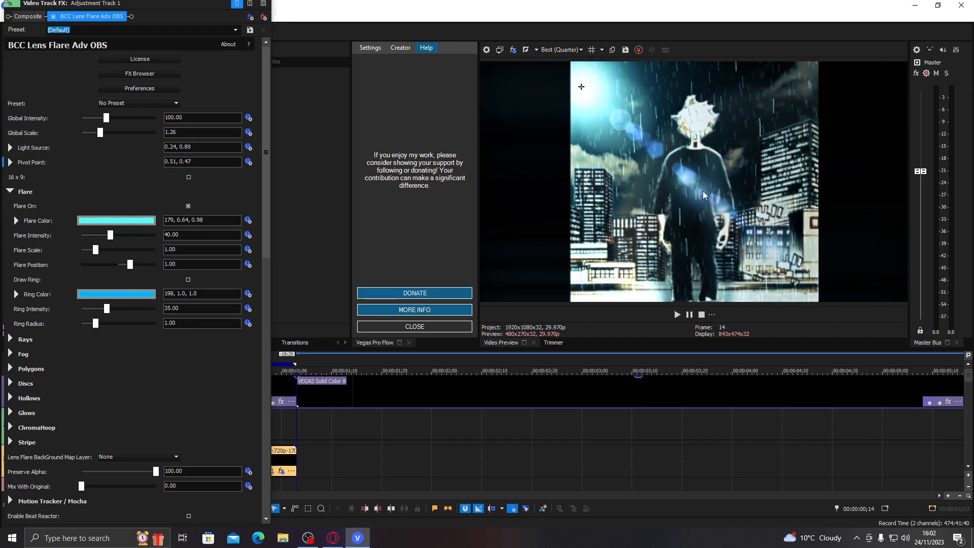
pyautogui.moveTo(582, 87); pyautogui.dragTo(572, 66)
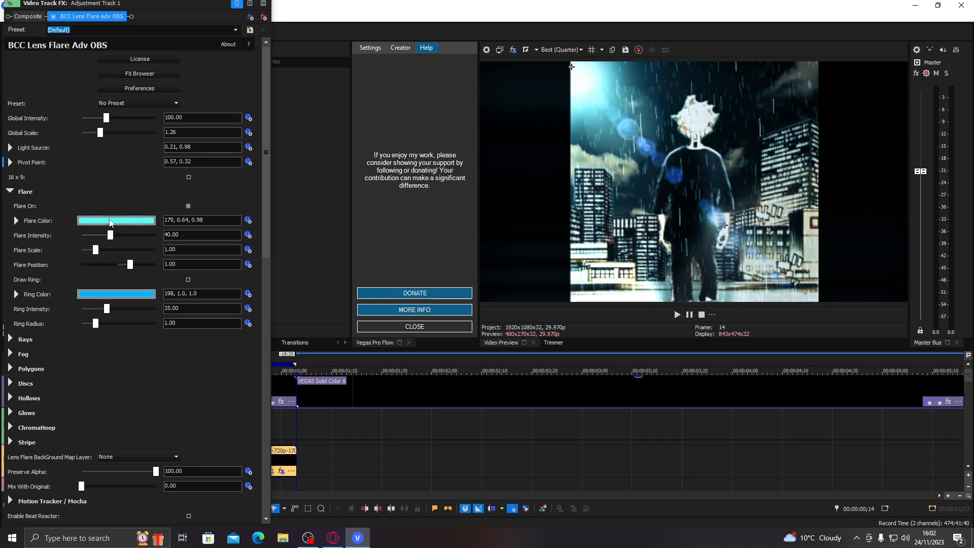
# Set the flare intensity to 38.10 and flare scale to 1.50, and move the light source just outside the picture at 0.18, 1.04
pyautogui.click(96, 236)
pyautogui.moveTo(96, 237); pyautogui.dragTo(109, 237)
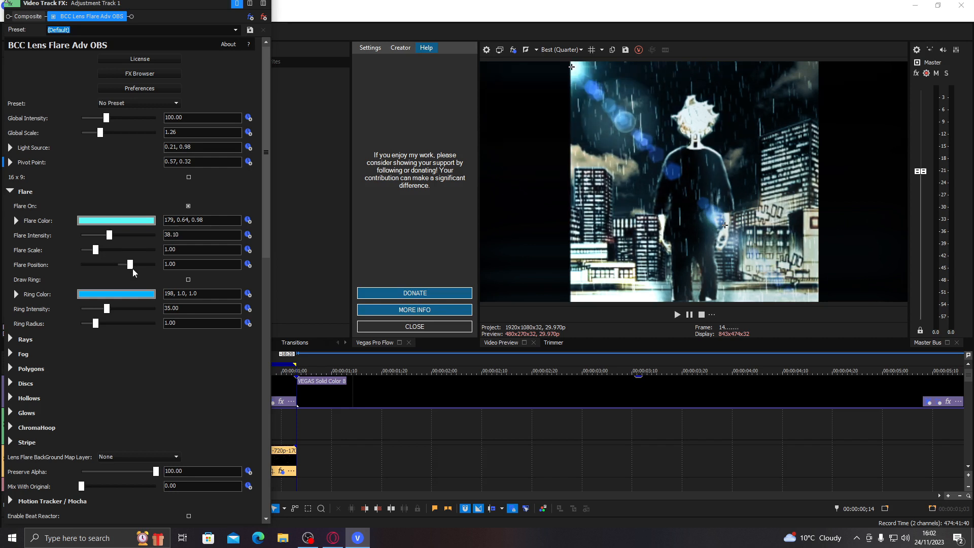
pyautogui.moveTo(97, 253)
pyautogui.mouseDown()
pyautogui.moveTo(113, 253)
pyautogui.moveTo(104, 253)
pyautogui.mouseUp()
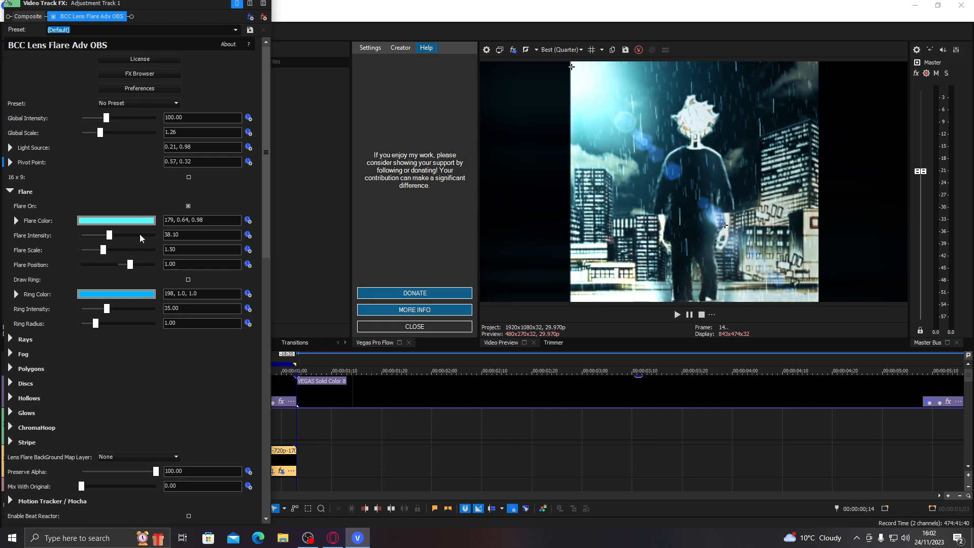
pyautogui.moveTo(572, 67); pyautogui.dragTo(561, 54)
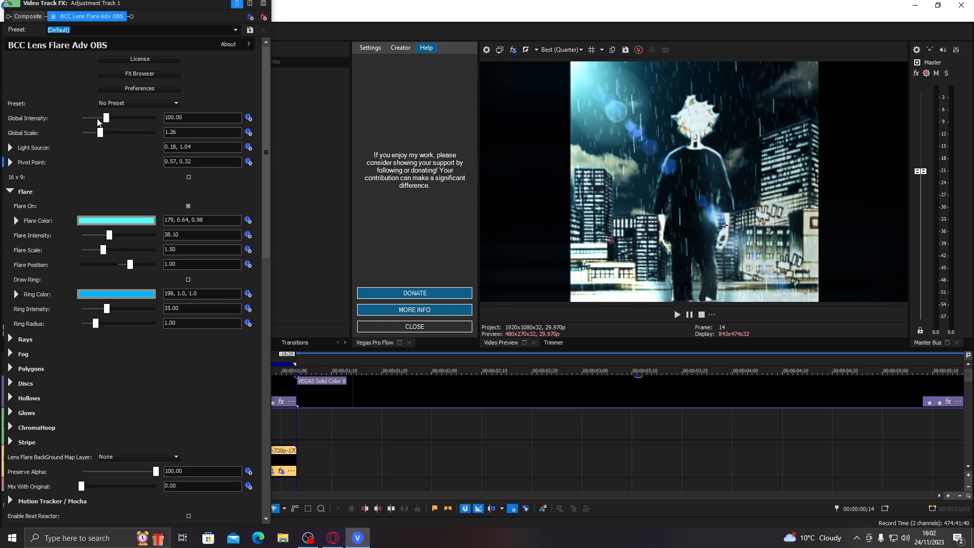
# Set the flare's global intensity to 110.20 and its global scale to 0.99
pyautogui.moveTo(116, 122); pyautogui.dragTo(92, 133)
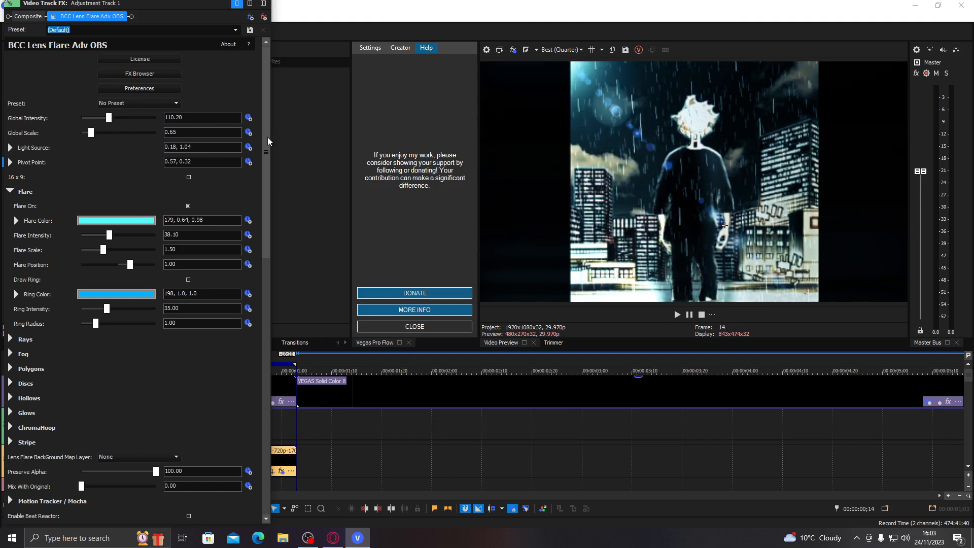
pyautogui.moveTo(269, 139); pyautogui.dragTo(273, 154)
pyautogui.moveTo(91, 124); pyautogui.dragTo(101, 126)
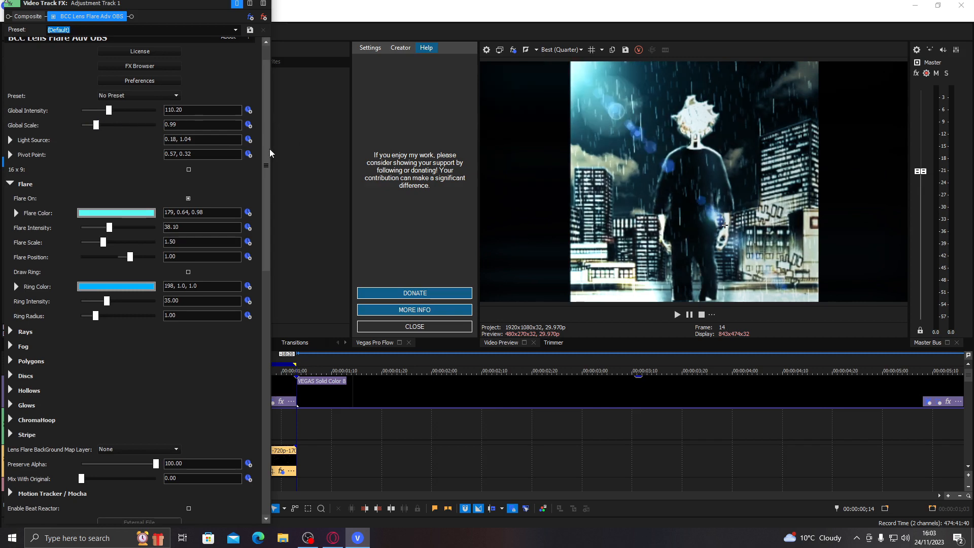
# Try the flare with its glows and hollows switched off
pyautogui.scroll(-5, 203, 403)
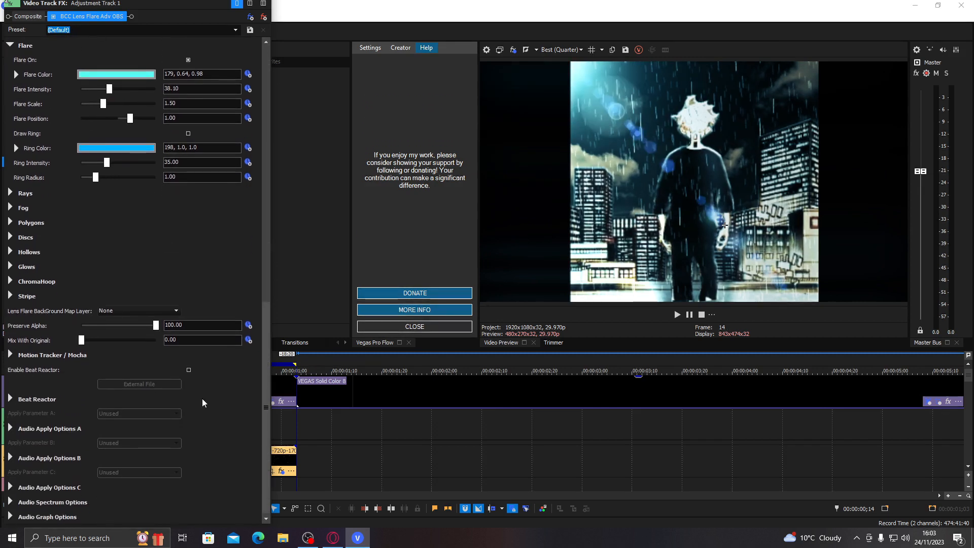
pyautogui.click(12, 282)
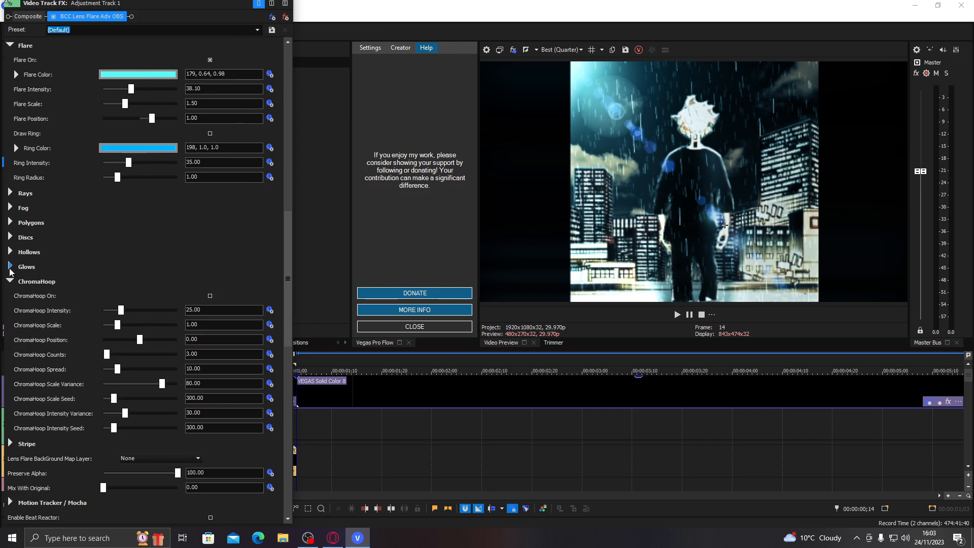
pyautogui.click(10, 444)
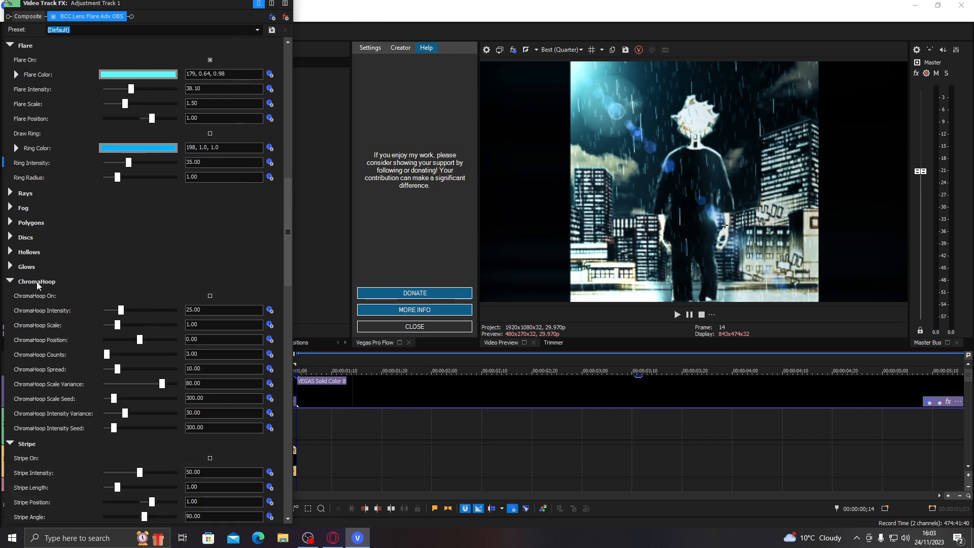
pyautogui.click(10, 266)
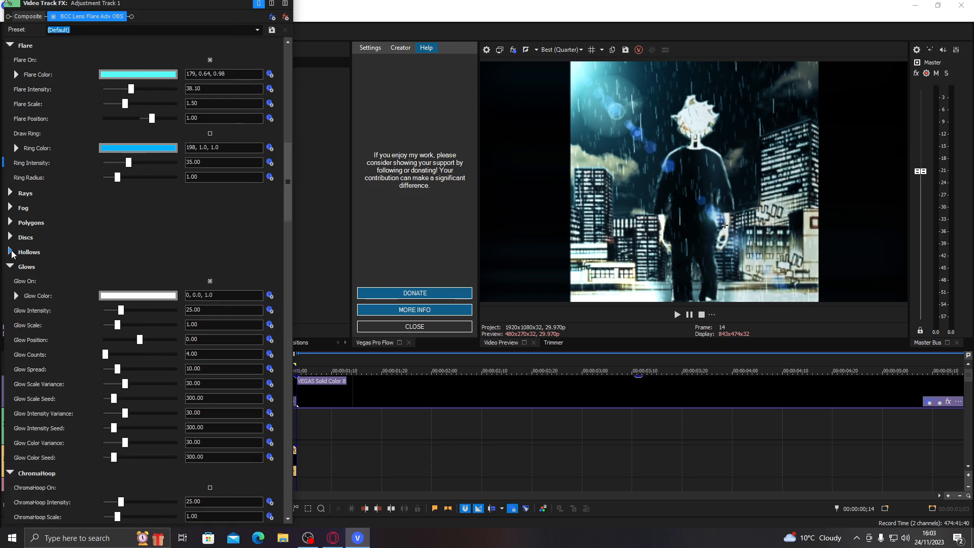
pyautogui.click(210, 282)
pyautogui.click(10, 251)
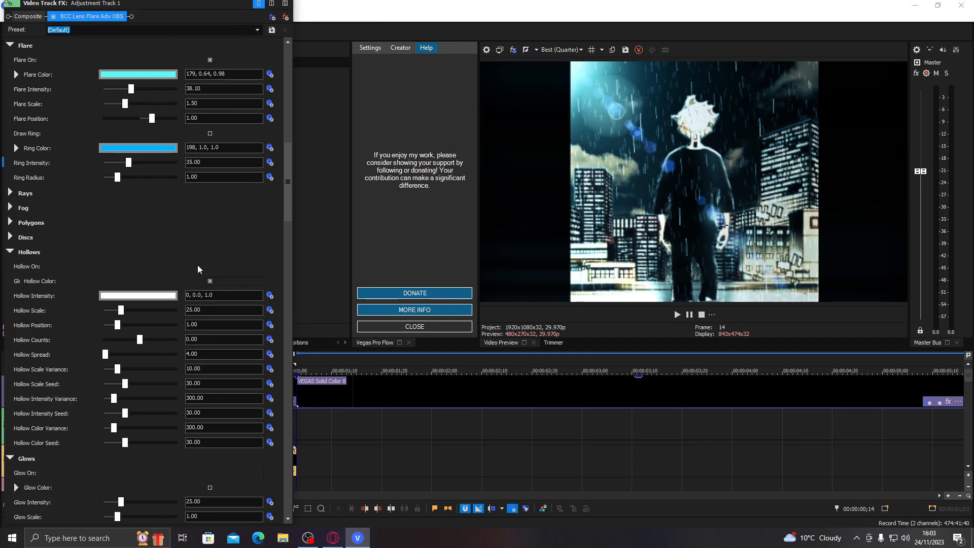
pyautogui.click(210, 267)
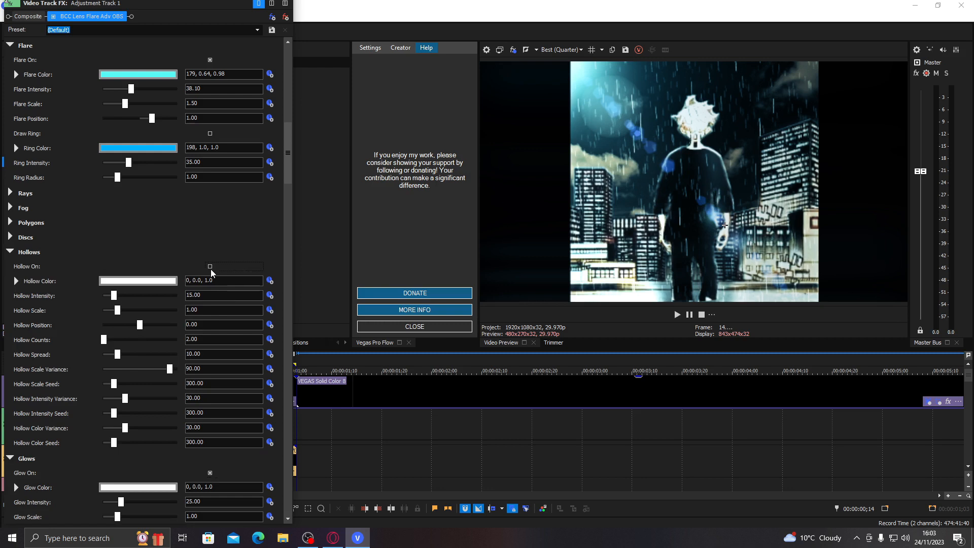
pyautogui.click(211, 270)
pyautogui.click(212, 270)
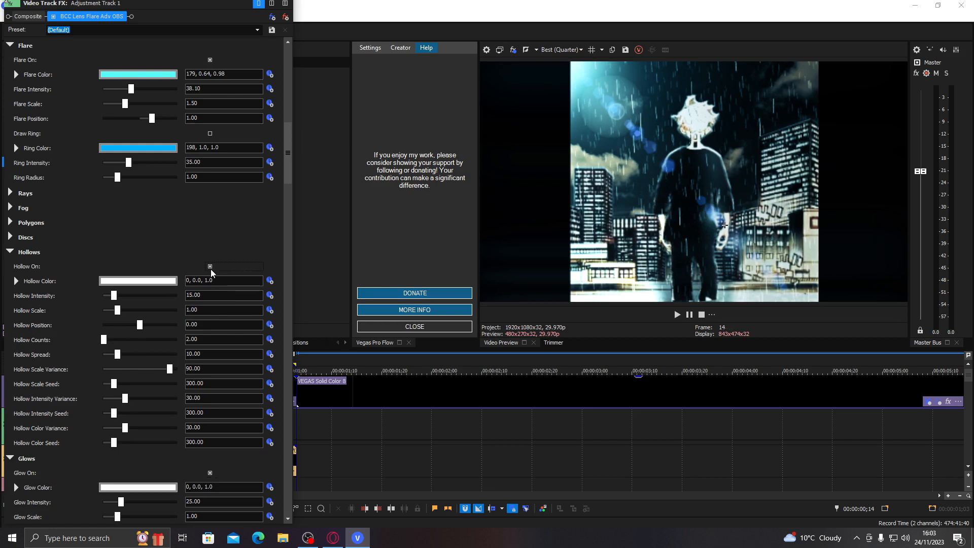
# Turn off the flare's polygons and set the flare intensity to 33.33
pyautogui.click(10, 237)
pyautogui.click(11, 222)
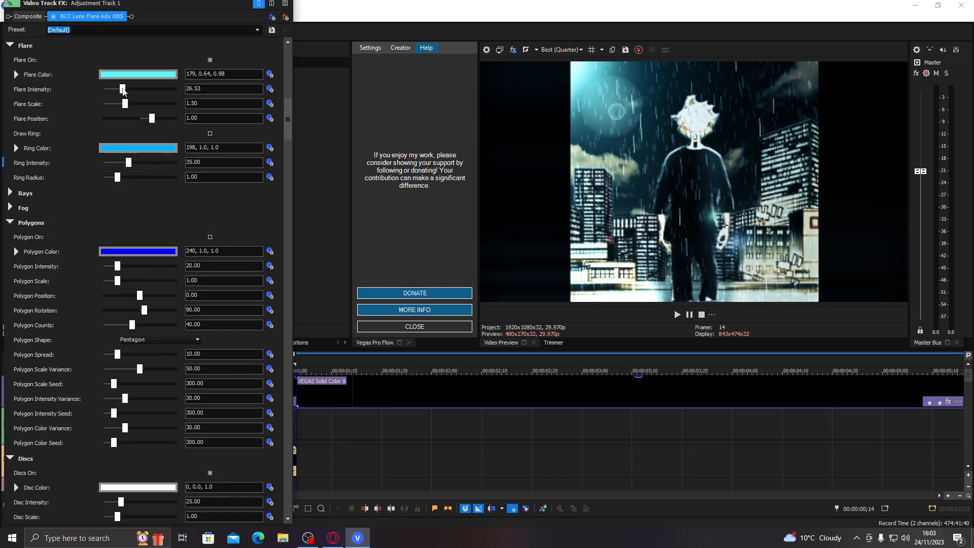
pyautogui.moveTo(123, 92); pyautogui.dragTo(128, 92)
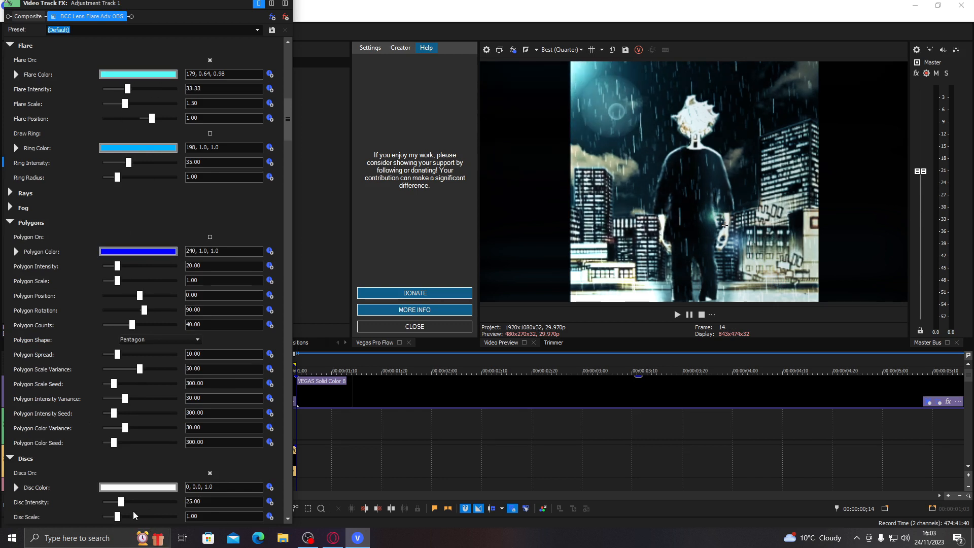
# Set the lens flare's disc intensity to 12.93 and close the effect settings
pyautogui.moveTo(120, 502); pyautogui.dragTo(113, 502)
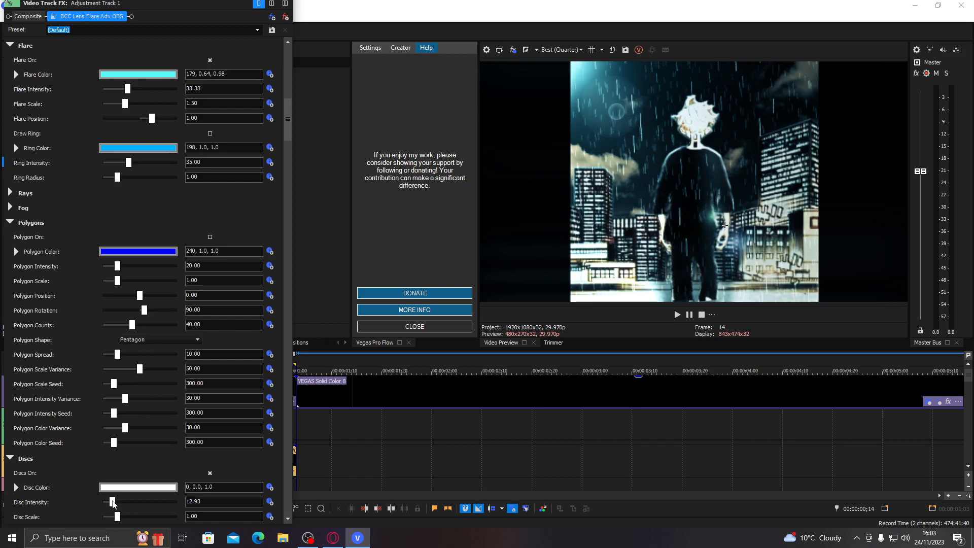
pyautogui.moveTo(293, 14); pyautogui.dragTo(275, 12)
pyautogui.click(269, 9)
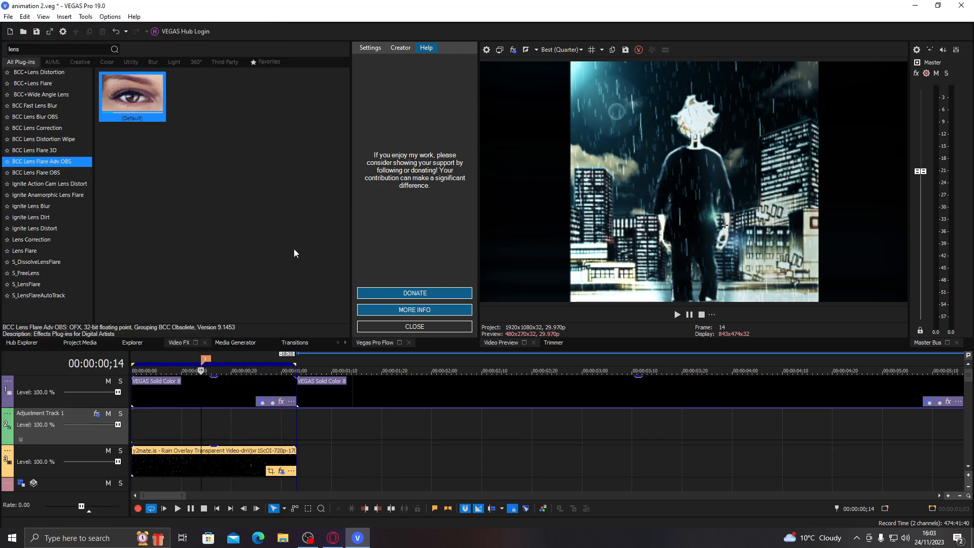
# Examine the rain, grading and flare at several frames of the animation, and find the adjustment track above the light rain overlay
pyautogui.click(223, 466)
pyautogui.click(266, 461)
pyautogui.click(277, 462)
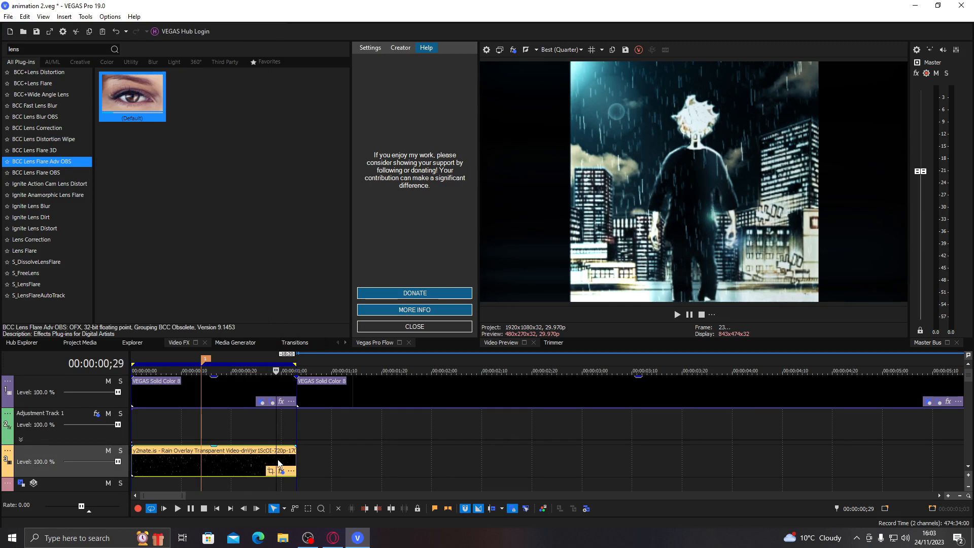
pyautogui.click(286, 462)
pyautogui.click(291, 461)
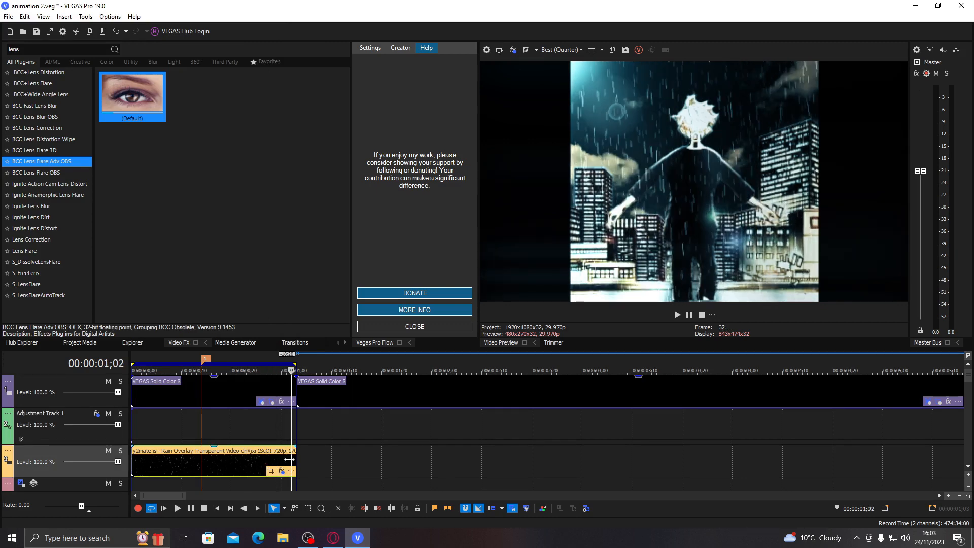
pyautogui.scroll(-3, 81, 434)
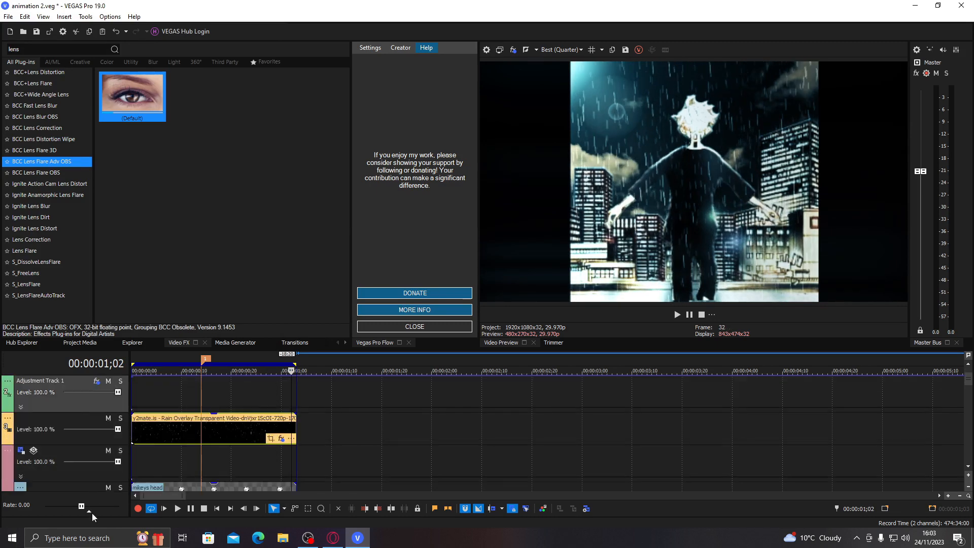
pyautogui.moveTo(105, 403); pyautogui.dragTo(106, 404)
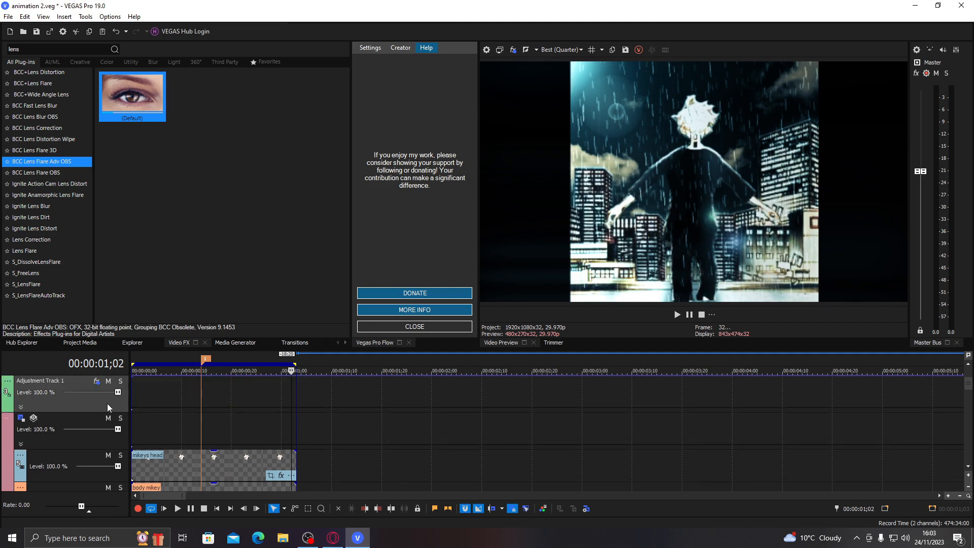
pyautogui.scroll(-5, 108, 406)
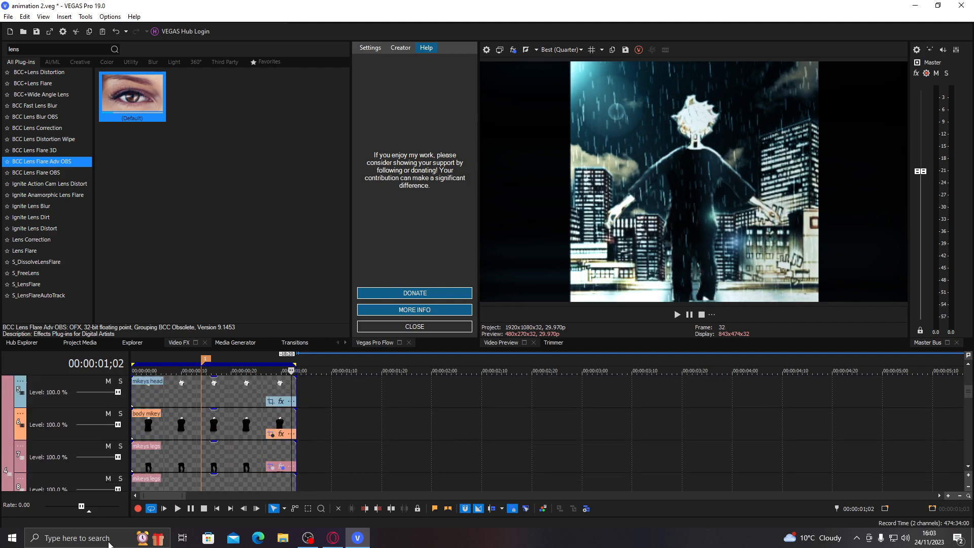
pyautogui.scroll(-3, 113, 396)
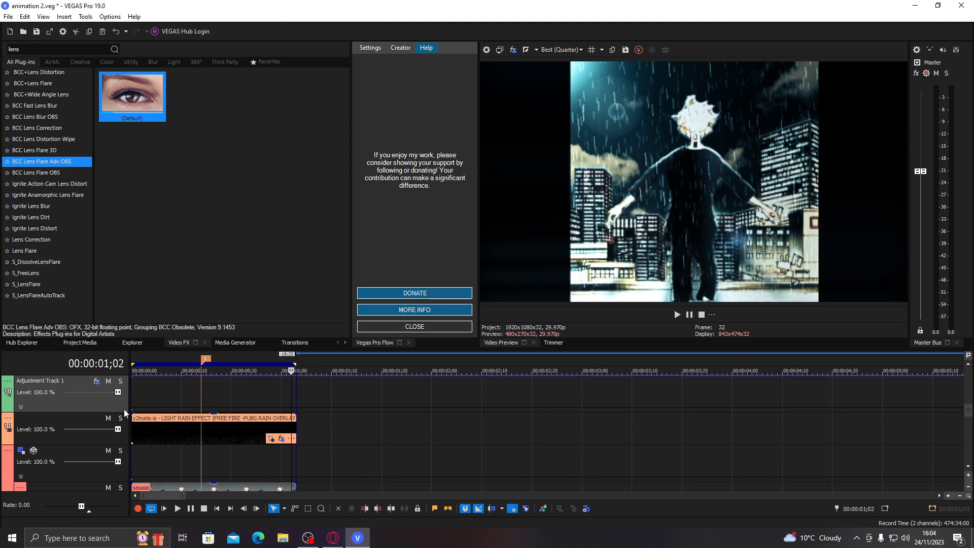
pyautogui.click(147, 426)
pyautogui.click(181, 425)
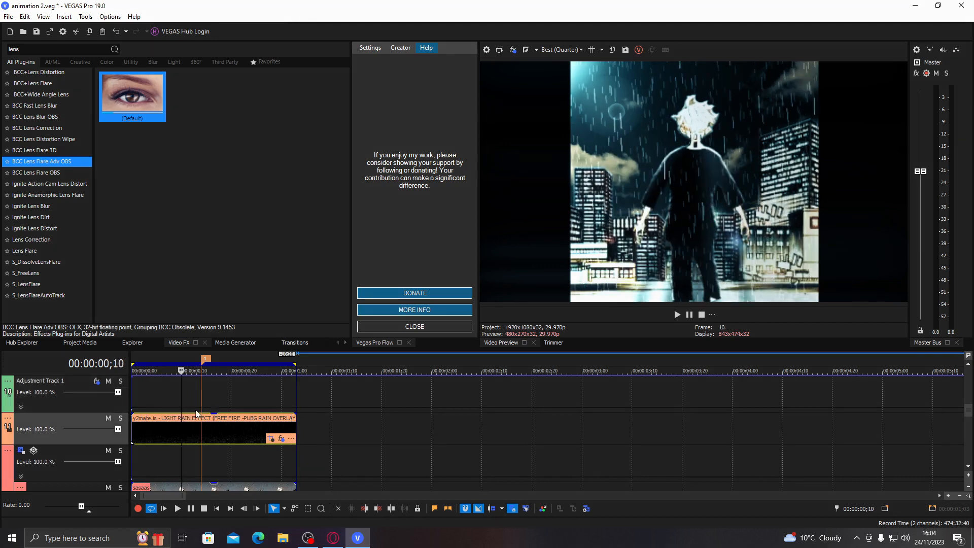
pyautogui.click(218, 420)
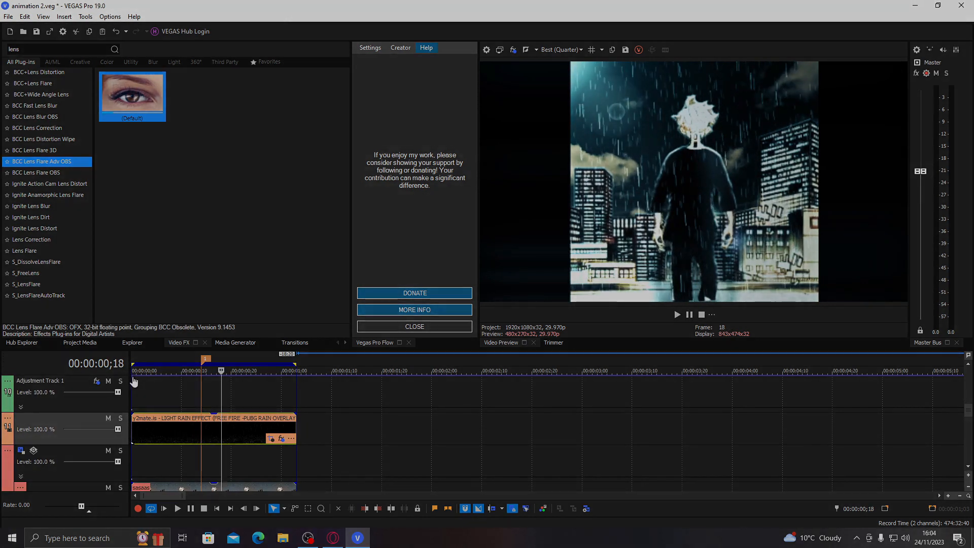
# Lower the composite level of the adjustment track above the light rain overlay to 63% and check the look at frames near the clip's end
pyautogui.moveTo(134, 381); pyautogui.dragTo(136, 392)
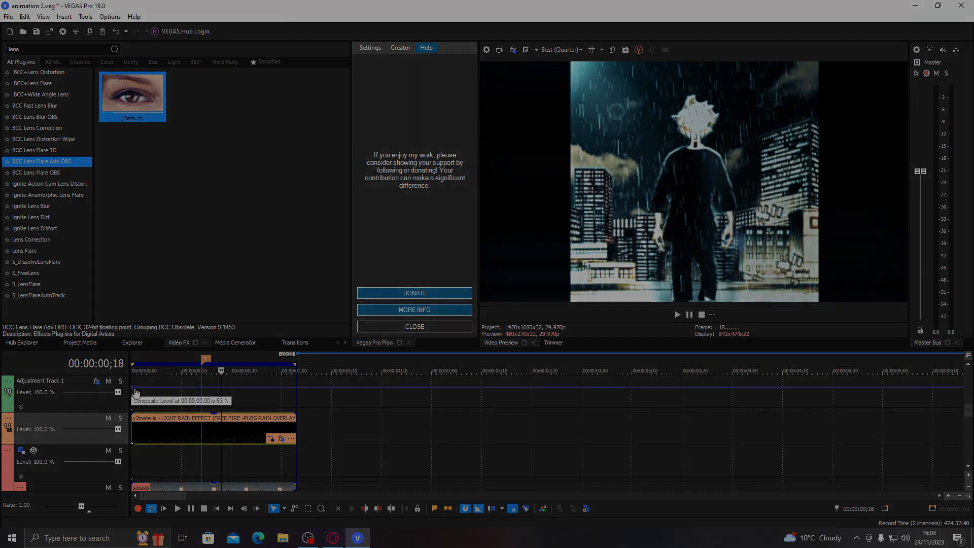
pyautogui.click(247, 407)
pyautogui.click(263, 403)
pyautogui.click(276, 401)
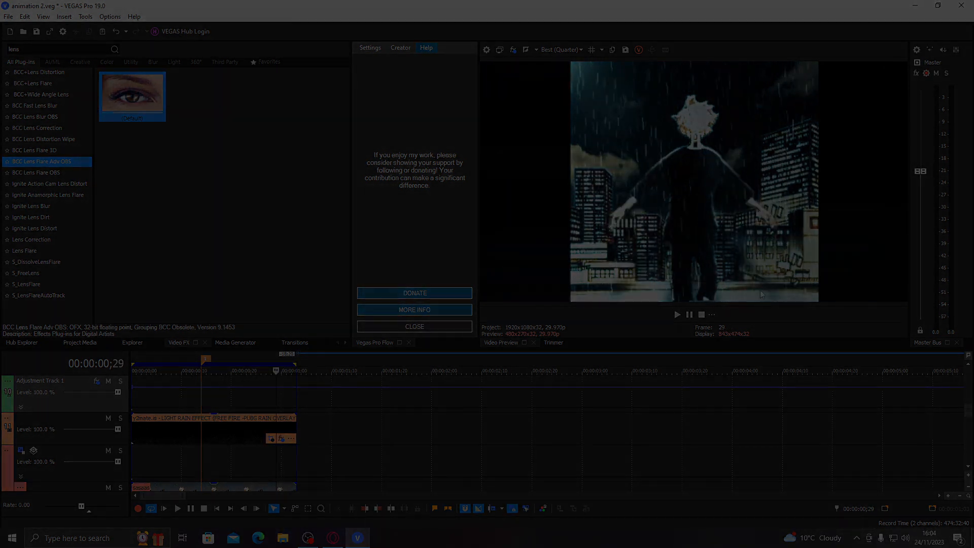